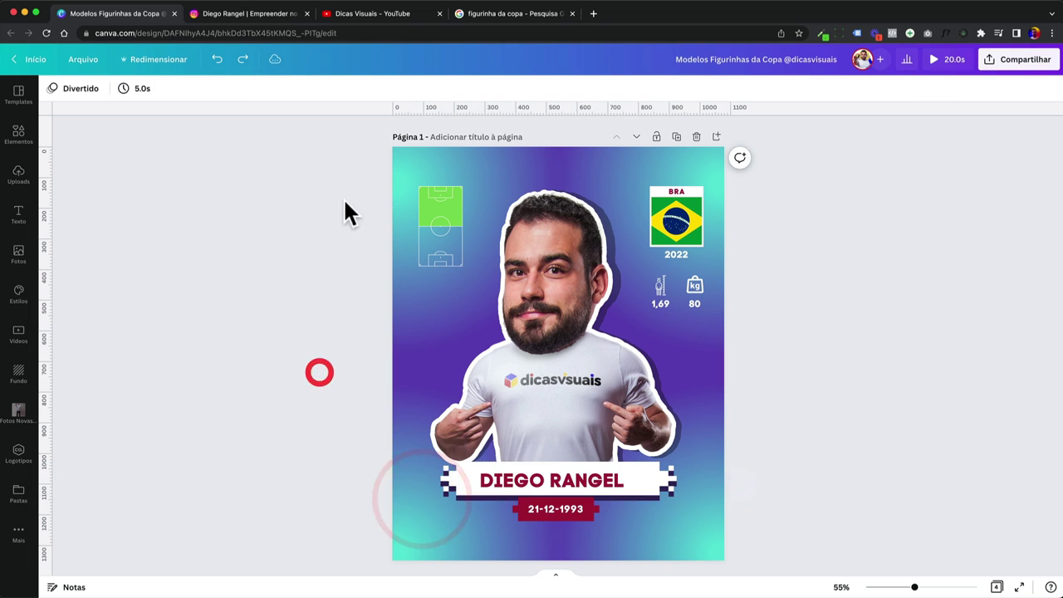
# Step: Look through the pages of the World Cup sticker design and the elements that make up the first sticker
pyautogui.hotkey('ctrl', 'a')
pyautogui.scroll(-5, 802, 523)
pyautogui.scroll(-5, 794, 523)
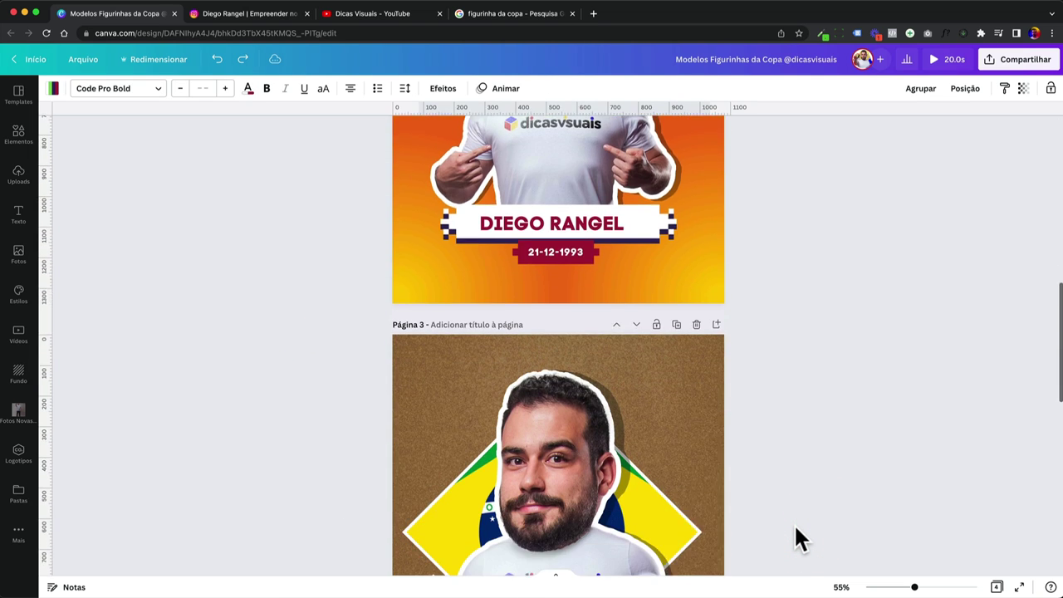
pyautogui.scroll(8, 794, 523)
pyautogui.scroll(4, 794, 523)
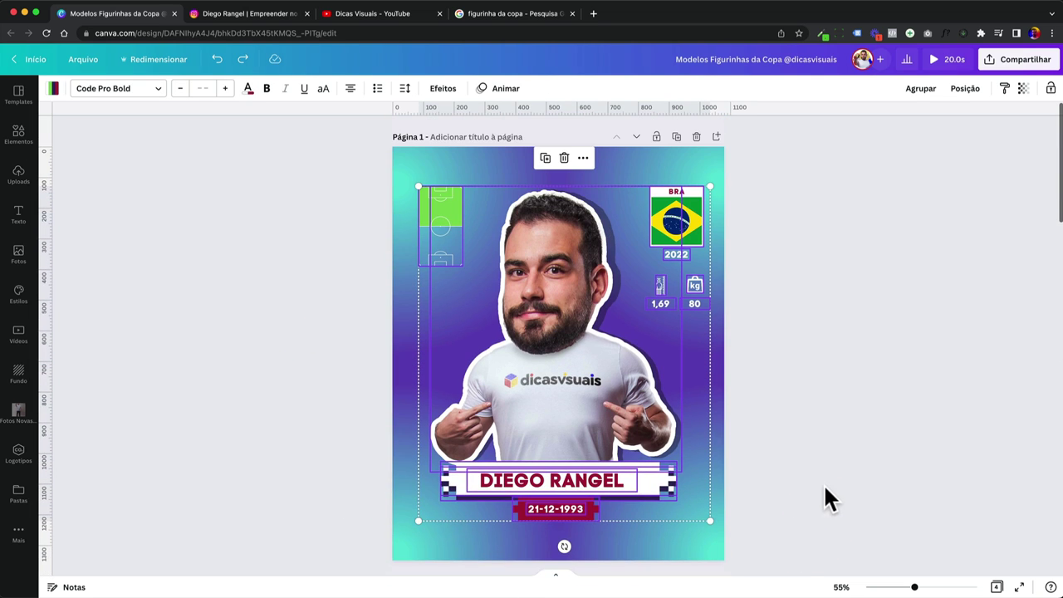
pyautogui.click(823, 436)
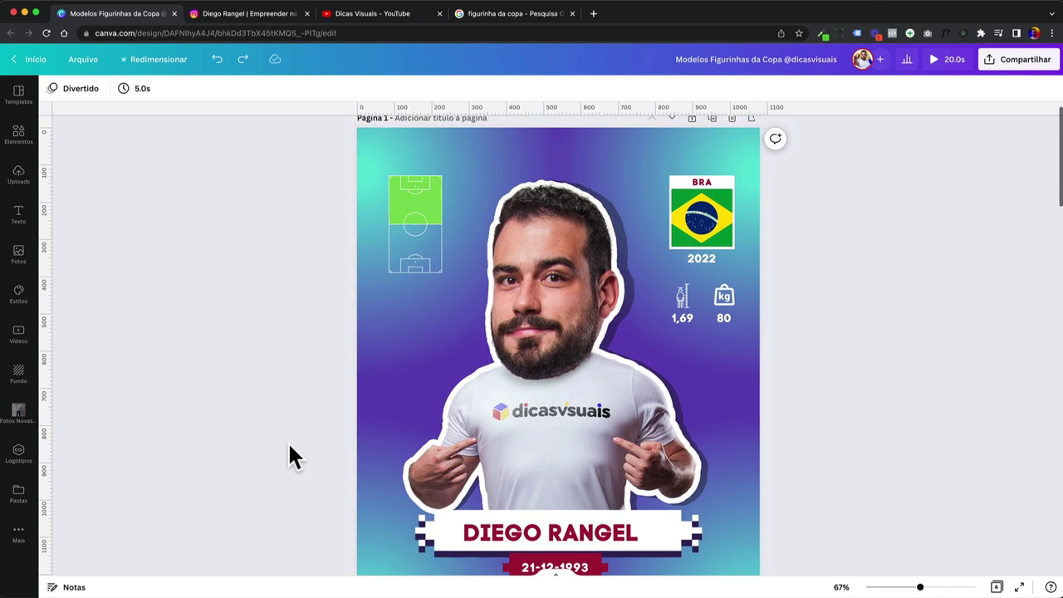
# Step: Switch to Instagram and browse the posts on the dicasvisuais profile
pyautogui.click(239, 17)
pyautogui.scroll(-5, 242, 207)
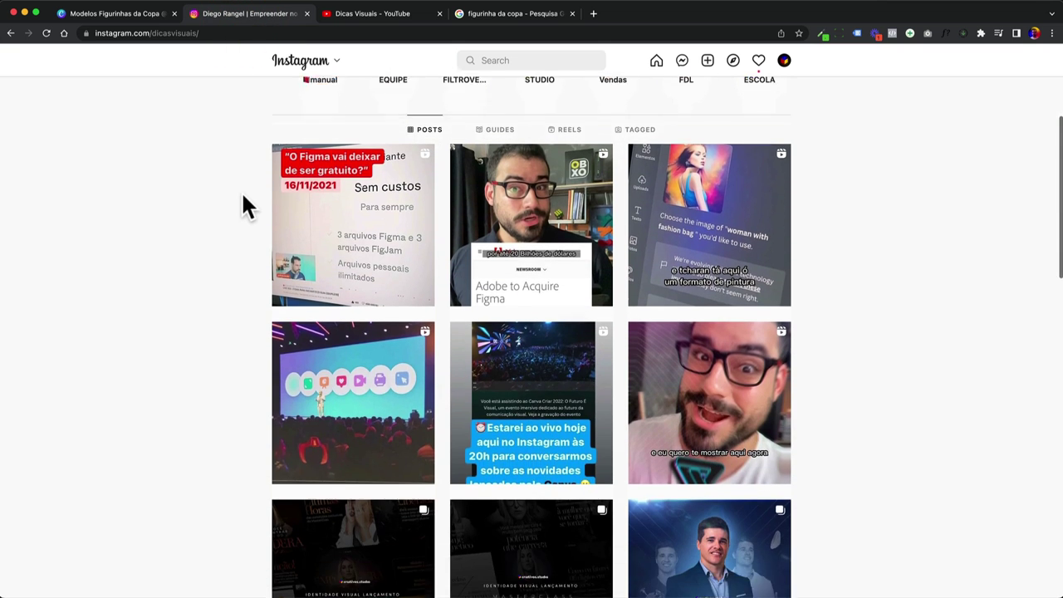
pyautogui.scroll(5, 216, 195)
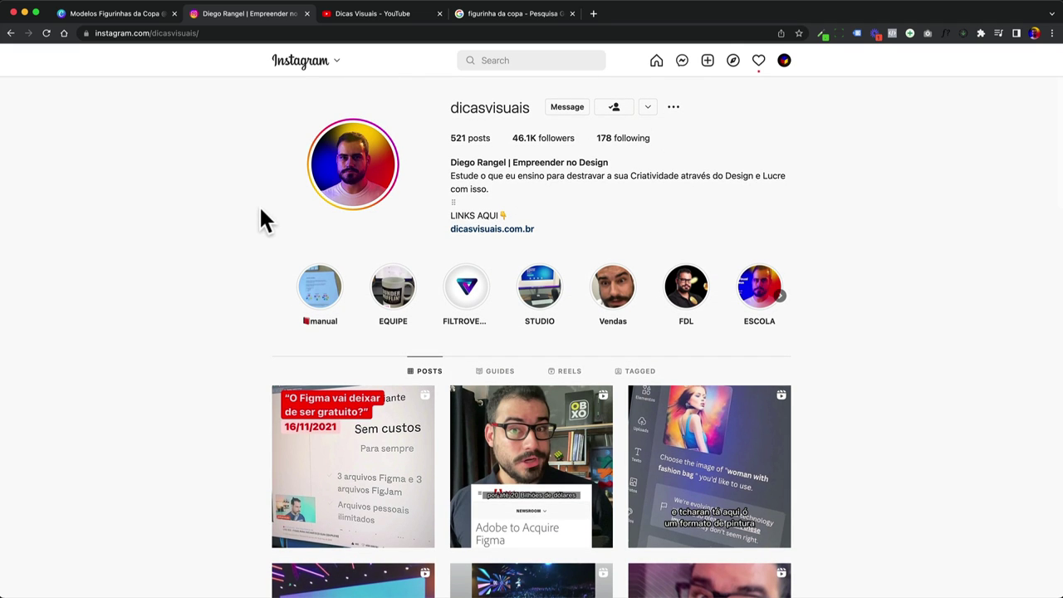
# Step: Switch to the Dicas Visuais channel on YouTube and browse its list of uploaded videos
pyautogui.click(375, 14)
pyautogui.scroll(-3, 166, 340)
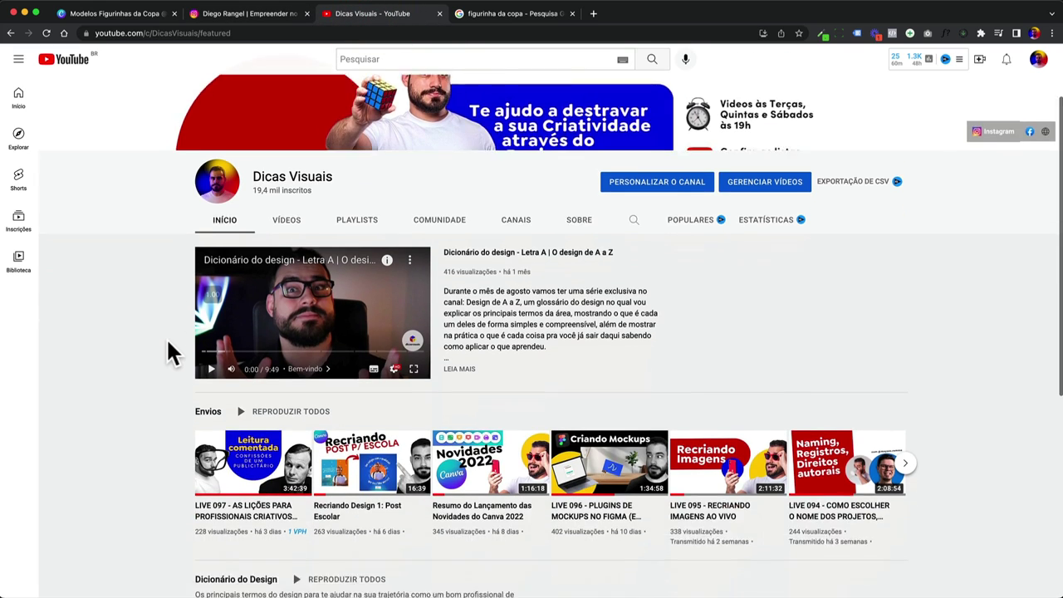
pyautogui.scroll(2, 166, 341)
pyautogui.scroll(1, 241, 328)
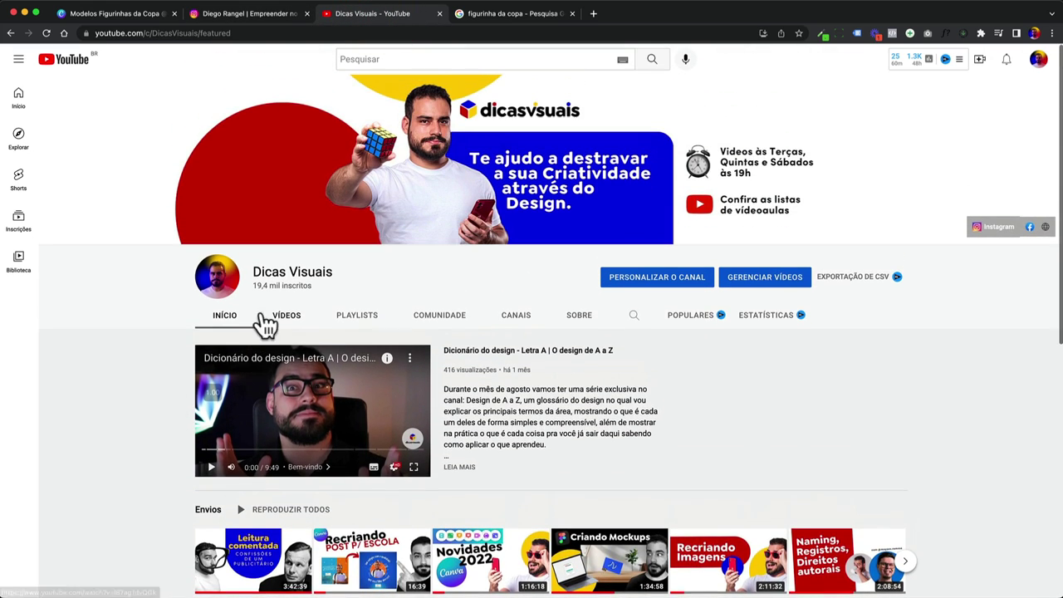
pyautogui.click(292, 325)
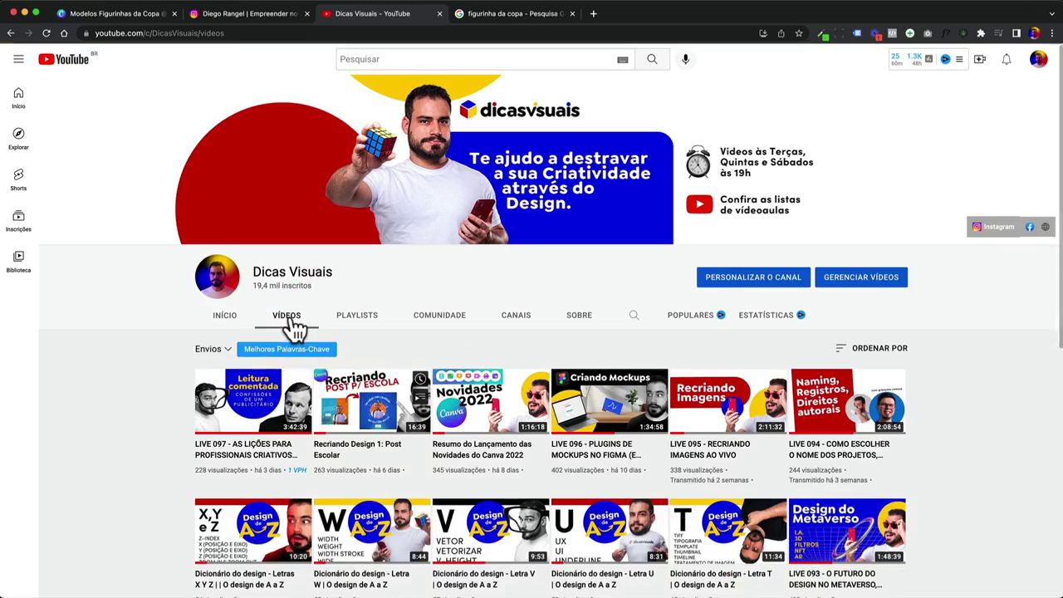
pyautogui.scroll(-5, 216, 307)
pyautogui.scroll(-4, 169, 309)
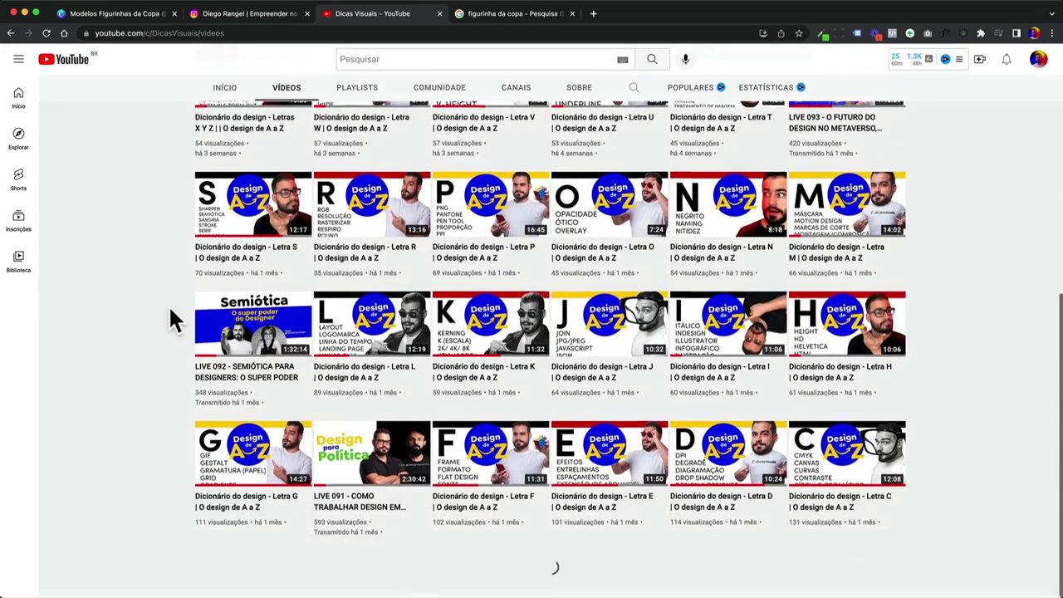
pyautogui.scroll(-6, 169, 310)
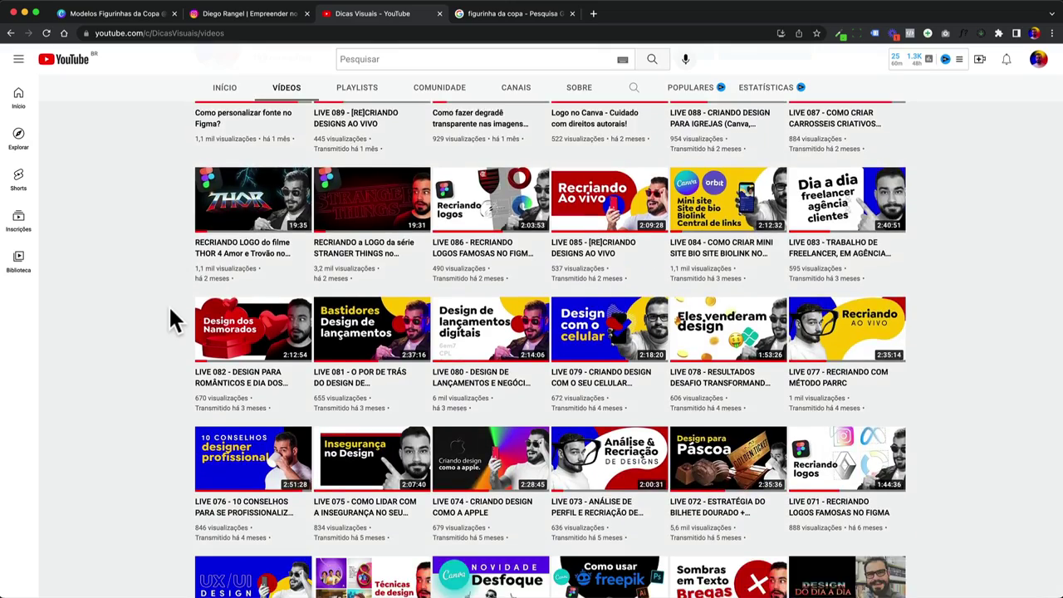
pyautogui.scroll(-3, 168, 305)
pyautogui.scroll(8, 168, 305)
pyautogui.scroll(8, 169, 305)
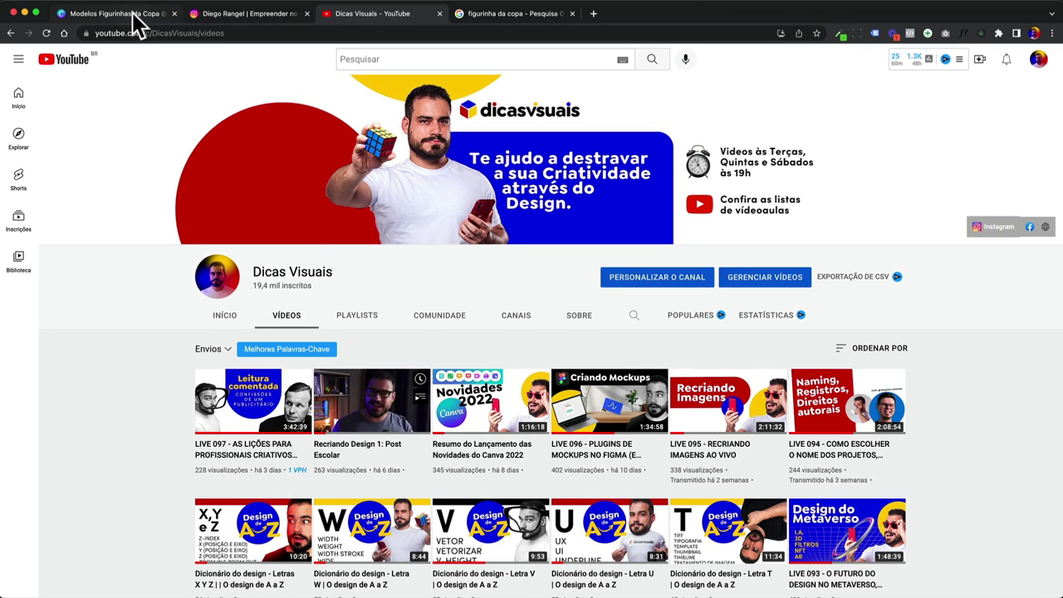
# Step: Return to the Canva sticker design, view its pages as a grid and reopen page 1
pyautogui.click(133, 17)
pyautogui.moveTo(136, 115); pyautogui.dragTo(366, 386)
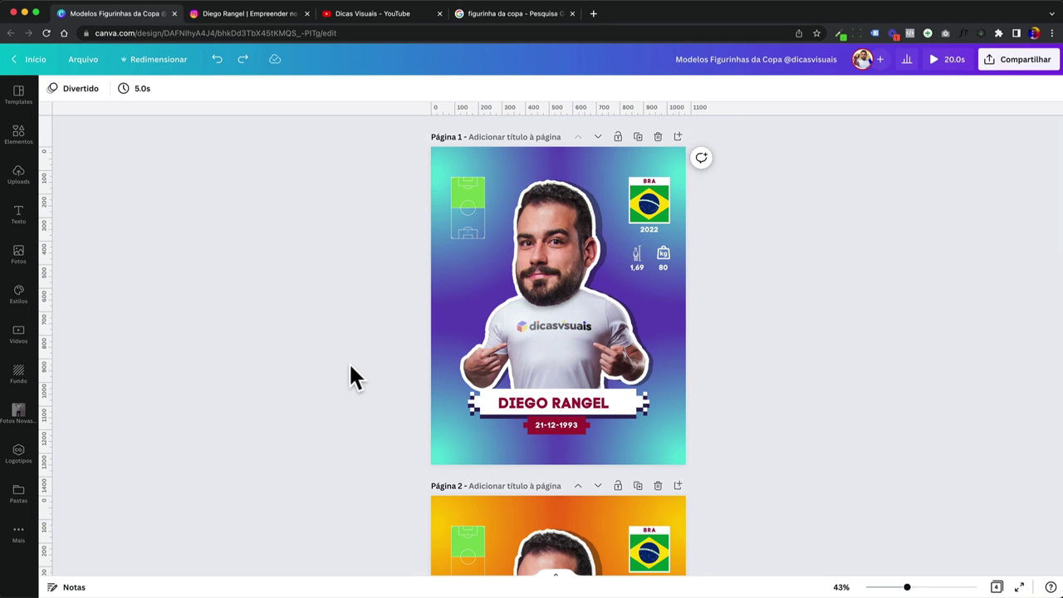
pyautogui.click(996, 587)
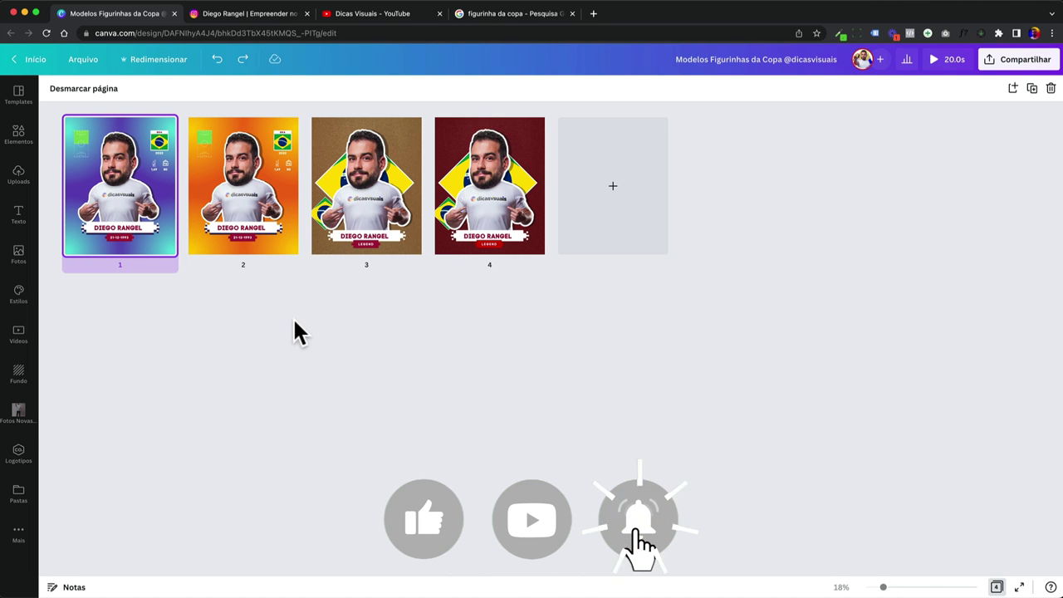
pyautogui.doubleClick(143, 195)
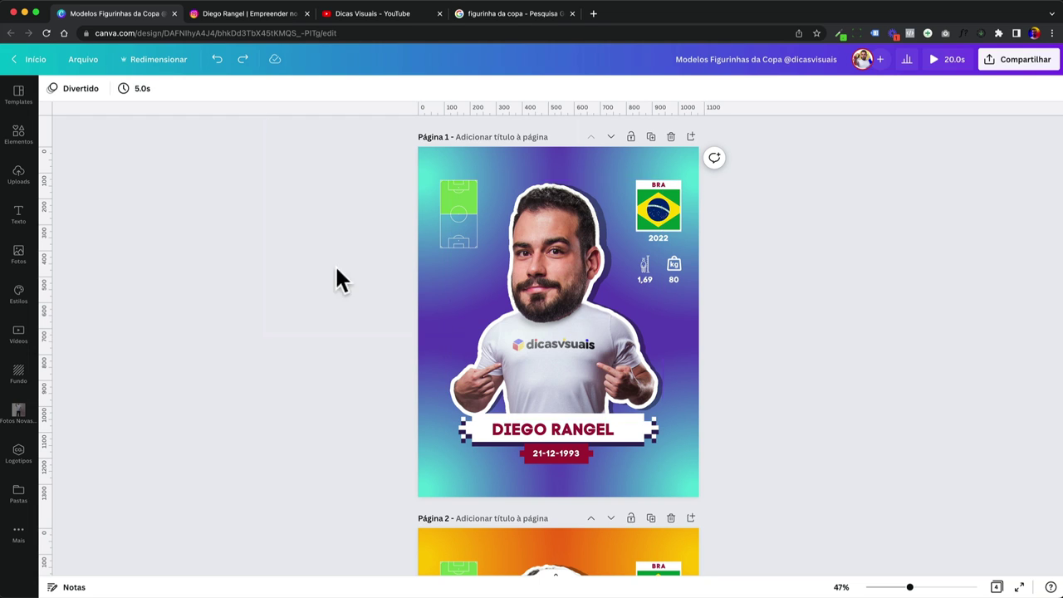
pyautogui.click(848, 480)
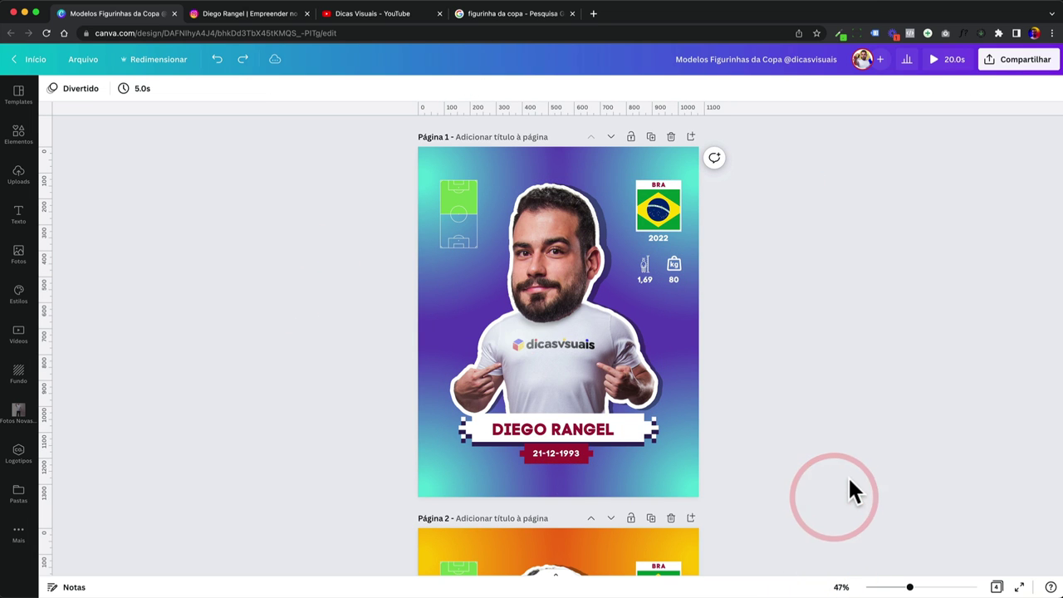
# Step: Open the Canva home page separately and create a new custom-size design of 1080 × 1350 px
pyautogui.click(48, 59)
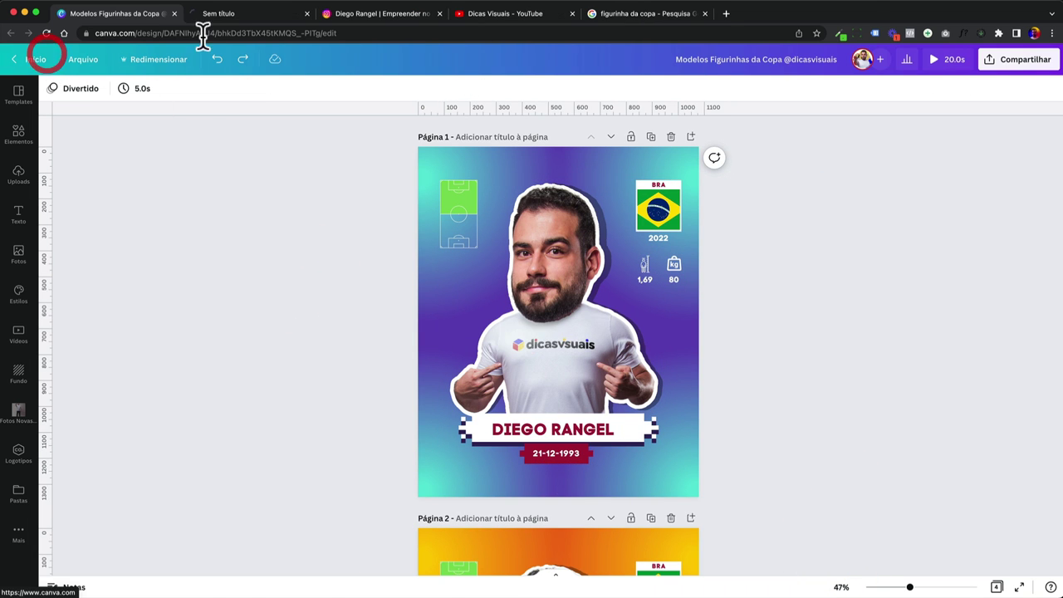
pyautogui.click(136, 15)
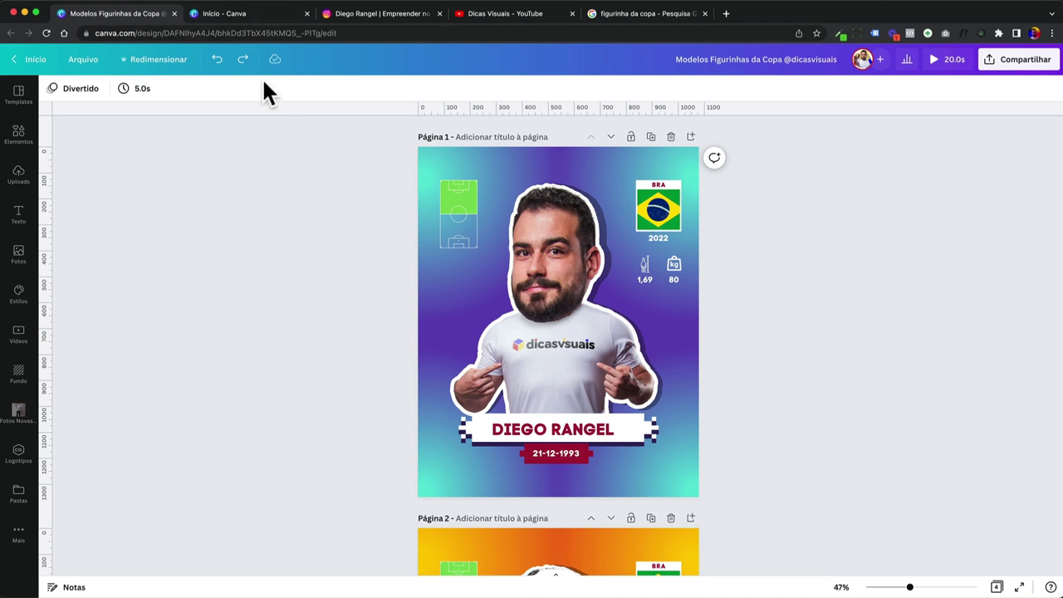
pyautogui.click(239, 17)
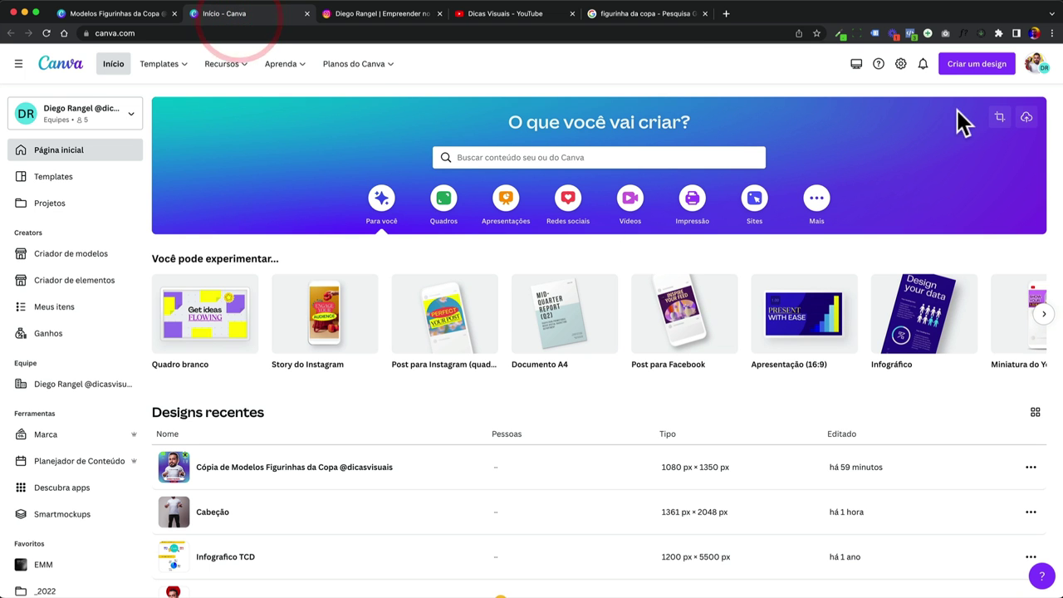
pyautogui.click(967, 69)
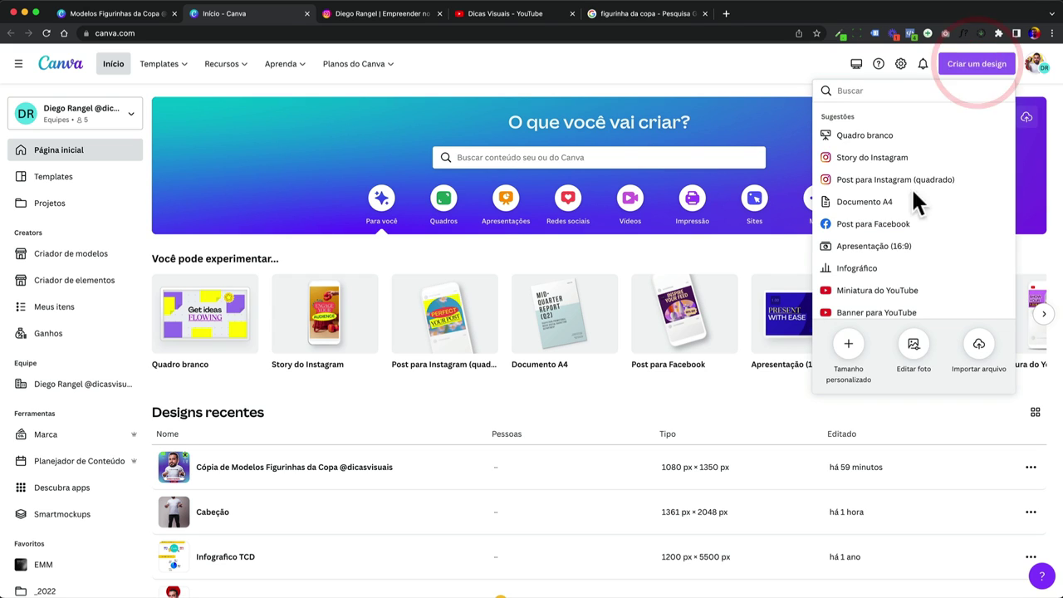
pyautogui.click(848, 356)
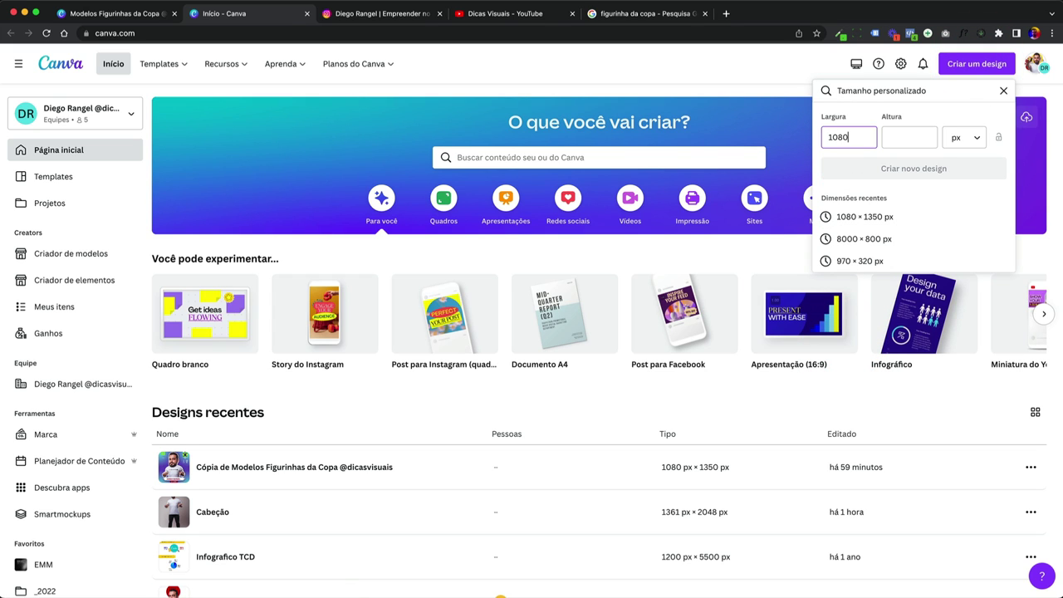
pyautogui.write('1350')
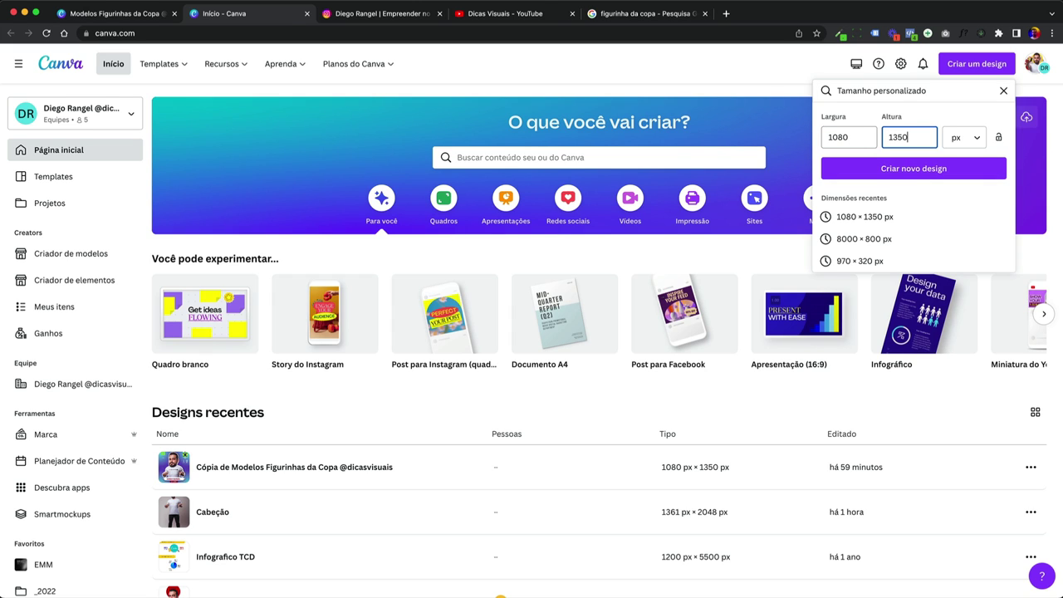
pyautogui.click(884, 176)
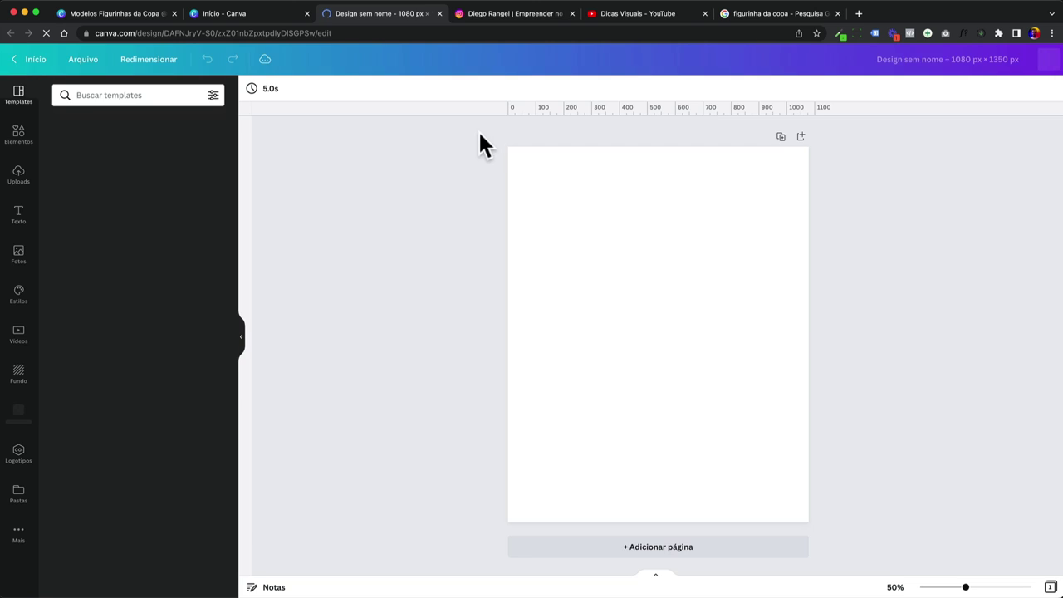
# Step: Hide the template suggestions beside the blank page to free up the workspace
pyautogui.moveTo(520, 152); pyautogui.dragTo(780, 499)
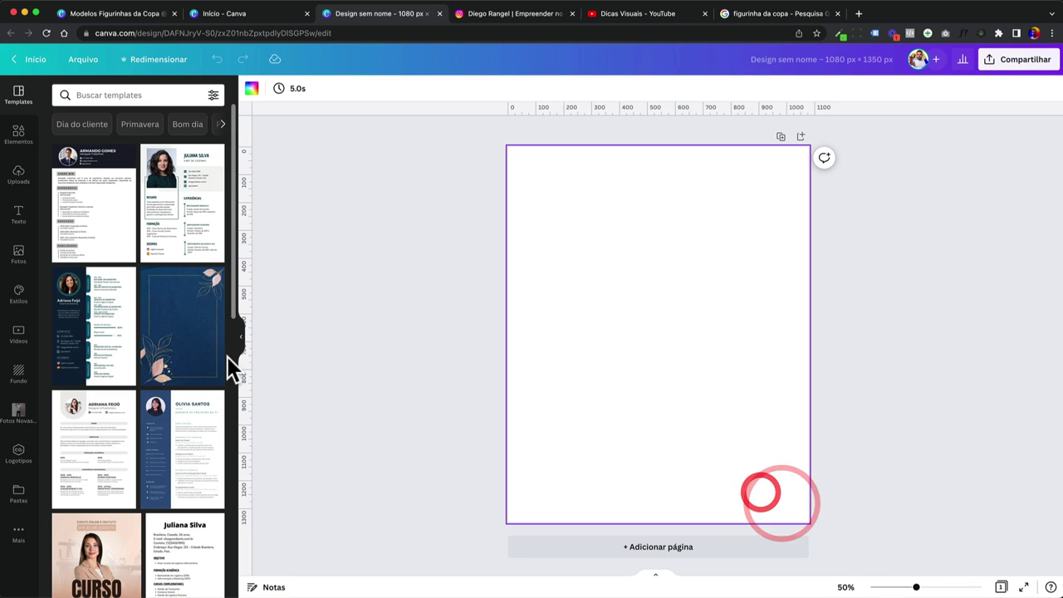
pyautogui.click(241, 337)
pyautogui.moveTo(420, 155); pyautogui.dragTo(692, 513)
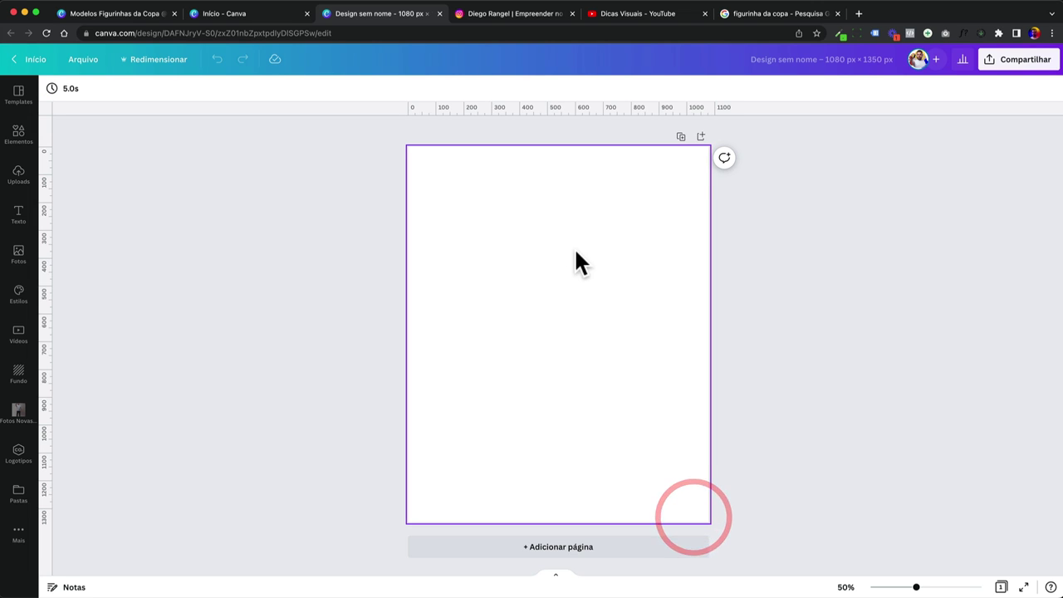
pyautogui.click(280, 198)
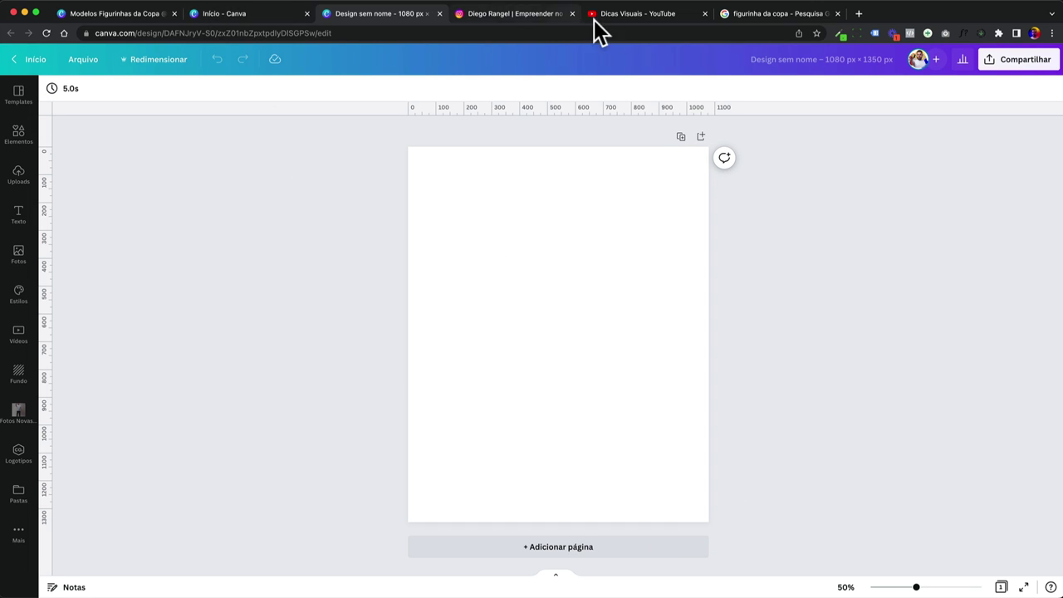
# Step: Switch to the Google image results for "figurinha da copa" and examine the sticker layouts and background colours
pyautogui.click(773, 15)
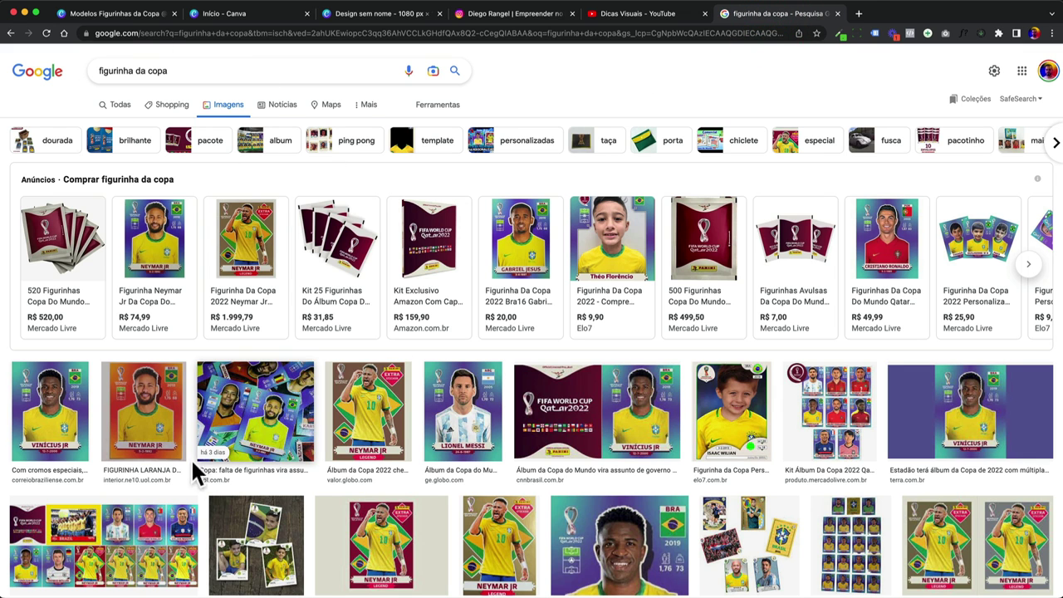
pyautogui.scroll(-3, 347, 387)
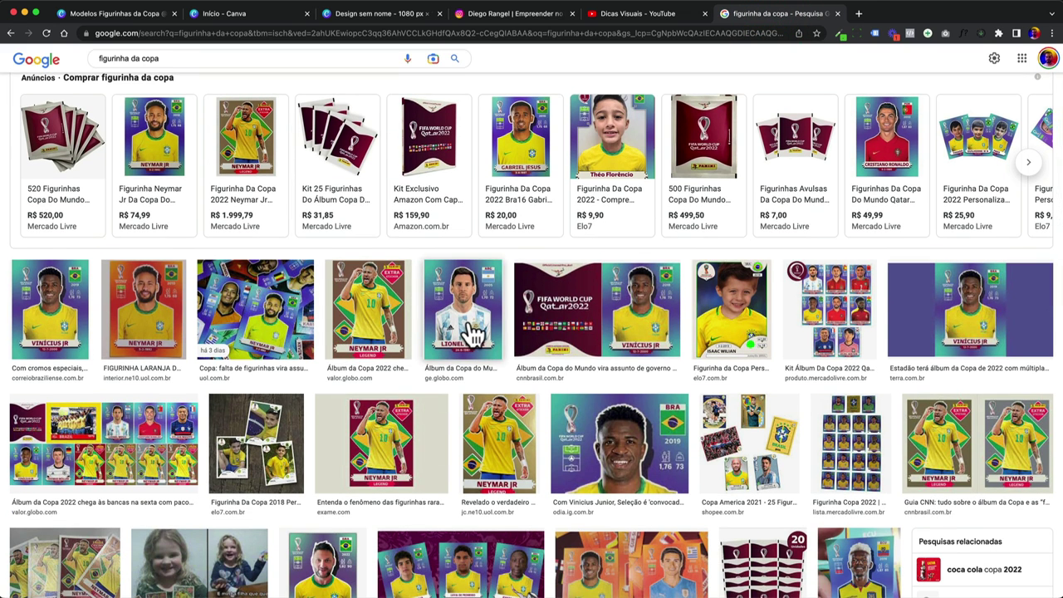
pyautogui.scroll(-1, 467, 332)
pyautogui.scroll(-1, 166, 324)
pyautogui.scroll(-1, 183, 315)
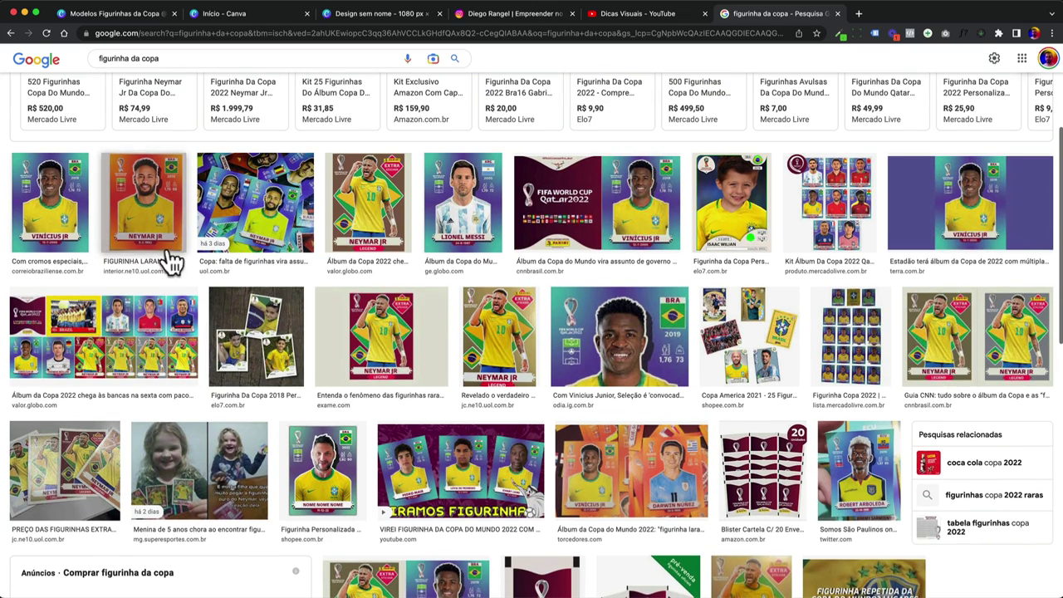
pyautogui.scroll(3, 391, 448)
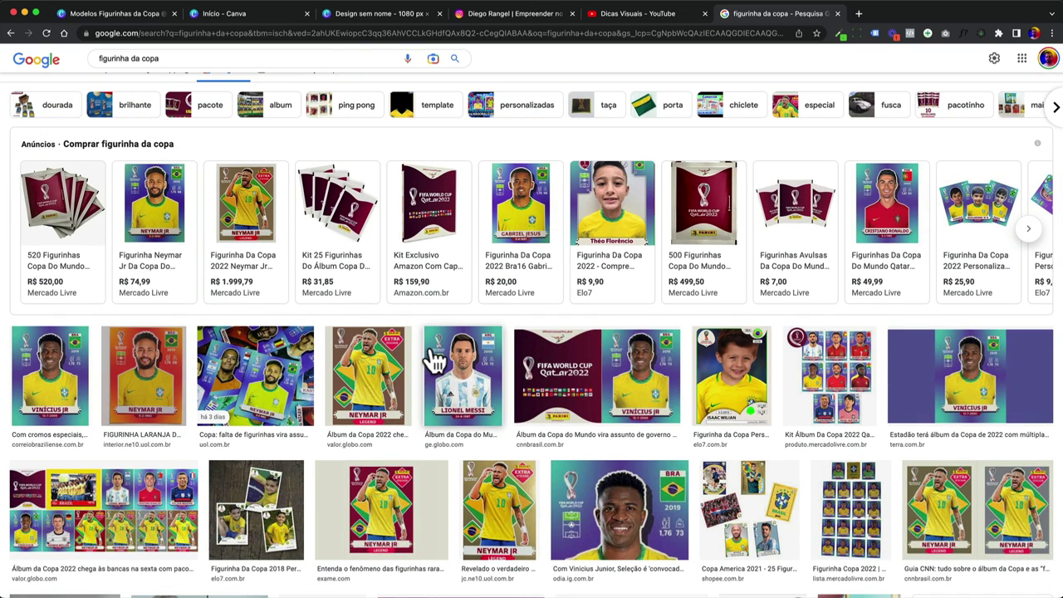
# Step: Place the blank design directly after the sticker models in the browser, check the first model and return to the blank design
pyautogui.moveTo(378, 15); pyautogui.dragTo(275, 24)
pyautogui.click(137, 15)
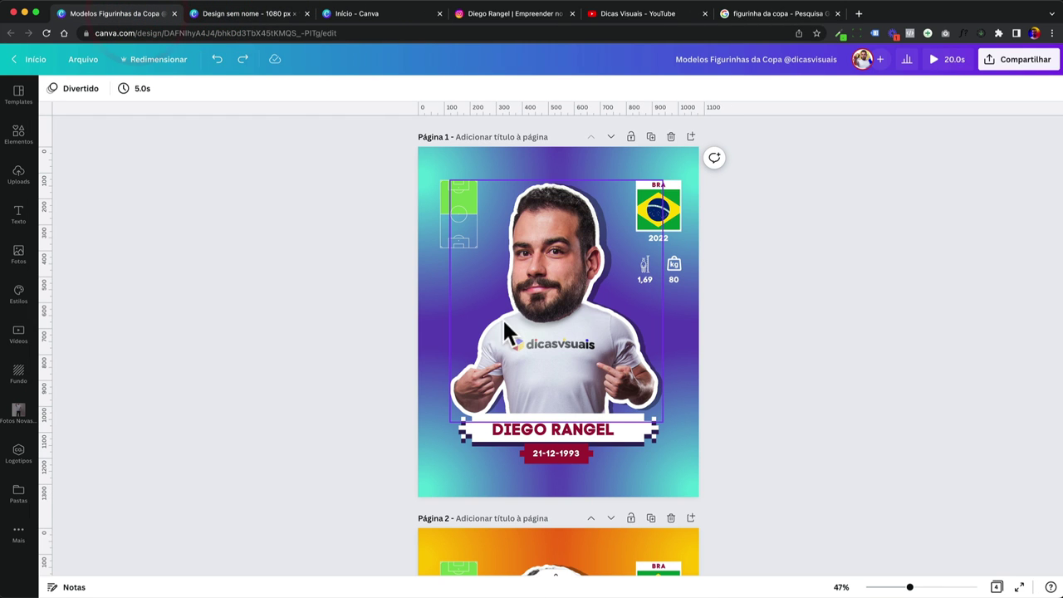
pyautogui.click(253, 15)
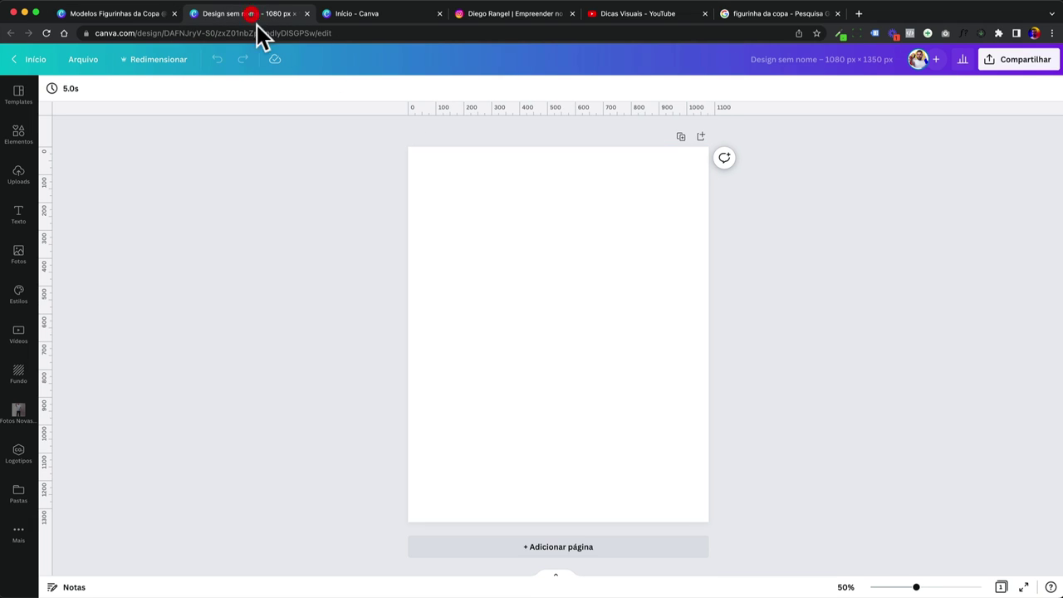
# Step: Set the blank page's background to a custom dark purple, #61348D
pyautogui.click(440, 228)
pyautogui.moveTo(394, 151); pyautogui.dragTo(702, 543)
pyautogui.click(541, 336)
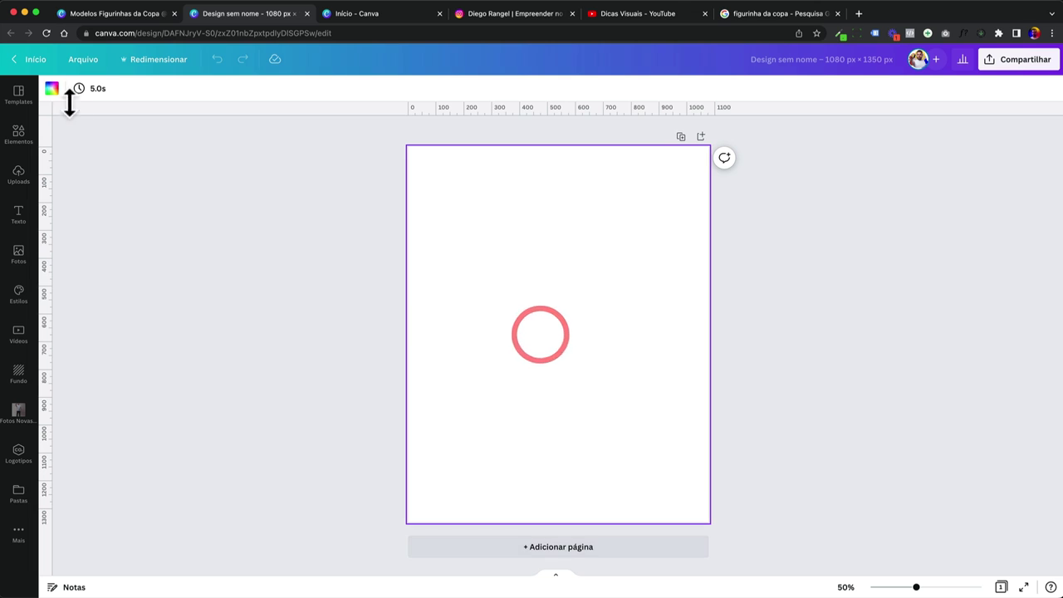
pyautogui.click(52, 88)
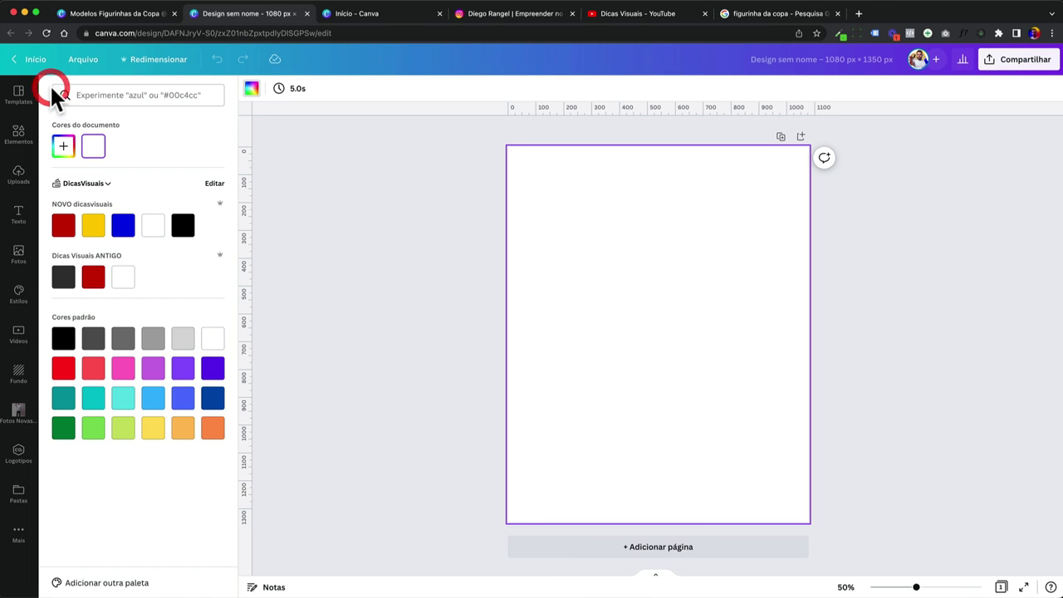
pyautogui.click(64, 150)
pyautogui.click(169, 242)
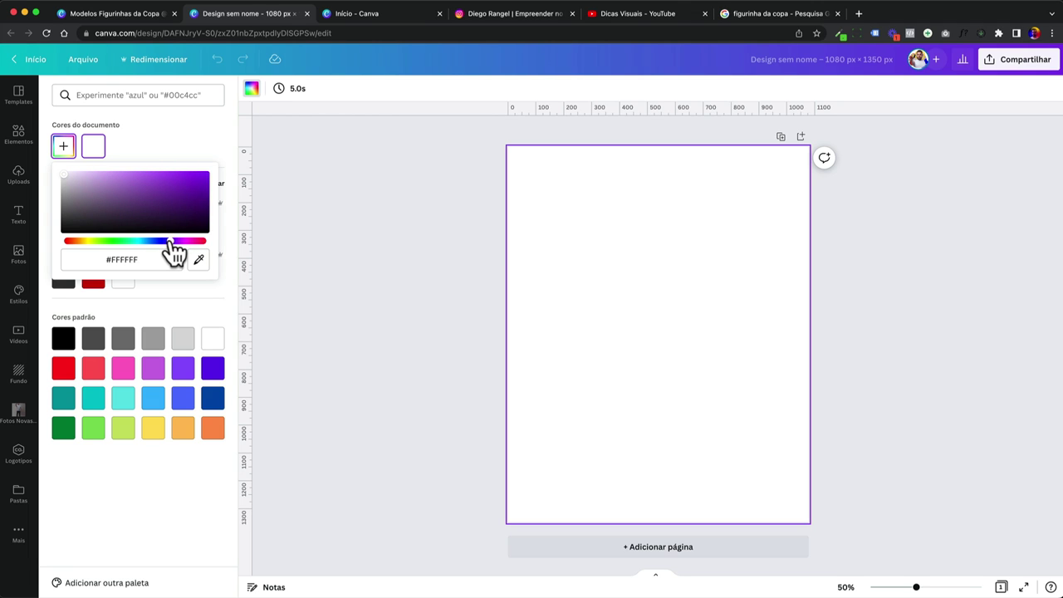
pyautogui.moveTo(176, 221); pyautogui.dragTo(148, 200)
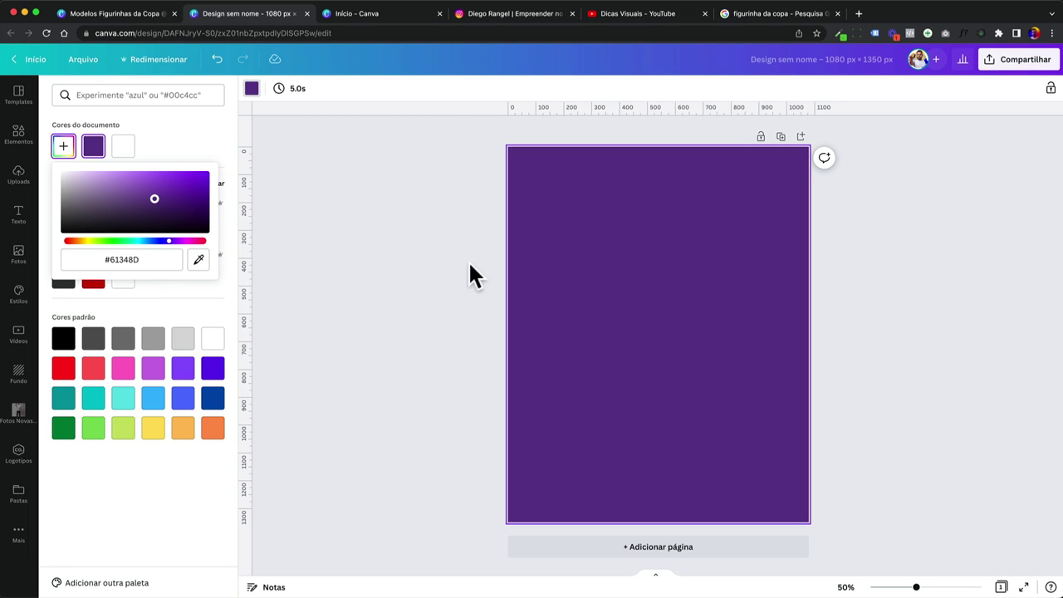
# Step: Close the background colour choices and compare the plain purple page with the first sticker model's background
pyautogui.click(115, 15)
pyautogui.click(193, 17)
pyautogui.click(466, 301)
pyautogui.click(364, 283)
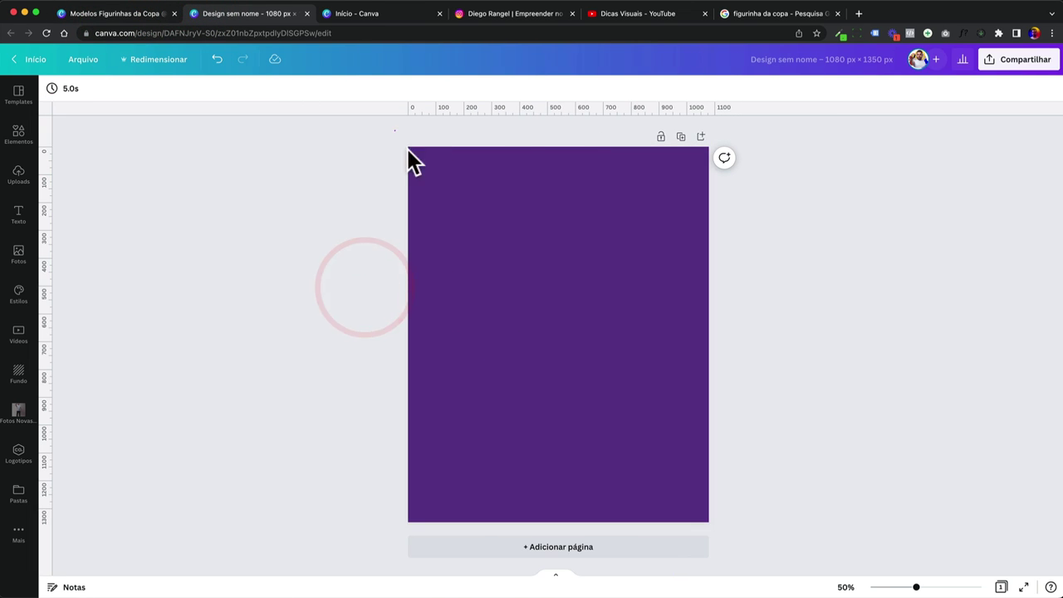
pyautogui.moveTo(394, 131); pyautogui.dragTo(798, 515)
pyautogui.click(137, 17)
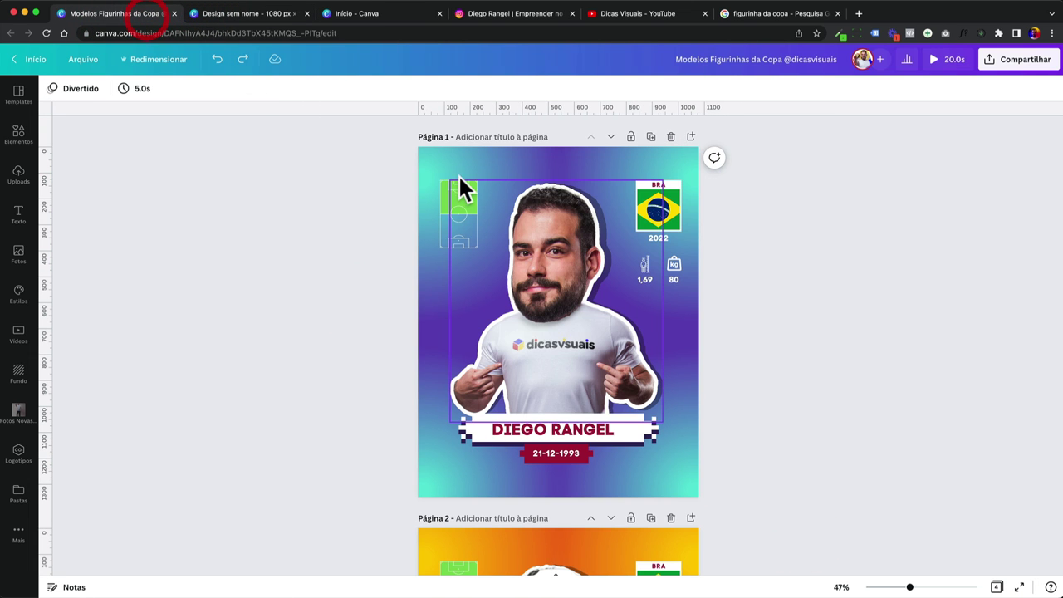
pyautogui.click(249, 17)
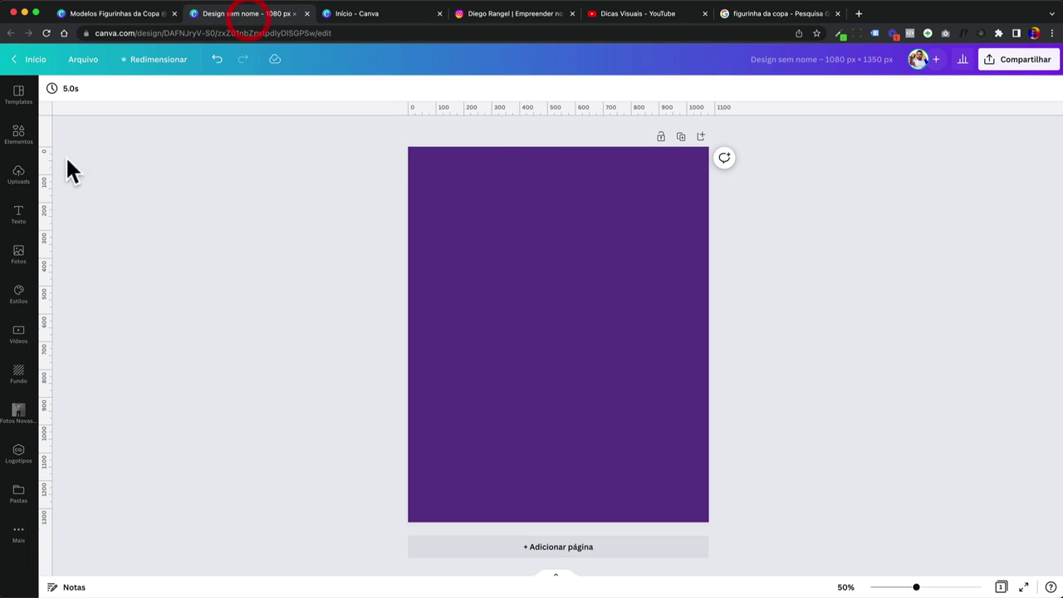
# Step: Search the elements for "blur" and add the orange blurred circle to the page
pyautogui.click(20, 141)
pyautogui.click(110, 95)
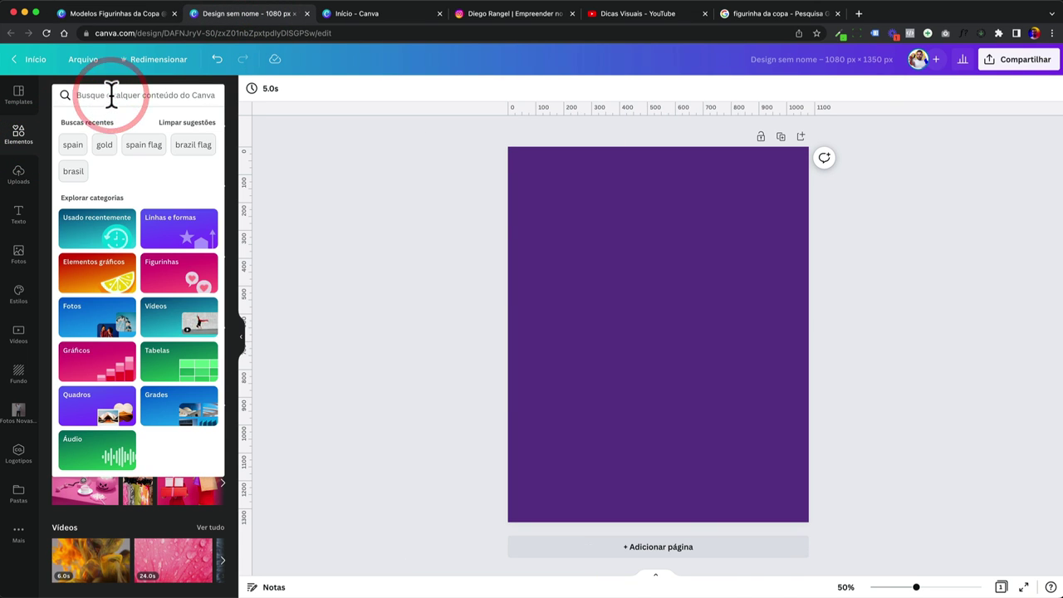
pyautogui.write('blur')
pyautogui.click(112, 146)
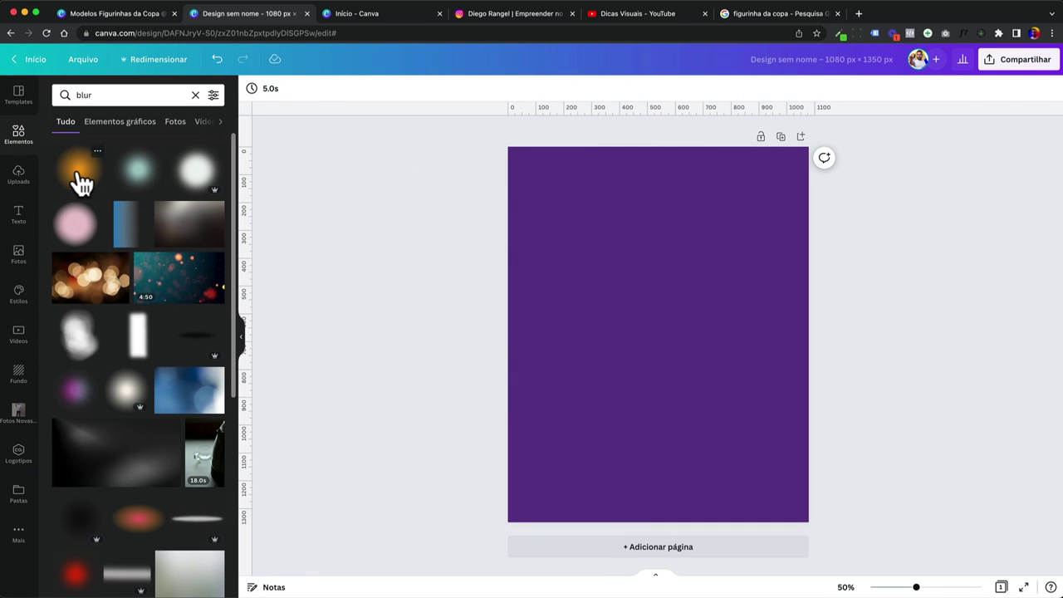
pyautogui.click(79, 176)
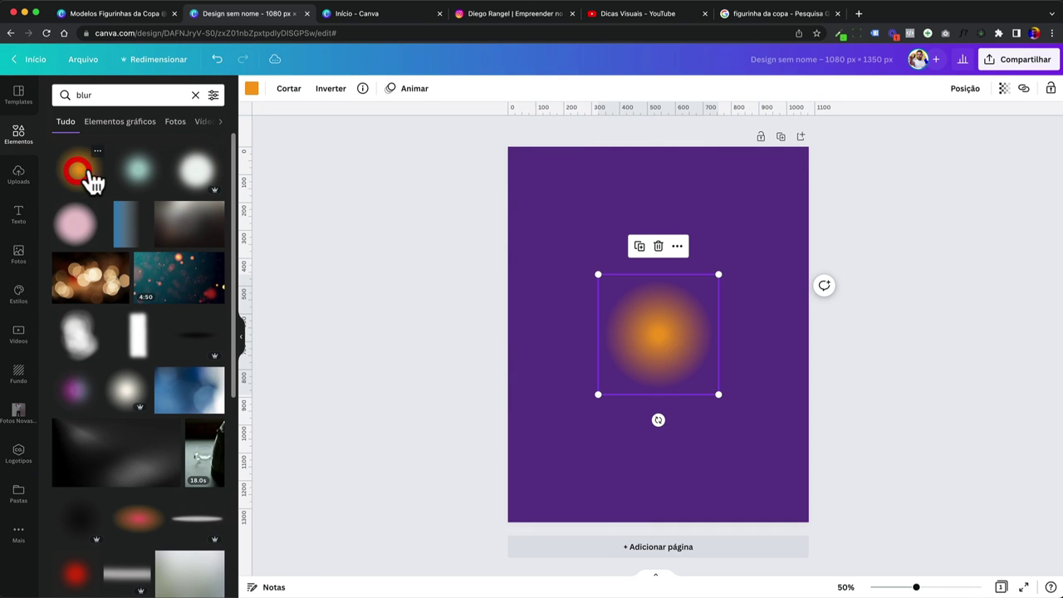
# Step: Recolour the blurred circle to turquoise green #5CE6CD and compare it with the first sticker model
pyautogui.click(252, 93)
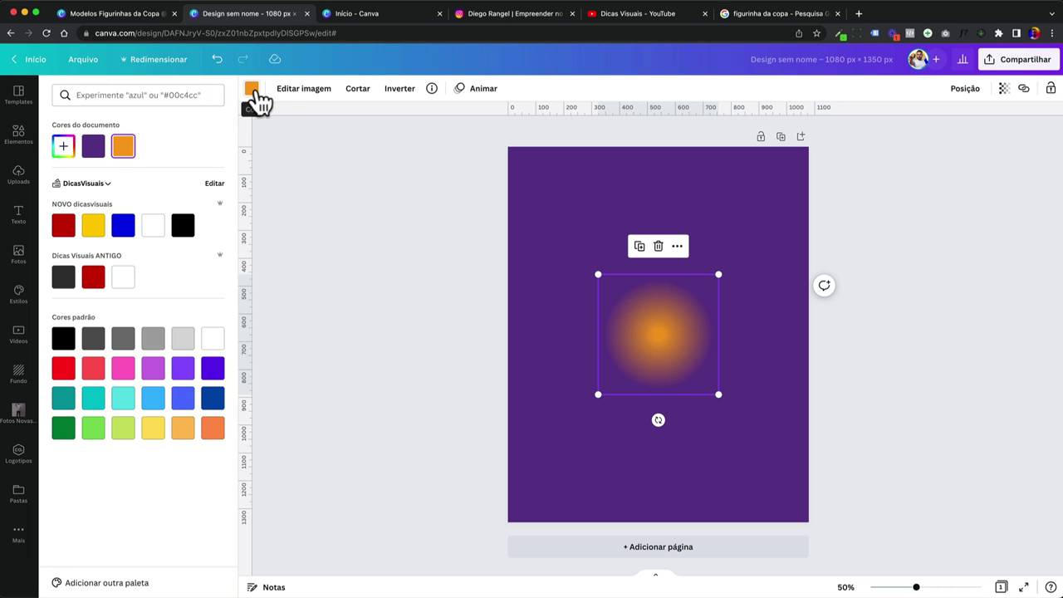
pyautogui.click(123, 407)
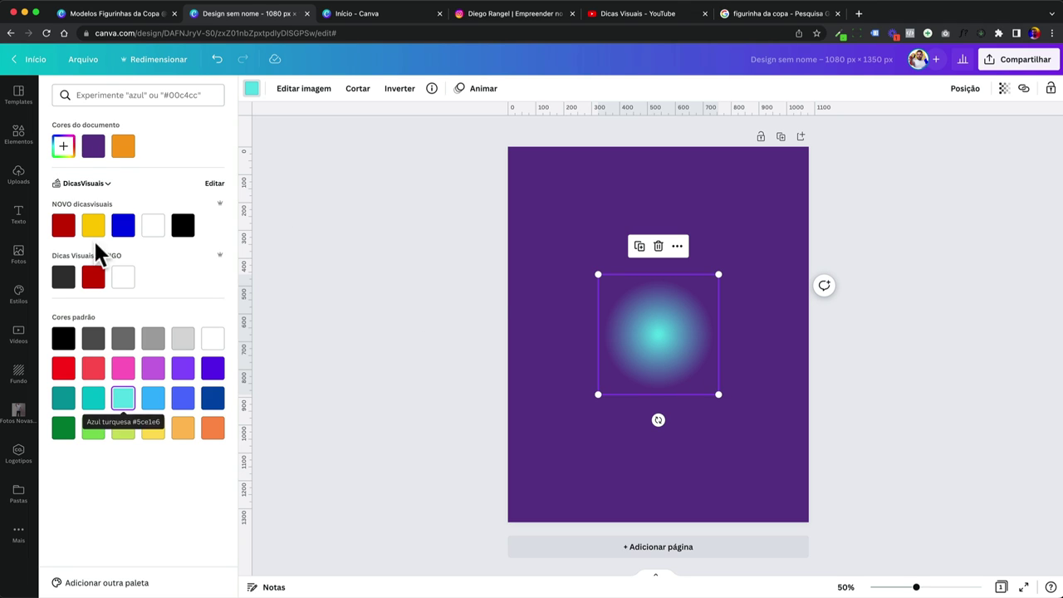
pyautogui.click(64, 147)
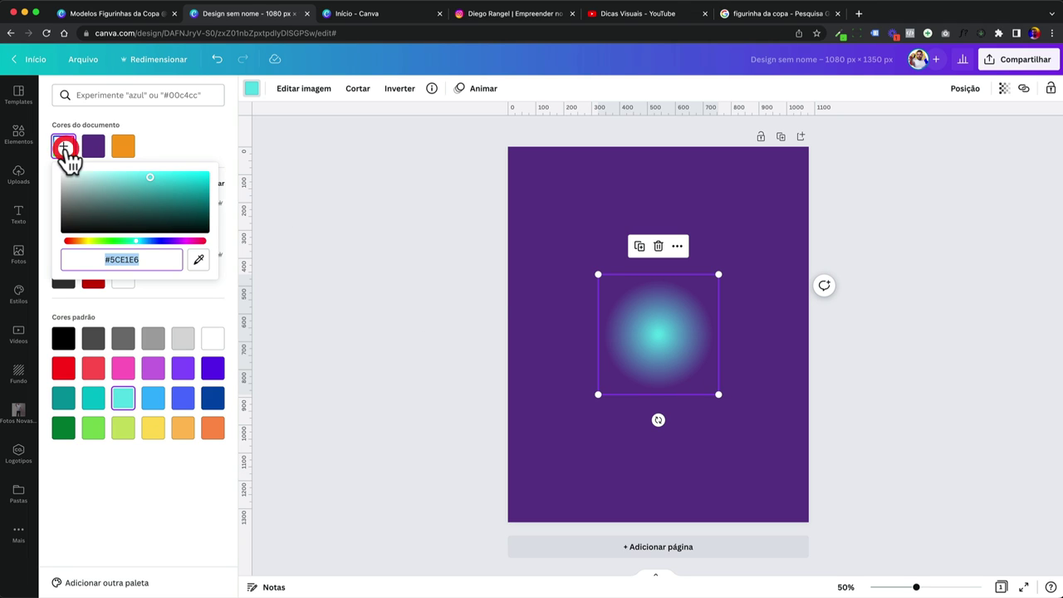
pyautogui.click(137, 242)
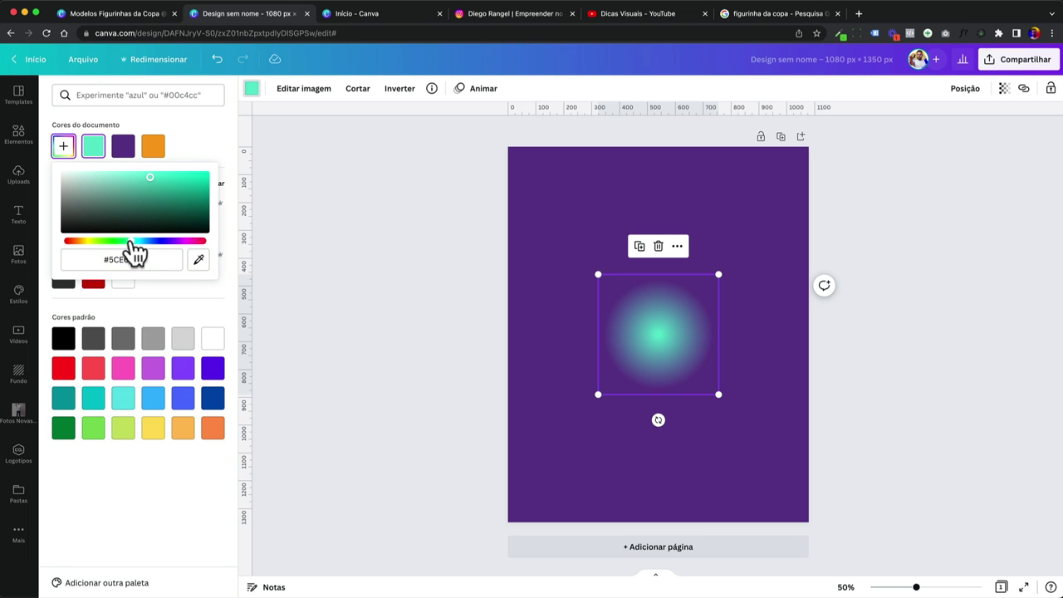
pyautogui.click(133, 13)
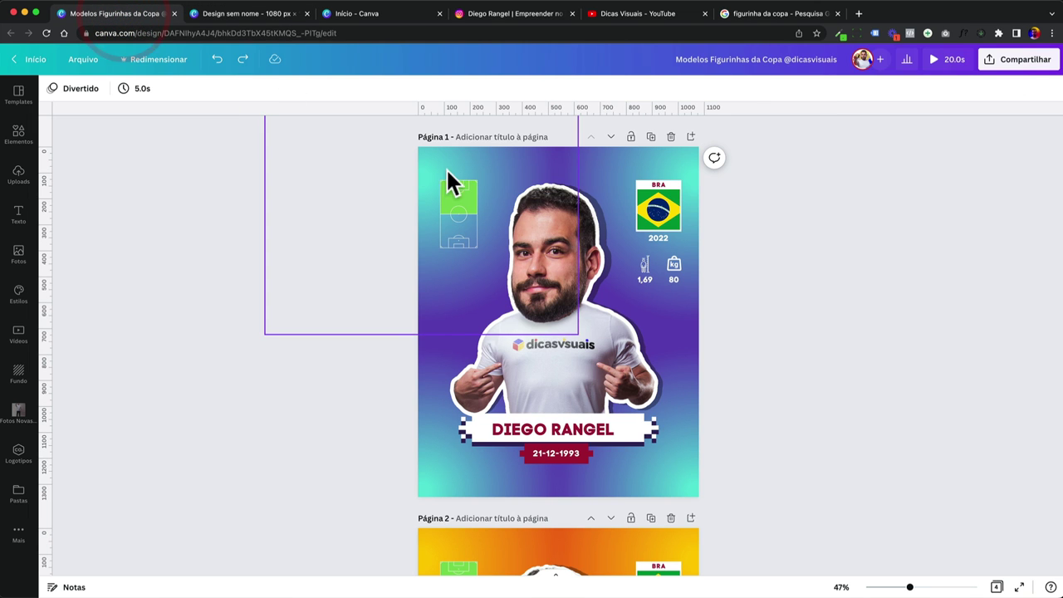
pyautogui.click(239, 14)
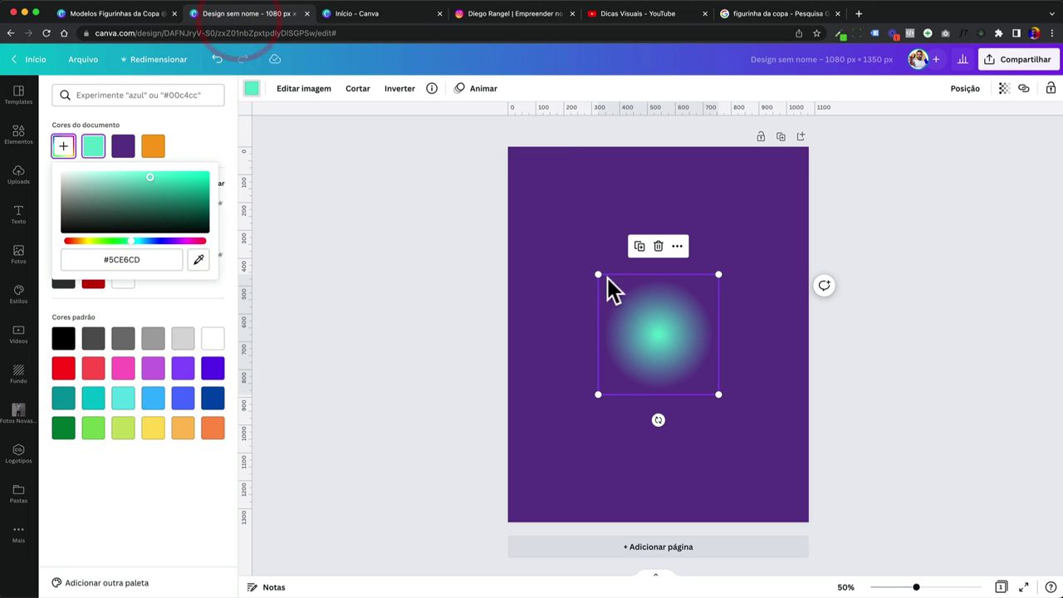
# Step: Enlarge the turquoise glow over the page's upper-left corner and place copies of it in the other three corners
pyautogui.moveTo(598, 274); pyautogui.dragTo(532, 204)
pyautogui.moveTo(703, 391); pyautogui.dragTo(812, 224)
pyautogui.moveTo(346, 331); pyautogui.dragTo(868, 220)
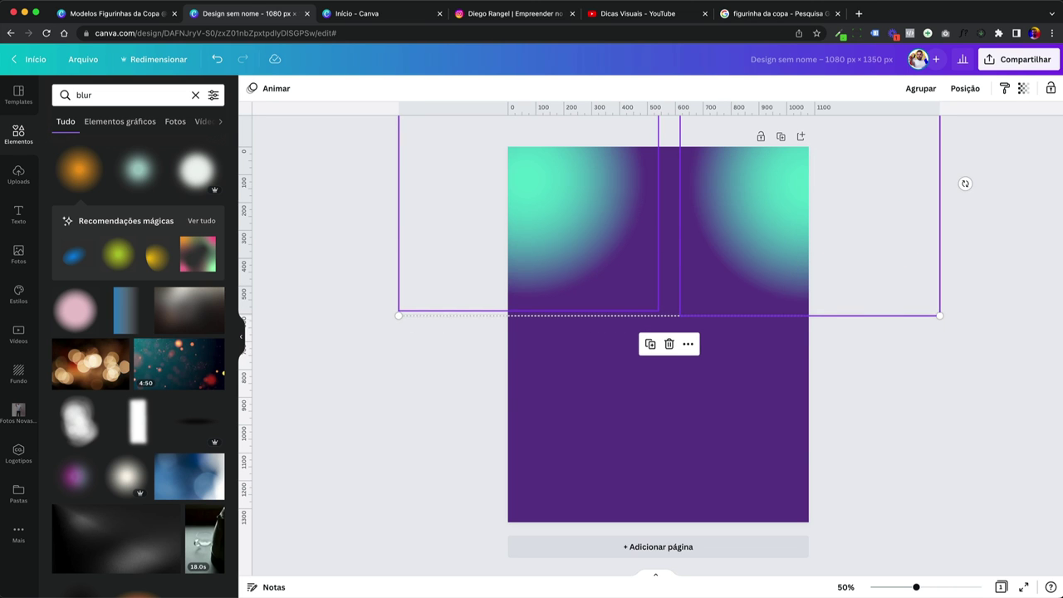
pyautogui.moveTo(593, 202); pyautogui.dragTo(583, 468)
# Step: Enlarge the upper-left glow further and delete the three glows in the other corners
pyautogui.click(610, 202)
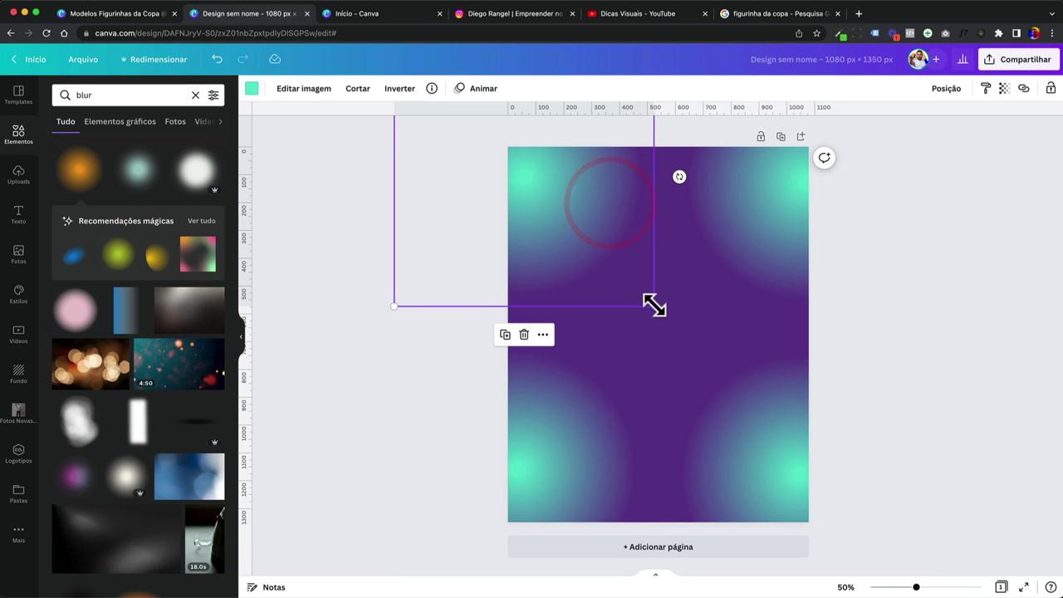
pyautogui.moveTo(654, 305); pyautogui.dragTo(681, 335)
pyautogui.click(579, 416)
pyautogui.press('Delete')
pyautogui.click(741, 409)
pyautogui.press('Delete')
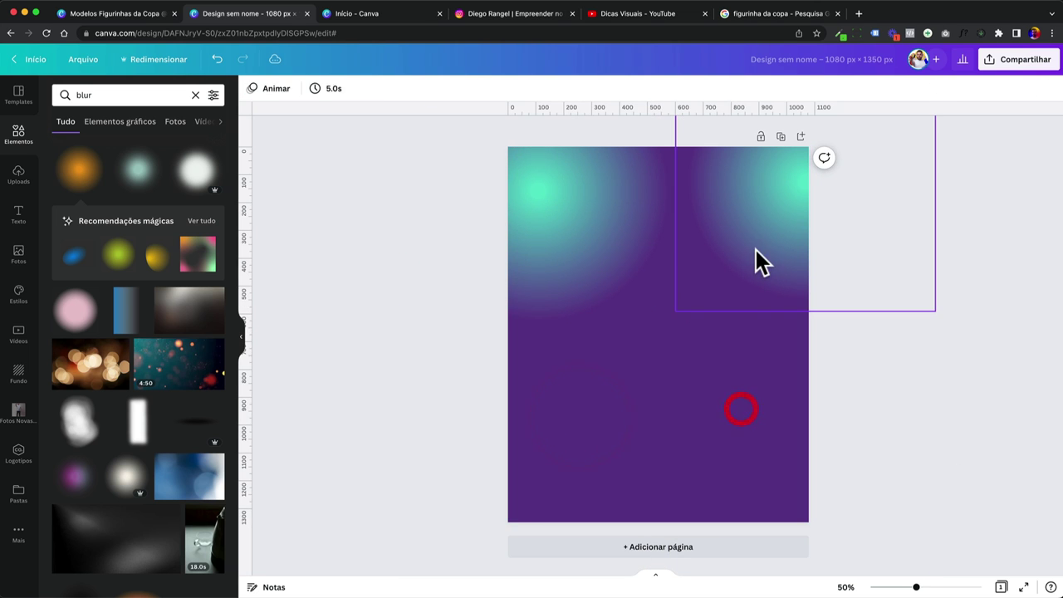
pyautogui.click(754, 249)
pyautogui.press('Delete')
# Step: Duplicate the enlarged glow to the upper-right corner, then duplicate that pair to the two lower corners
pyautogui.click(558, 264)
pyautogui.hotkey('ctrl', 'd')
pyautogui.moveTo(574, 280); pyautogui.dragTo(835, 279)
pyautogui.keyDown('shift'); pyautogui.click(837, 244); pyautogui.keyUp('shift')
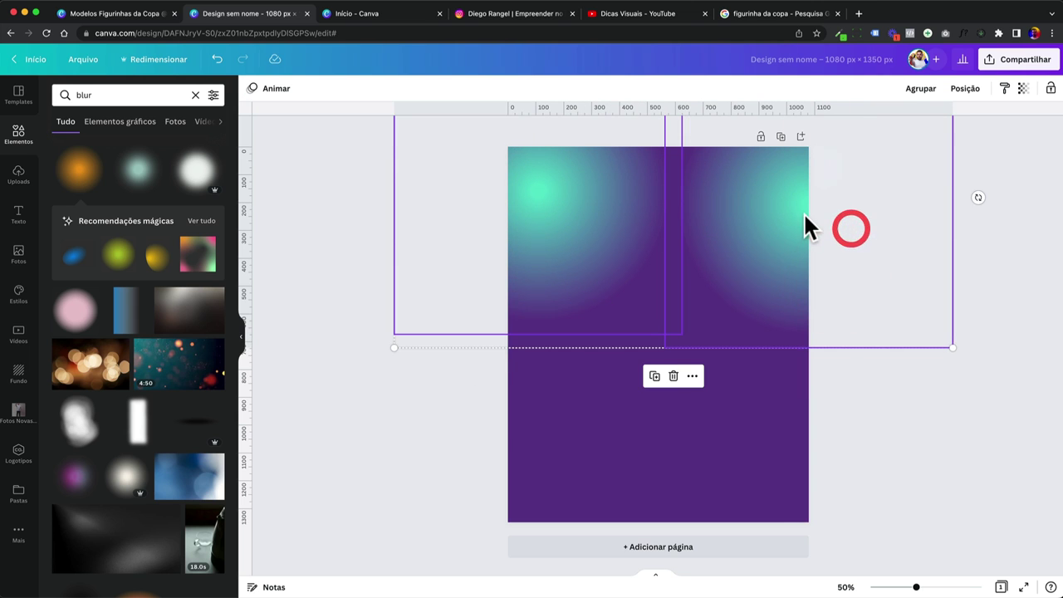
pyautogui.press('super+d')
pyautogui.moveTo(637, 181); pyautogui.dragTo(628, 454)
pyautogui.click(449, 299)
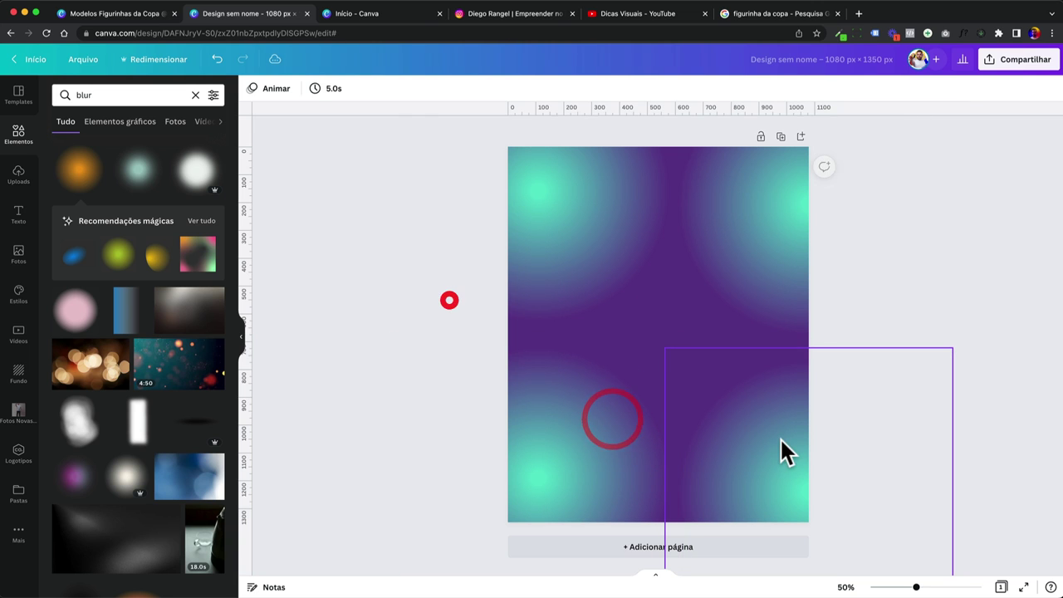
# Step: Fine-tune the positions of the corner glows so they frame the purple page evenly
pyautogui.moveTo(781, 424); pyautogui.dragTo(731, 268)
pyautogui.click(449, 278)
pyautogui.moveTo(698, 339); pyautogui.dragTo(871, 490)
pyautogui.click(821, 501)
pyautogui.click(963, 453)
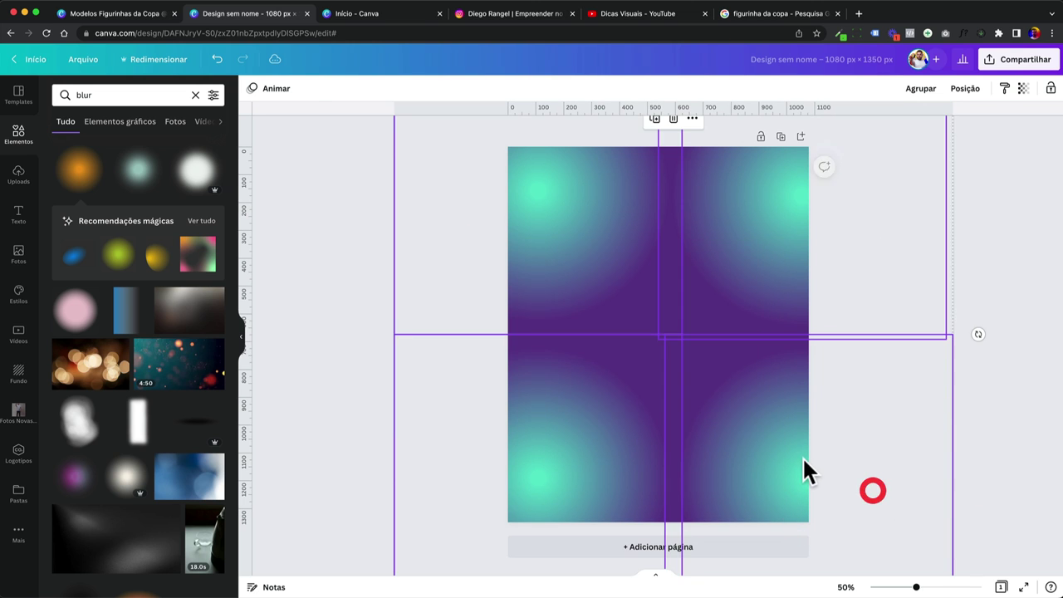
pyautogui.click(791, 457)
pyautogui.click(373, 235)
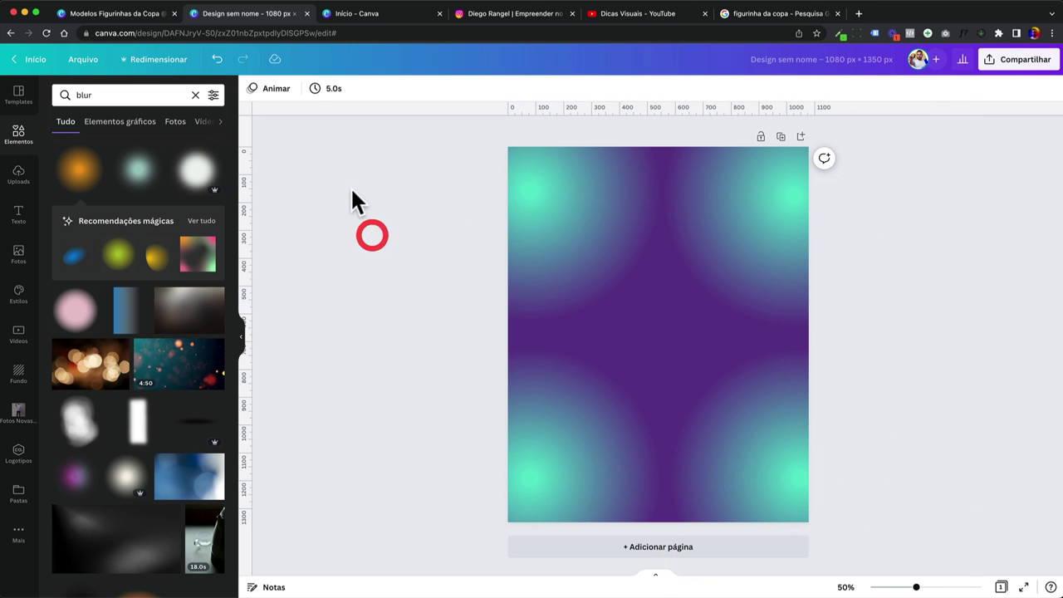
# Step: Lock all four corner glows in place, compare the background with the model and check the lock on the upper-left glow
pyautogui.moveTo(351, 190); pyautogui.dragTo(888, 560)
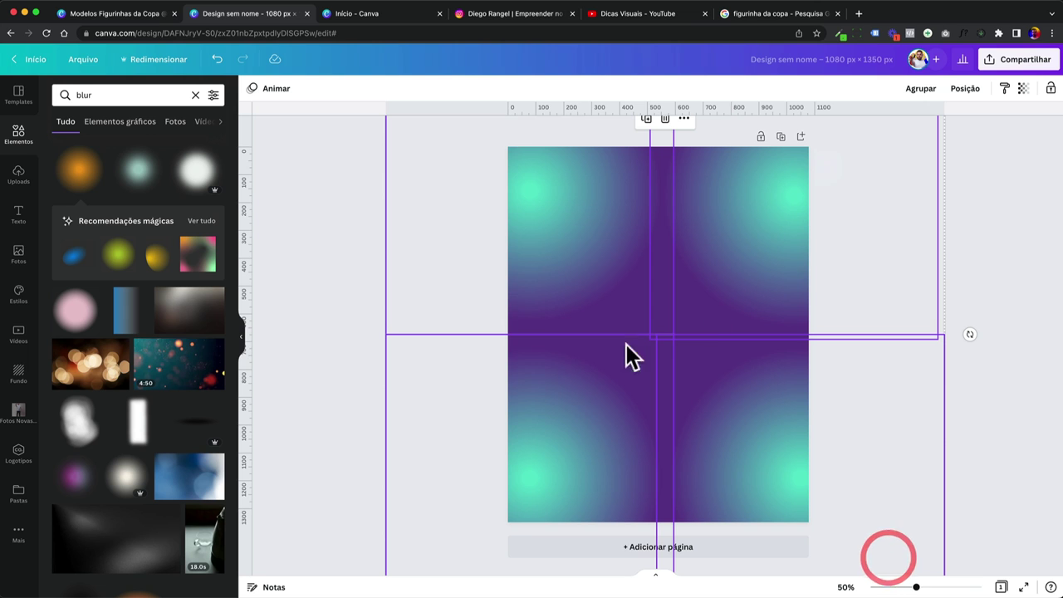
pyautogui.click(1049, 88)
pyautogui.click(973, 237)
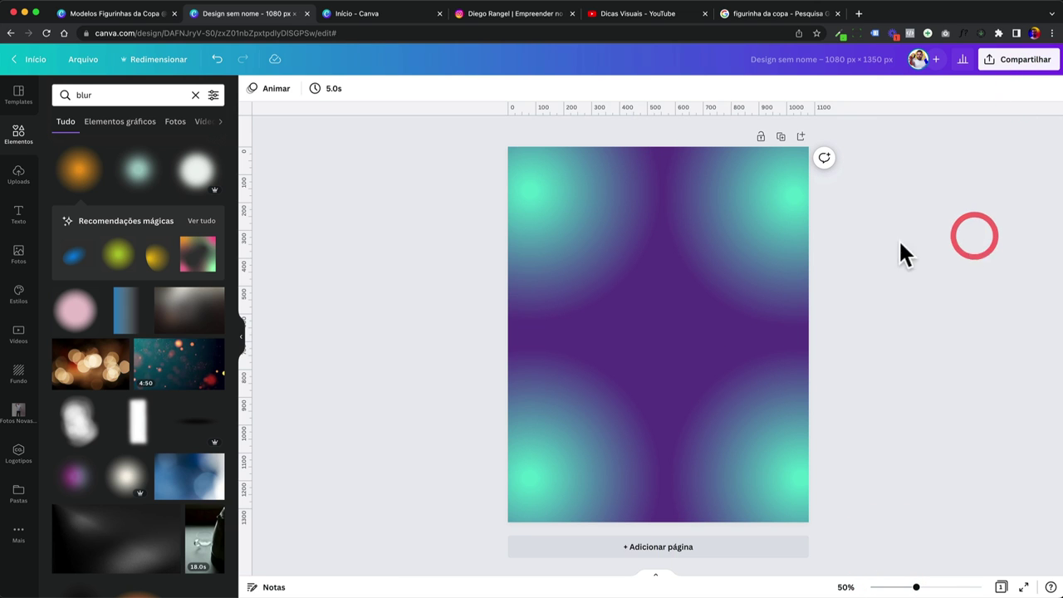
pyautogui.click(133, 14)
pyautogui.click(222, 12)
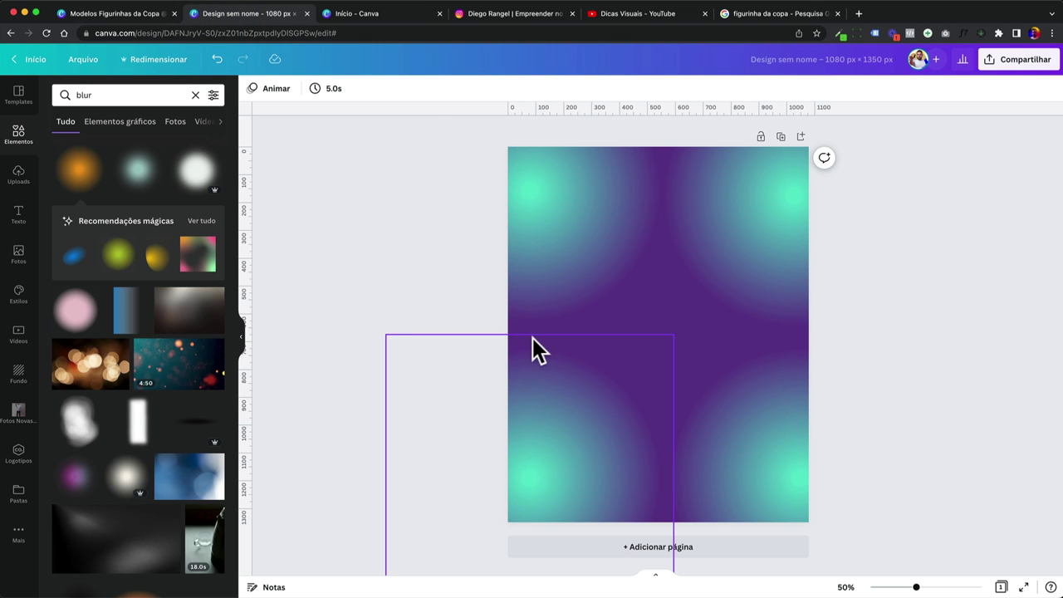
pyautogui.click(519, 221)
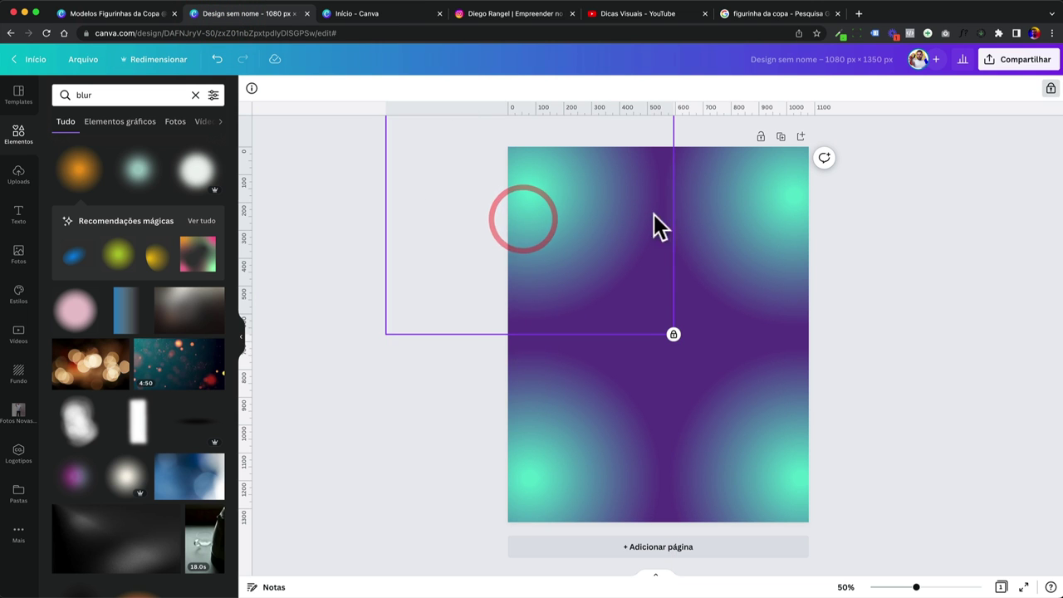
# Step: Examine the remaining sticker models through page 4, comparing the orange background on page 2 with the new design
pyautogui.click(108, 15)
pyautogui.scroll(-5, 469, 284)
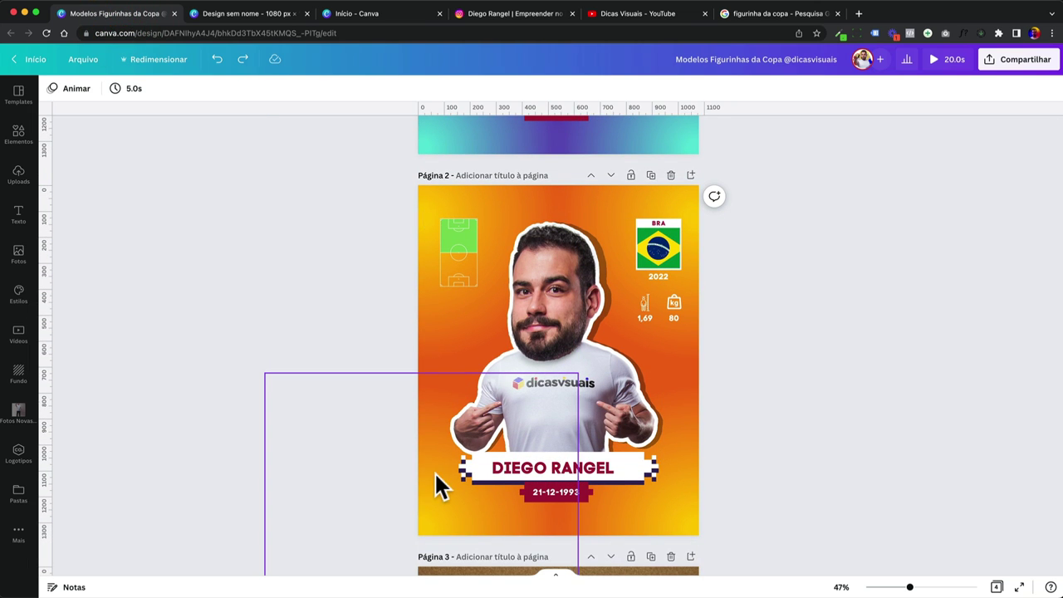
pyautogui.click(234, 15)
pyautogui.click(337, 230)
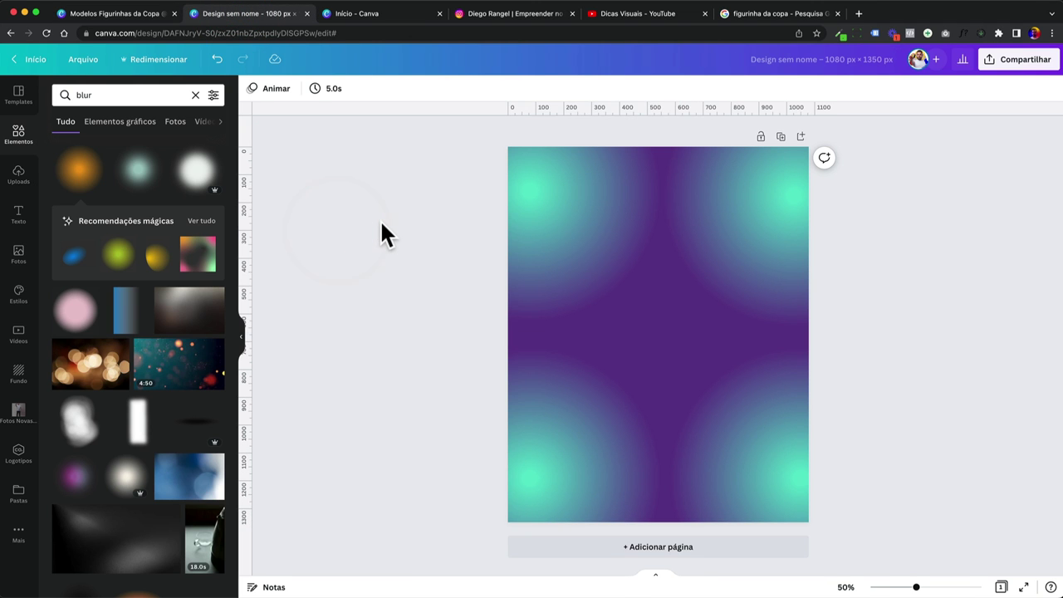
pyautogui.click(152, 14)
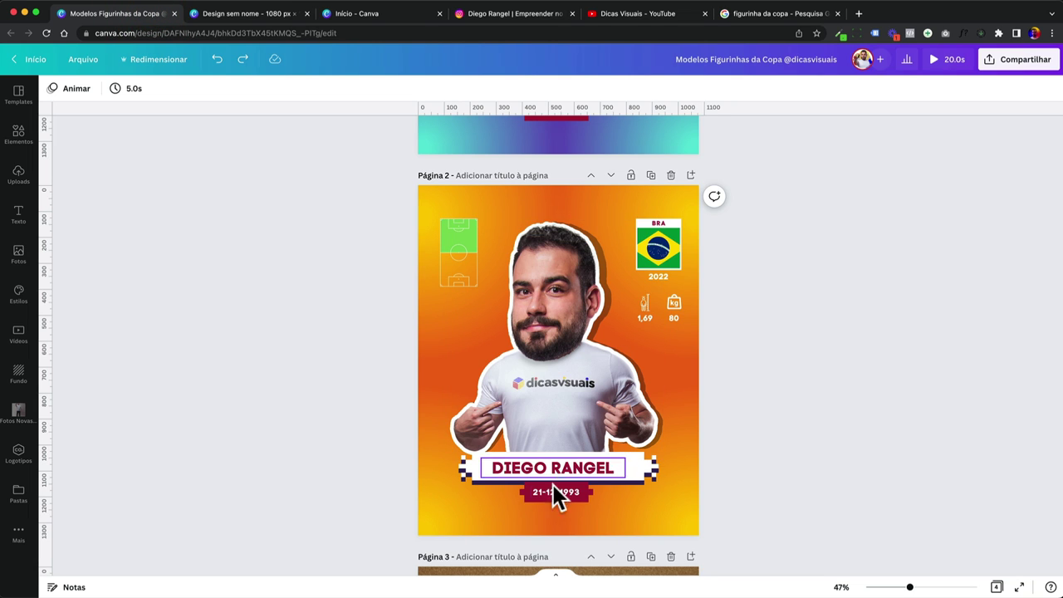
pyautogui.moveTo(578, 373); pyautogui.dragTo(449, 170)
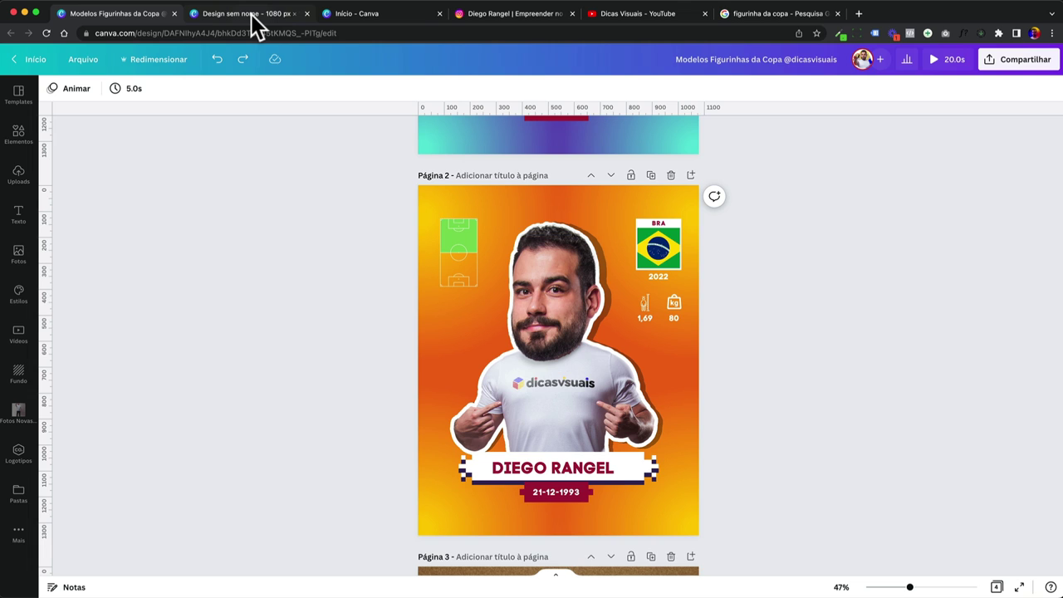
pyautogui.click(524, 365)
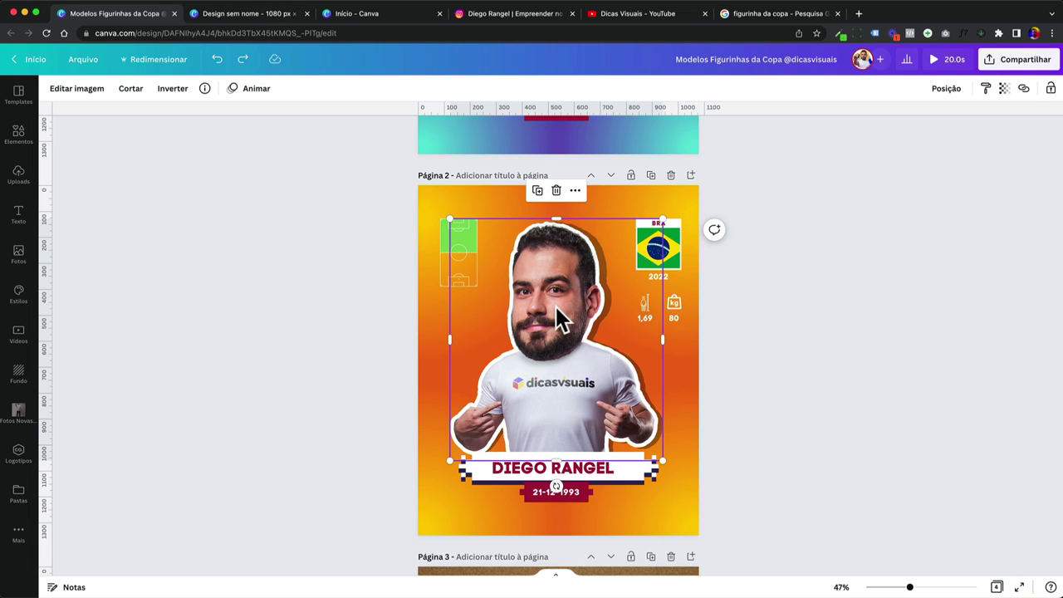
pyautogui.click(340, 438)
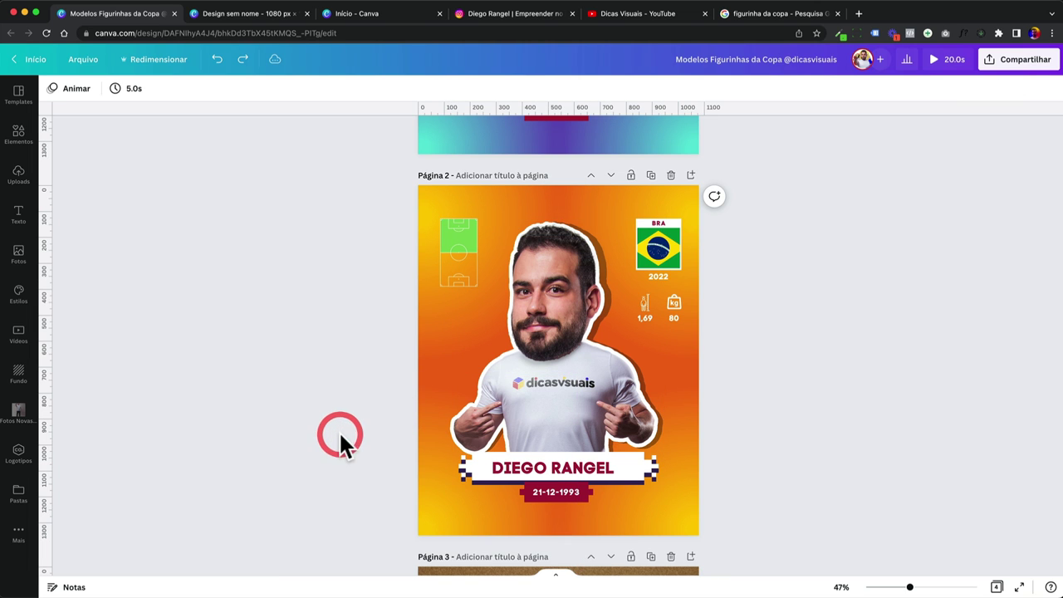
pyautogui.scroll(-10, 365, 411)
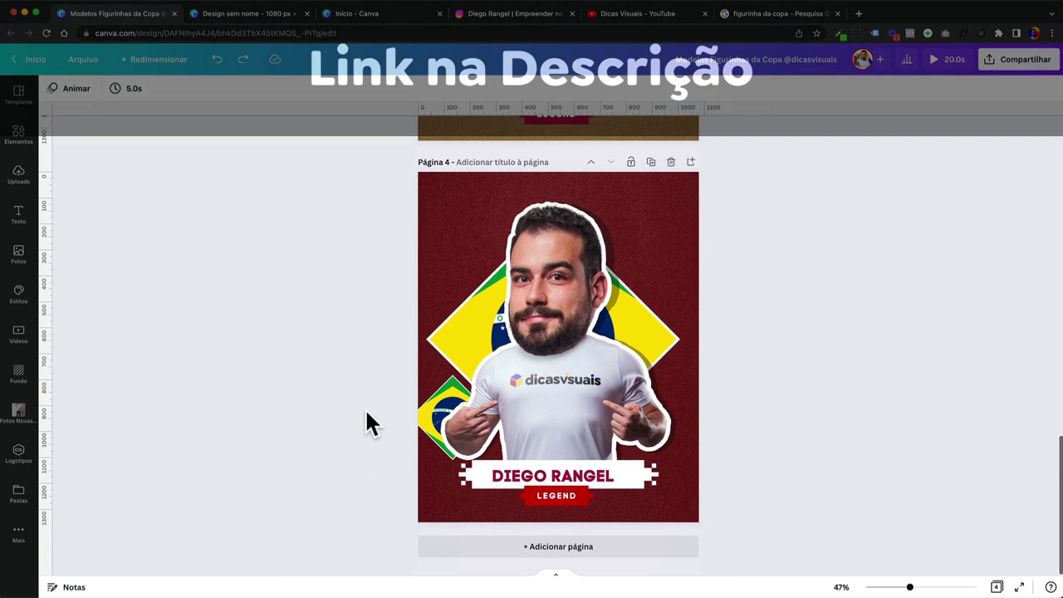
pyautogui.scroll(15, 365, 407)
pyautogui.scroll(-15, 366, 409)
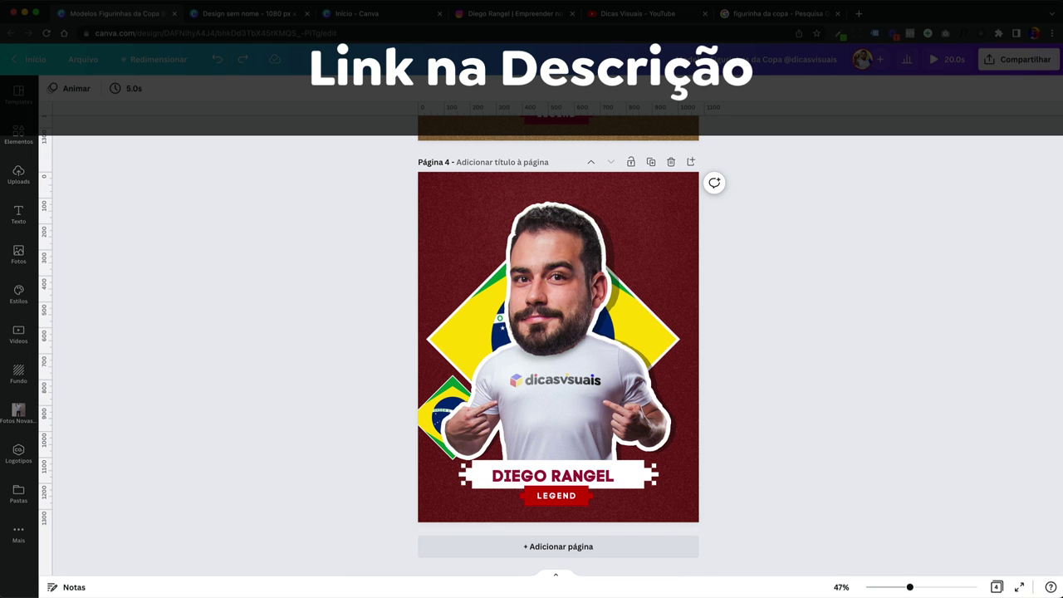
# Step: Switch to the Dicas Visuais course page and look over its custom sticker and GIF lessons
pyautogui.hotkey('ctrl', 'Up')
pyautogui.click(789, 330)
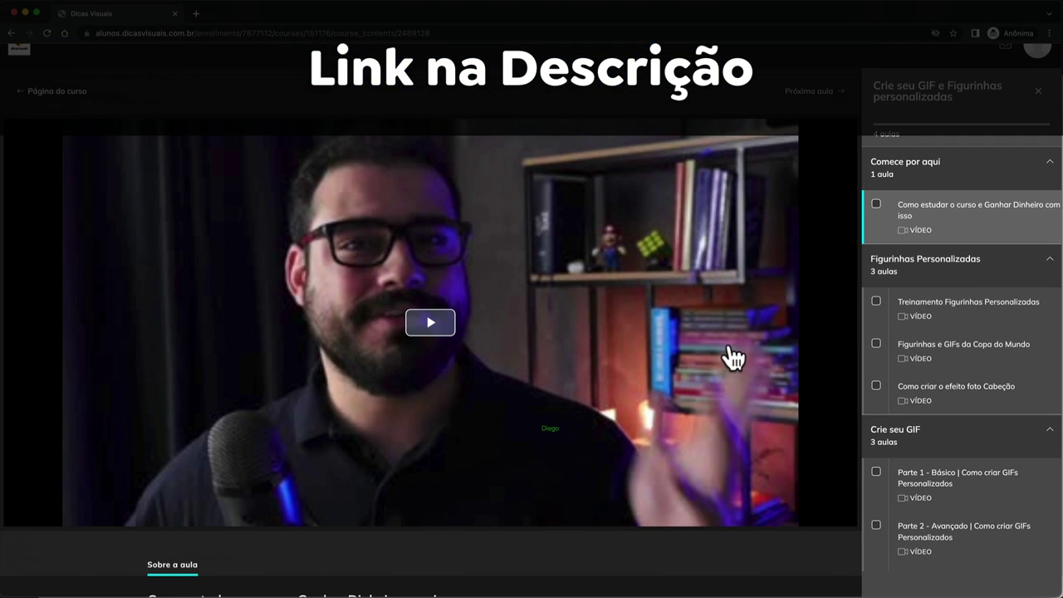
pyautogui.scroll(1, 489, 291)
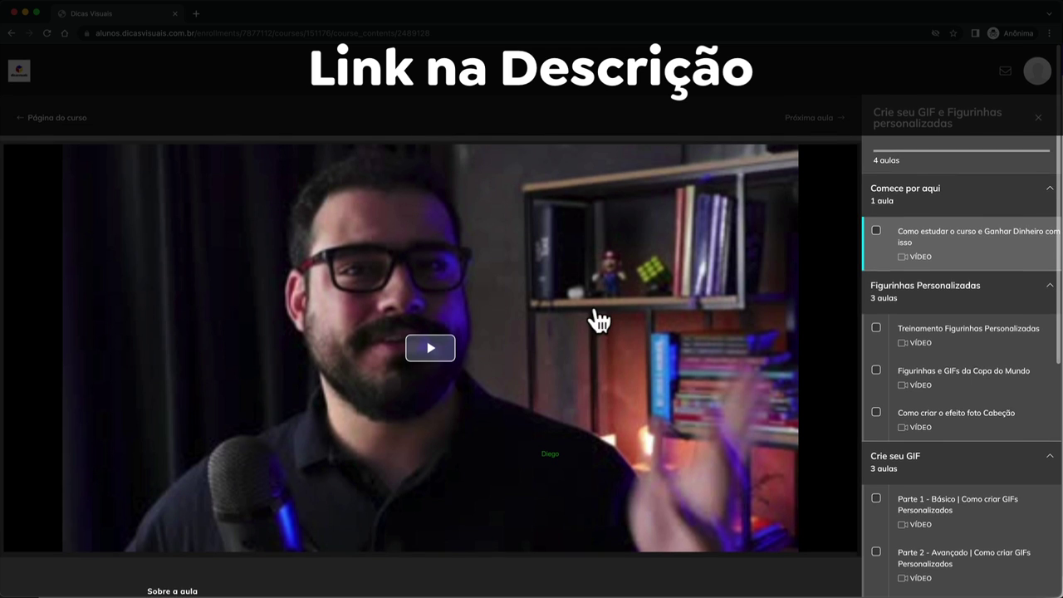
pyautogui.scroll(-4, 320, 357)
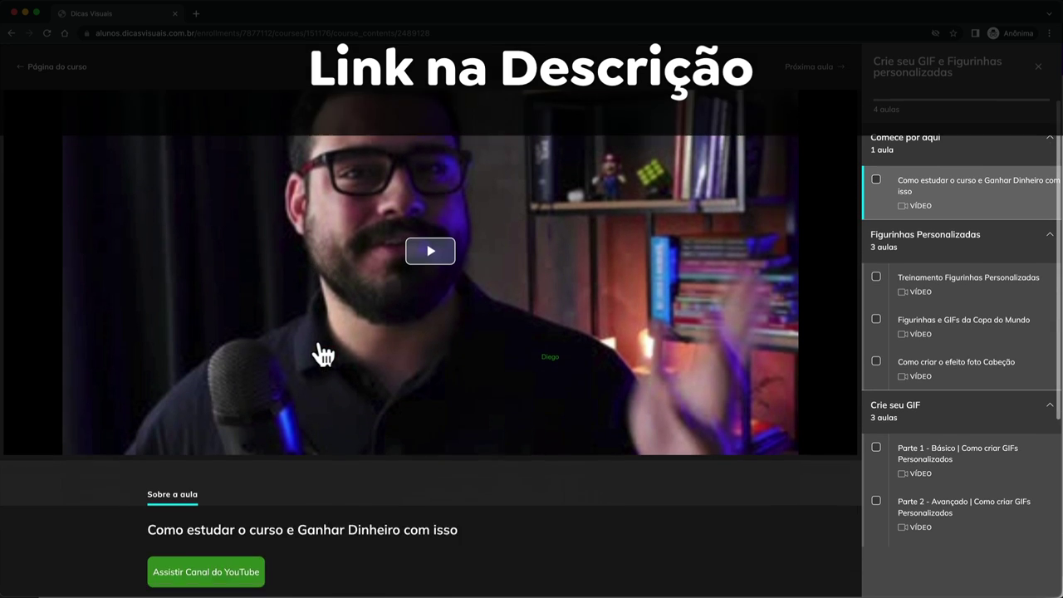
pyautogui.scroll(1, 320, 359)
pyautogui.scroll(2, 365, 398)
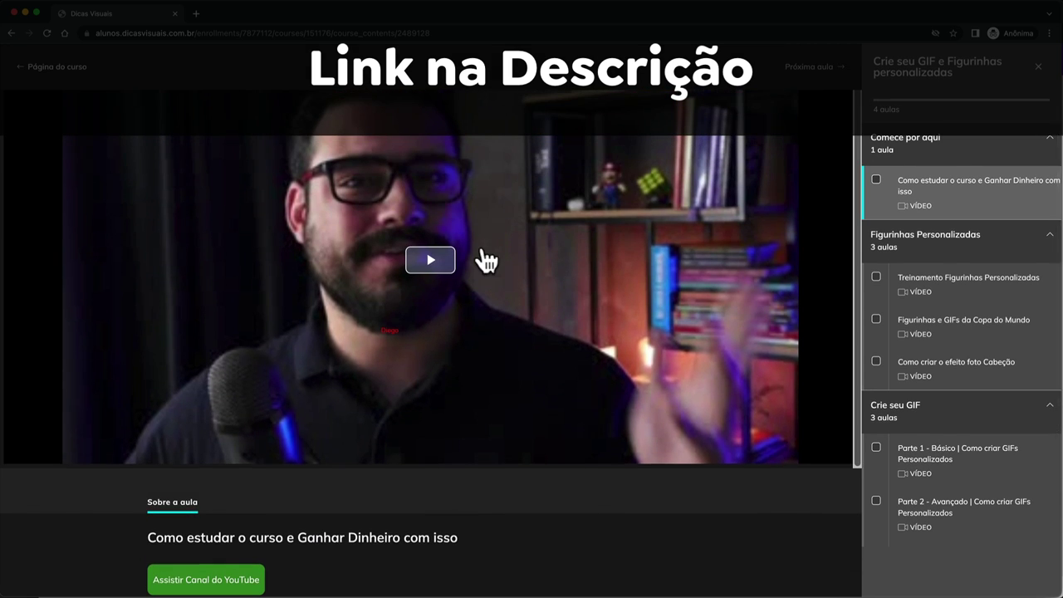
# Step: Look through the course lessons on World Cup stickers and GIFs, the sticker's use in an Instagram story, and the Cabeção photo effect
pyautogui.scroll(3, 498, 266)
pyautogui.click(933, 328)
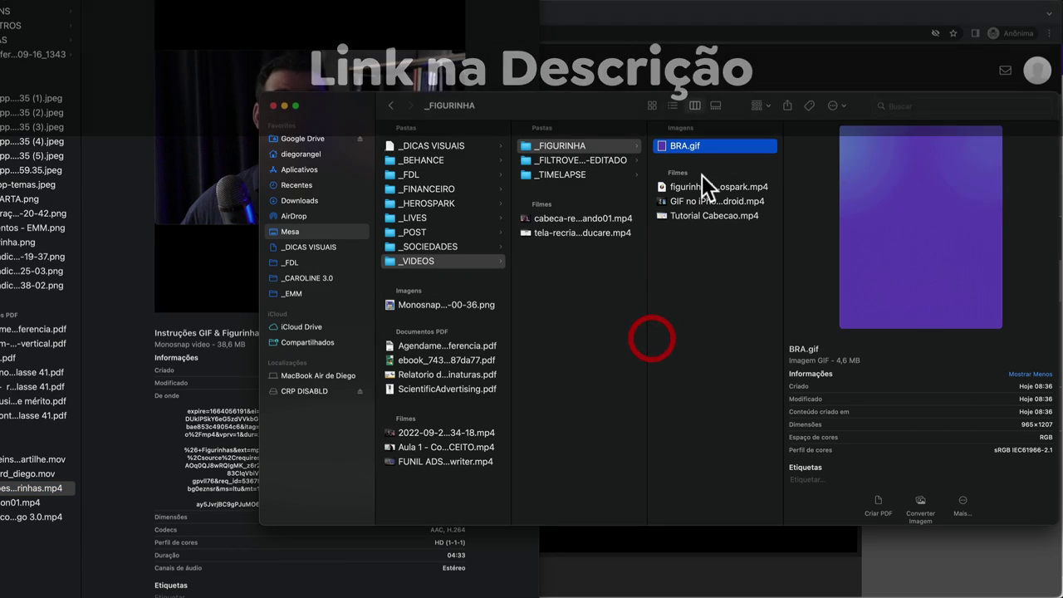
pyautogui.press('space')
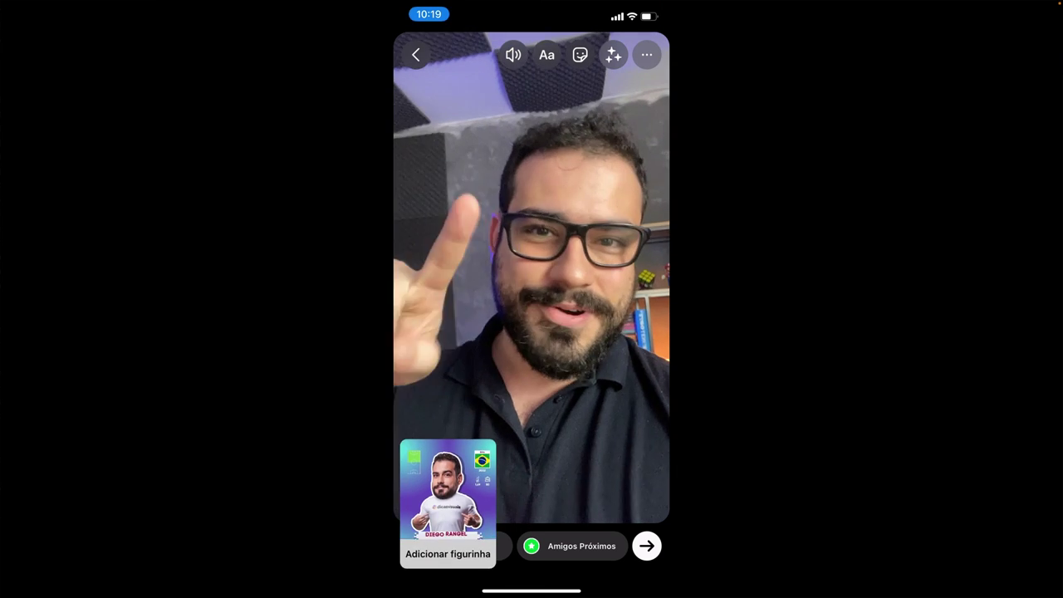
pyautogui.click(448, 523)
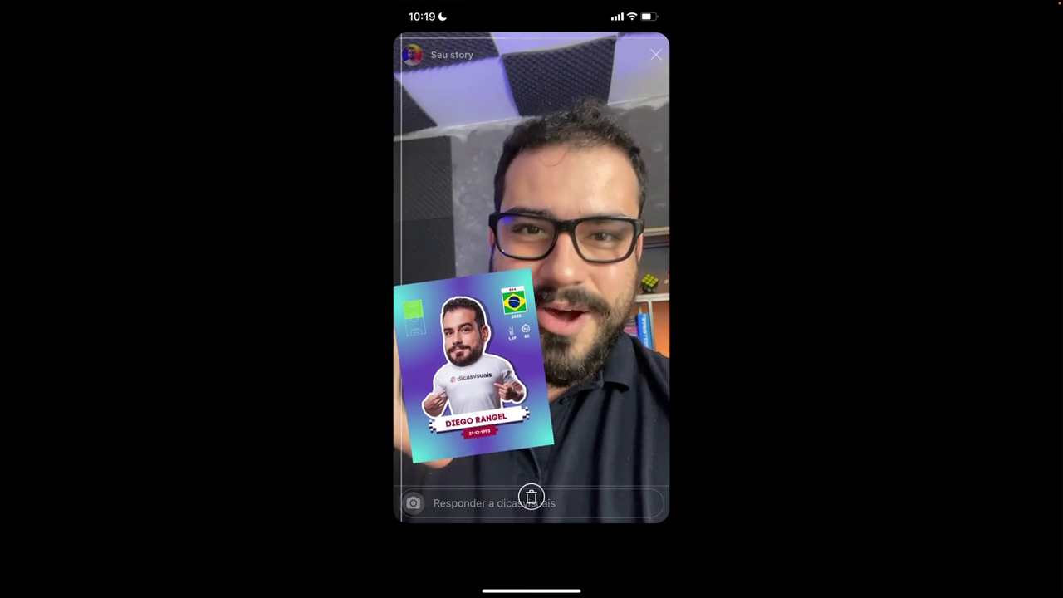
pyautogui.click(936, 365)
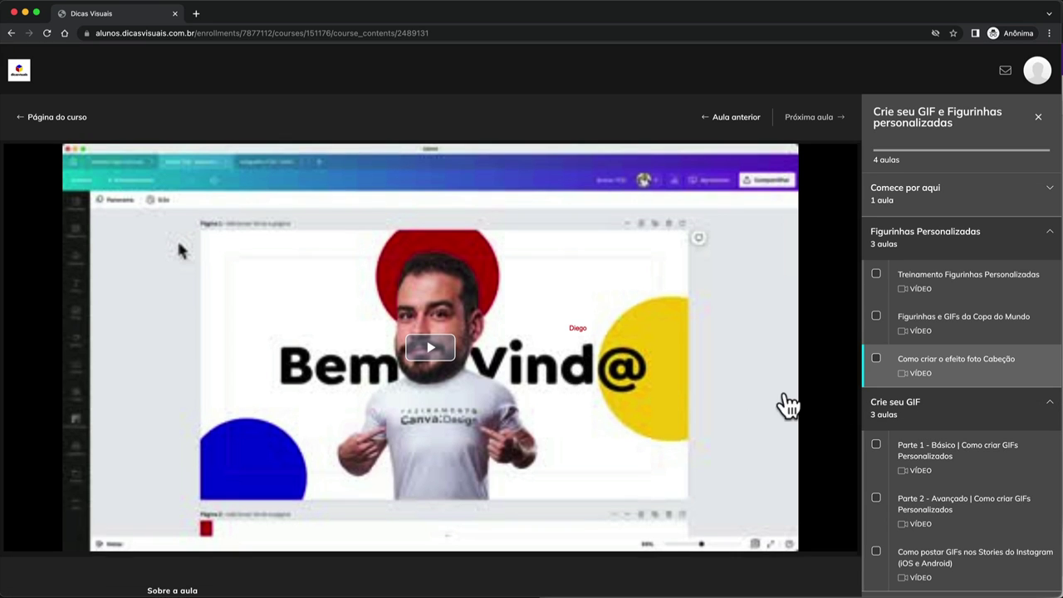
pyautogui.scroll(-1, 913, 424)
pyautogui.scroll(1, 937, 443)
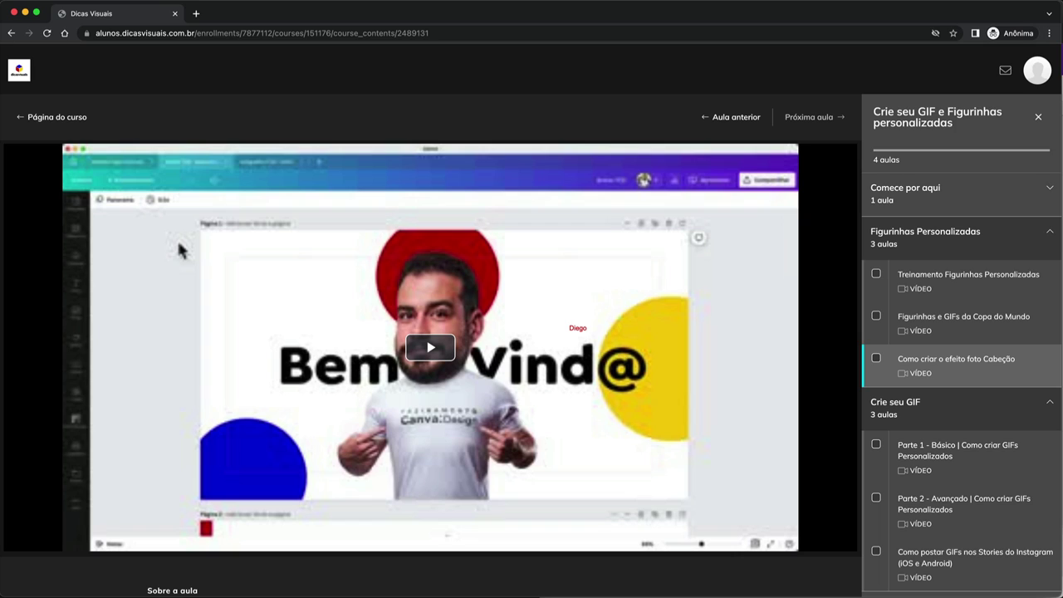
# Step: Switch back to the sticker models in Canva and examine the elements layered over the background on page 1
pyautogui.hotkey('ctrl', 'Up')
pyautogui.click(320, 417)
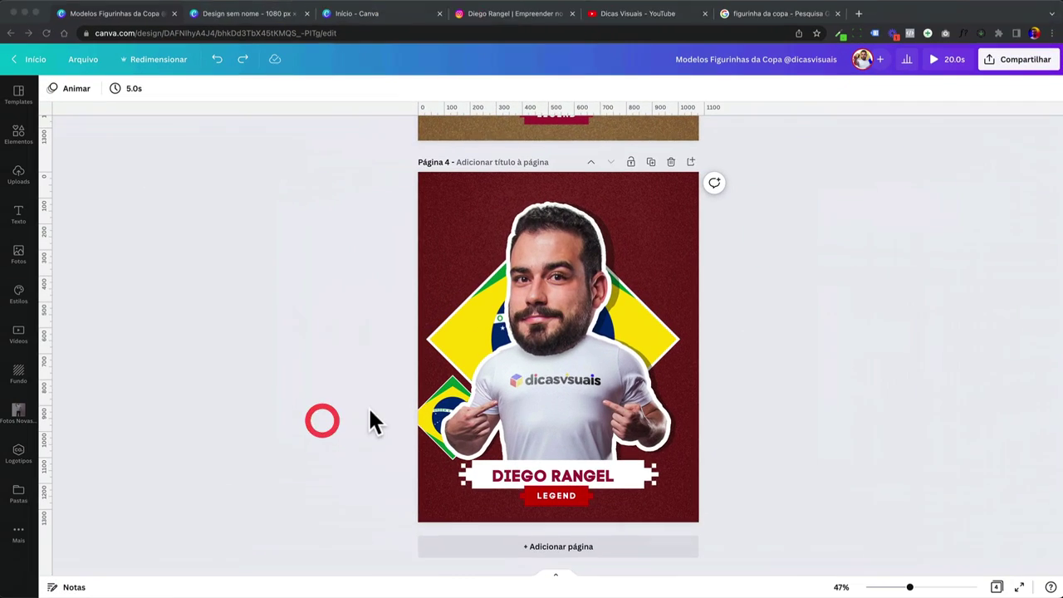
pyautogui.scroll(10, 396, 440)
pyautogui.scroll(-10, 396, 440)
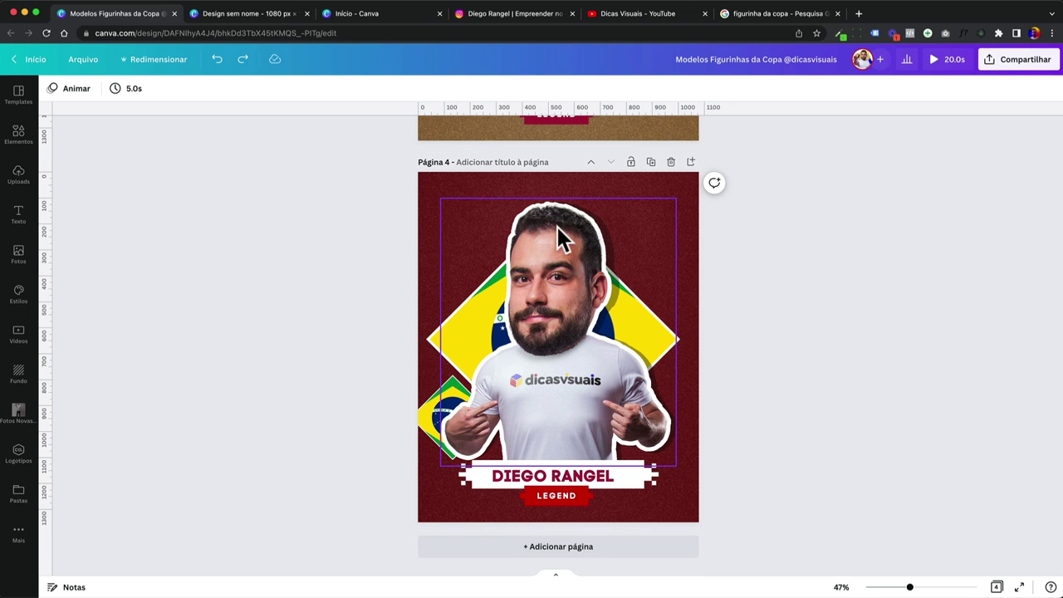
pyautogui.scroll(10, 538, 266)
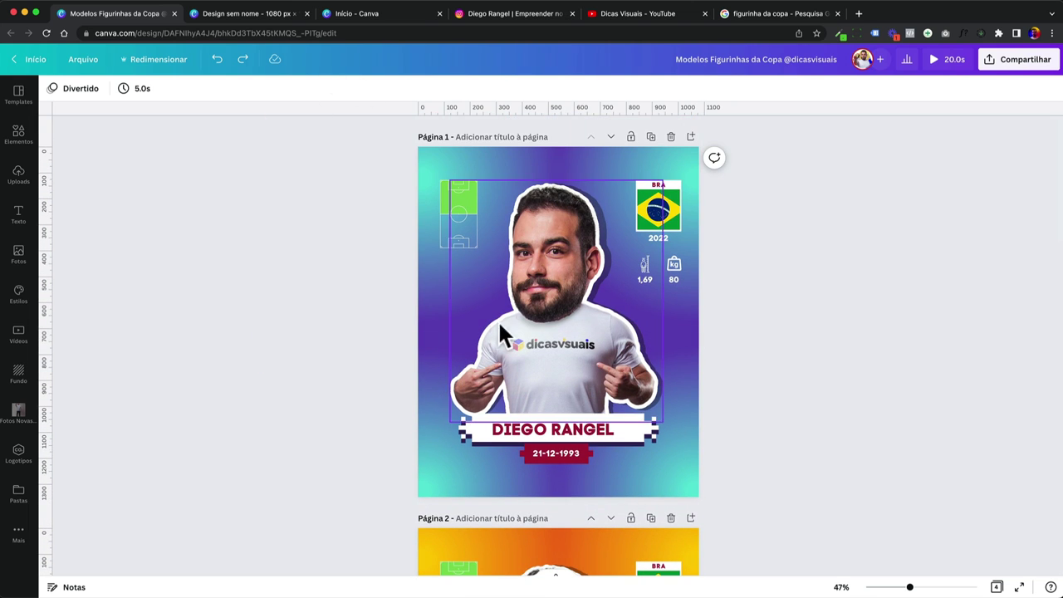
pyautogui.moveTo(342, 188); pyautogui.dragTo(711, 457)
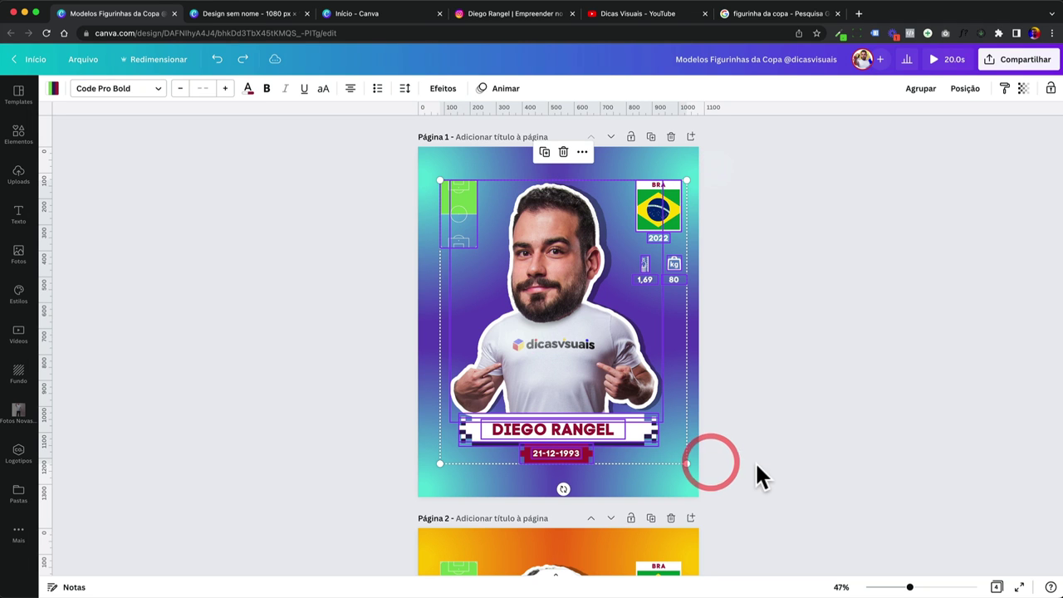
pyautogui.click(755, 461)
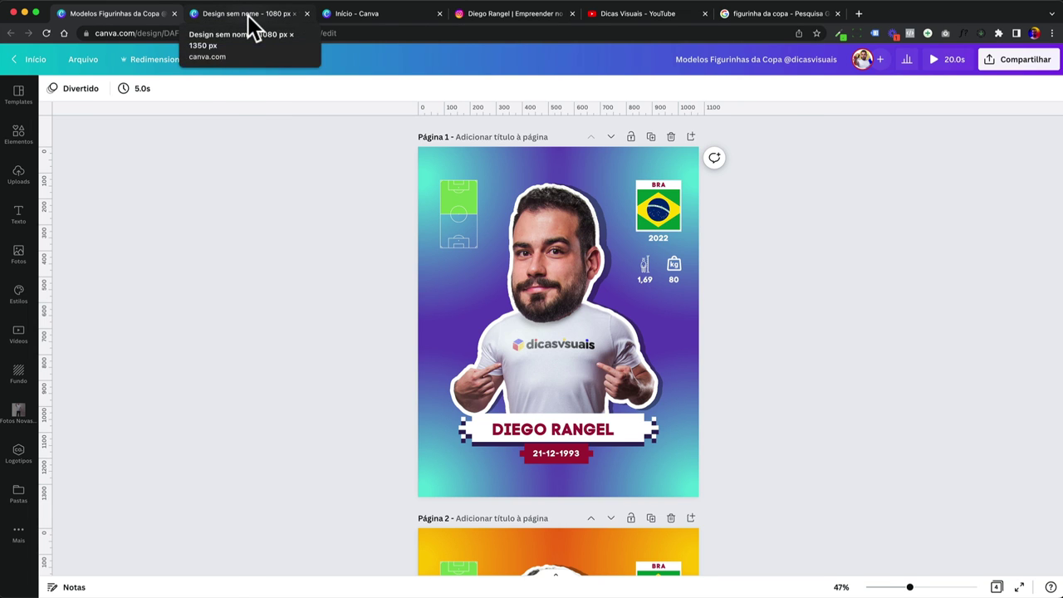
# Step: Compare the new design's empty background with the page 1 model and its soccer field graphic
pyautogui.click(248, 15)
pyautogui.click(319, 166)
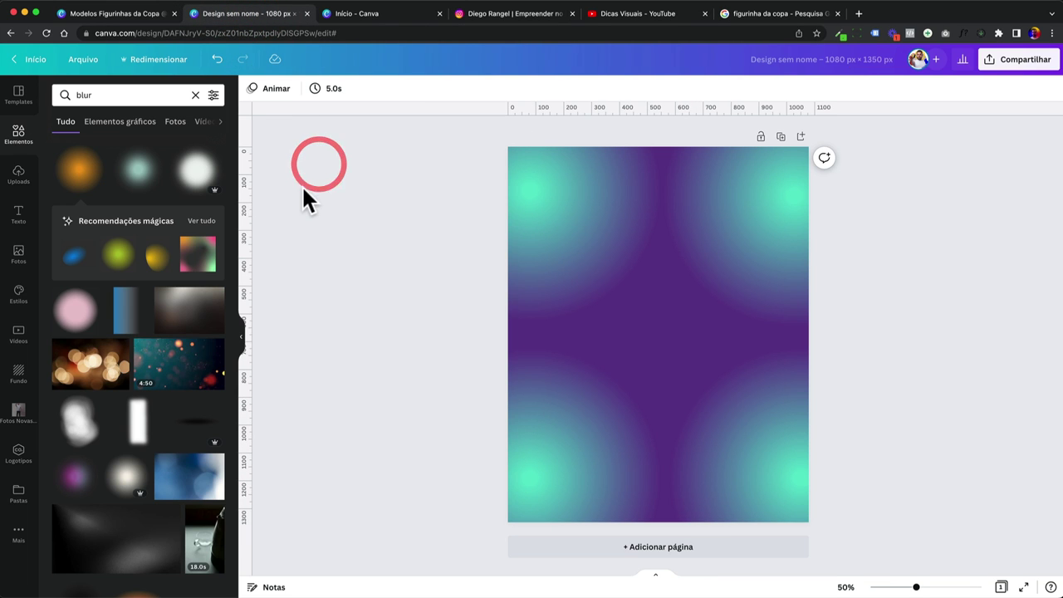
pyautogui.click(318, 272)
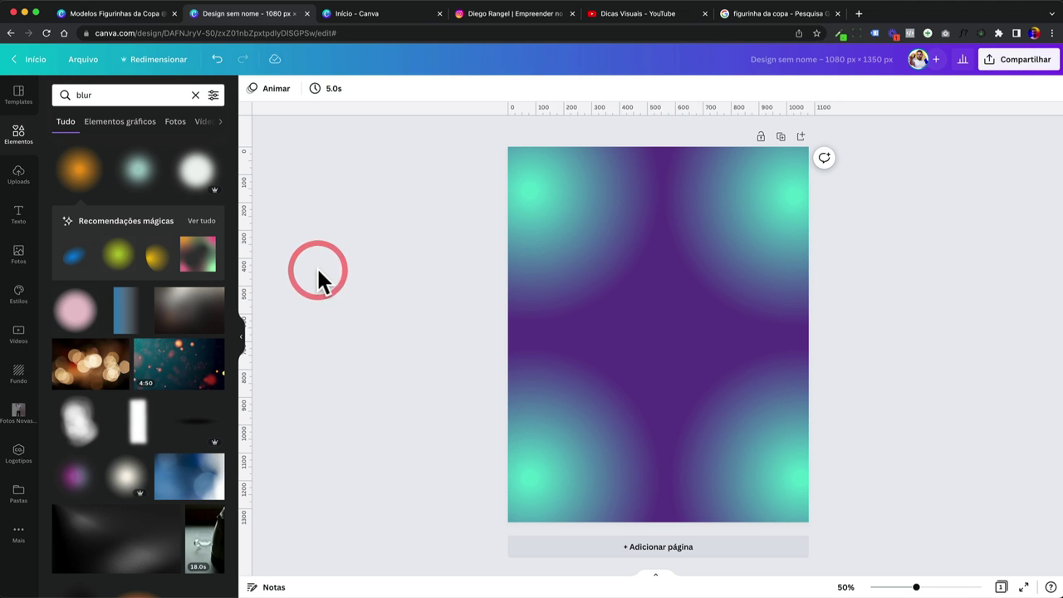
pyautogui.moveTo(387, 332); pyautogui.dragTo(671, 119)
pyautogui.moveTo(751, 240); pyautogui.dragTo(643, 205)
pyautogui.click(122, 15)
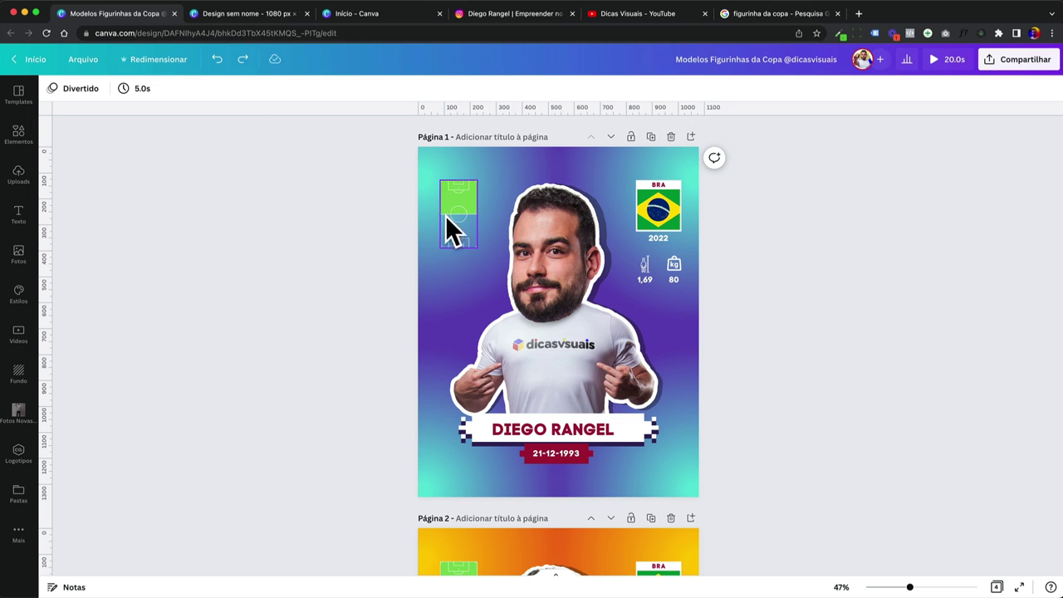
# Step: Search the new design's elements library for "soccer field"
pyautogui.click(245, 15)
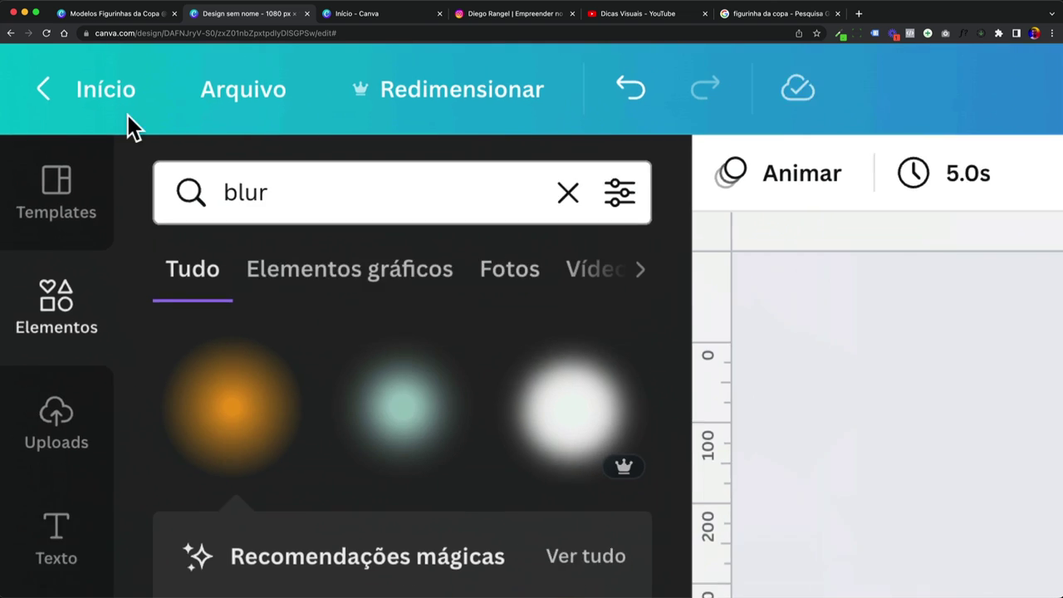
pyautogui.click(101, 95)
pyautogui.doubleClick(101, 95)
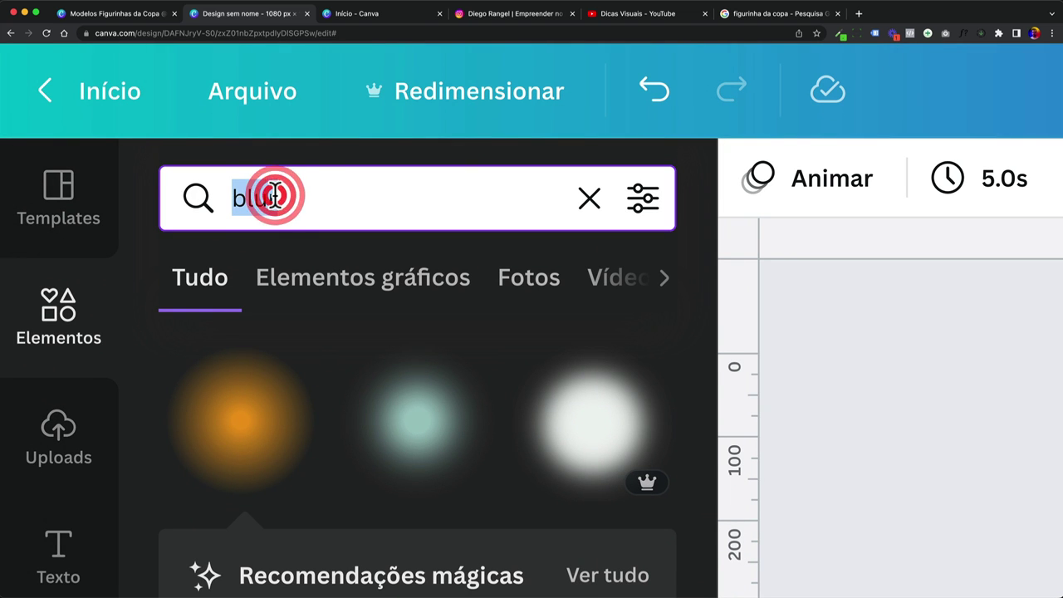
pyautogui.write('sco')
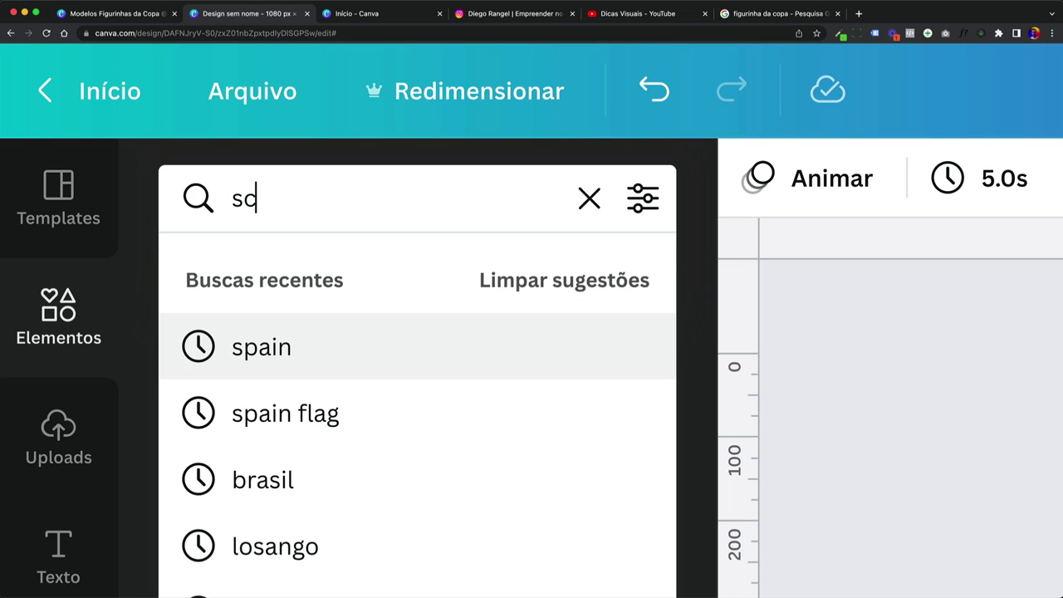
pyautogui.press('BackSpace')
pyautogui.press('BackSpace')
pyautogui.write('occer')
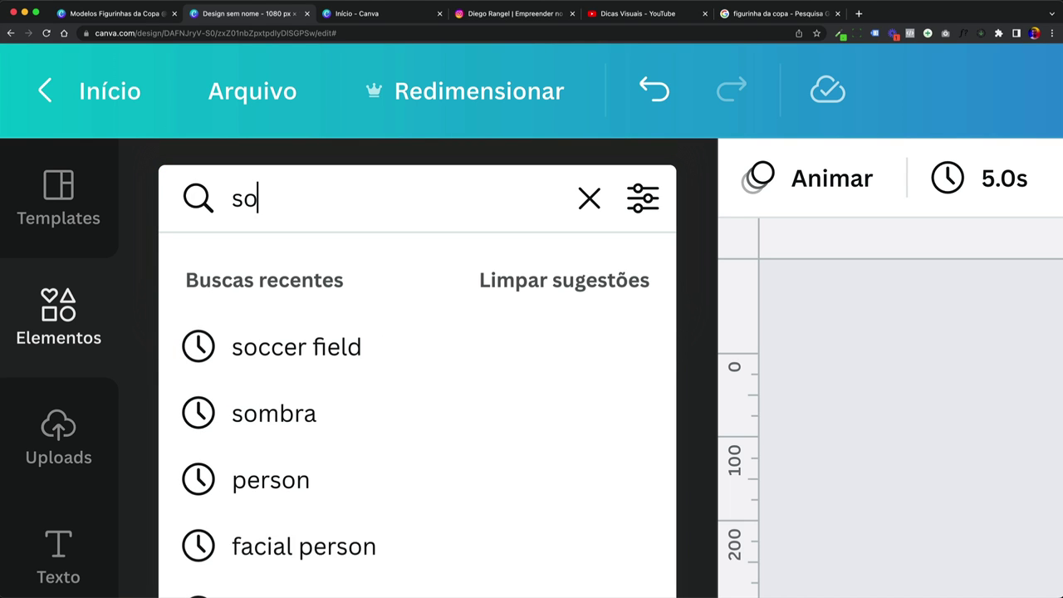
pyautogui.click(293, 363)
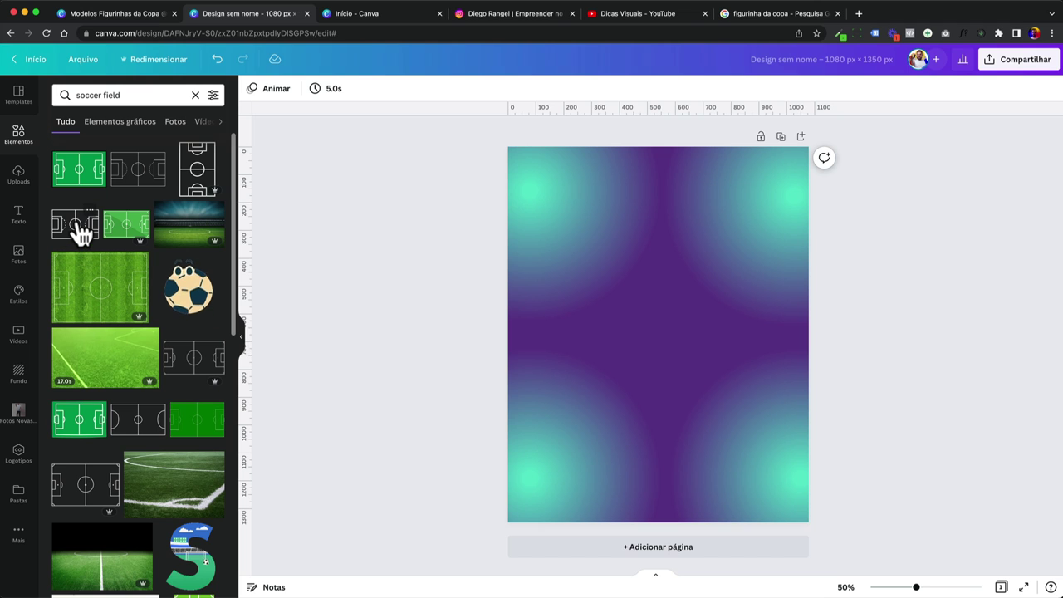
pyautogui.click(147, 431)
pyautogui.moveTo(387, 116); pyautogui.dragTo(650, 370)
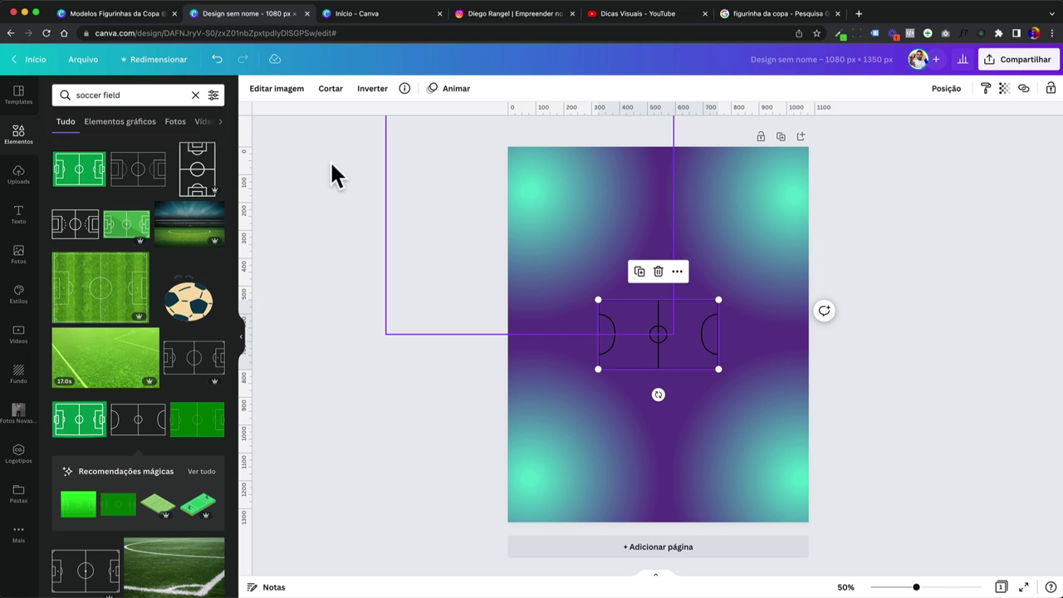
pyautogui.press('Delete')
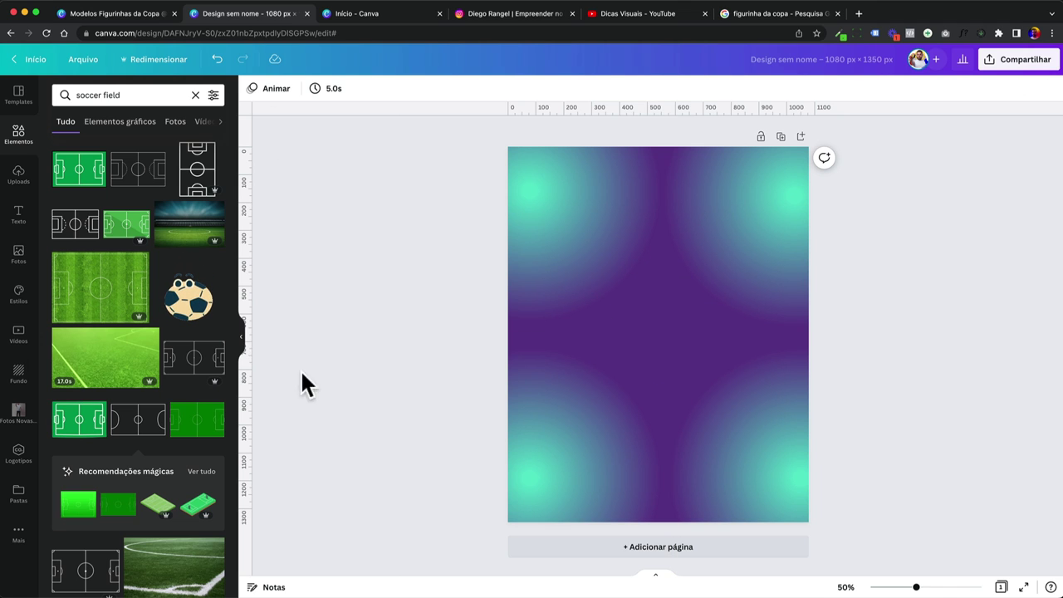
# Step: Add the thin-line soccer field outline with penalty areas to the page and colour it white
pyautogui.click(198, 372)
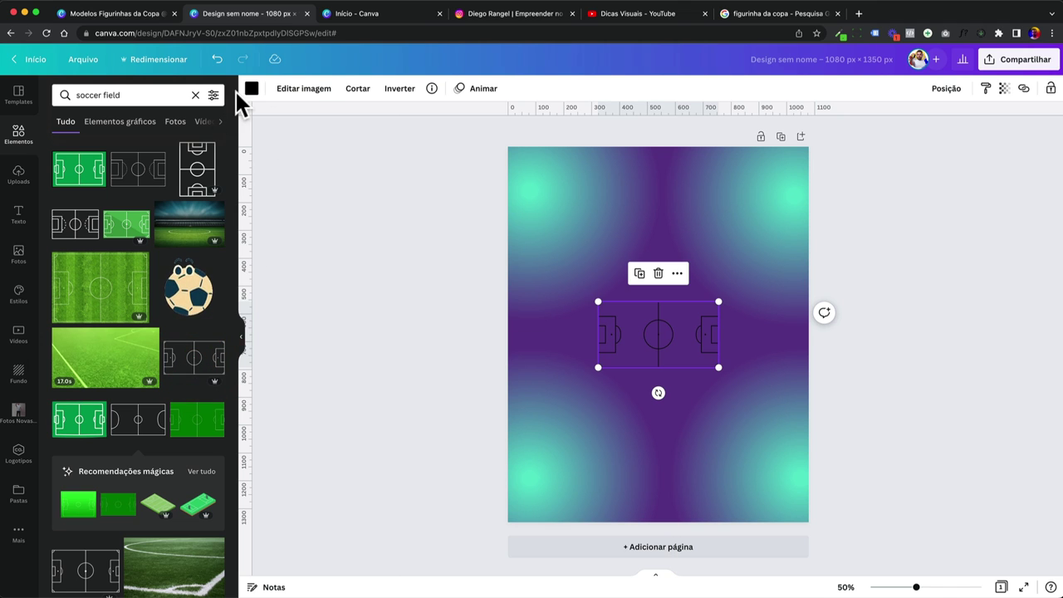
pyautogui.click(252, 88)
pyautogui.click(123, 277)
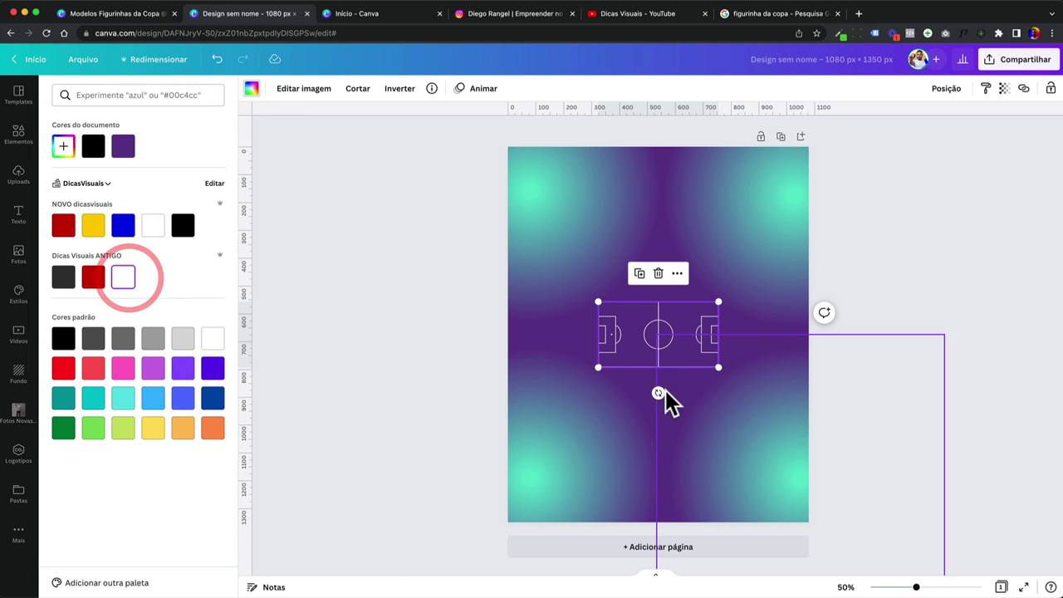
# Step: Rotate the field outline upright and place it over the upper-left glow at about 140 × 250 px
pyautogui.moveTo(657, 393); pyautogui.dragTo(567, 235)
pyautogui.moveTo(600, 297); pyautogui.dragTo(576, 247)
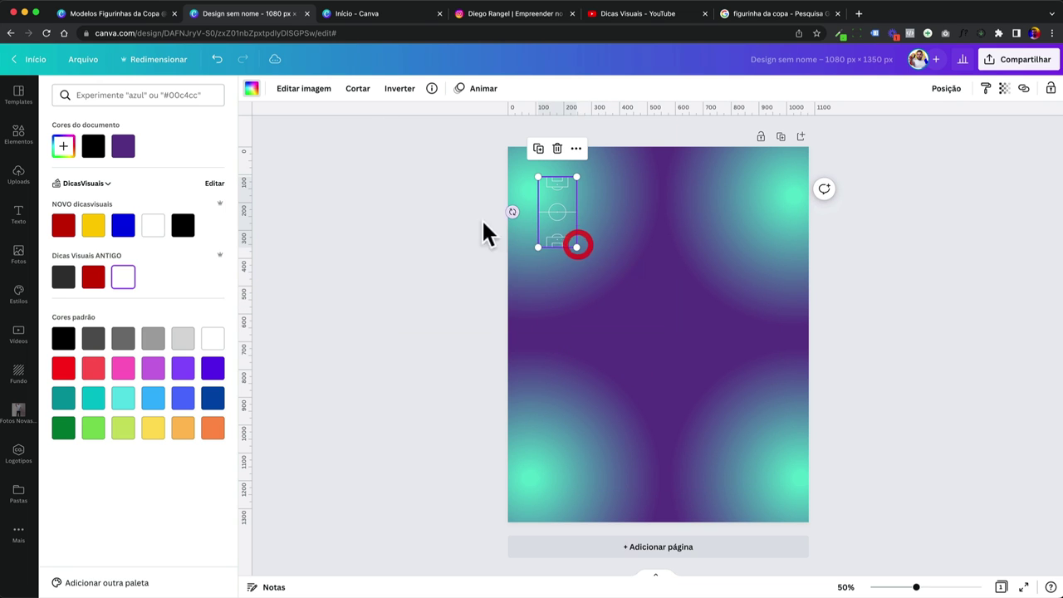
pyautogui.click(460, 227)
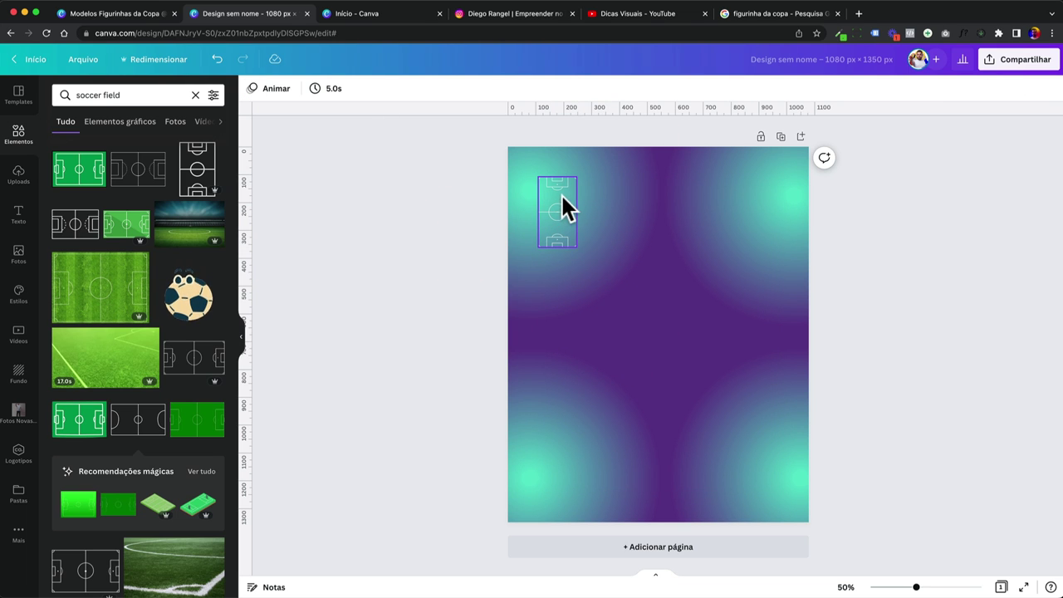
# Step: Examine the official World Cup stickers in the "figurinha da copa" image results, enlarging the sticker marked BRA 2019
pyautogui.click(739, 19)
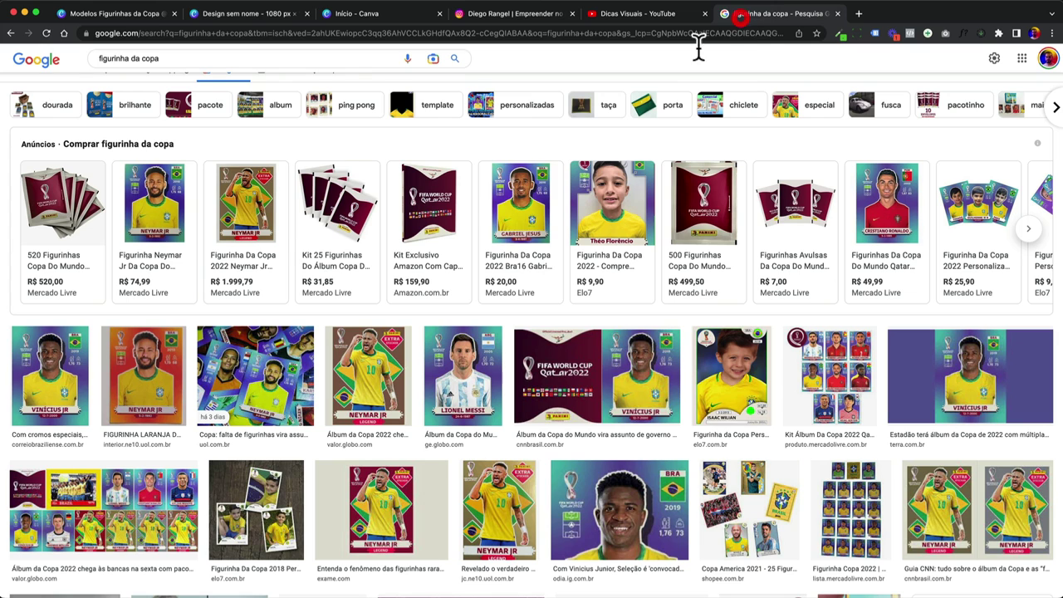
pyautogui.click(515, 233)
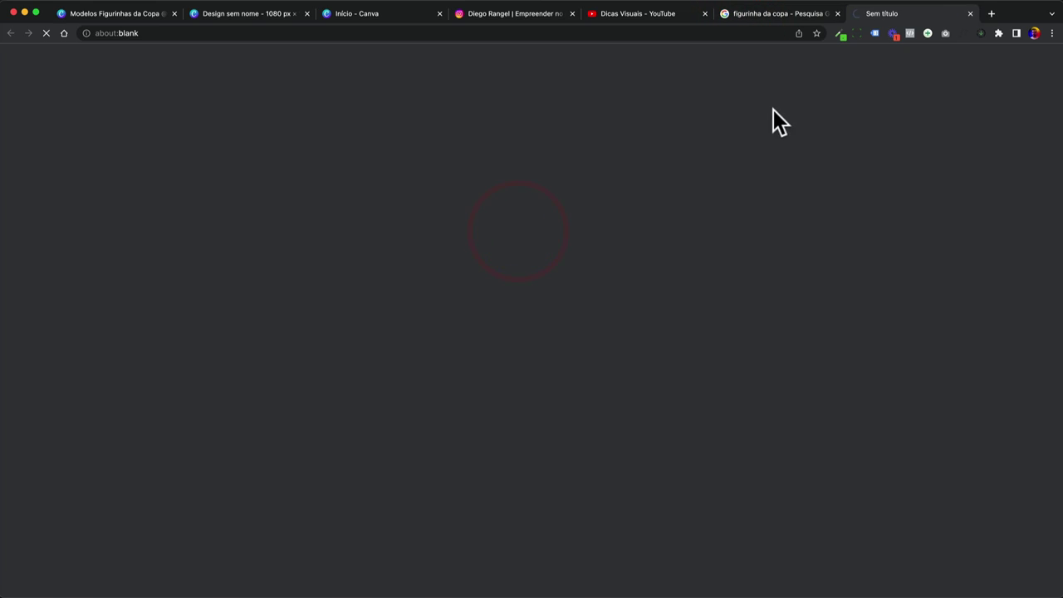
pyautogui.press('super+w')
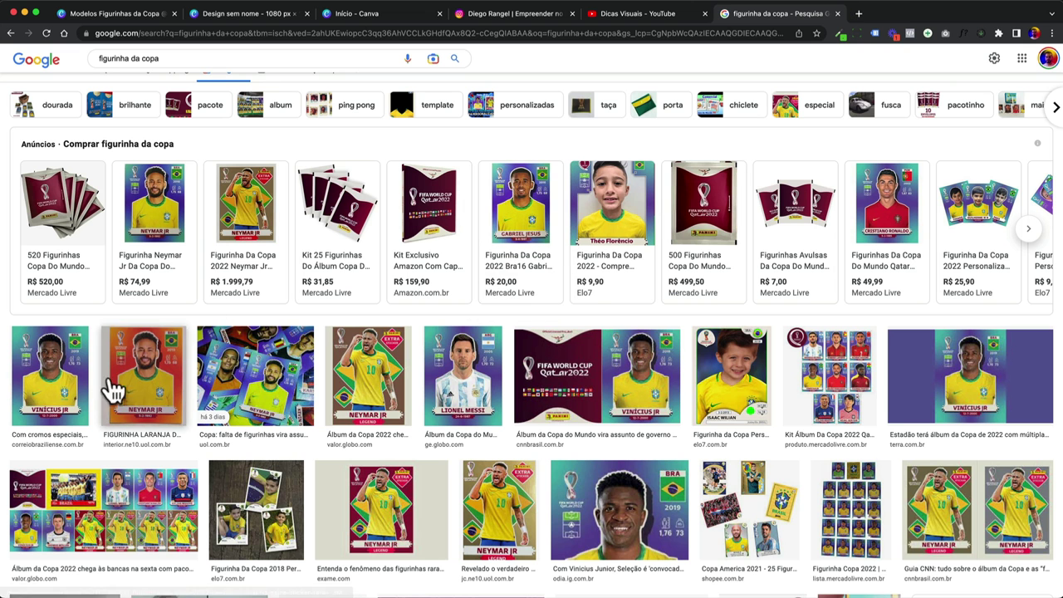
pyautogui.scroll(-1, 315, 397)
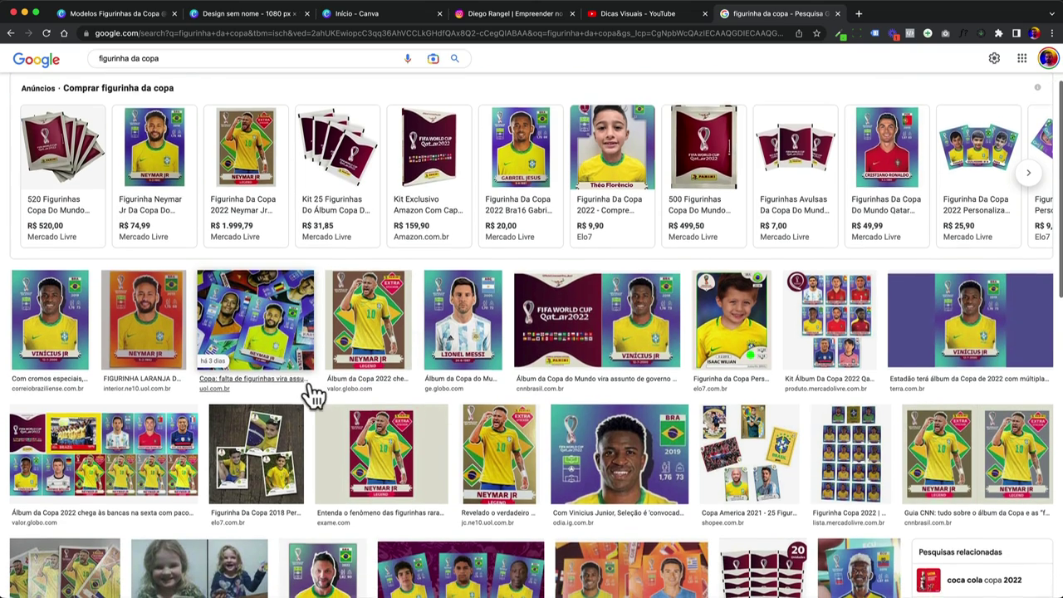
pyautogui.scroll(-2, 314, 397)
pyautogui.click(611, 315)
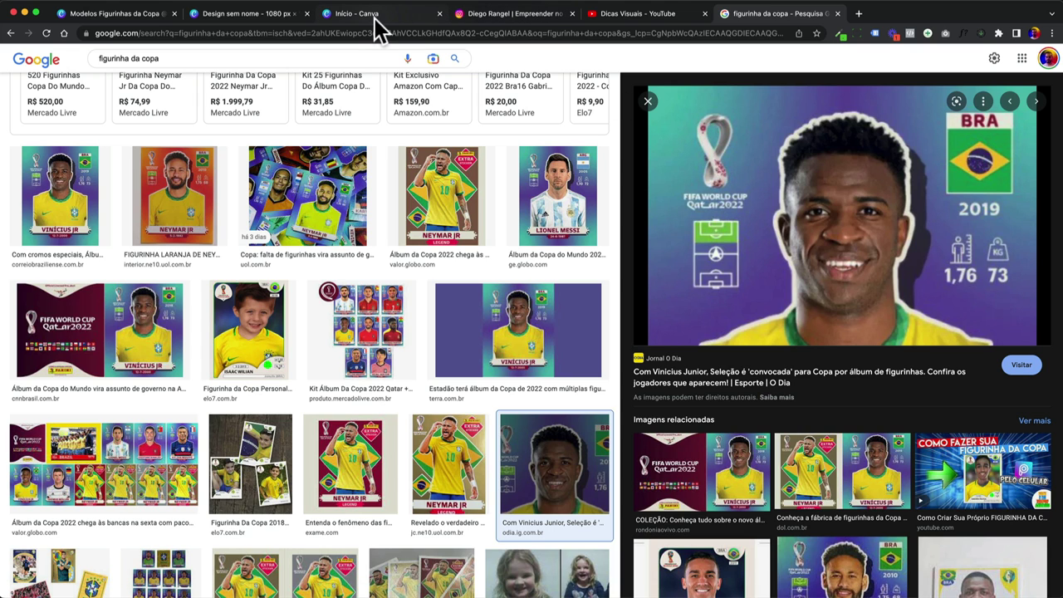
pyautogui.click(268, 15)
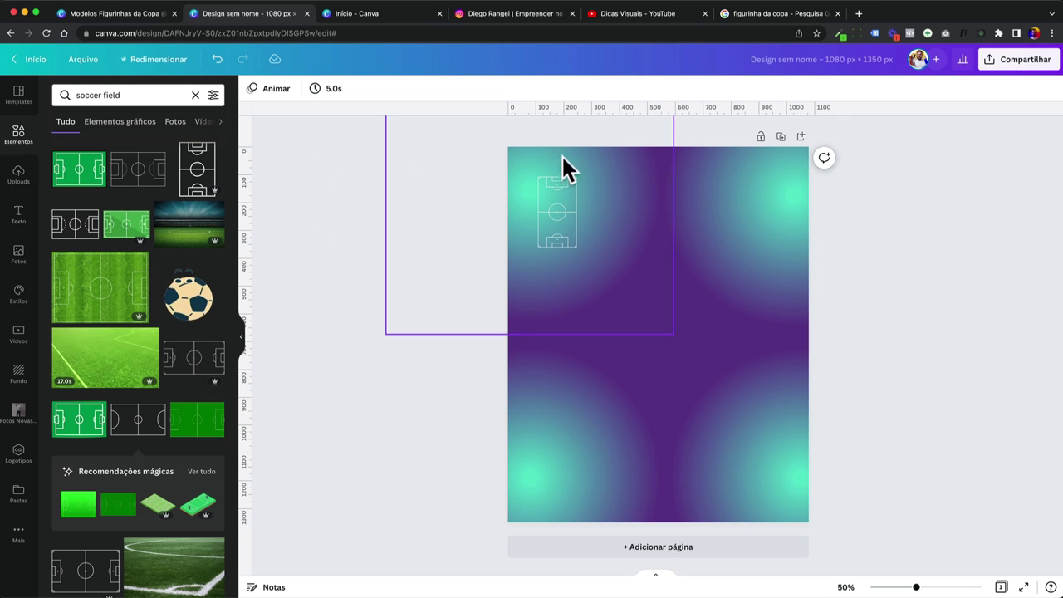
# Step: Inspect the elements on the page 1 sticker model and compare them with the new design
pyautogui.click(143, 13)
pyautogui.moveTo(414, 174); pyautogui.dragTo(729, 482)
pyautogui.click(842, 363)
pyautogui.click(268, 13)
pyautogui.click(368, 192)
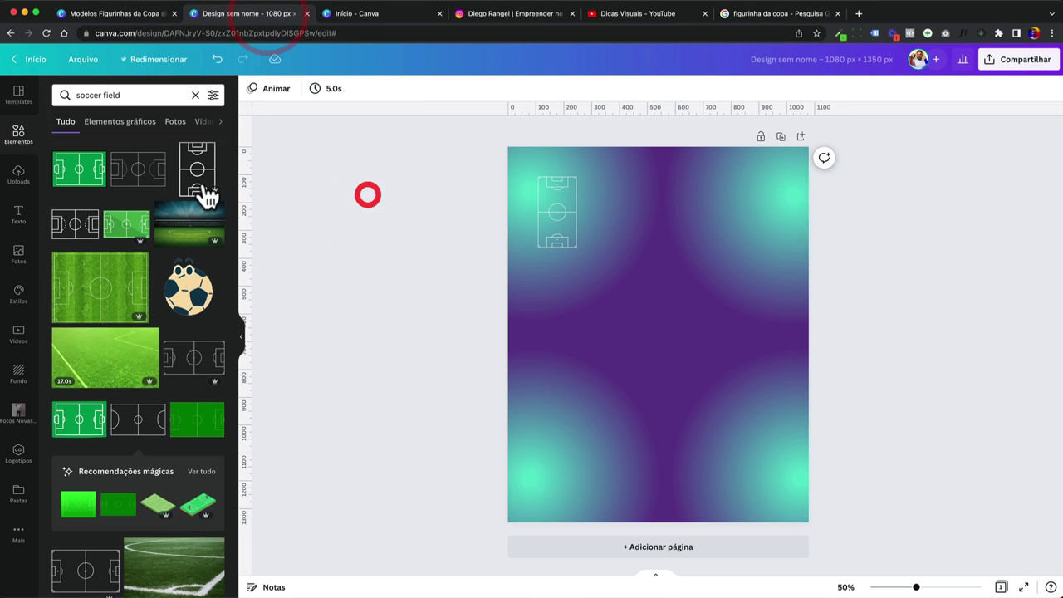
pyautogui.click(389, 193)
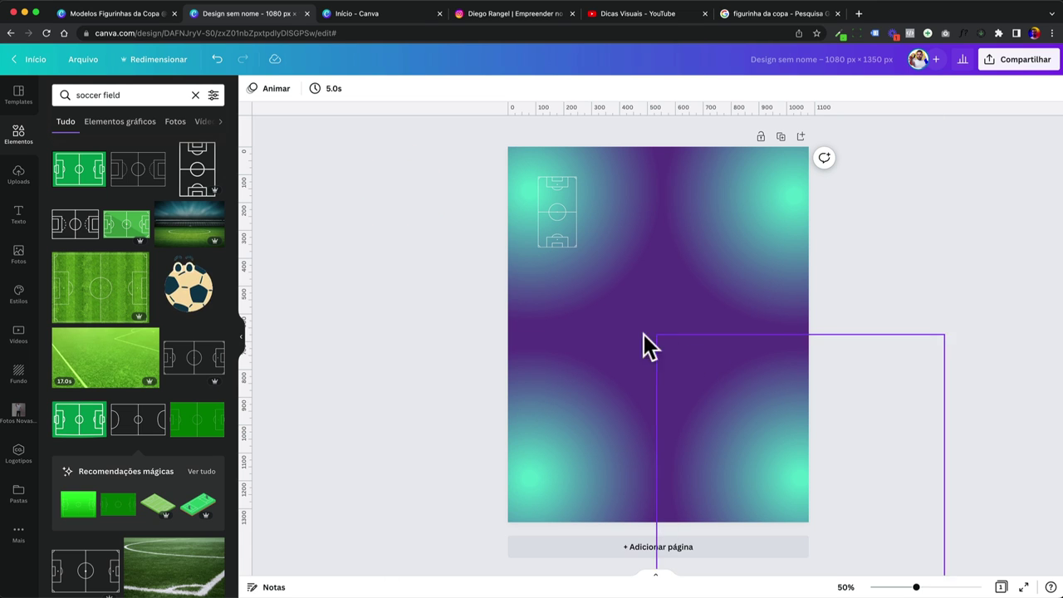
pyautogui.press('r')
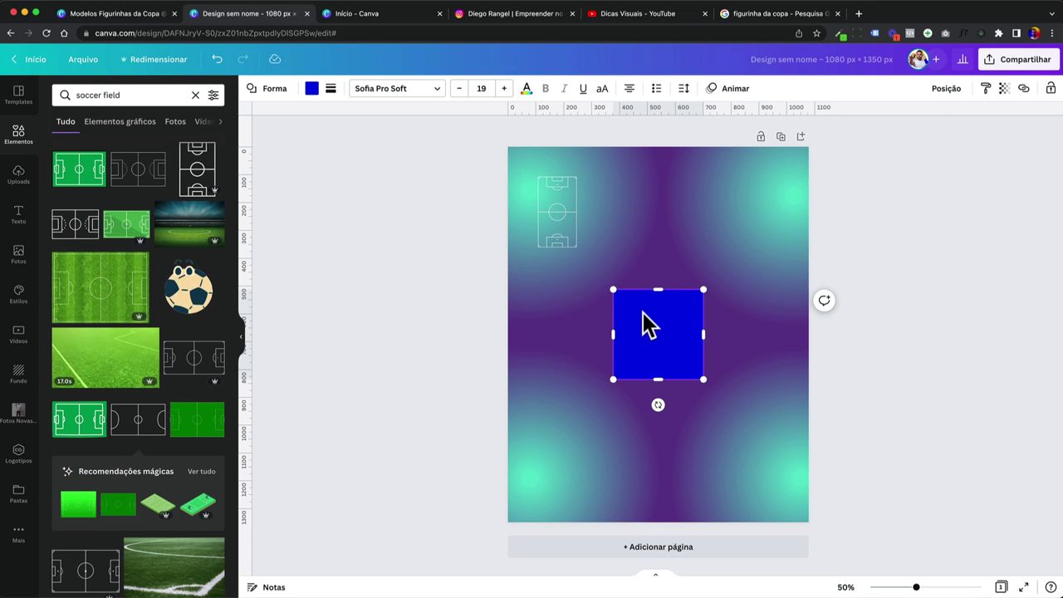
pyautogui.click(408, 313)
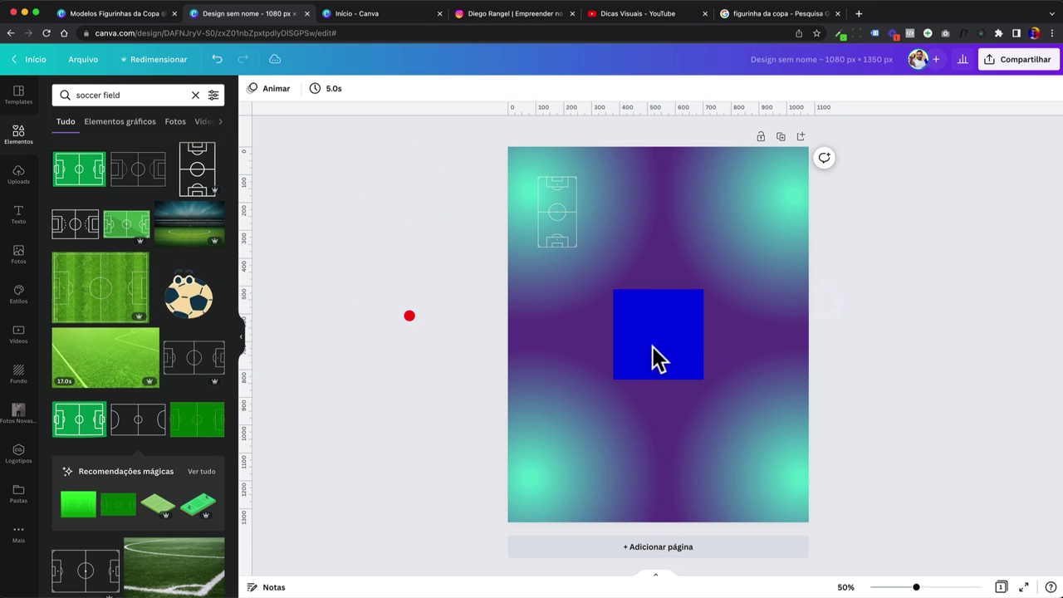
pyautogui.click(655, 344)
pyautogui.press('Delete')
# Step: Add a square shape and resize it to cover the upper half of the soccer field outline
pyautogui.click(20, 135)
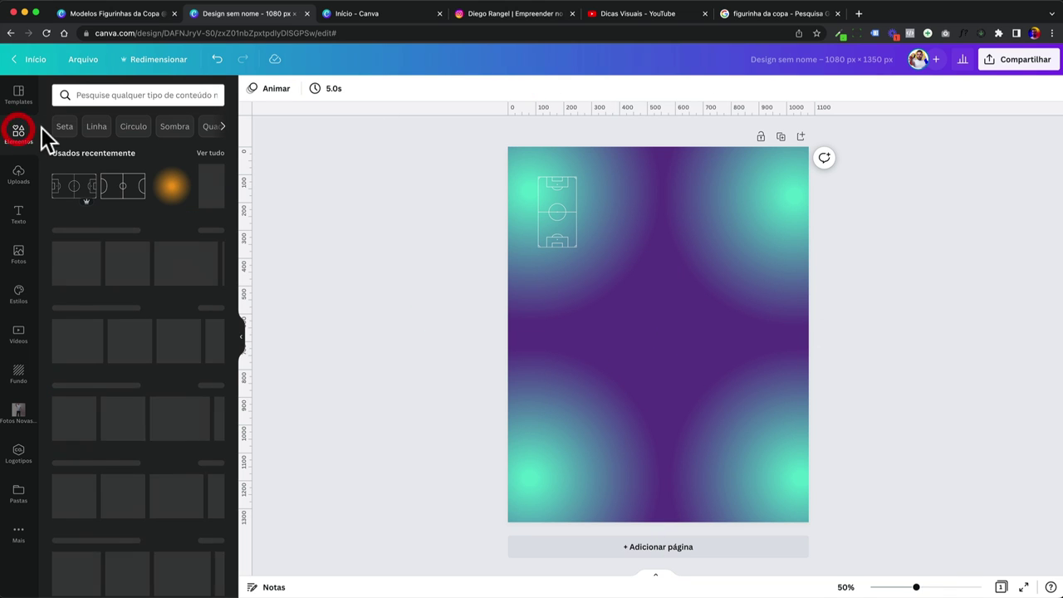
pyautogui.click(66, 264)
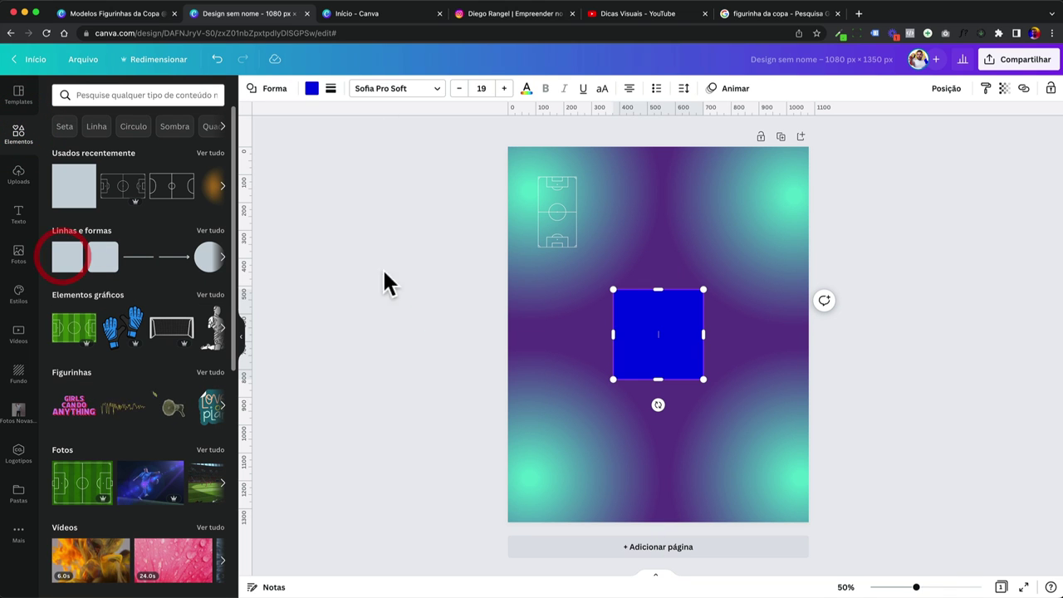
pyautogui.moveTo(564, 202); pyautogui.dragTo(572, 210)
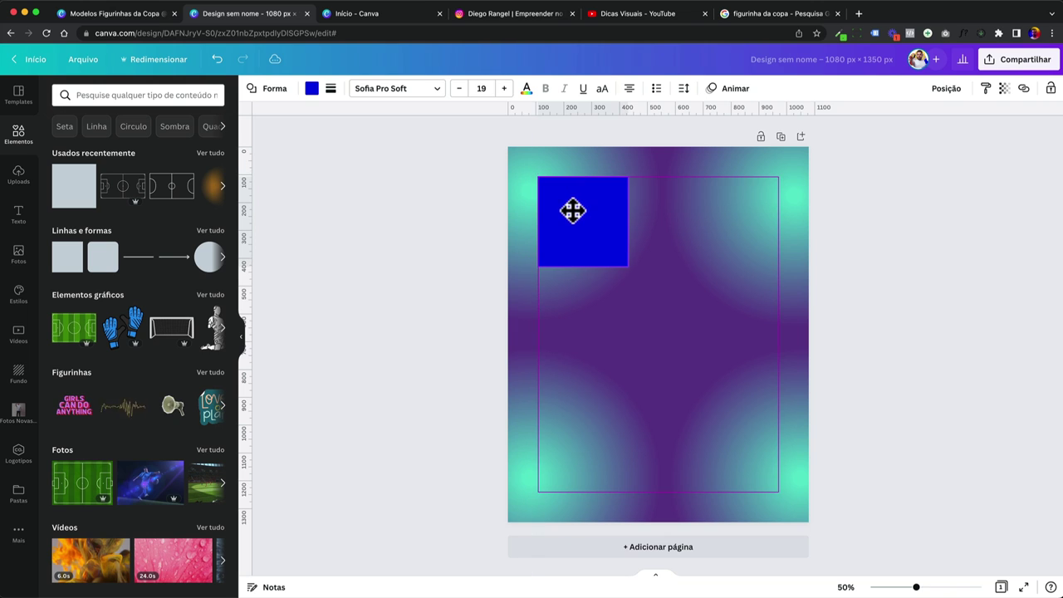
pyautogui.moveTo(626, 262); pyautogui.dragTo(574, 210)
# Step: Fill the shape over the field with light green and send it backward behind the white outline
pyautogui.click(311, 88)
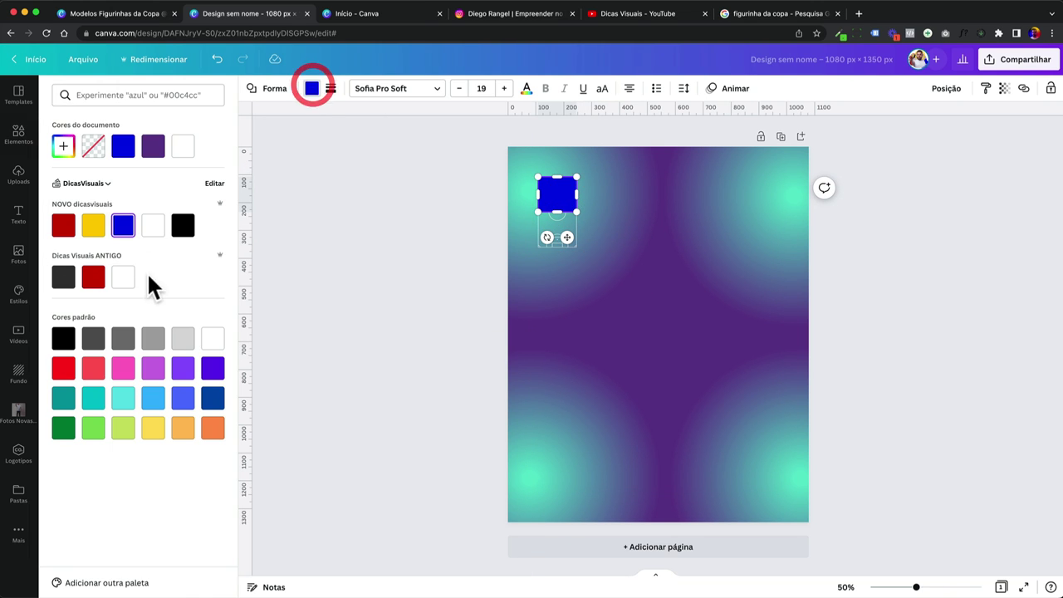
pyautogui.rightClick(558, 191)
pyautogui.click(487, 320)
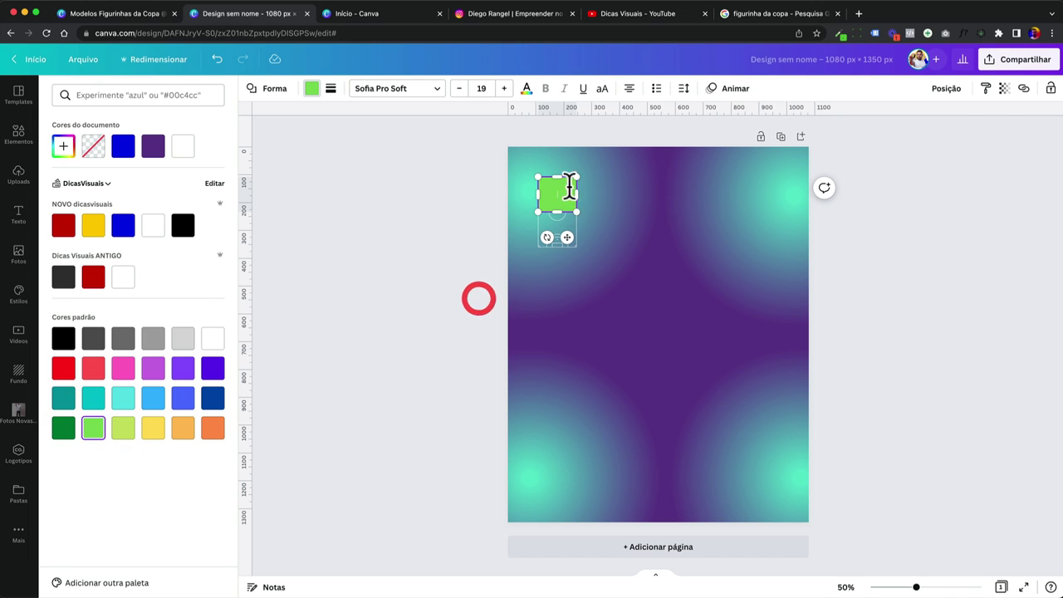
pyautogui.click(947, 88)
pyautogui.click(899, 125)
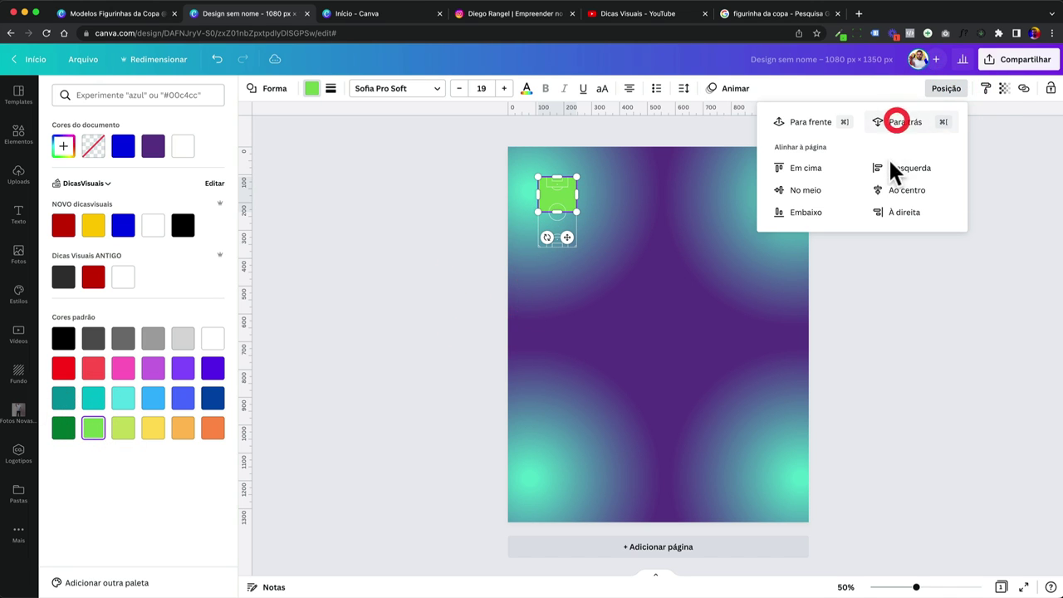
pyautogui.click(907, 279)
# Step: Select the field outline with its green rectangle and move them together slightly down and toward the page's left edge
pyautogui.click(497, 208)
pyautogui.moveTo(488, 185); pyautogui.dragTo(573, 241)
pyautogui.moveTo(485, 203); pyautogui.dragTo(542, 223)
pyautogui.click(922, 88)
pyautogui.click(442, 249)
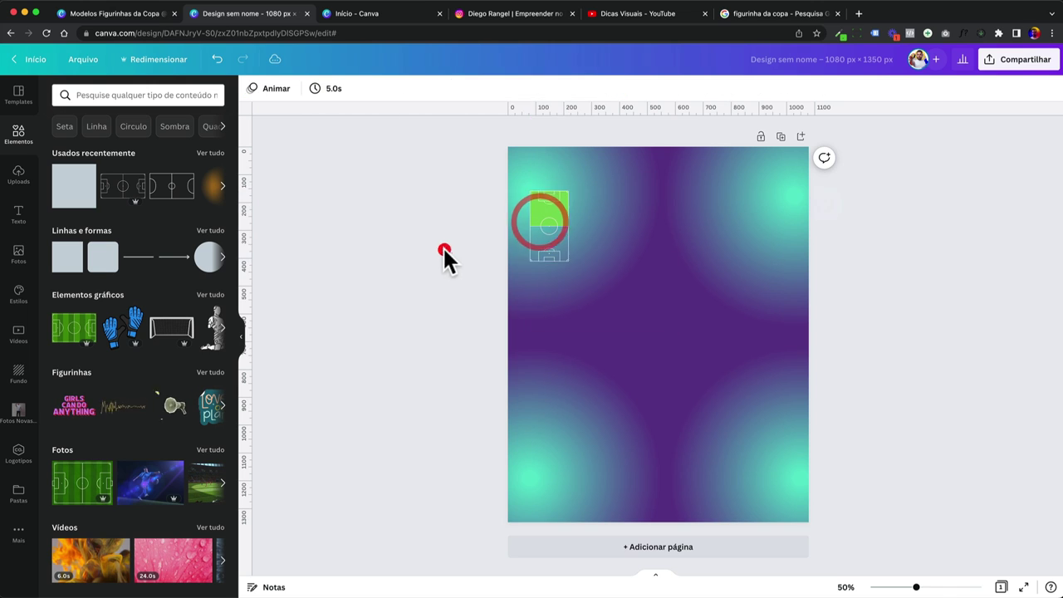
# Step: Check the page 1 sticker model, add a square to the new design, stretch it to about 324 × 425 px and fill it white
pyautogui.click(127, 15)
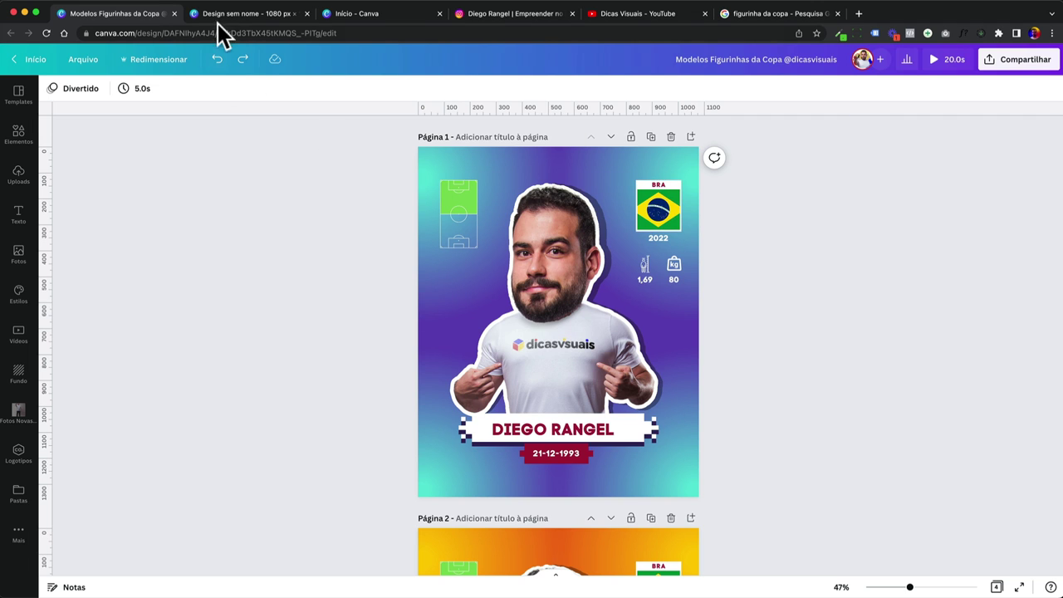
pyautogui.click(241, 14)
pyautogui.click(344, 270)
pyautogui.click(73, 187)
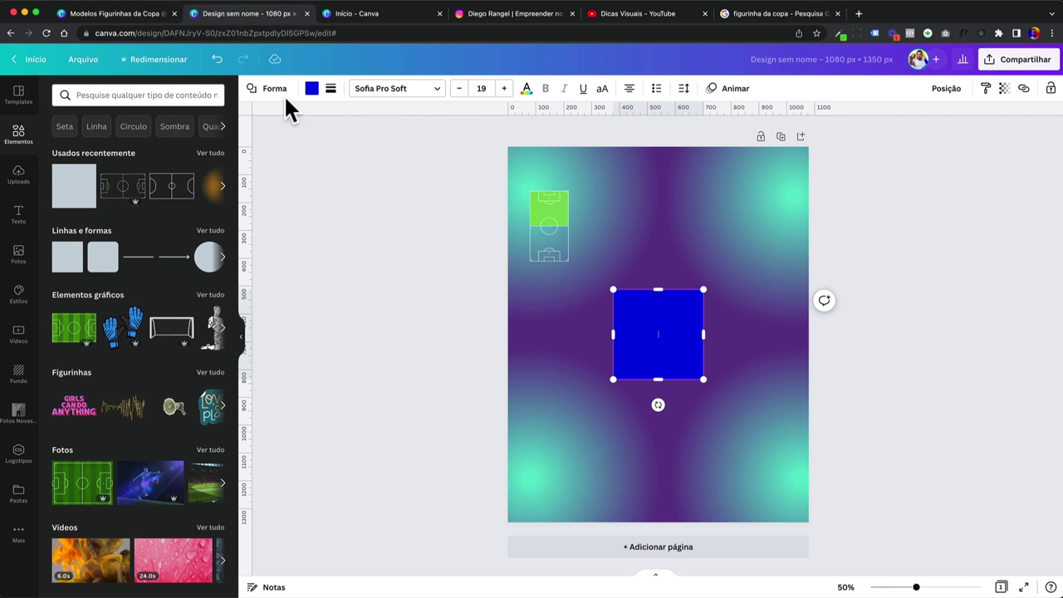
pyautogui.moveTo(658, 289); pyautogui.dragTo(658, 255)
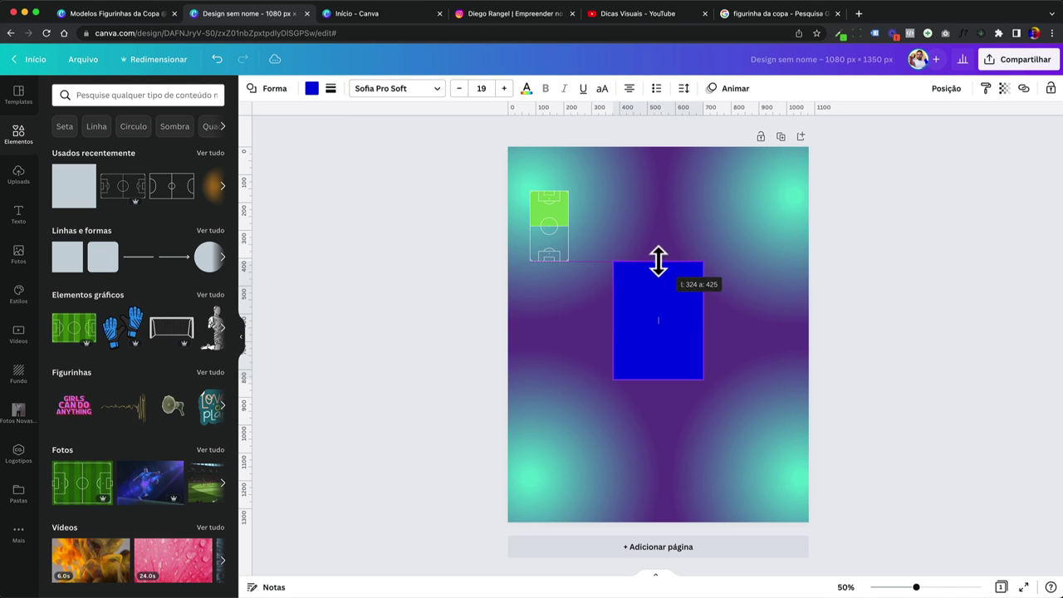
pyautogui.click(657, 282)
pyautogui.click(312, 88)
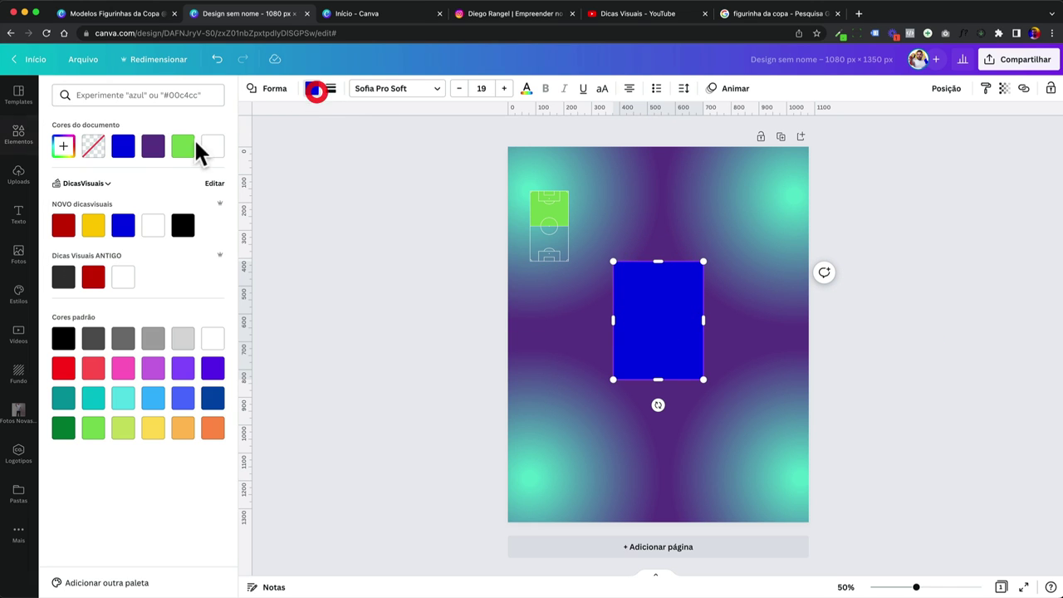
pyautogui.click(154, 224)
pyautogui.click(308, 261)
pyautogui.click(343, 265)
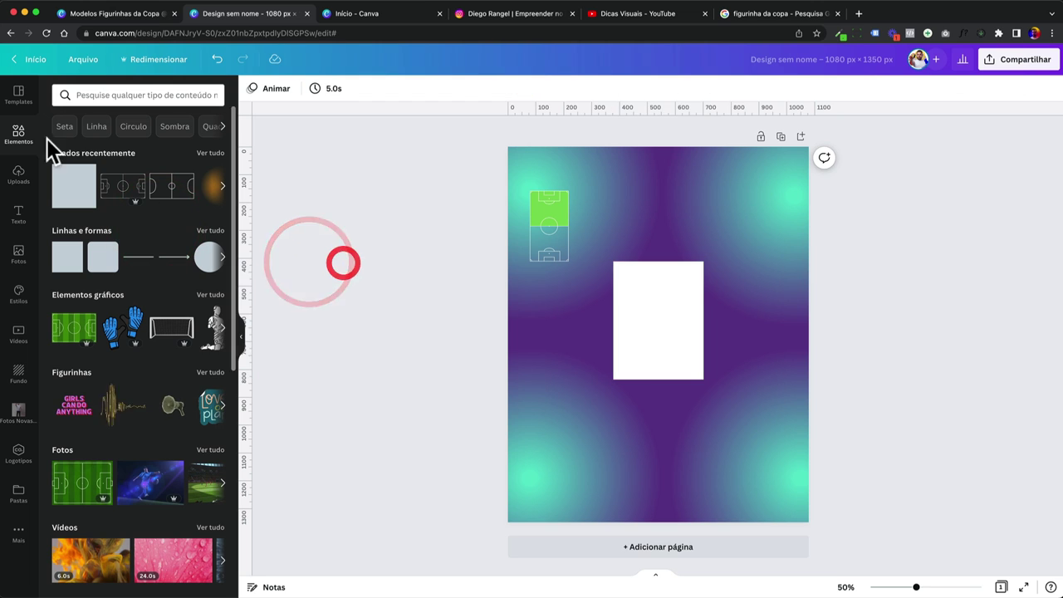
# Step: Search the elements for "brazil flag" and add the flat rectangular Brazilian flag with square corners
pyautogui.click(99, 94)
pyautogui.write('brazil flag')
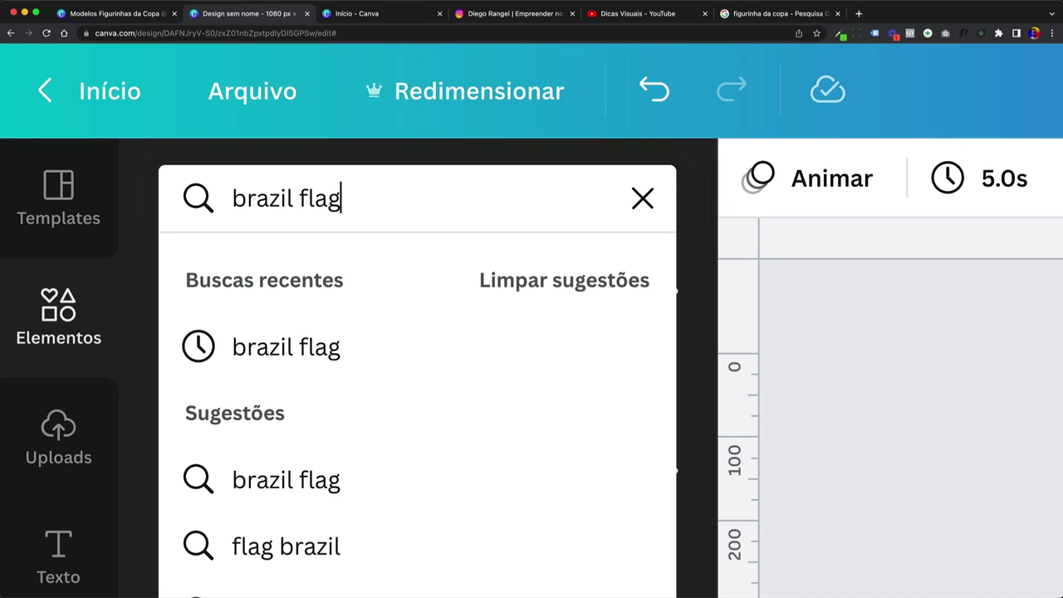
pyautogui.press('Return')
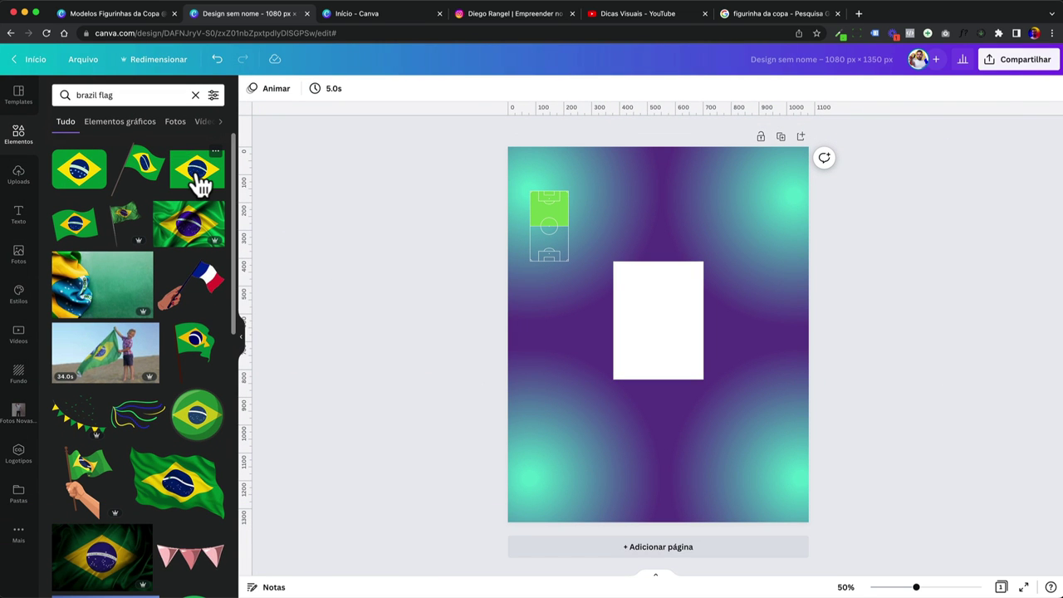
pyautogui.click(197, 175)
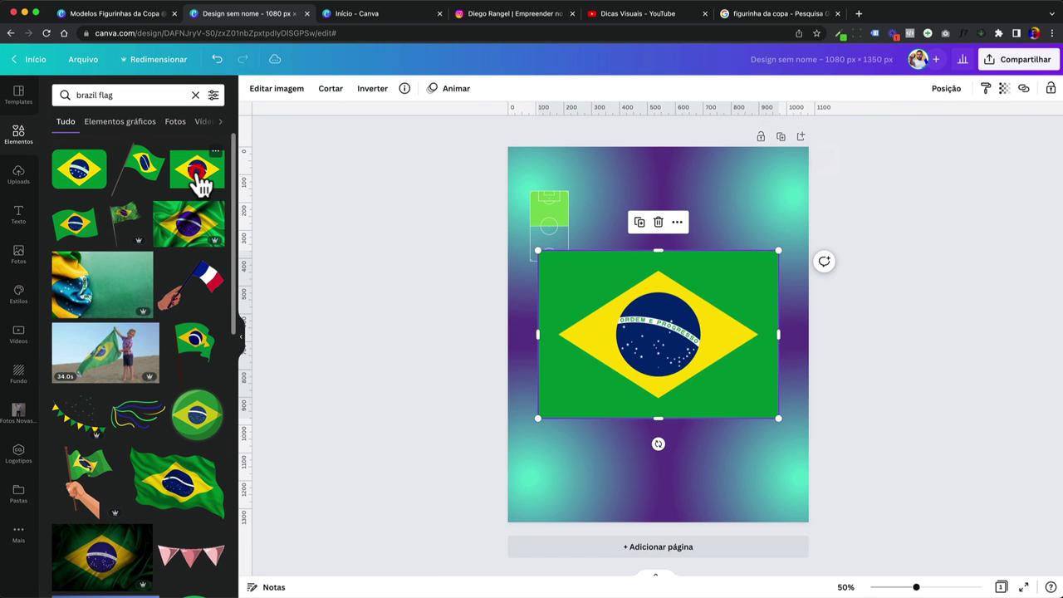
# Step: Scale the flag to fit inside the white rectangle, align it near the lower edge and extend its crop upward until nearly square
pyautogui.moveTo(585, 283); pyautogui.dragTo(576, 291)
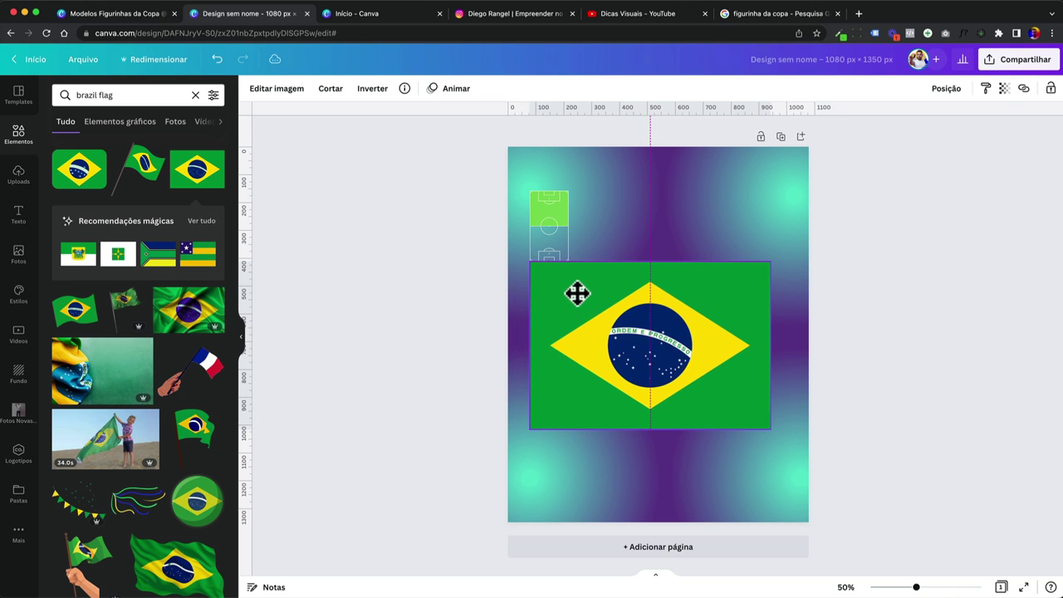
pyautogui.moveTo(529, 432); pyautogui.dragTo(676, 349)
pyautogui.scroll(5, 676, 348)
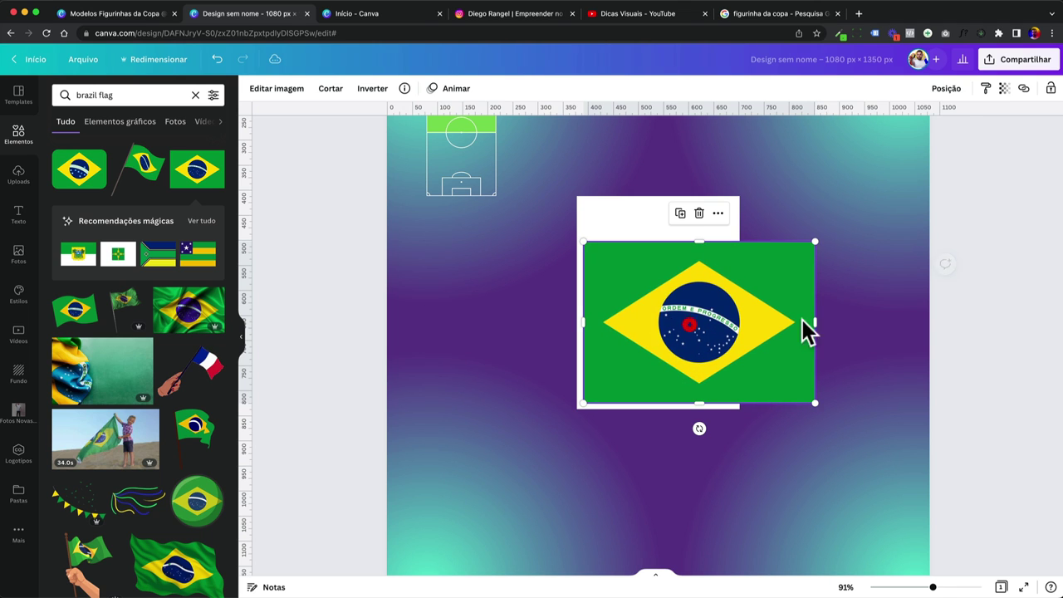
pyautogui.moveTo(814, 404); pyautogui.dragTo(729, 340)
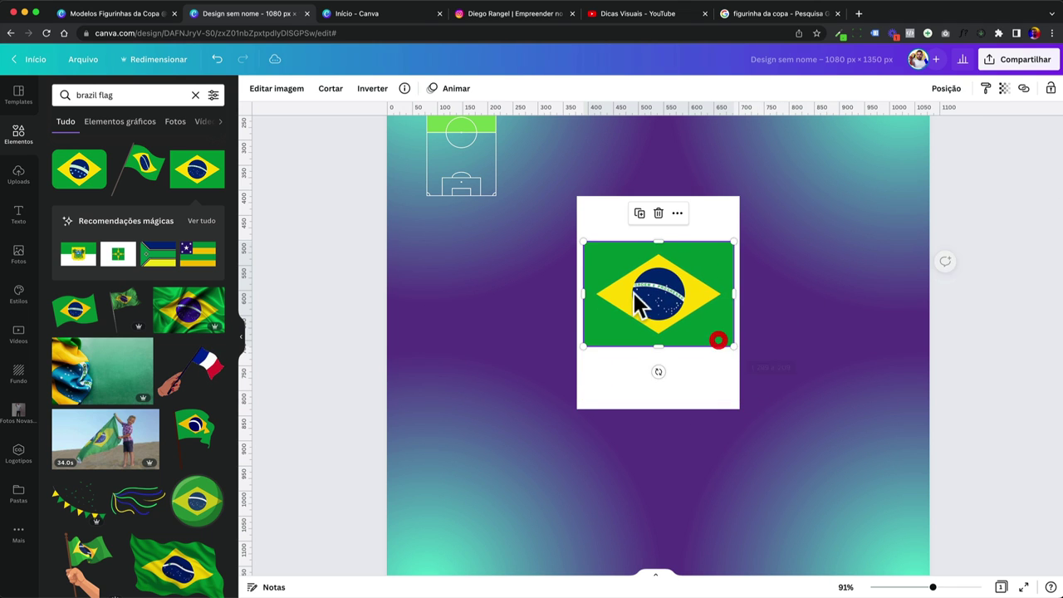
pyautogui.moveTo(636, 304); pyautogui.dragTo(637, 347)
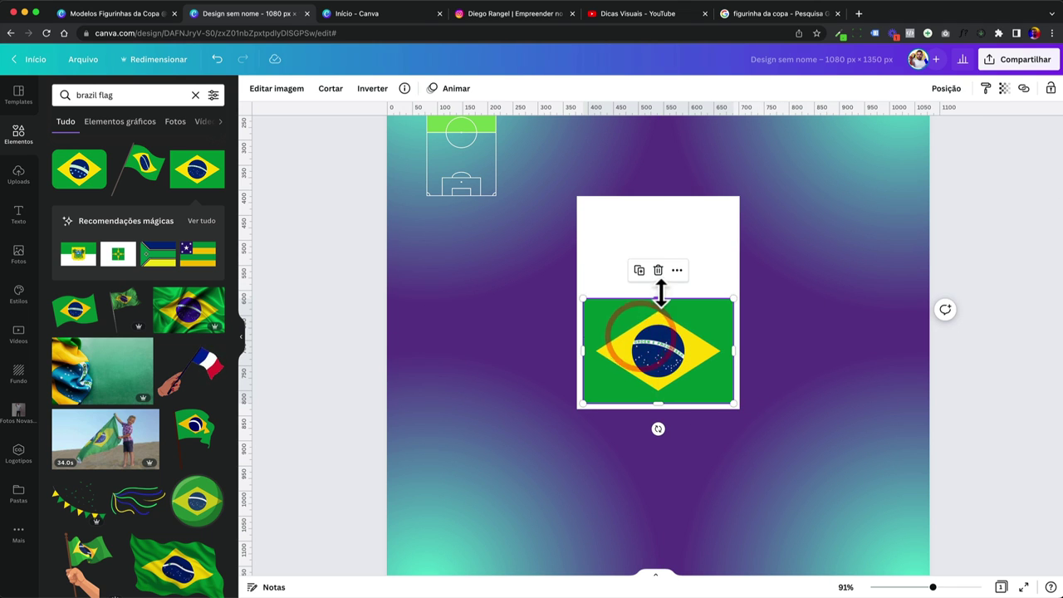
pyautogui.moveTo(660, 292); pyautogui.dragTo(660, 242)
# Step: Compare the flag with the ARG 2005 sticker in the image results and trim its upper edge to about 299 × 316 px
pyautogui.click(763, 15)
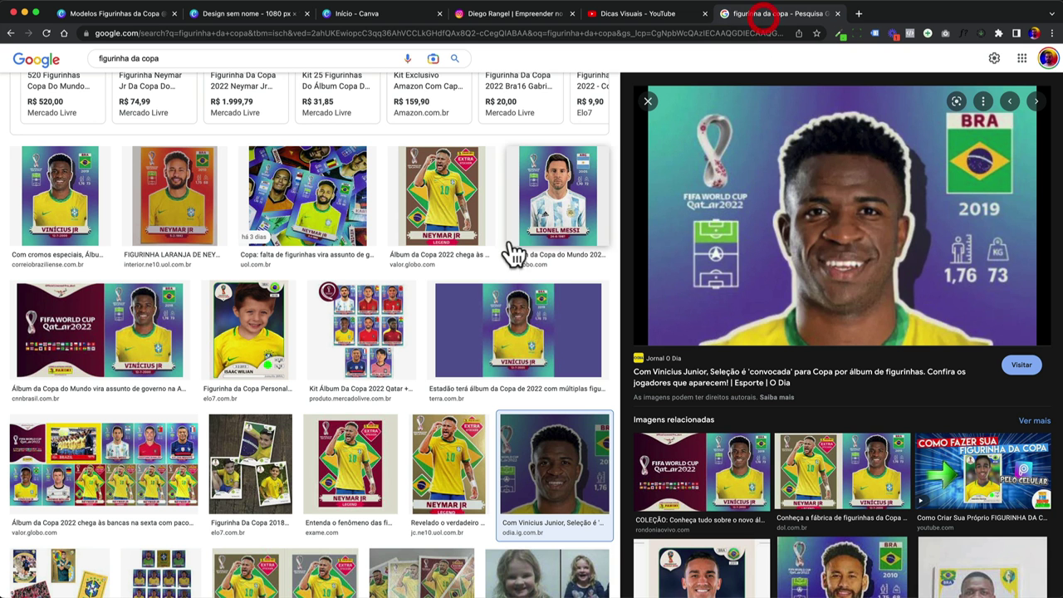
pyautogui.click(588, 199)
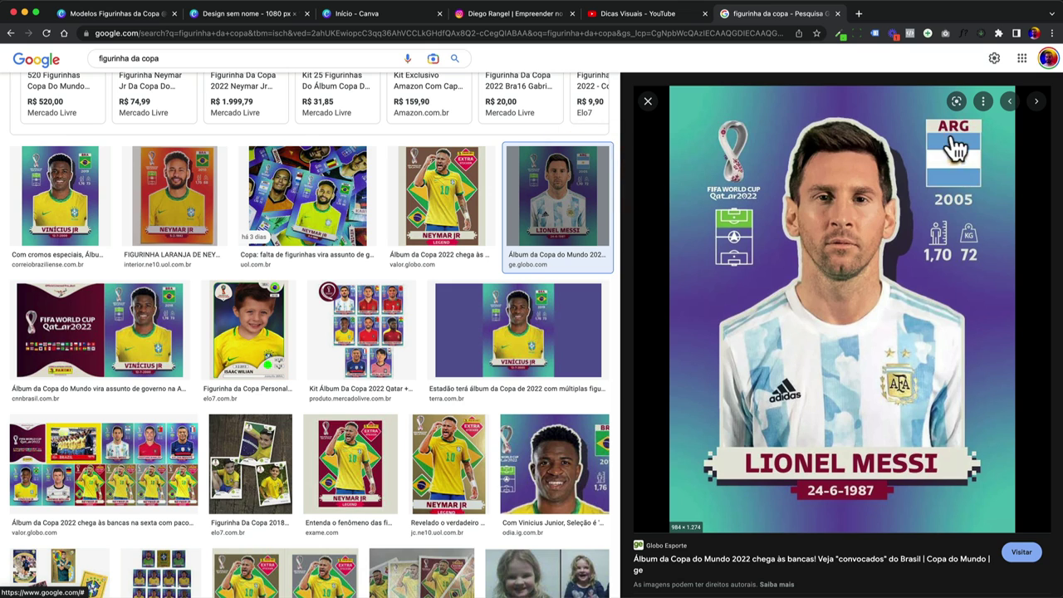
pyautogui.click(230, 17)
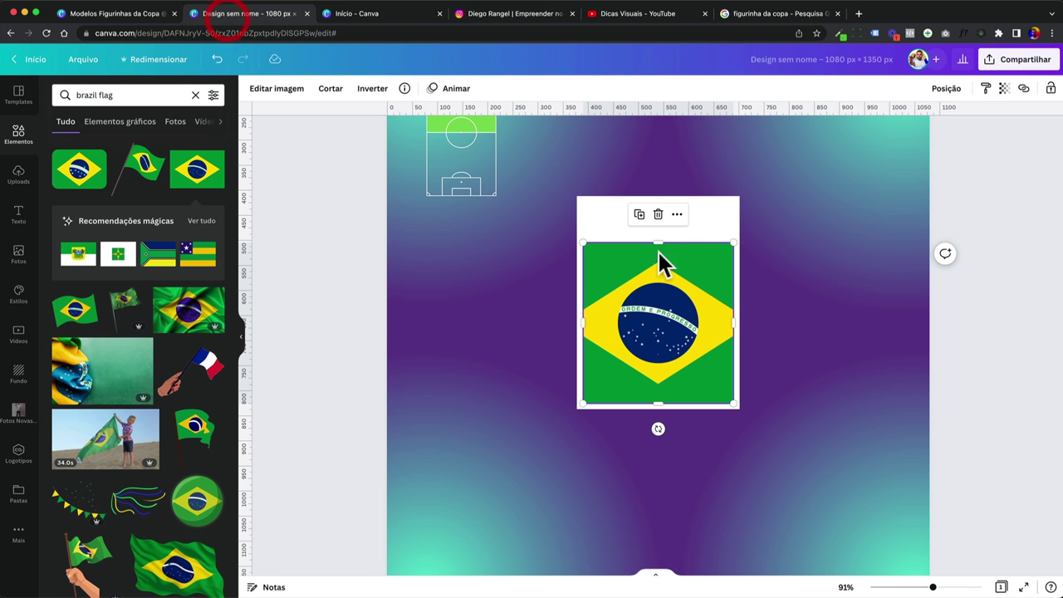
pyautogui.click(656, 242)
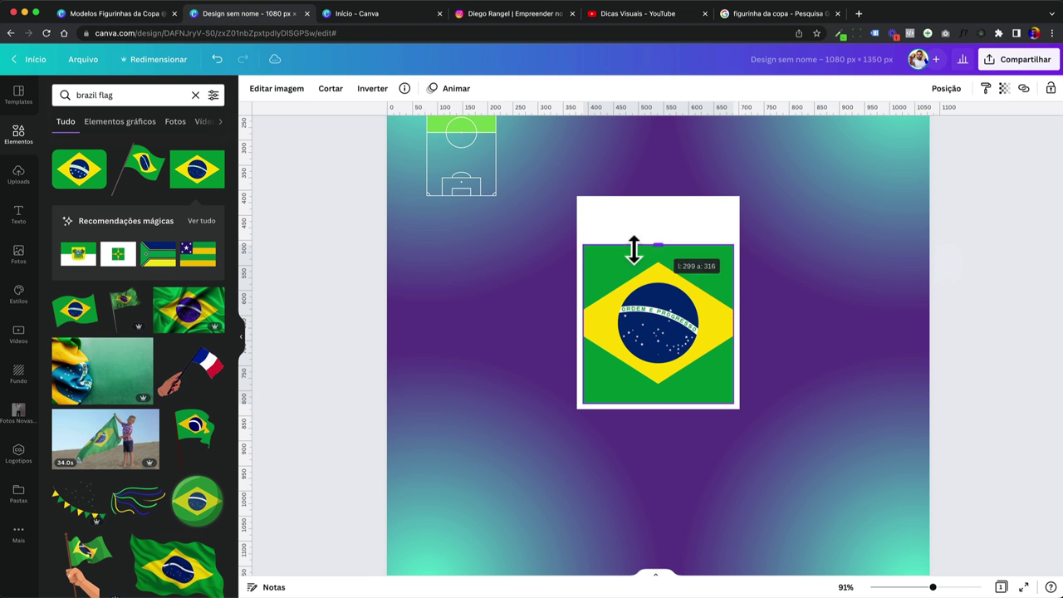
pyautogui.click(362, 280)
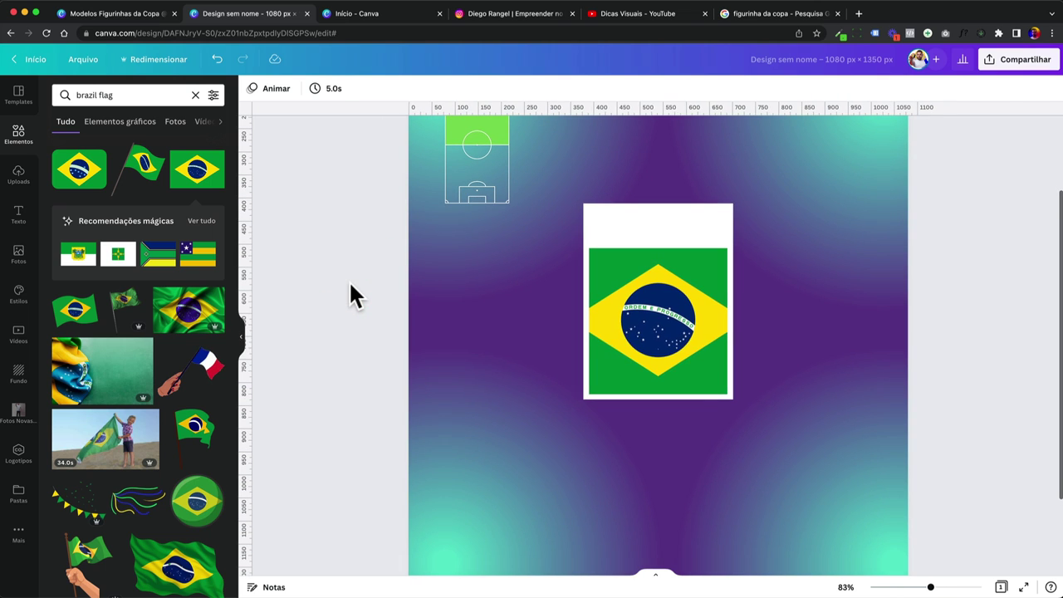
# Step: Add the text "BRA", enlarge it to font size 45.1 and centre it in the white band above the flag
pyautogui.press('t')
pyautogui.moveTo(671, 347); pyautogui.dragTo(671, 262)
pyautogui.press('BackSpace')
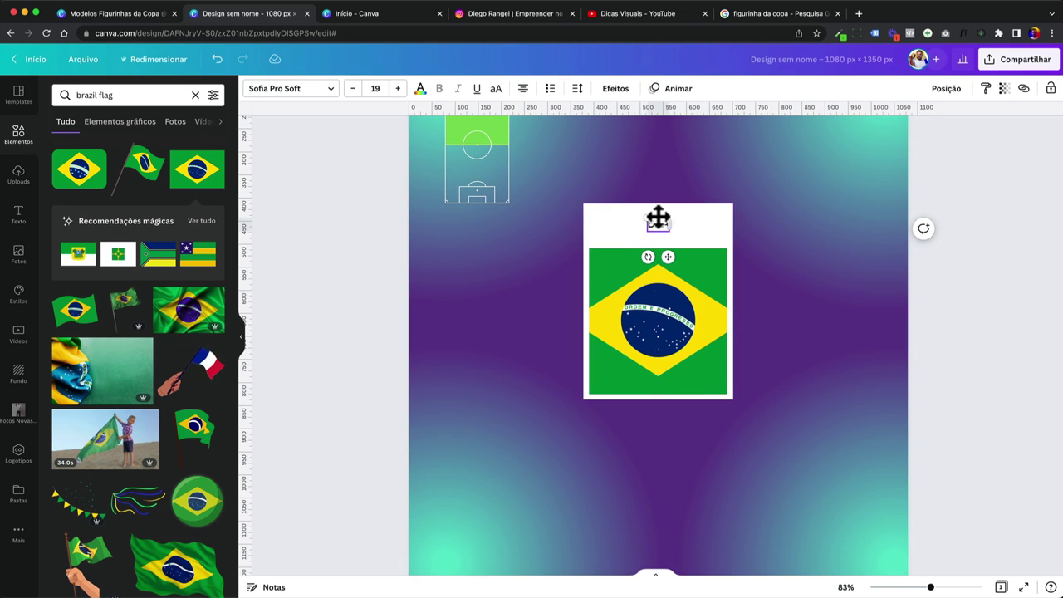
pyautogui.moveTo(643, 215); pyautogui.dragTo(629, 205)
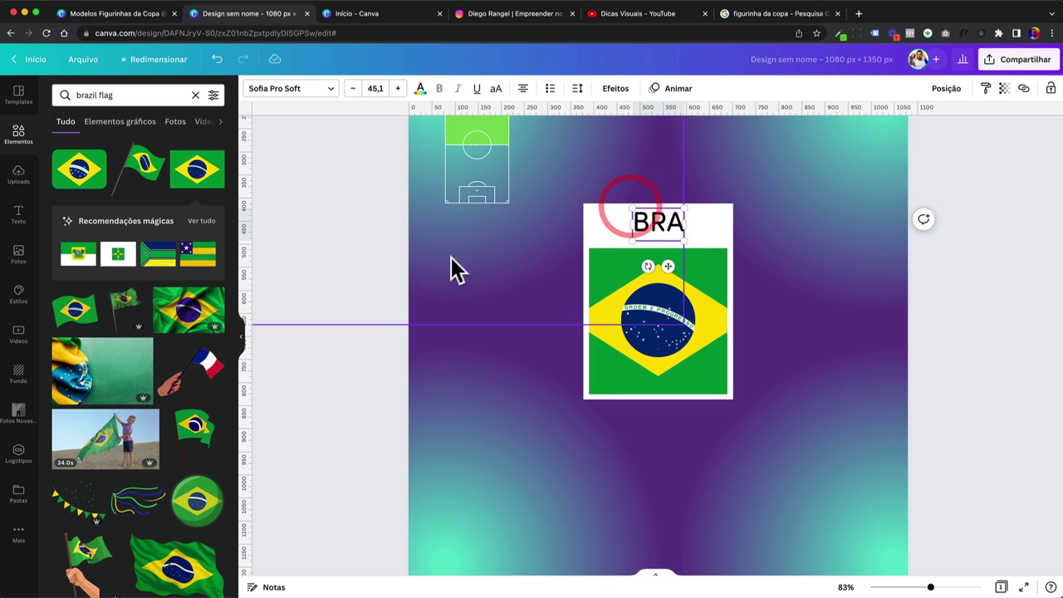
pyautogui.moveTo(667, 266); pyautogui.dragTo(664, 266)
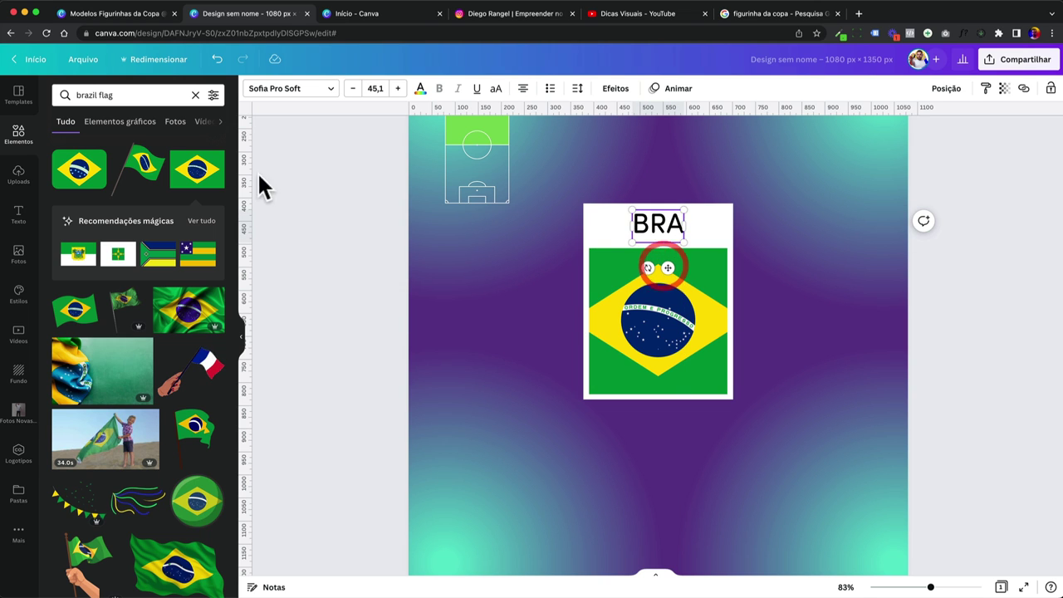
# Step: Check the name's font on the page 1 model, search the fonts for "Code pro bold" and set BRA to Codec Pro ExtraBold
pyautogui.click(107, 14)
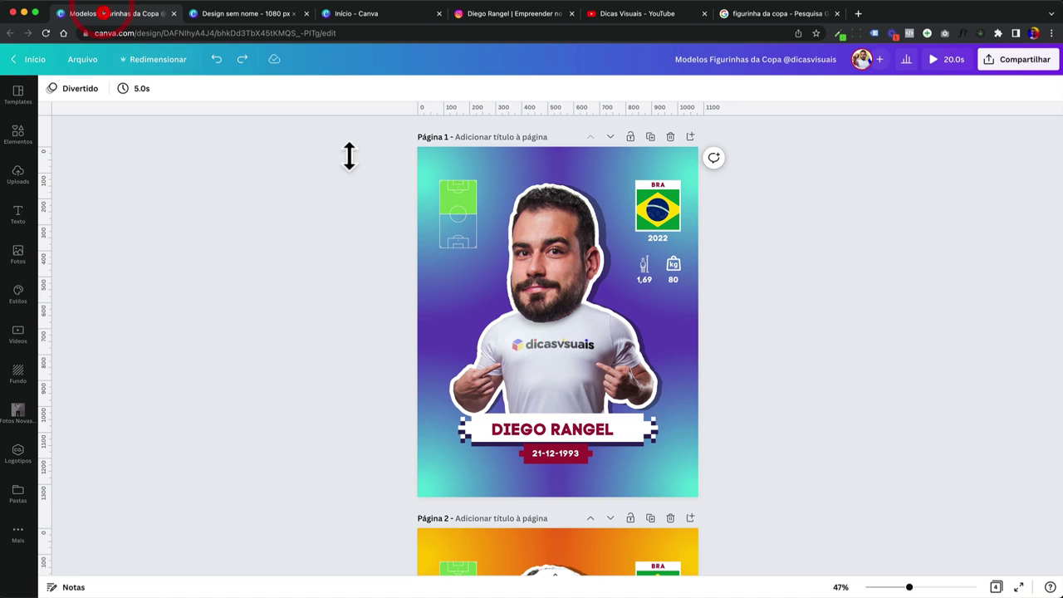
pyautogui.click(504, 426)
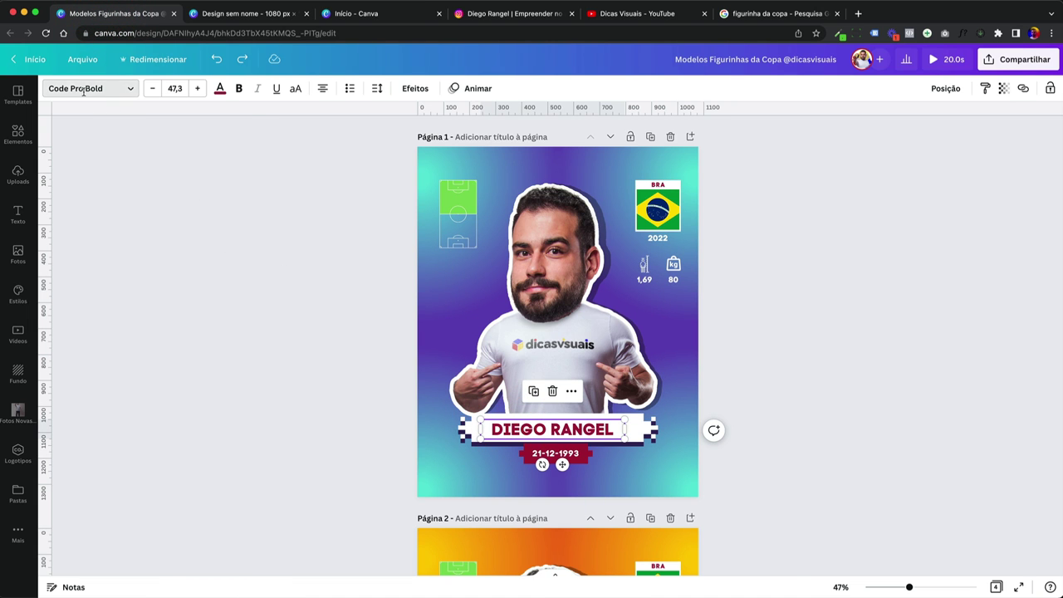
pyautogui.click(83, 89)
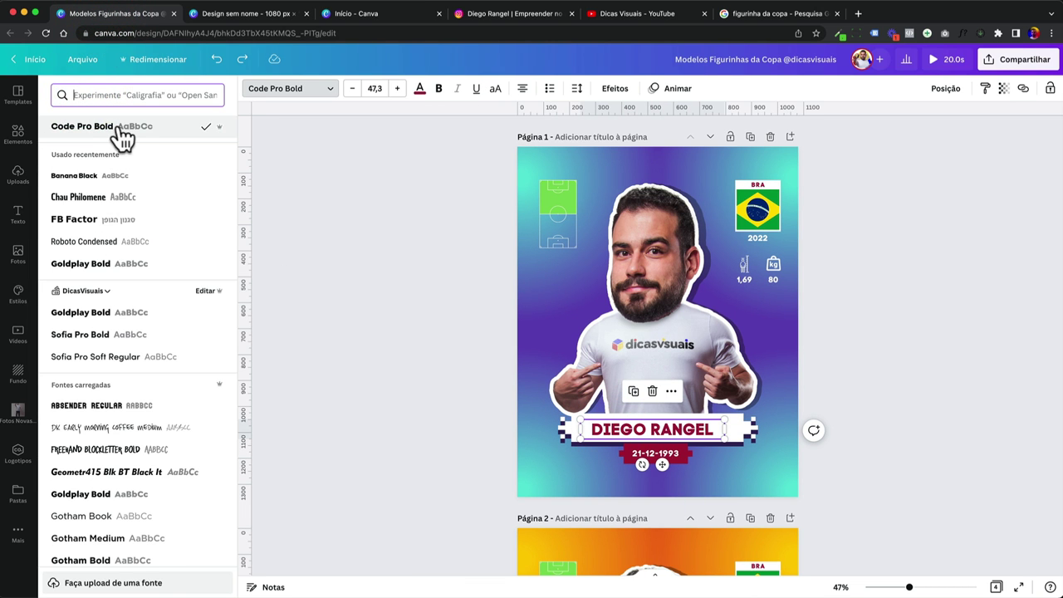
pyautogui.click(250, 16)
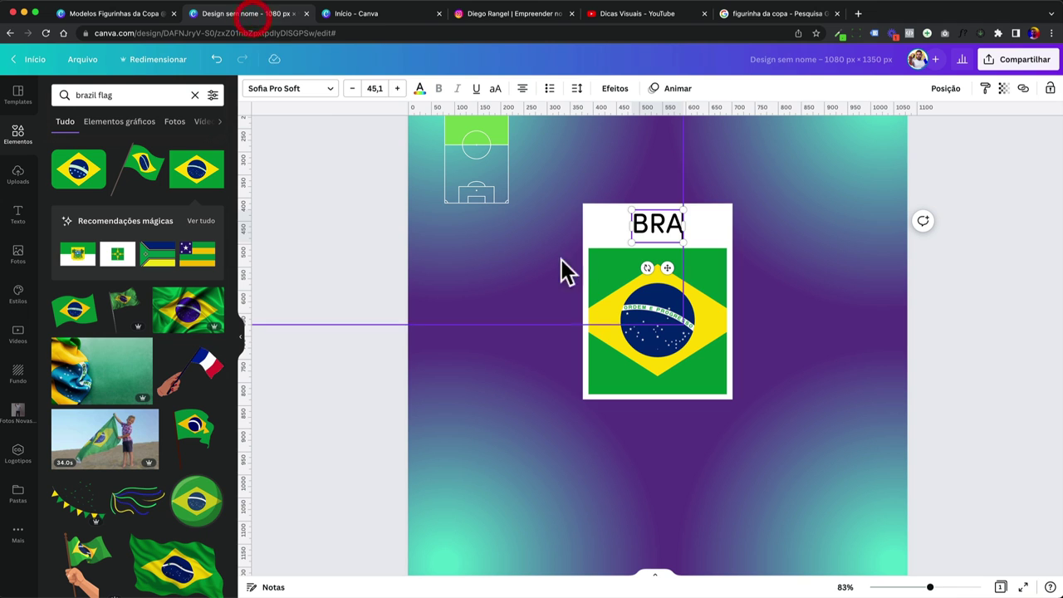
pyautogui.click(30, 228)
pyautogui.click(287, 88)
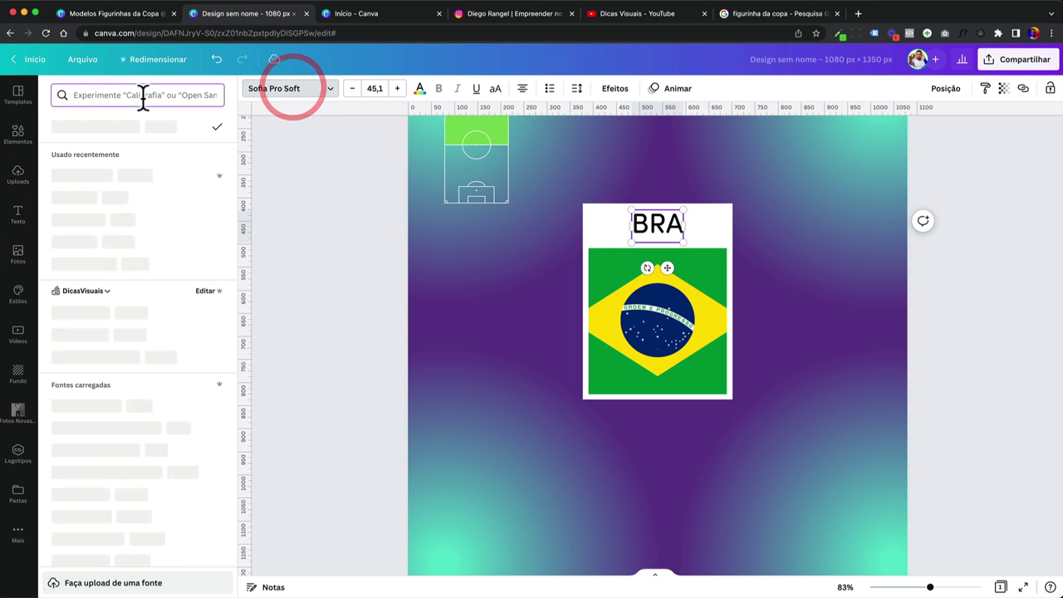
pyautogui.write('Code pro')
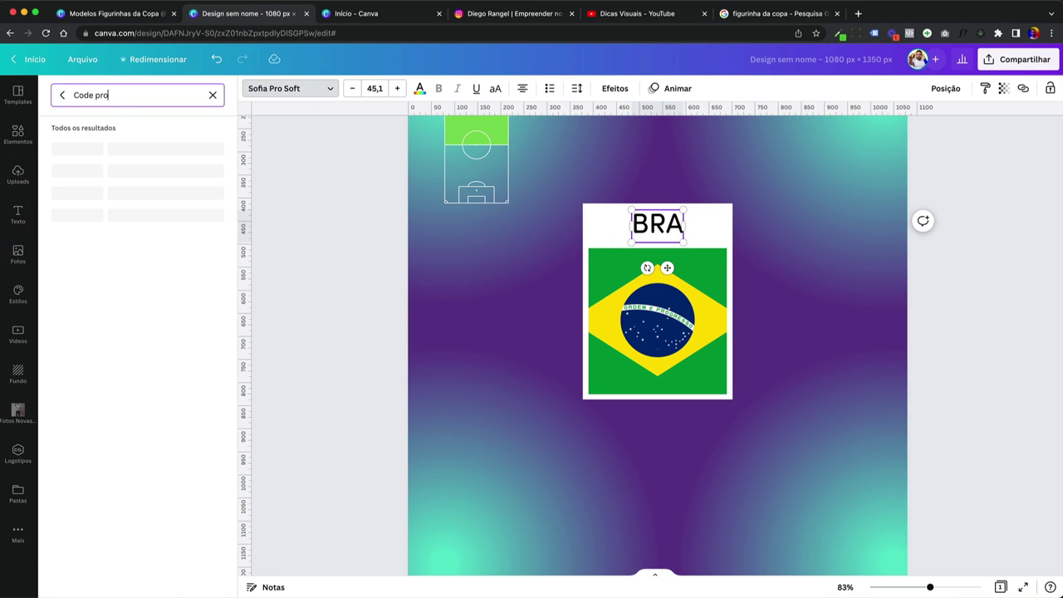
pyautogui.write(' bold')
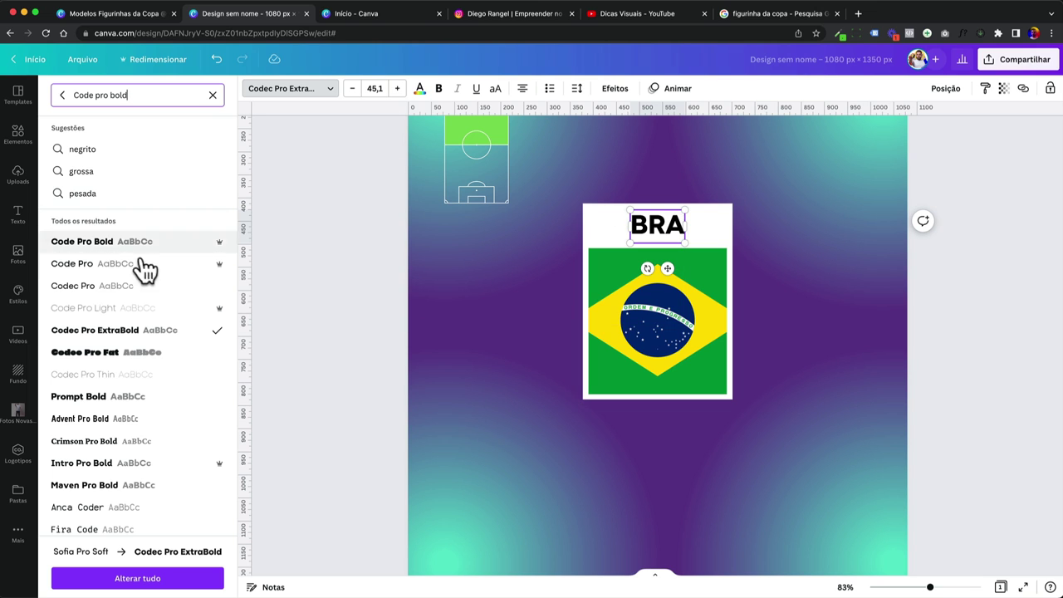
pyautogui.click(368, 203)
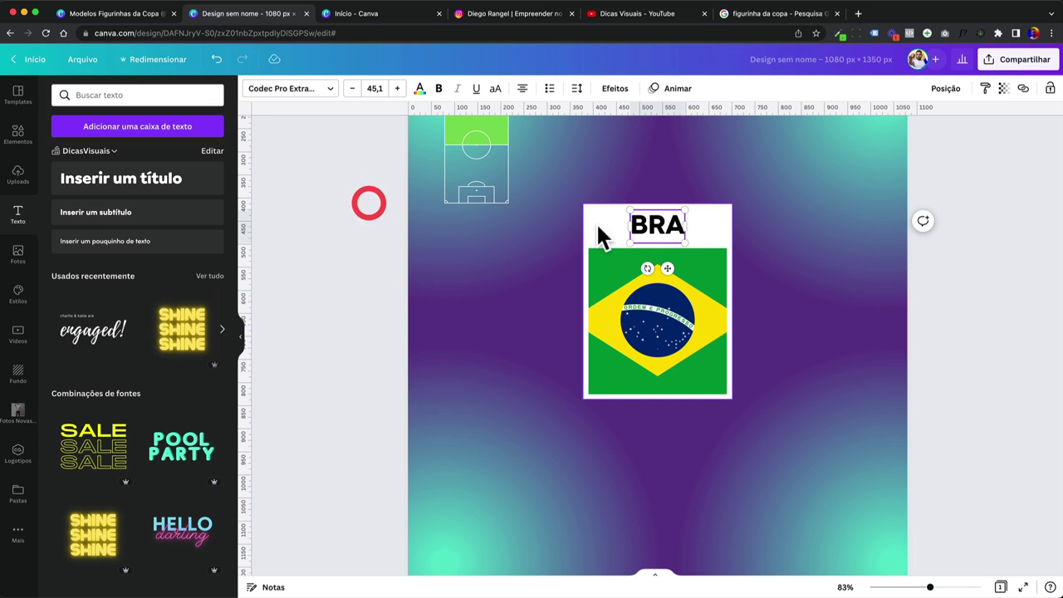
# Step: Recolour the BRA text with a custom dark crimson, adjusting a red starting colour towards a deeper, pinker tone
pyautogui.click(419, 90)
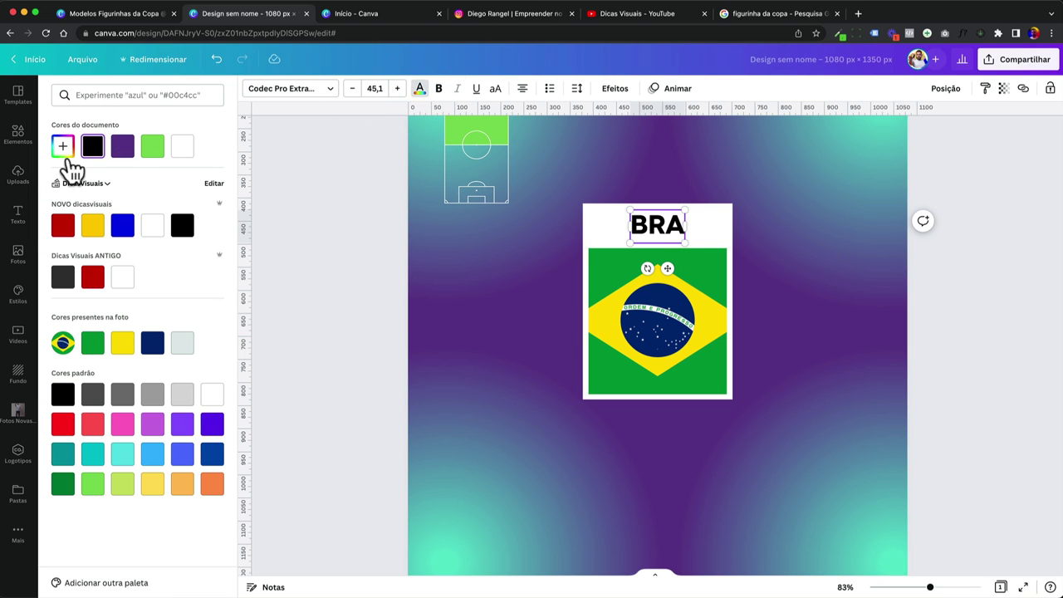
pyautogui.click(63, 426)
pyautogui.click(62, 146)
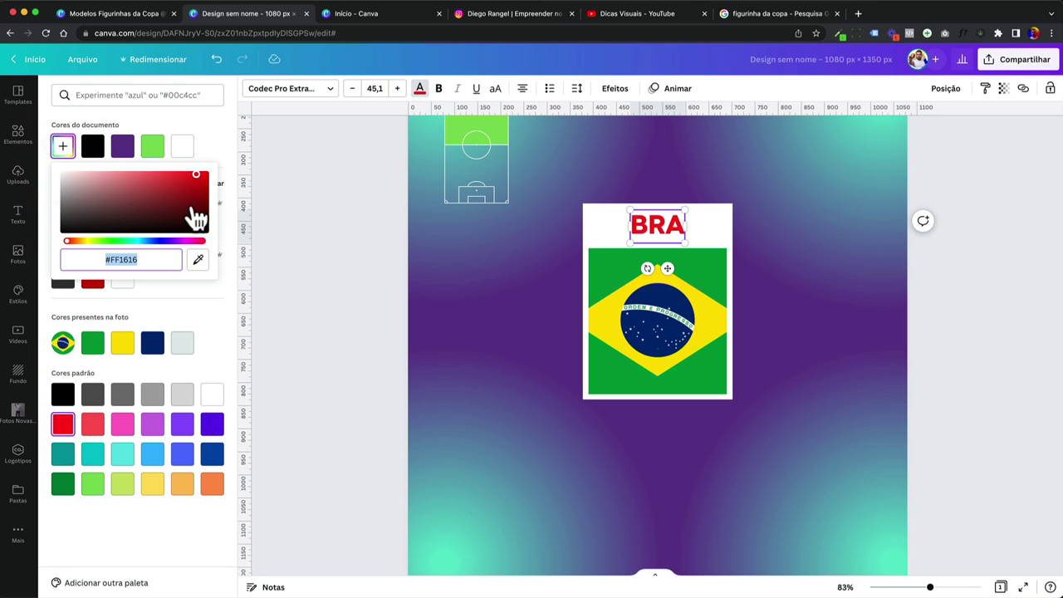
pyautogui.moveTo(196, 177)
pyautogui.mouseDown()
pyautogui.moveTo(185, 202)
pyautogui.moveTo(188, 190)
pyautogui.mouseUp()
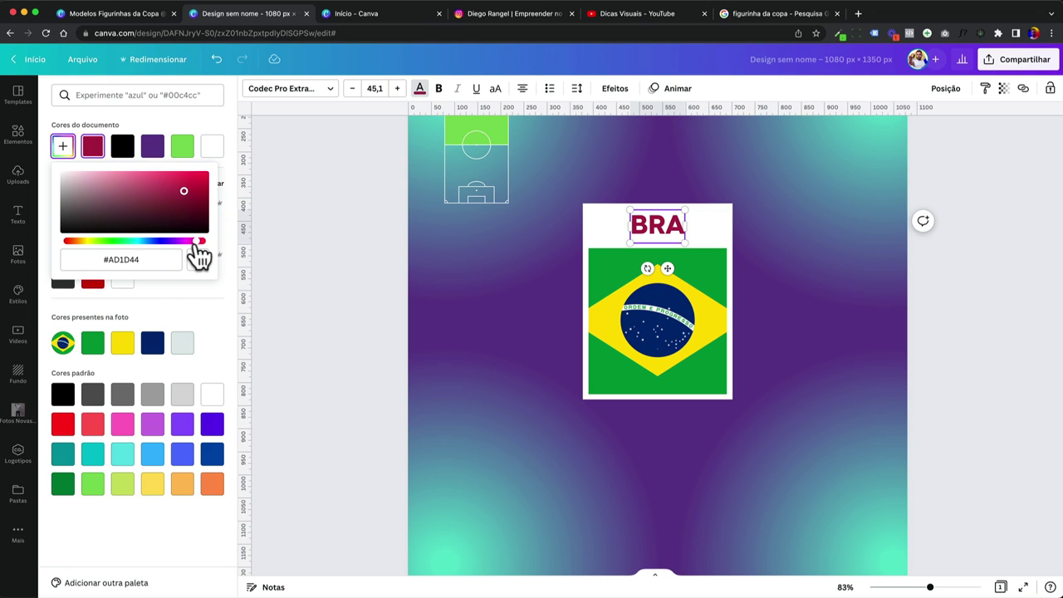
pyautogui.moveTo(187, 197); pyautogui.dragTo(189, 192)
pyautogui.click(357, 250)
# Step: Widen the letter spacing of the BRA text to about 131
pyautogui.click(646, 220)
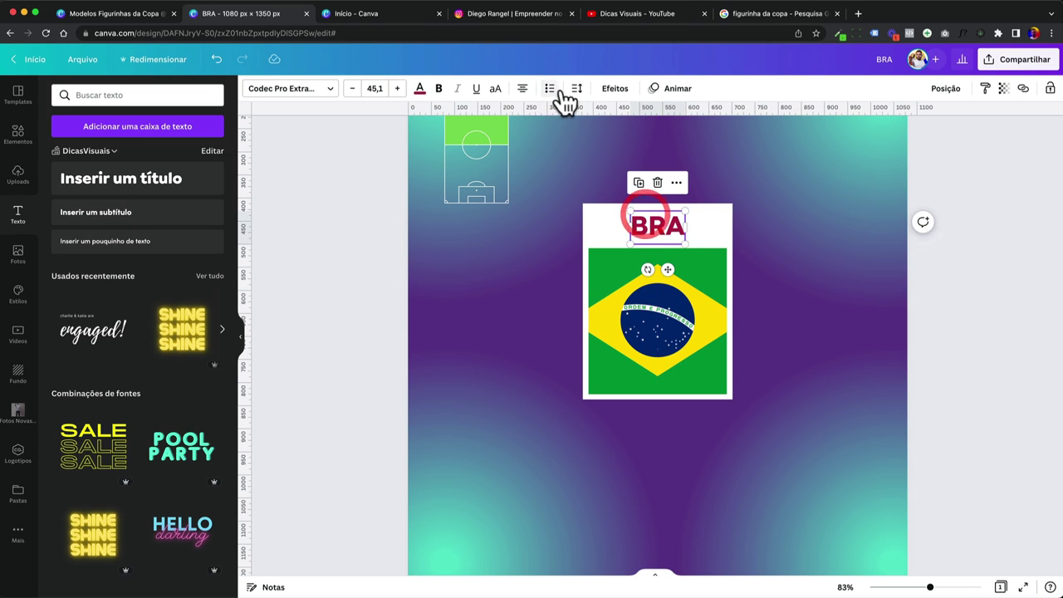
pyautogui.click(576, 90)
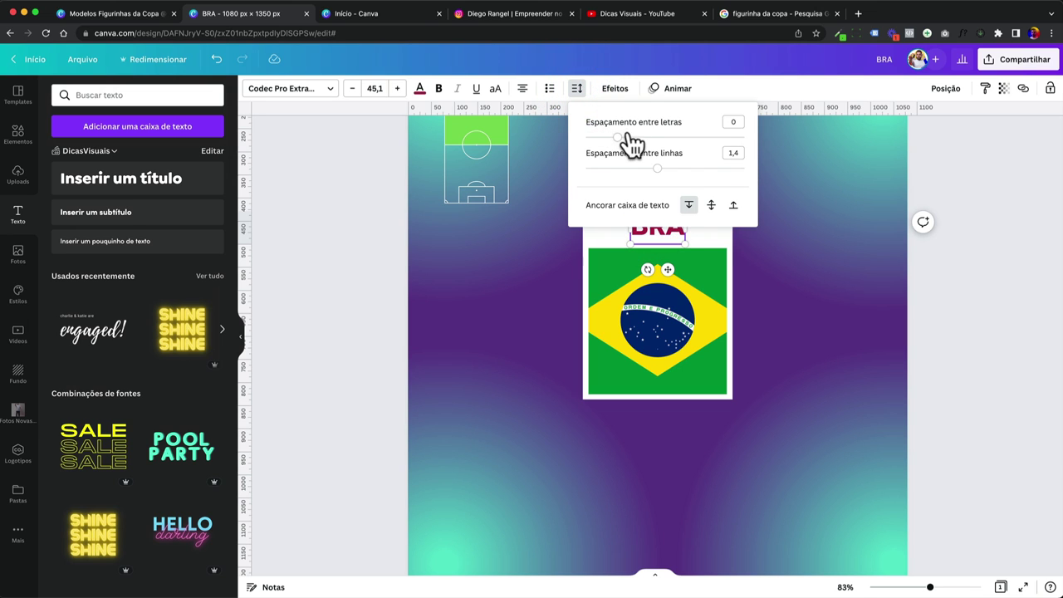
pyautogui.moveTo(620, 138); pyautogui.dragTo(641, 138)
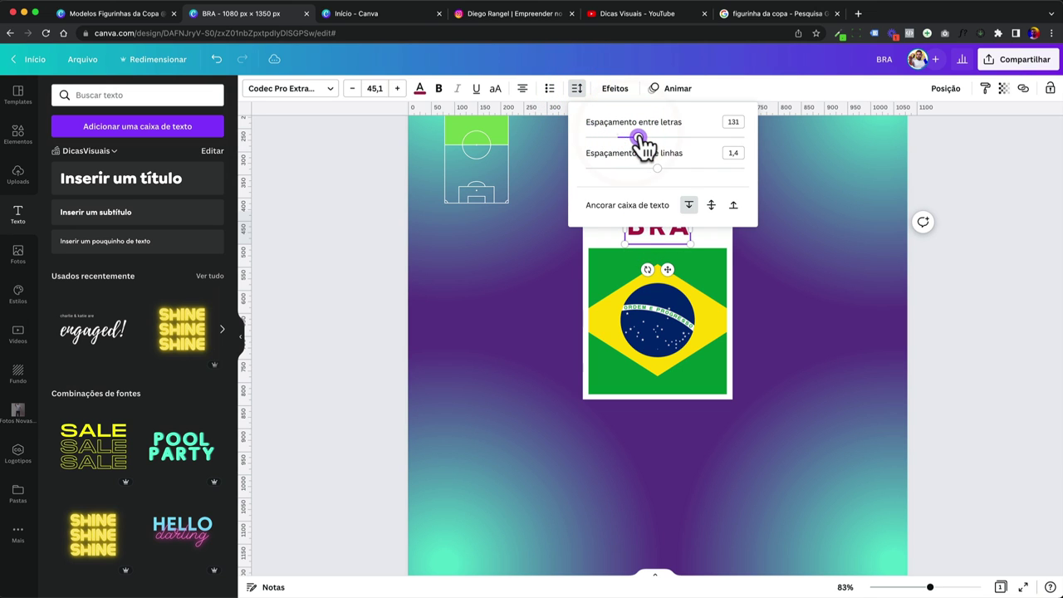
pyautogui.click(393, 267)
# Step: Lower the white rectangle's upper edge slightly and recentre BRA vertically in the narrower white band
pyautogui.click(706, 221)
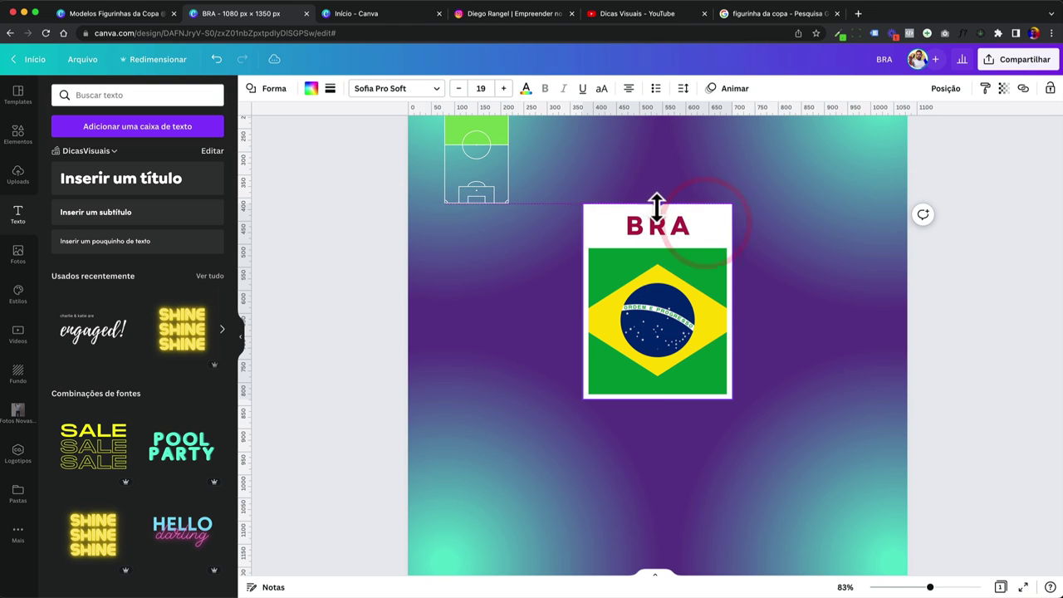
pyautogui.moveTo(656, 204); pyautogui.dragTo(645, 232)
pyautogui.click(923, 221)
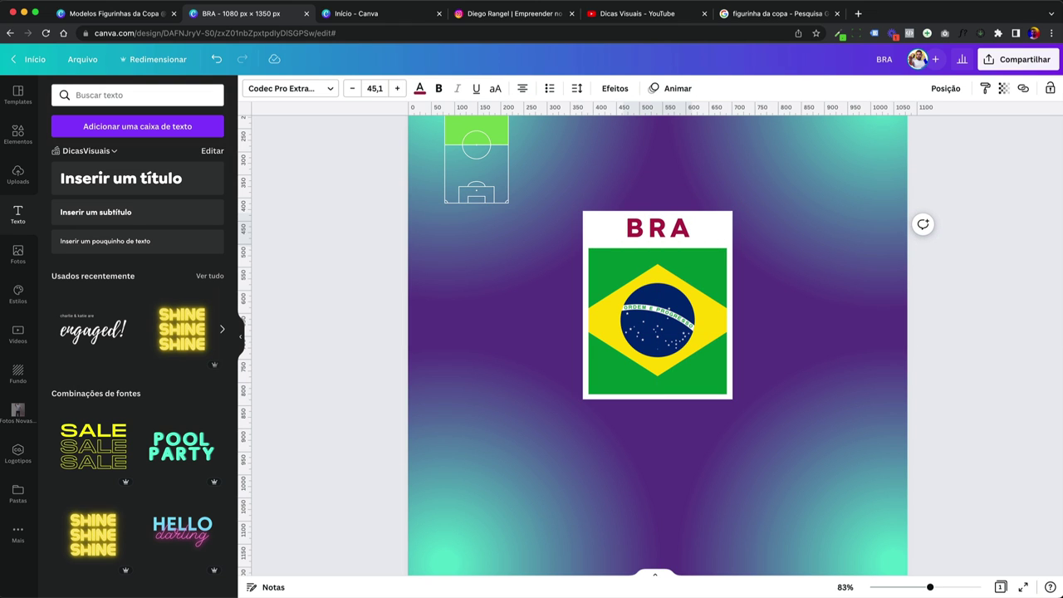
# Step: Check the ARG sticker in the image results and replace the text BRA with "ARG"
pyautogui.click(657, 227)
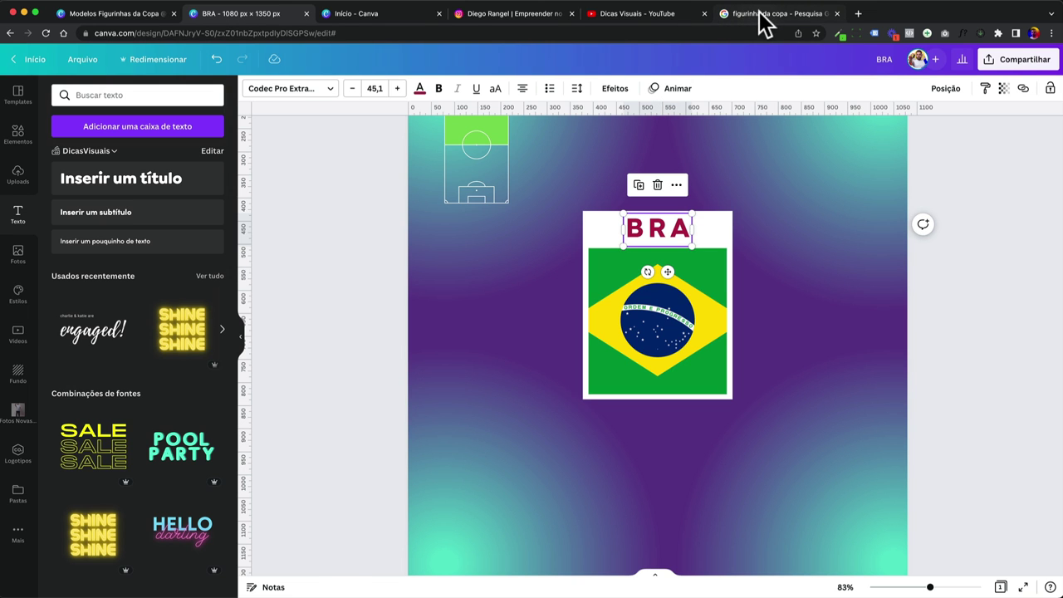
pyautogui.click(760, 15)
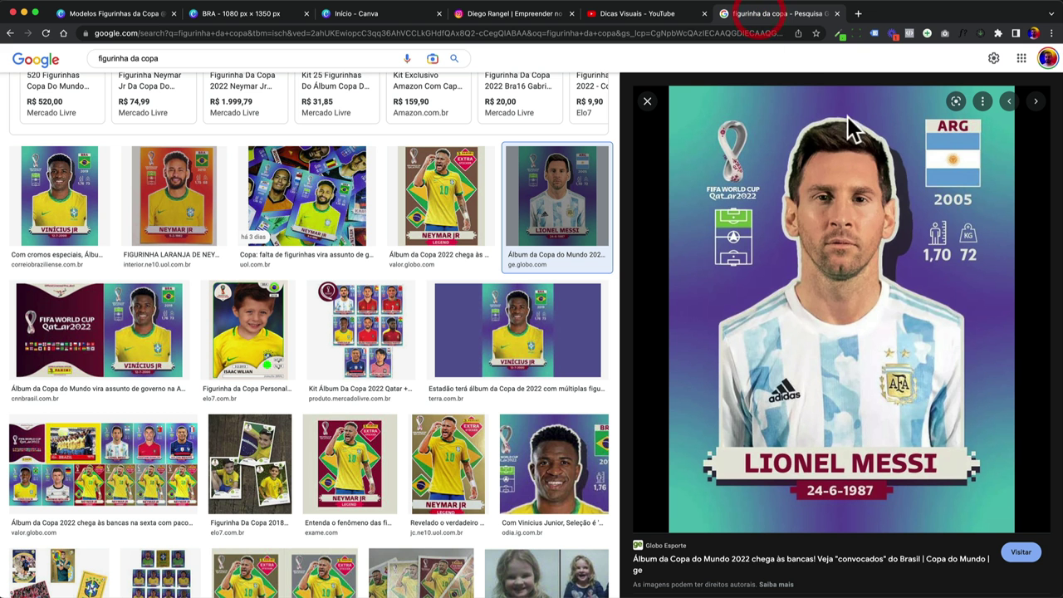
pyautogui.click(249, 14)
pyautogui.doubleClick(662, 230)
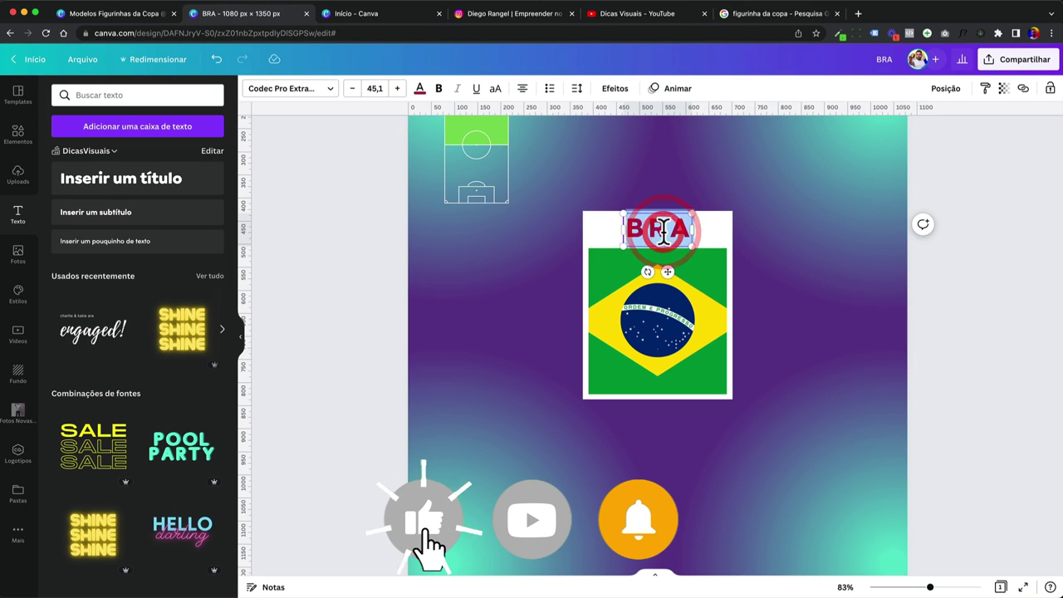
pyautogui.write('ARG')
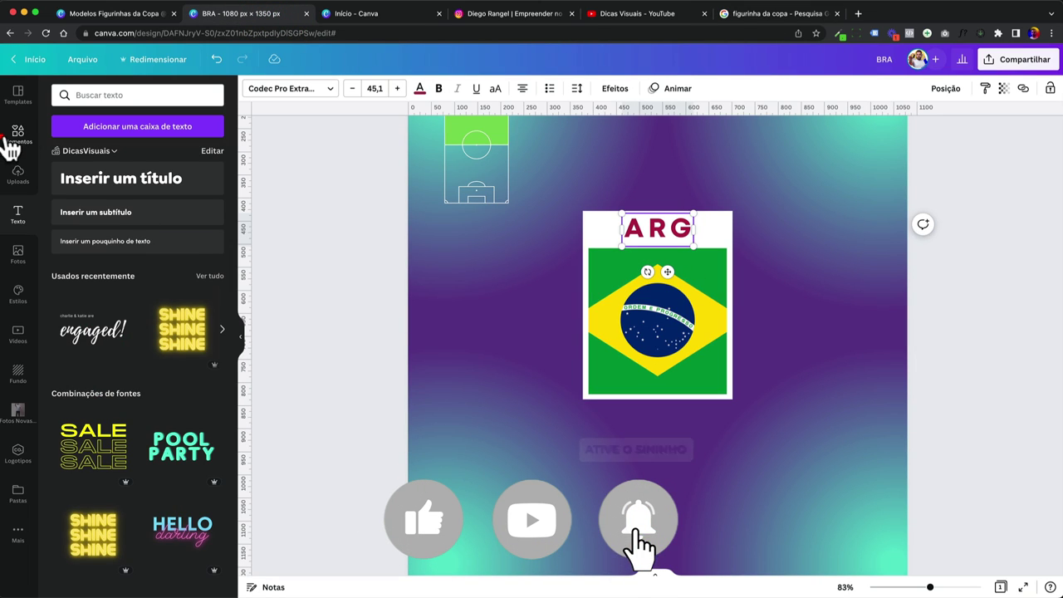
# Step: Search the elements for "argentina flag"
pyautogui.click(12, 143)
pyautogui.click(98, 95)
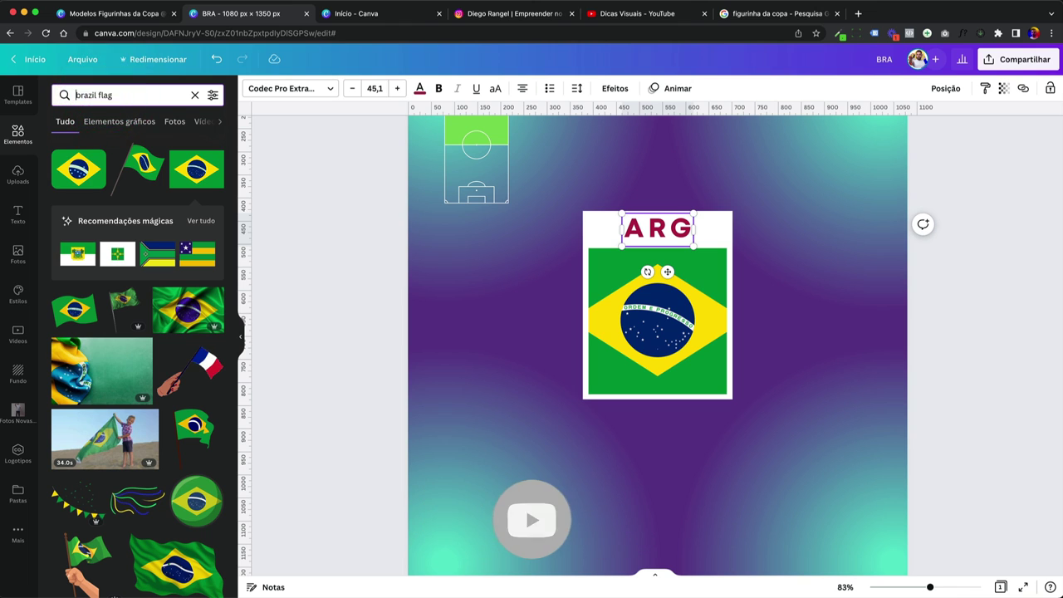
pyautogui.press('Delete')
pyautogui.press('Delete')
pyautogui.press('Delete')
pyautogui.press('Delete')
pyautogui.press('Delete')
pyautogui.press('Delete')
pyautogui.write('argentina')
pyautogui.press('Return')
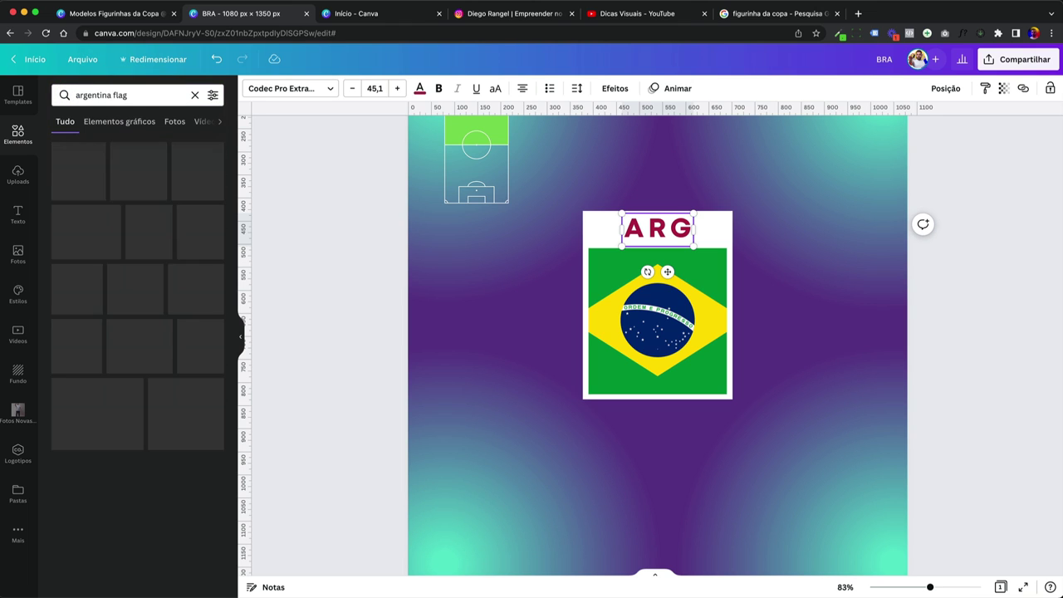
# Step: Try two rectangular Argentine flags from the results over the Brazilian flag, deleting the first one
pyautogui.moveTo(144, 178); pyautogui.dragTo(593, 309)
pyautogui.press('Delete')
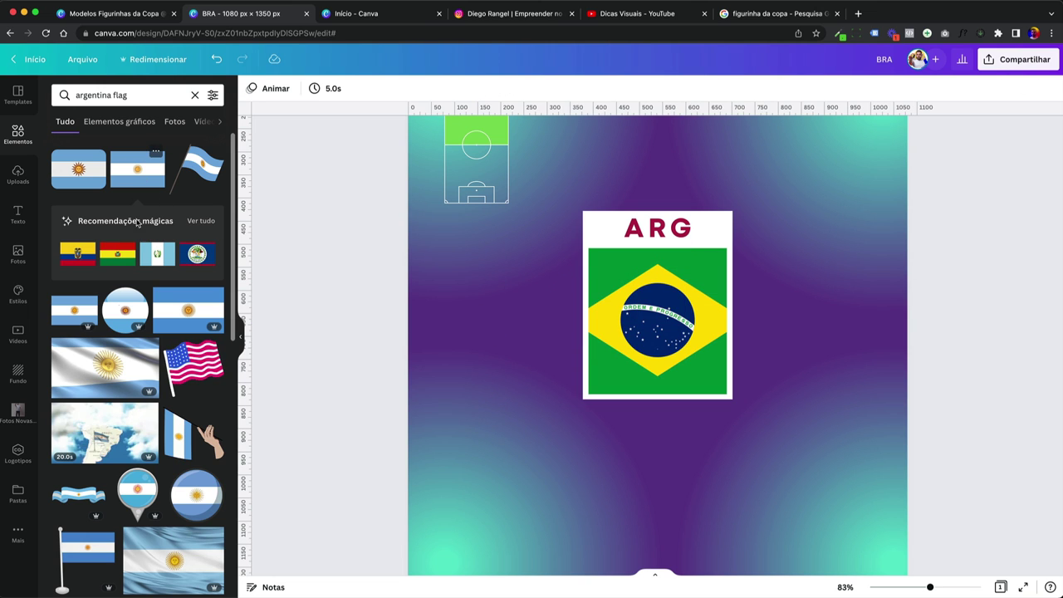
pyautogui.moveTo(83, 320); pyautogui.dragTo(605, 321)
# Step: Undo the Argentine flag placement and the change of the label to ARG
pyautogui.press('super+z')
pyautogui.press('super+z')
pyautogui.press('super+z')
pyautogui.press('super+z')
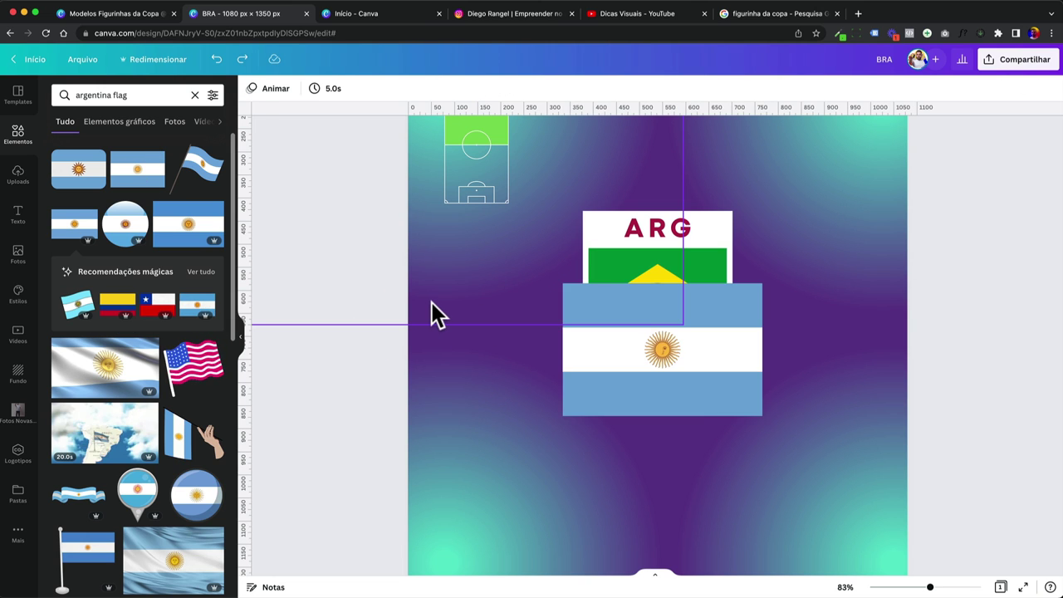
# Step: Group the white rectangle, flag and BRA text, scale the badge down to text size 20.9 and place it in the page's upper-right corner
pyautogui.moveTo(439, 395); pyautogui.dragTo(783, 237)
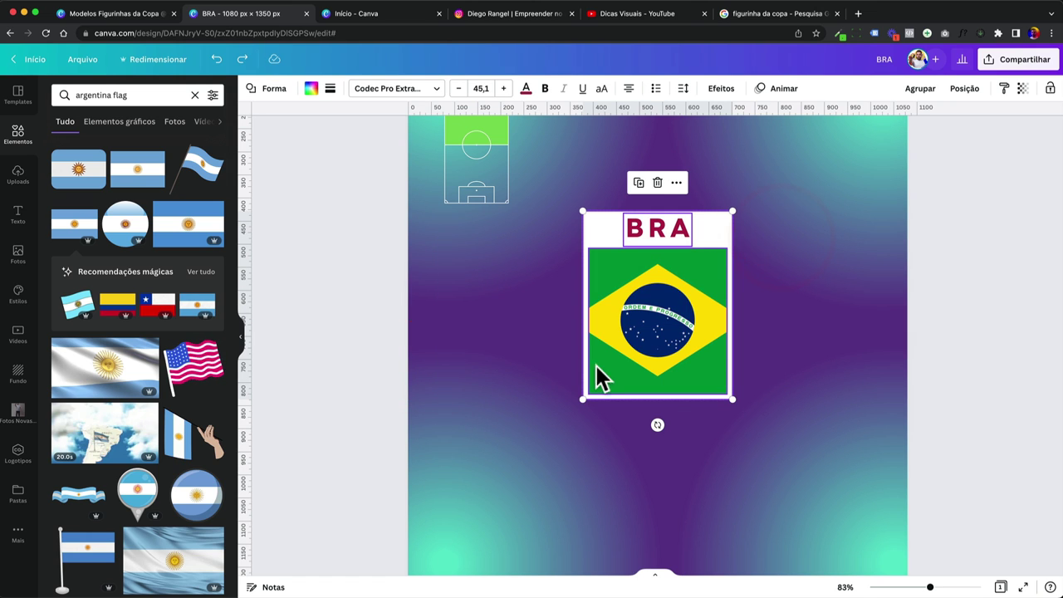
pyautogui.click(921, 89)
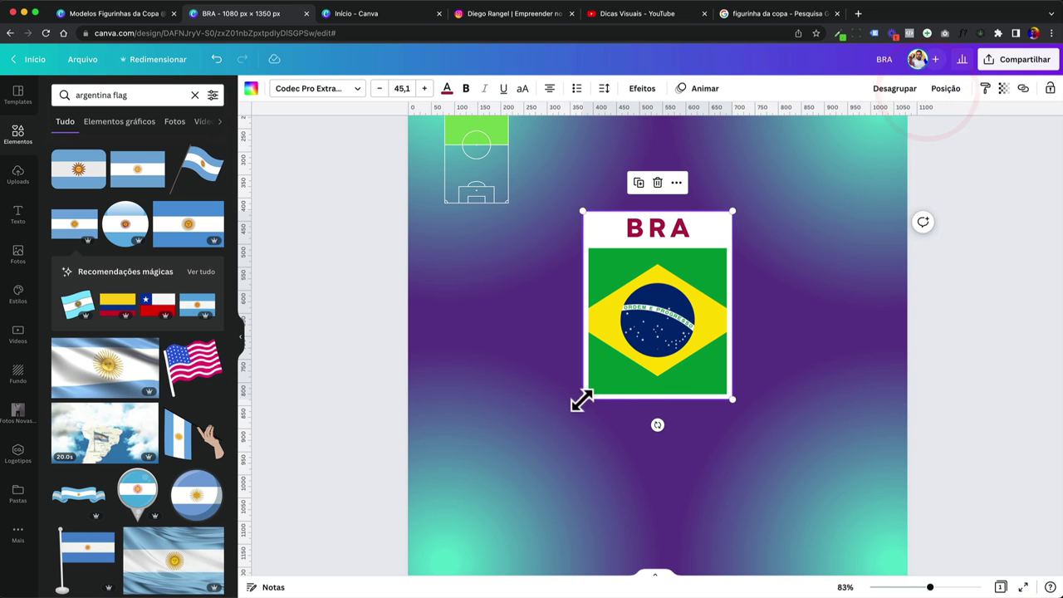
pyautogui.moveTo(582, 399); pyautogui.dragTo(685, 293)
pyautogui.scroll(3, 684, 304)
pyautogui.scroll(-5, 684, 306)
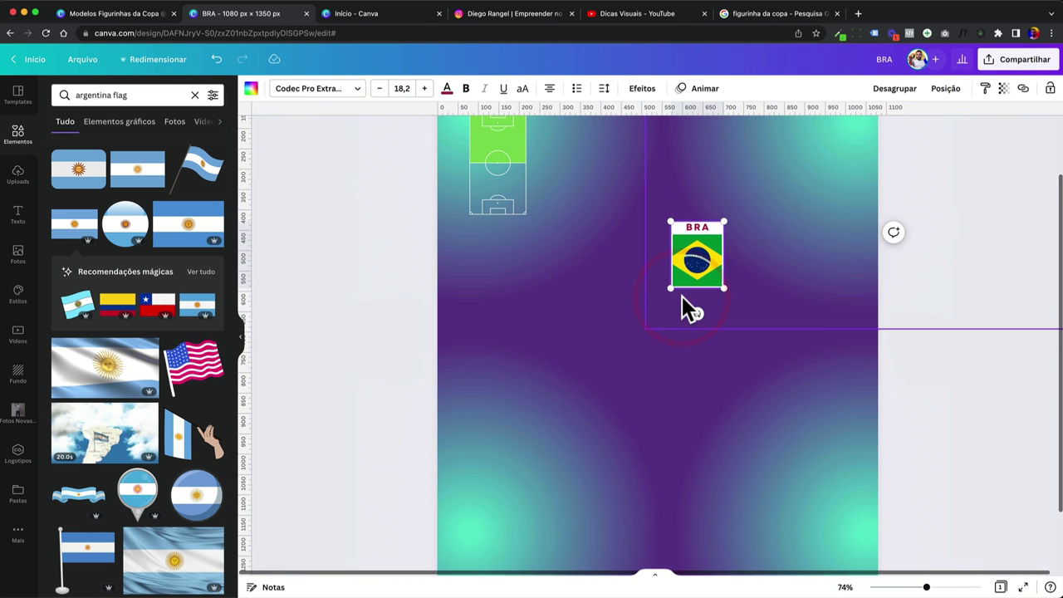
pyautogui.moveTo(726, 238); pyautogui.dragTo(762, 196)
pyautogui.scroll(-3, 810, 182)
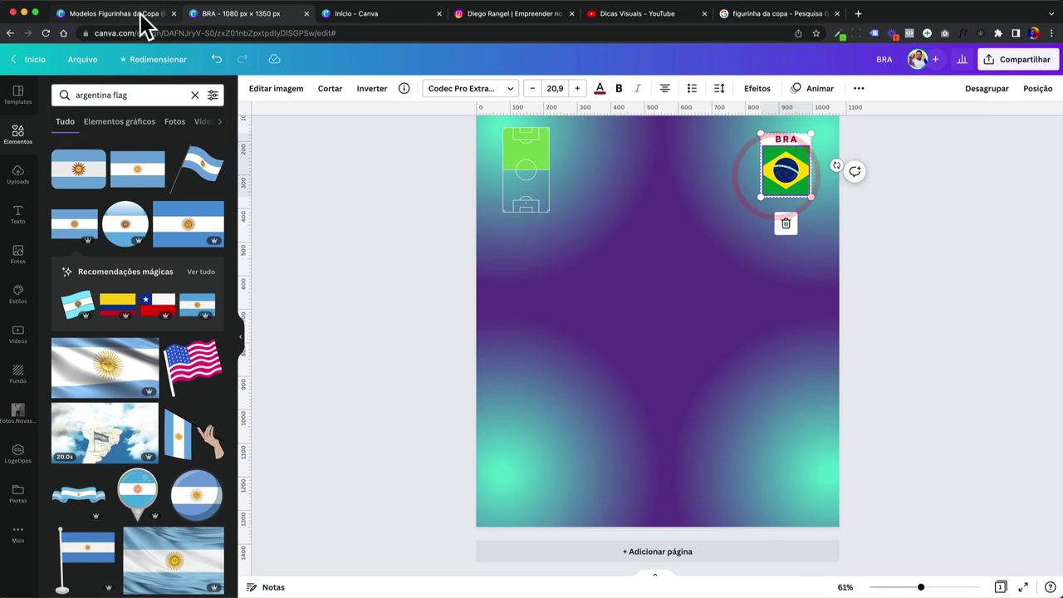
# Step: Check the height and weight icons on the finished sticker model and search the graphic elements for "height"
pyautogui.click(147, 15)
pyautogui.scroll(3, 774, 273)
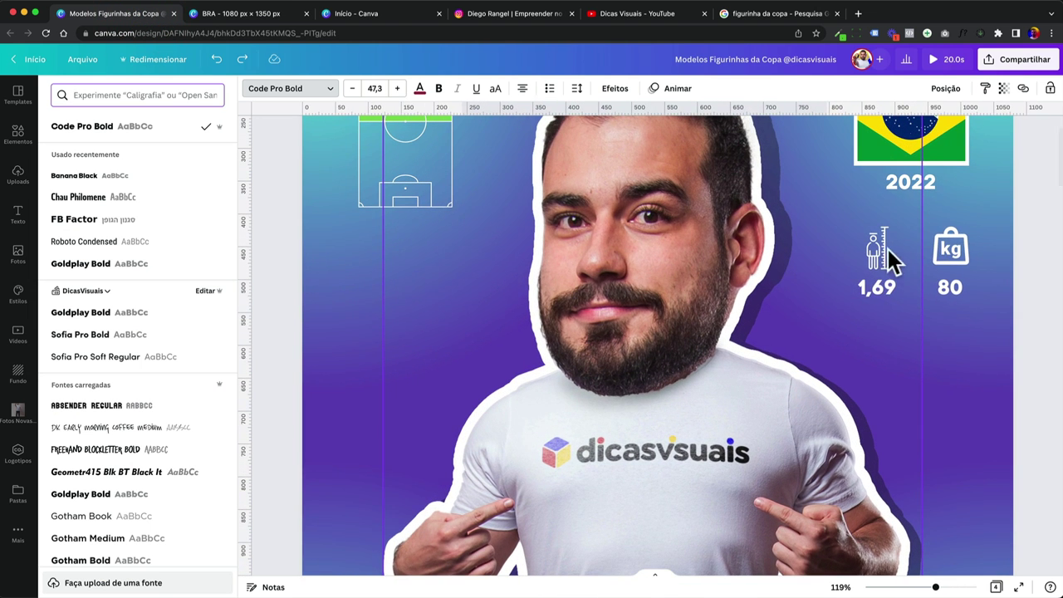
pyautogui.click(240, 14)
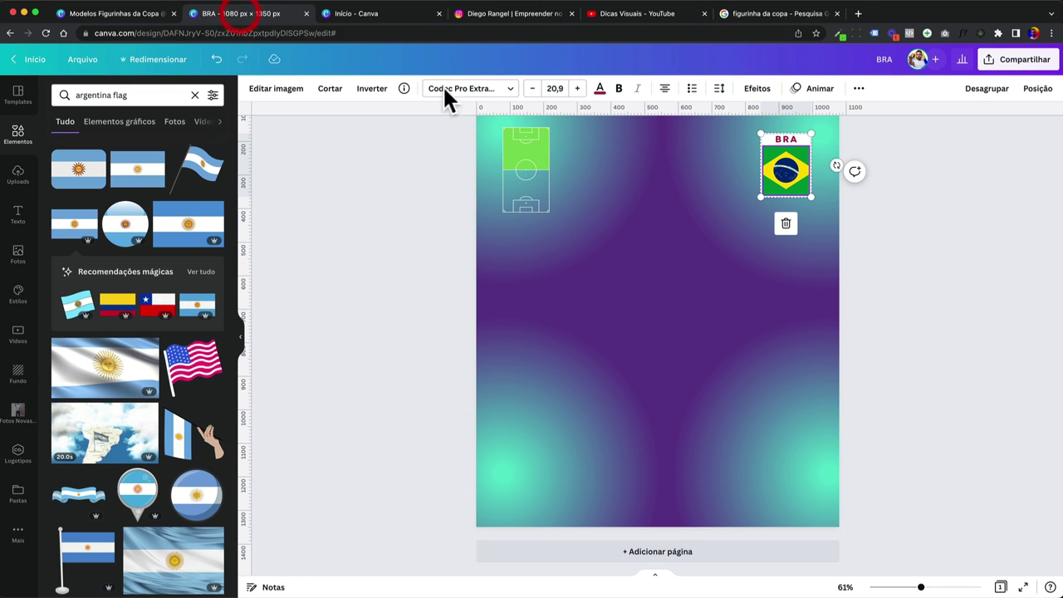
pyautogui.click(259, 175)
pyautogui.tripleClick(130, 93)
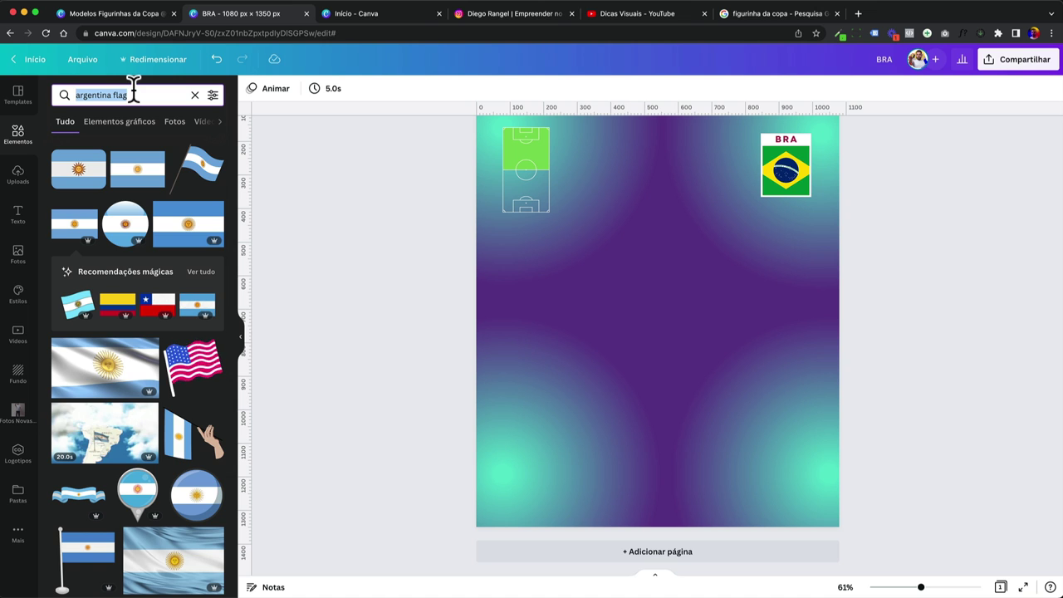
pyautogui.write('hei')
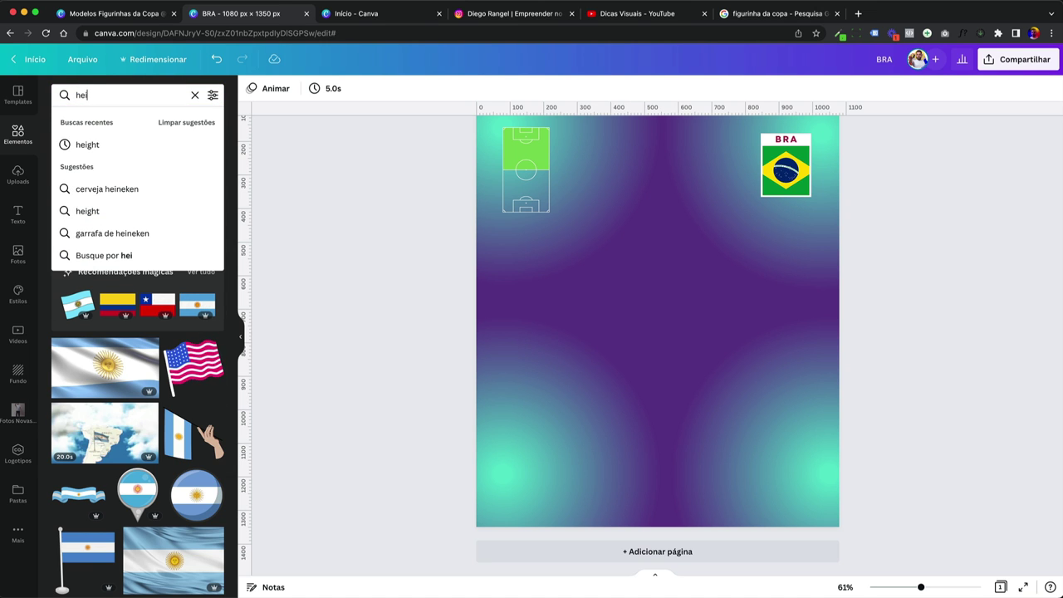
pyautogui.write('ght')
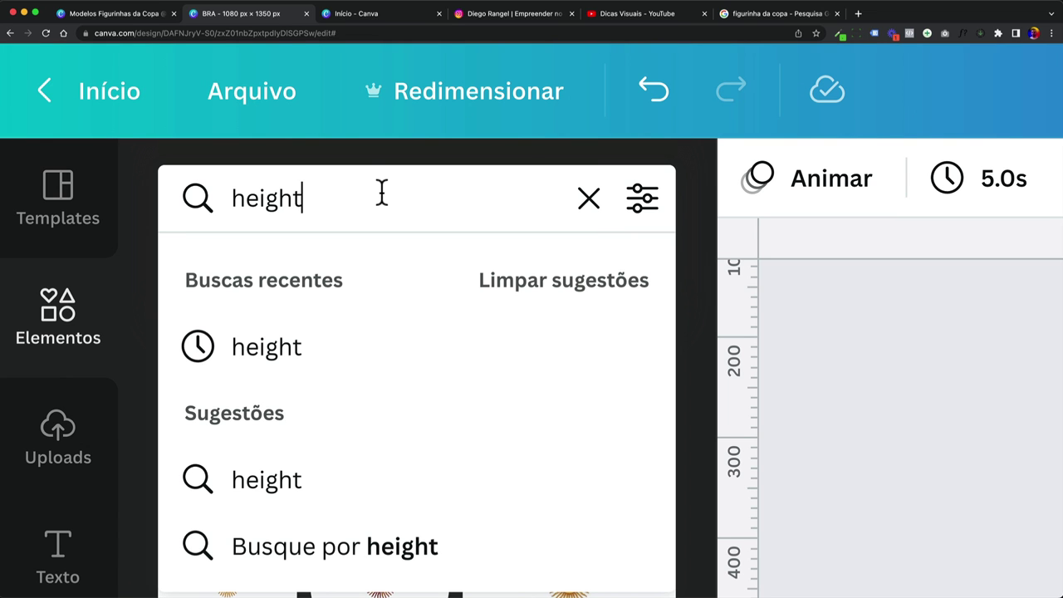
pyautogui.press('Return')
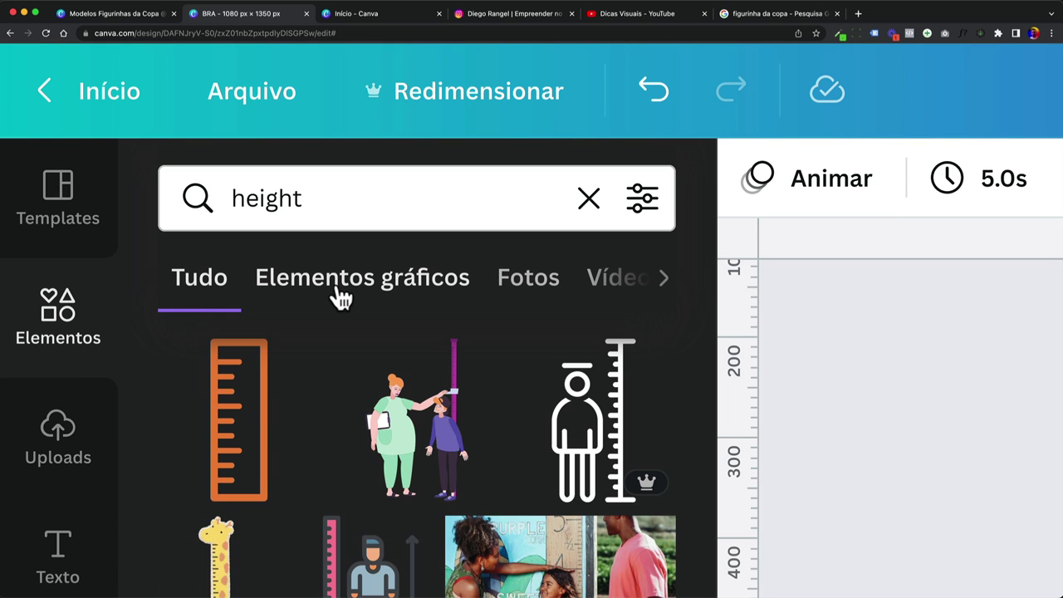
pyautogui.click(338, 289)
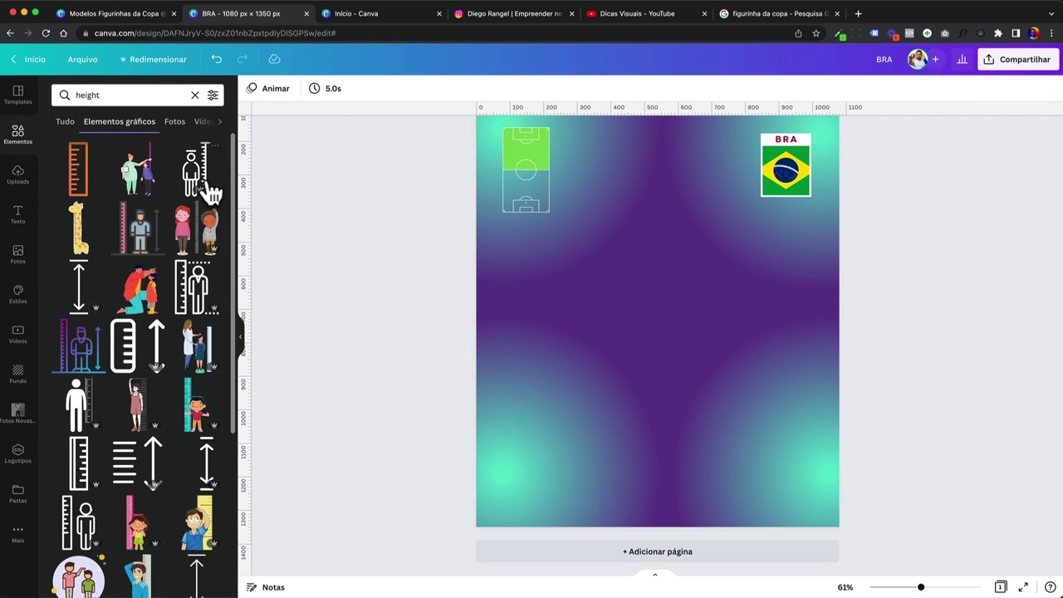
# Step: Insert the outlined person-with-ruler icon and colour it white
pyautogui.click(200, 185)
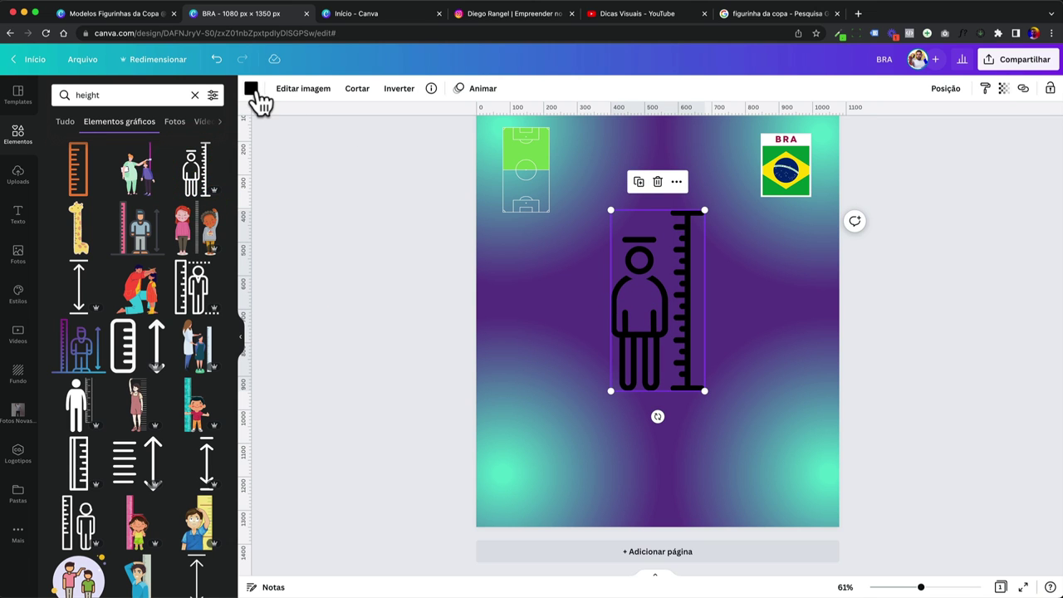
pyautogui.click(251, 89)
pyautogui.click(153, 226)
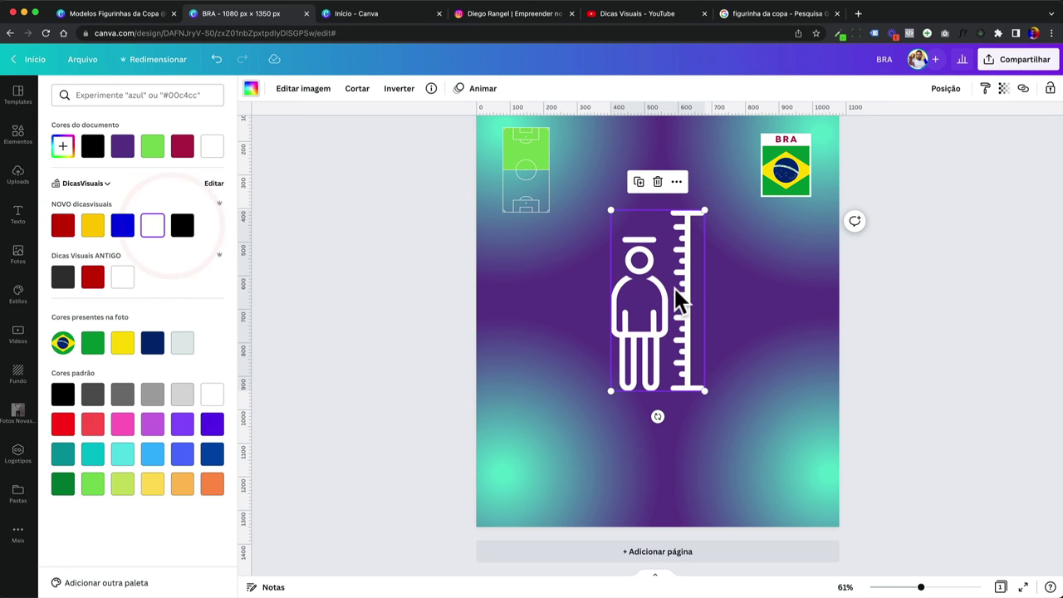
# Step: Search the elements for "weight"
pyautogui.click(17, 133)
pyautogui.click(18, 133)
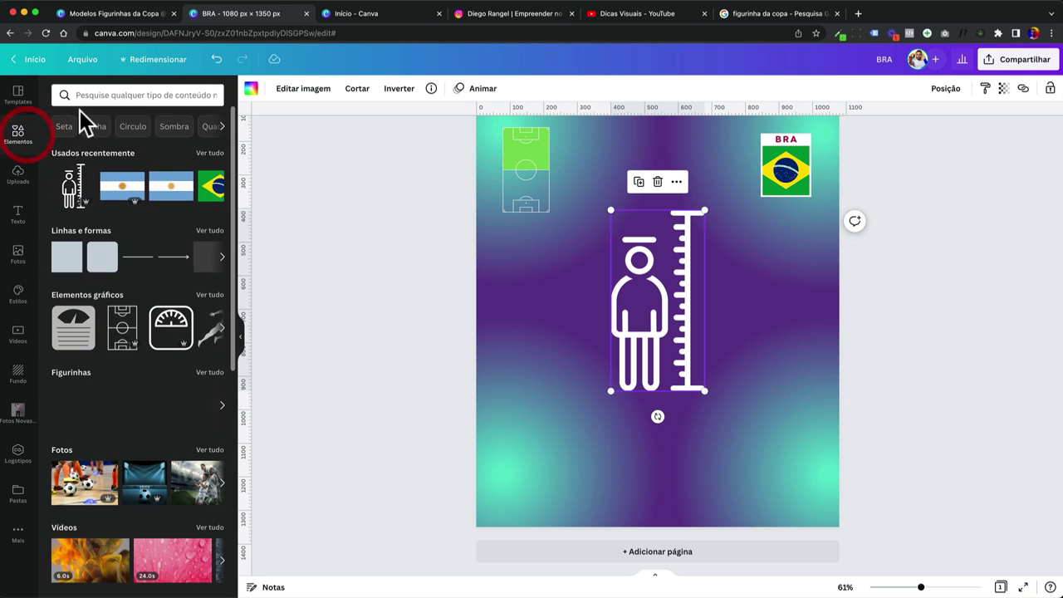
pyautogui.click(78, 98)
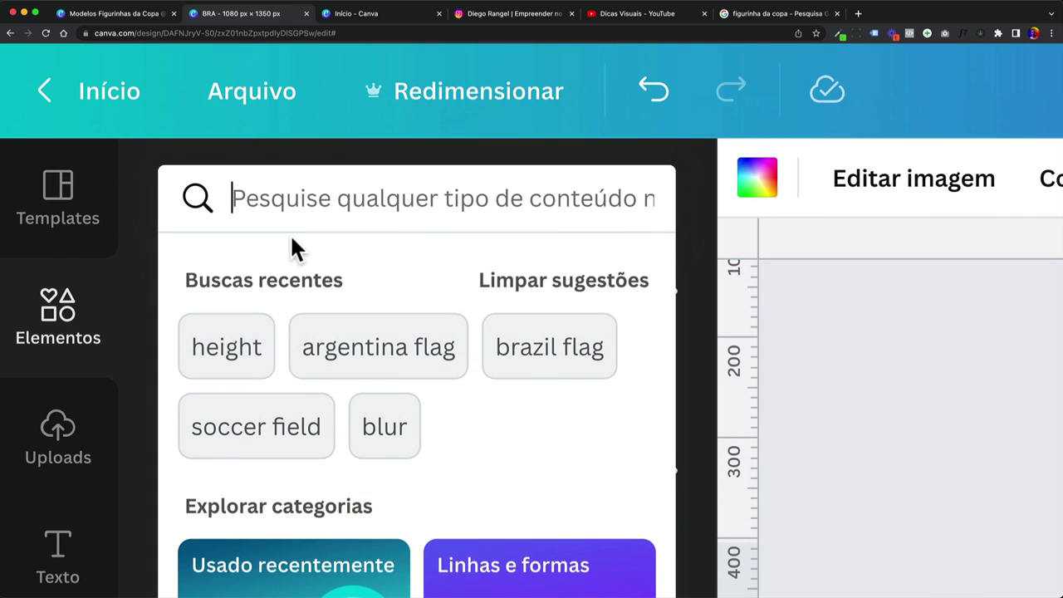
pyautogui.write('height')
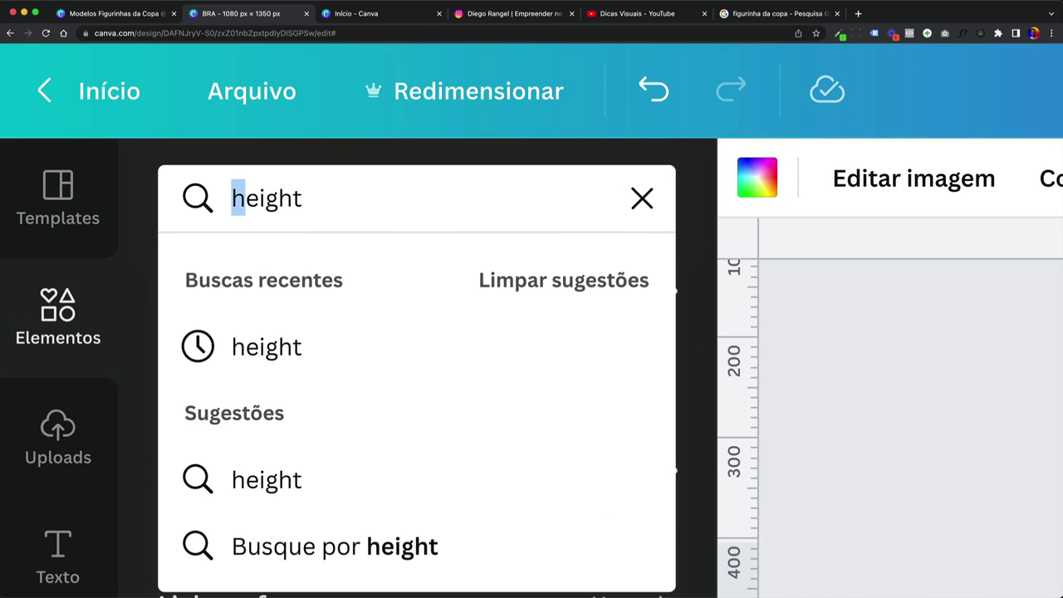
pyautogui.write('w')
pyautogui.press('Return')
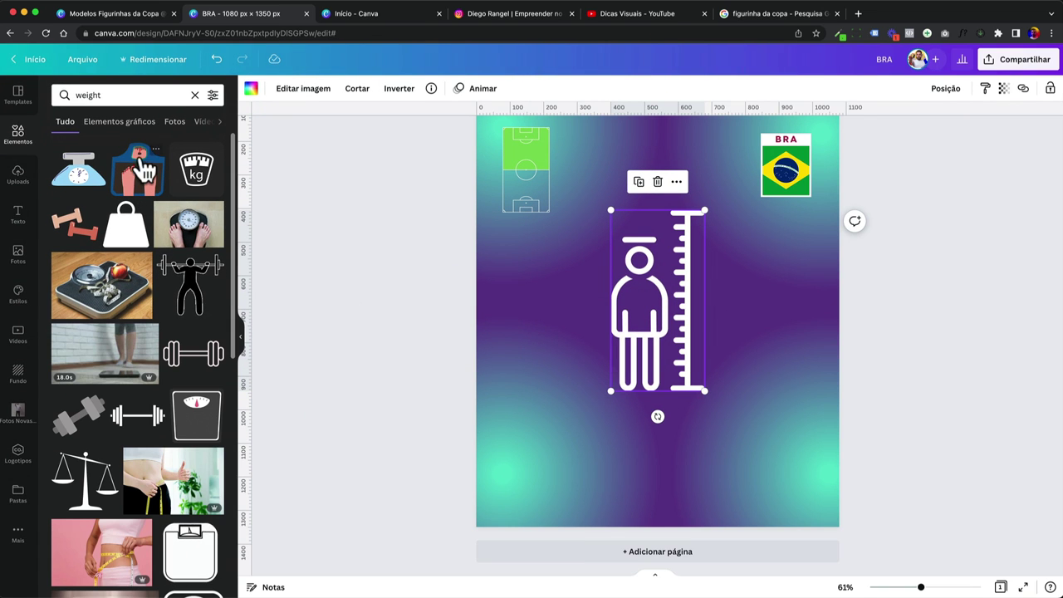
# Step: Insert the outlined trapezoid "Kg" weight graphic, colour it white and scale it down to icon size below the flag badge
pyautogui.click(133, 122)
pyautogui.scroll(-8, 169, 222)
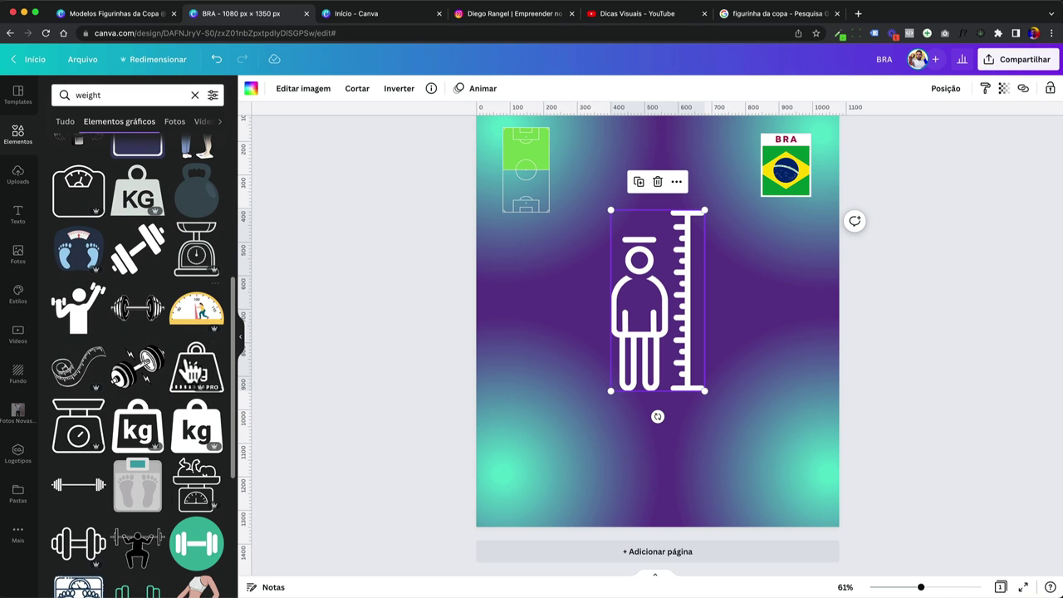
pyautogui.click(189, 366)
pyautogui.click(254, 89)
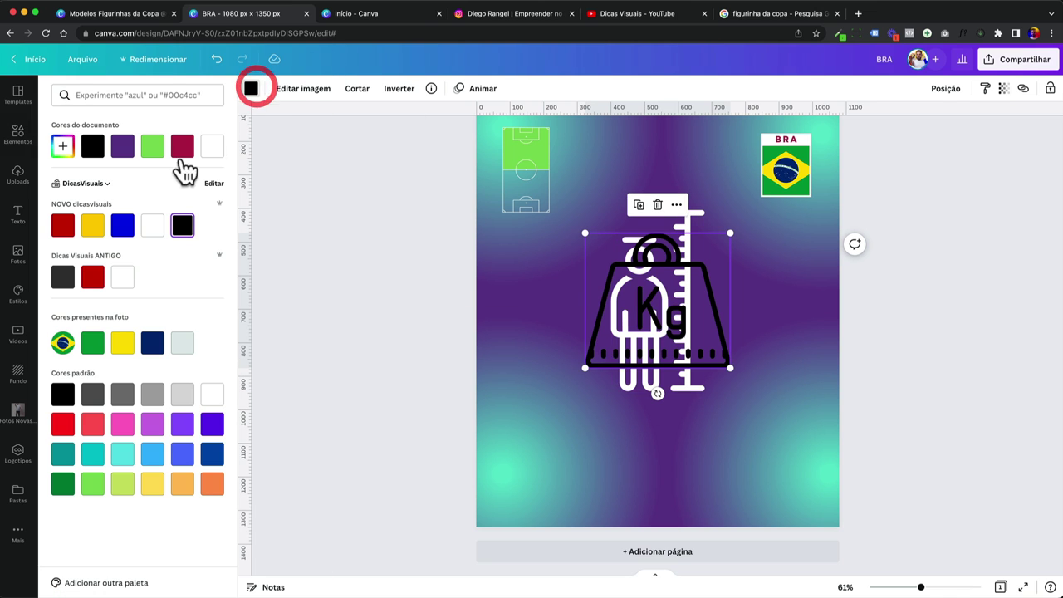
pyautogui.click(211, 146)
pyautogui.moveTo(584, 368); pyautogui.dragTo(802, 218)
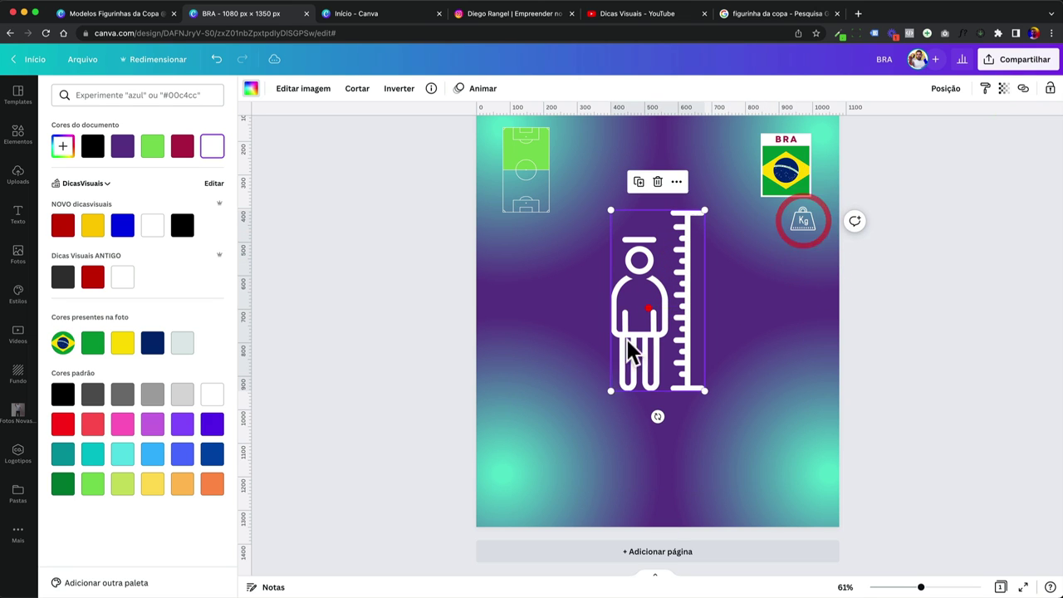
# Step: Scale the person-with-ruler icon down and place it beside the Kg icon under the flag badge
pyautogui.moveTo(607, 391); pyautogui.dragTo(769, 216)
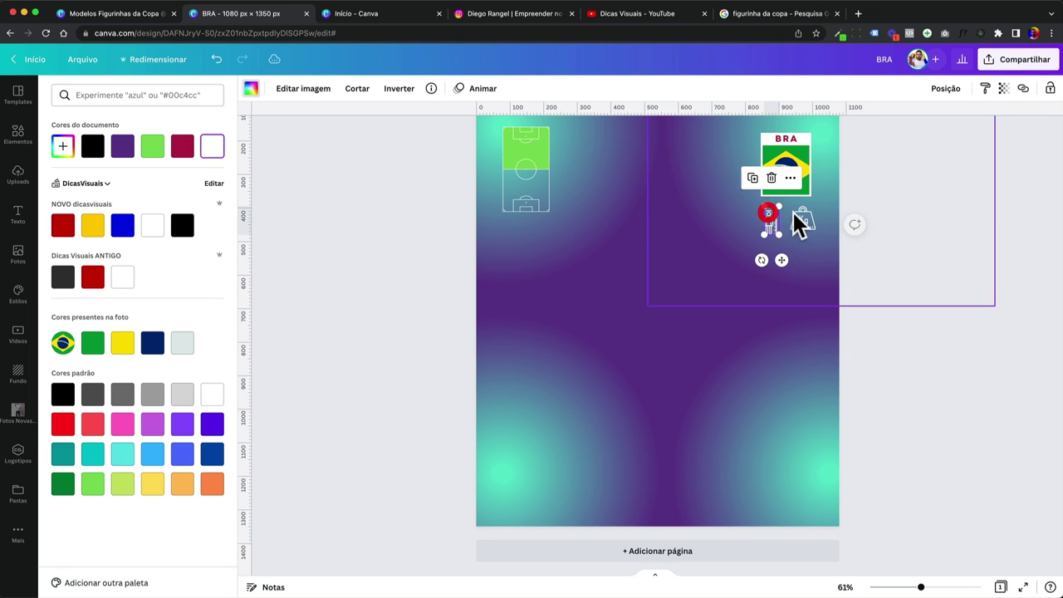
pyautogui.click(803, 218)
pyautogui.scroll(3, 891, 247)
pyautogui.click(938, 259)
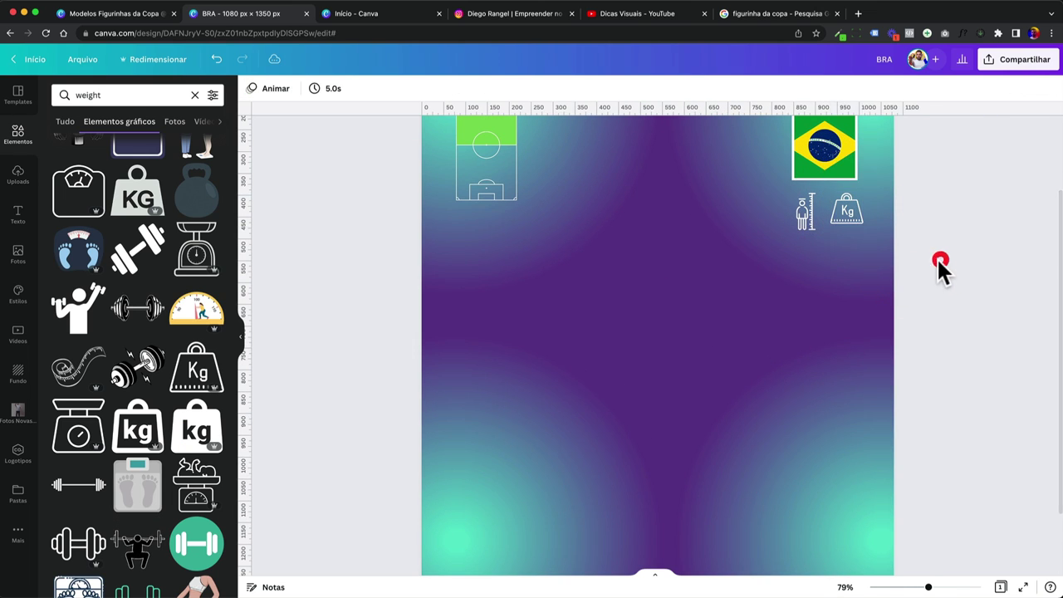
# Step: Add a text box reading 1,70 in the Codec Pro ExtraBold font
pyautogui.press('t')
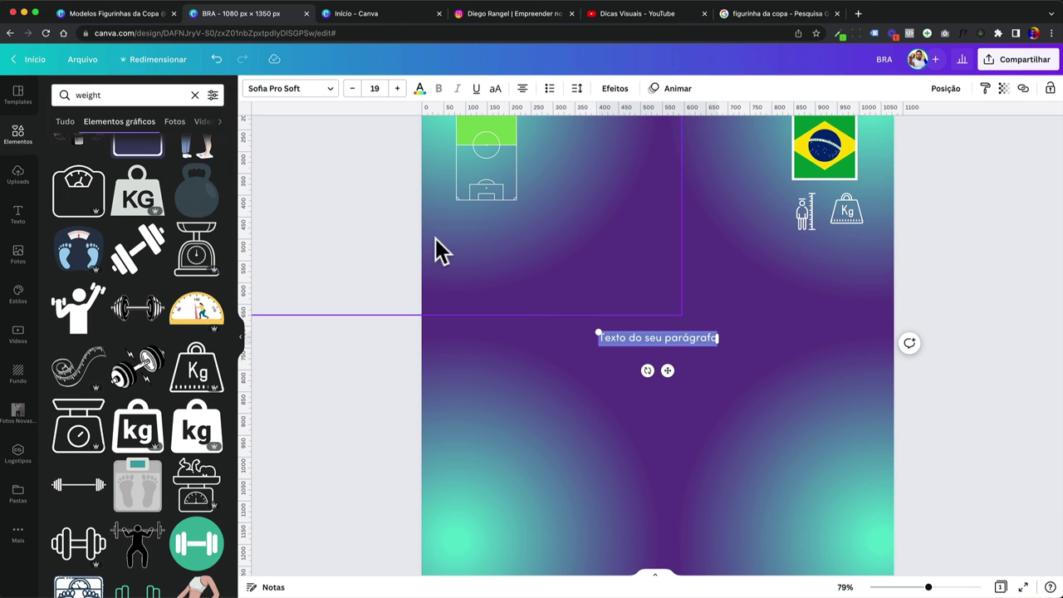
pyautogui.click(287, 89)
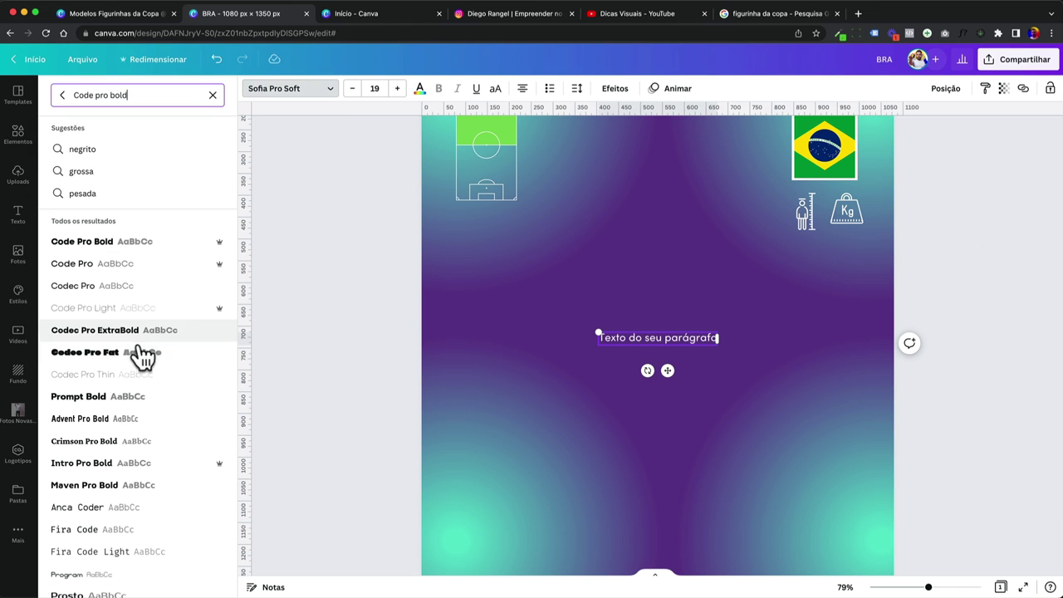
pyautogui.click(106, 333)
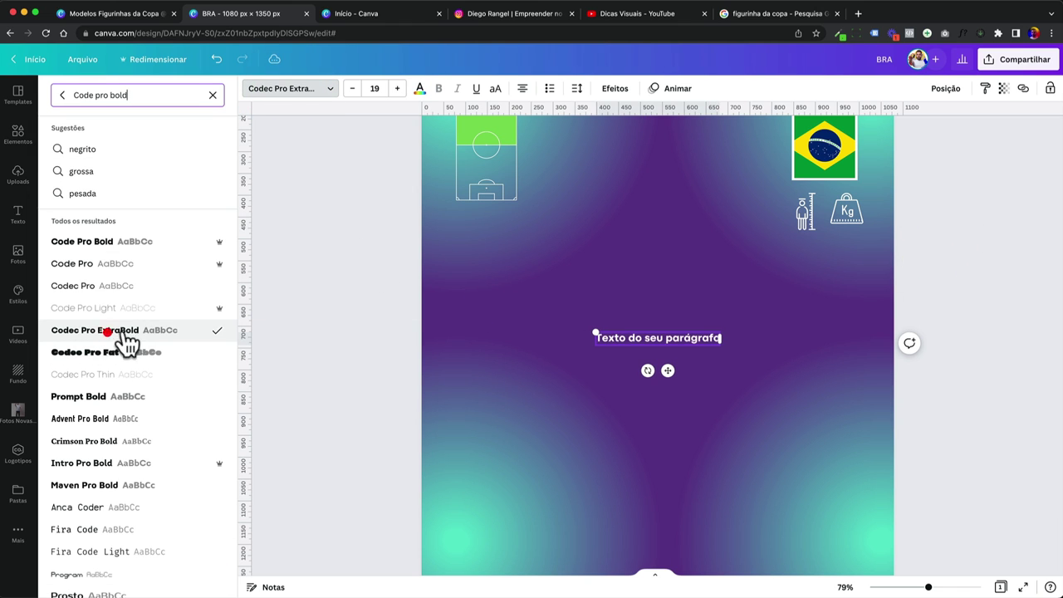
pyautogui.tripleClick(620, 340)
pyautogui.press('BackSpace')
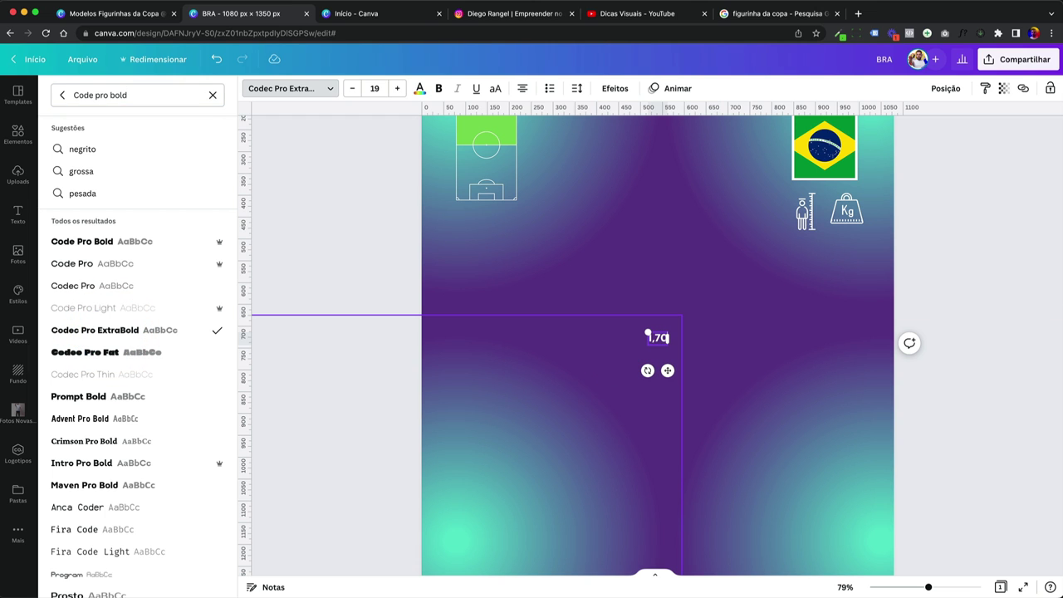
pyautogui.click(362, 261)
# Step: Place the 1,70 text under the height icon and a copy of it reading 80 under the Kg icon
pyautogui.click(651, 338)
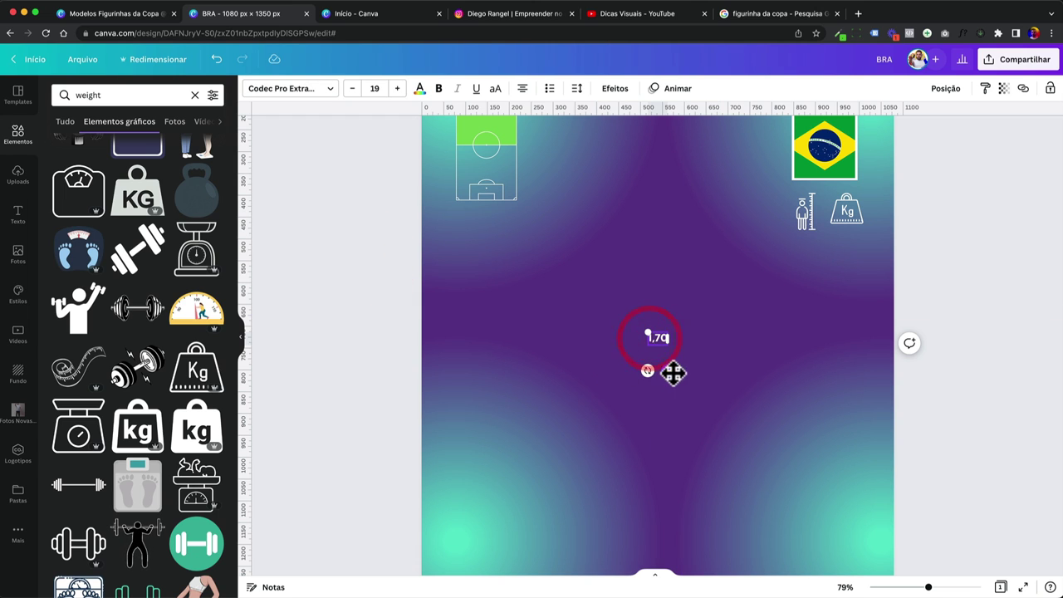
pyautogui.moveTo(673, 373); pyautogui.dragTo(858, 276)
pyautogui.write('8')
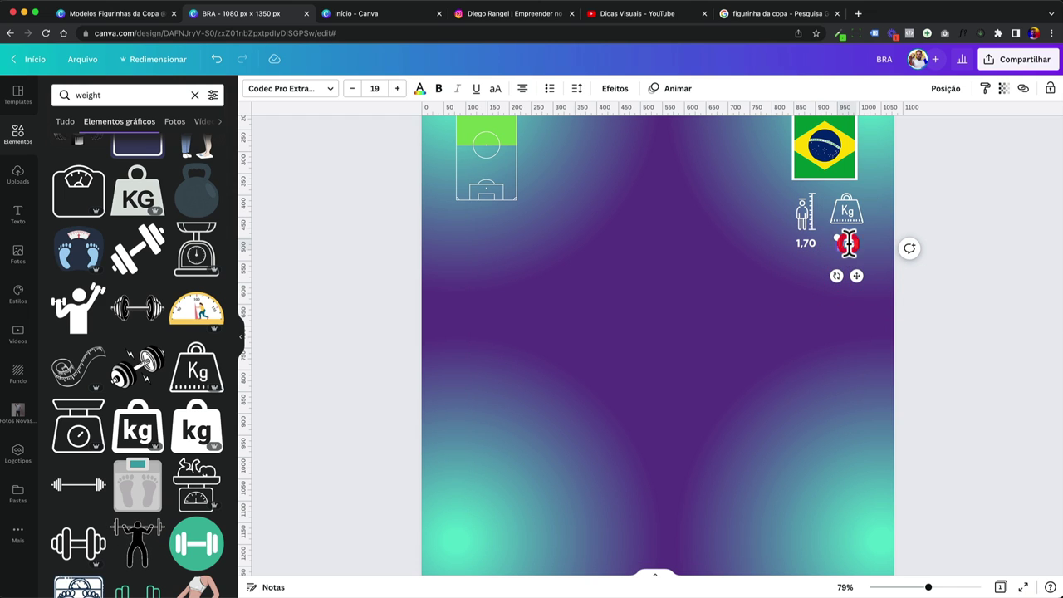
pyautogui.write('0')
pyautogui.click(936, 302)
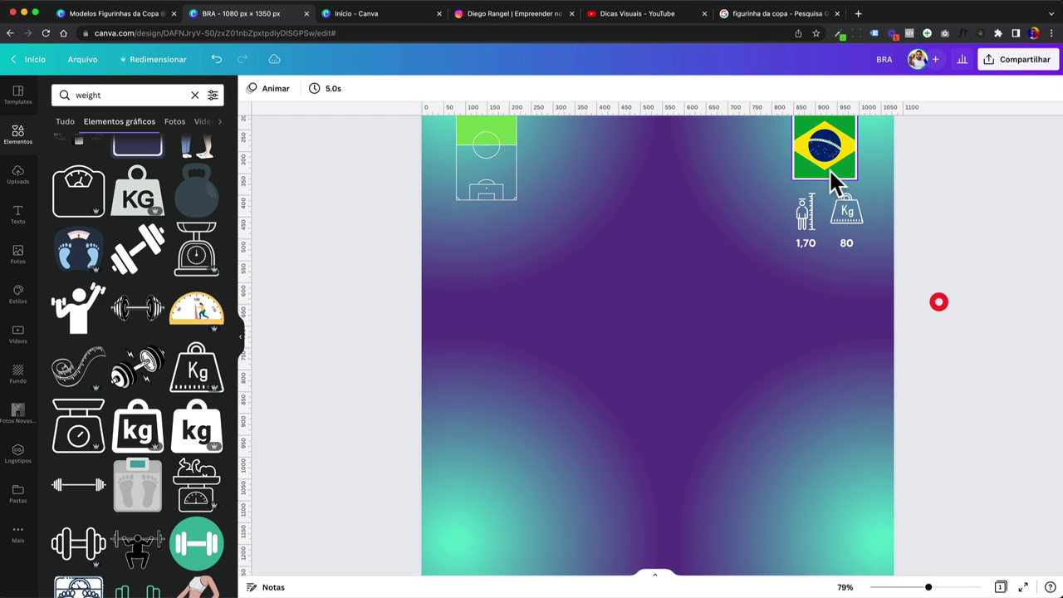
pyautogui.click(844, 209)
pyautogui.click(893, 247)
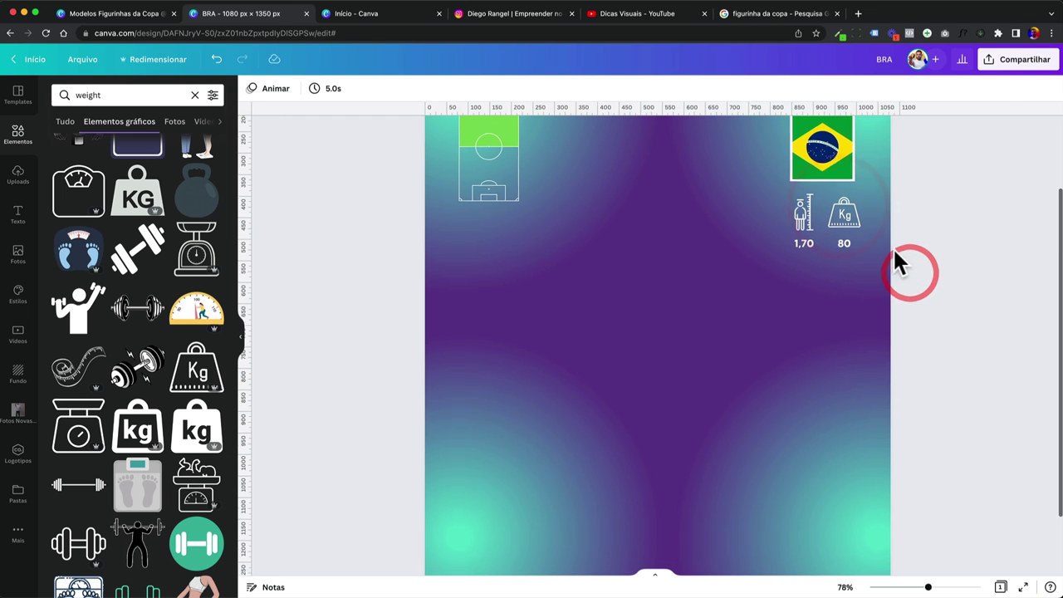
pyautogui.scroll(-3, 893, 246)
pyautogui.moveTo(814, 304); pyautogui.dragTo(789, 278)
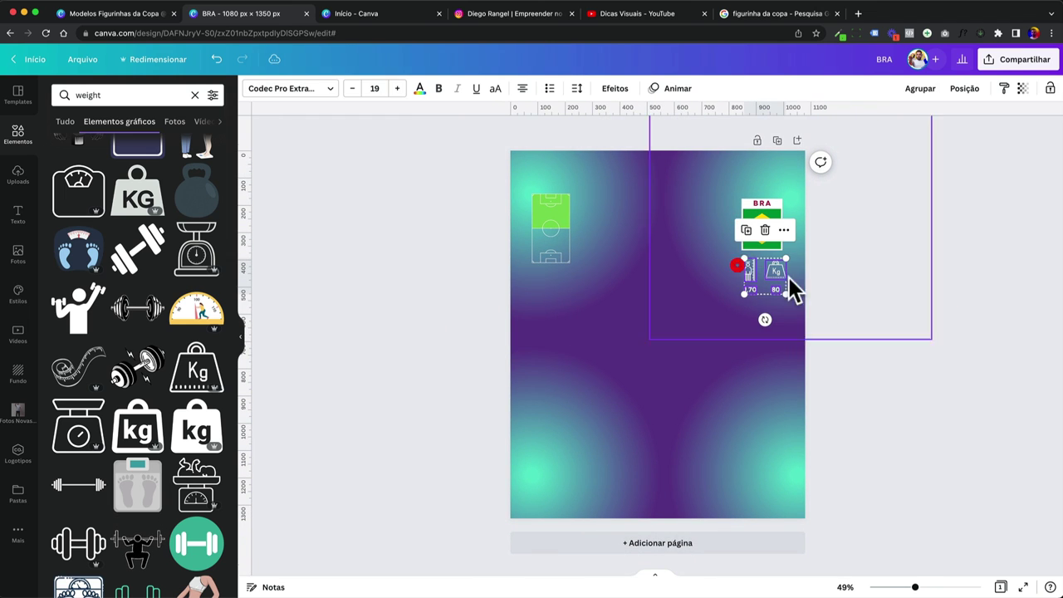
pyautogui.click(860, 295)
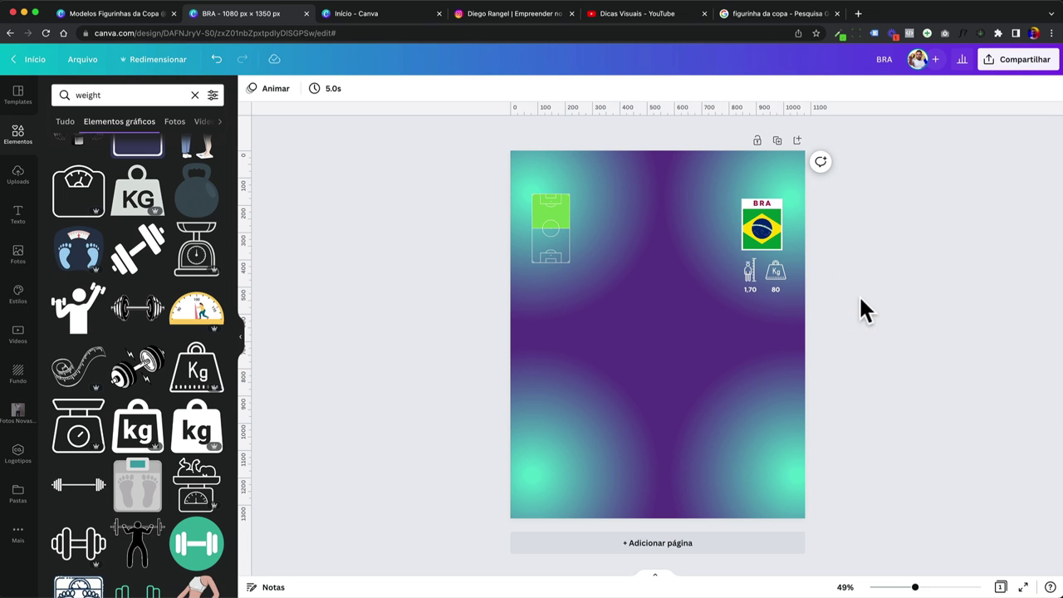
# Step: Examine the portrait, name plate and birth-date plate on the finished sticker model
pyautogui.click(147, 14)
pyautogui.scroll(-3, 609, 368)
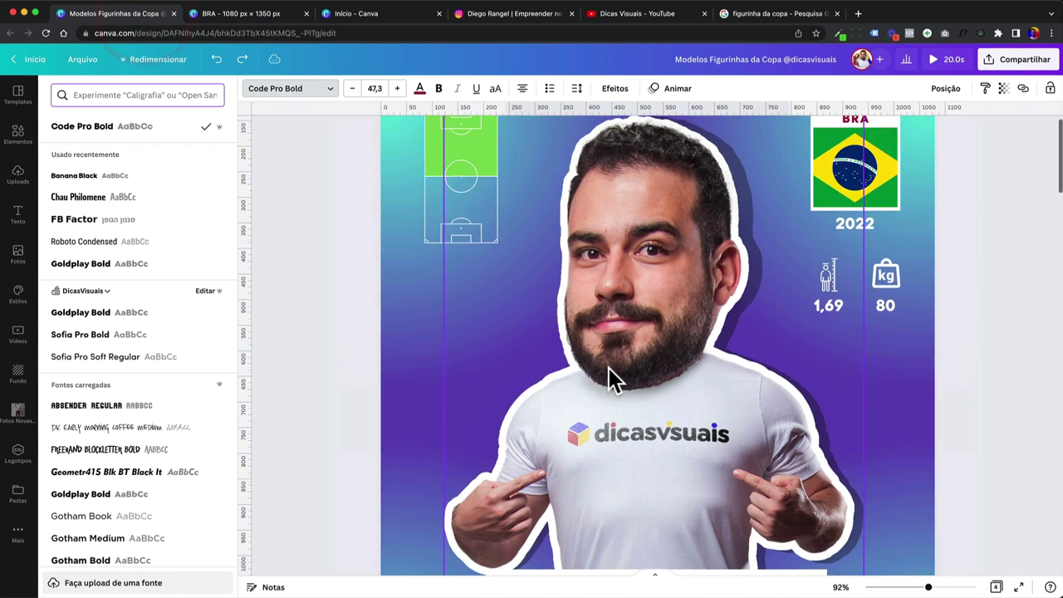
pyautogui.scroll(-2, 609, 378)
pyautogui.click(427, 402)
pyautogui.scroll(-1, 465, 349)
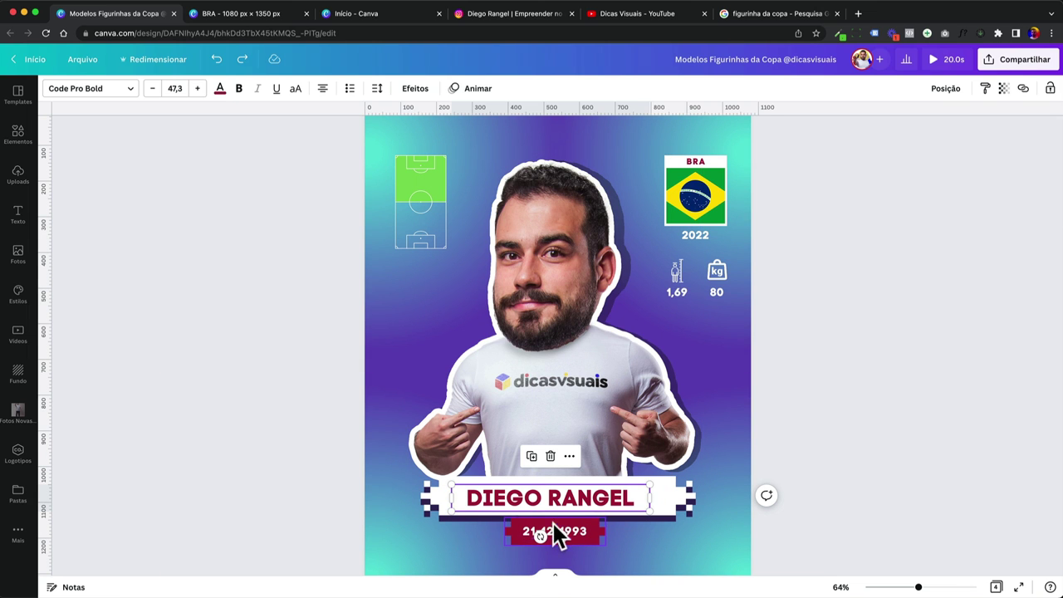
pyautogui.scroll(-1, 347, 498)
pyautogui.click(347, 499)
# Step: Return to the BRA design and insert the cut-out photo of the man pointing at his shirt from the photo folder
pyautogui.click(257, 14)
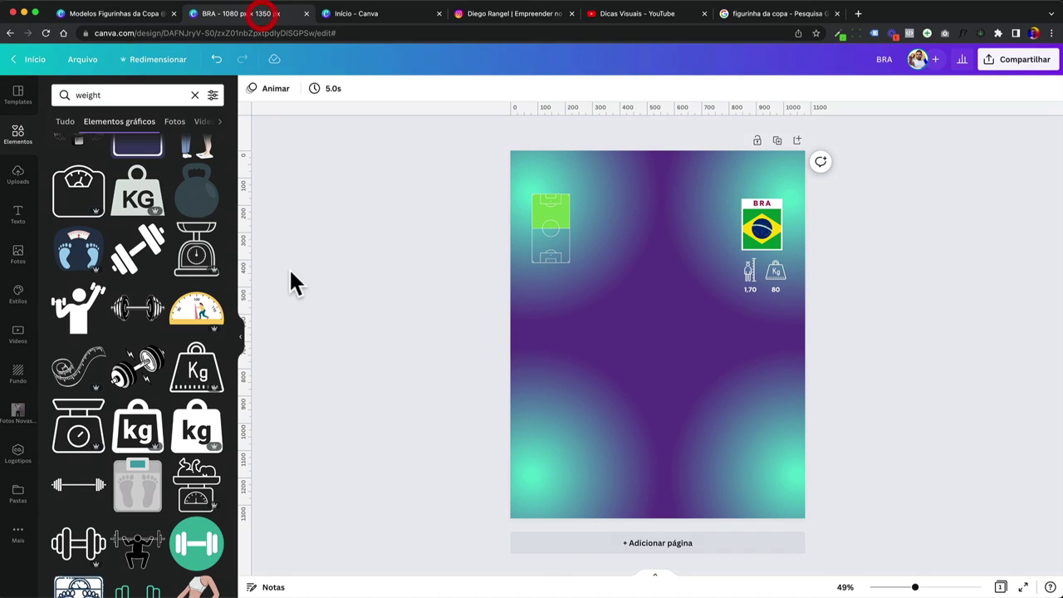
pyautogui.click(290, 273)
pyautogui.click(18, 413)
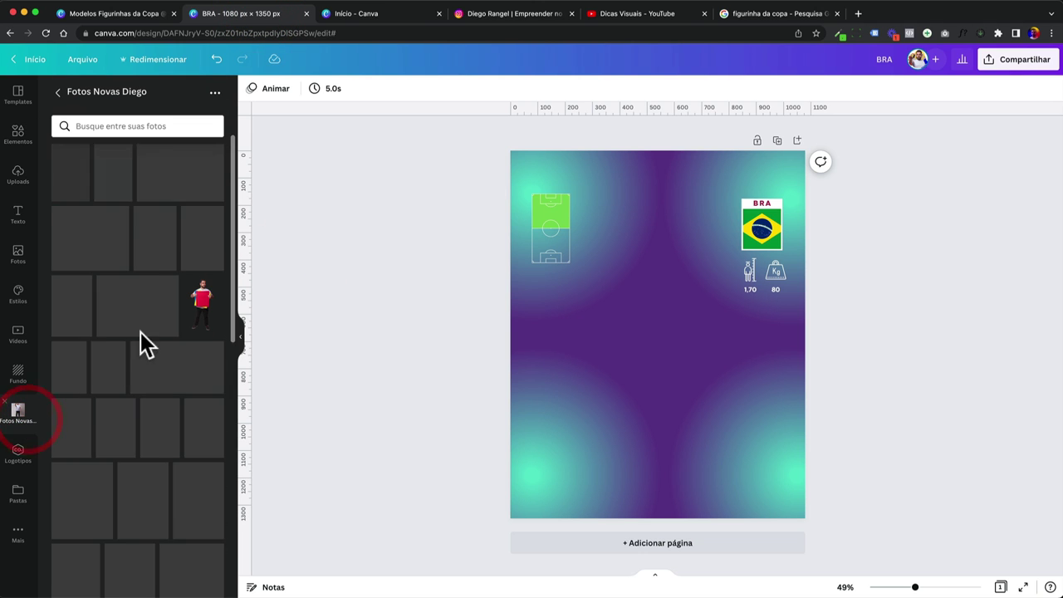
pyautogui.scroll(-3, 124, 274)
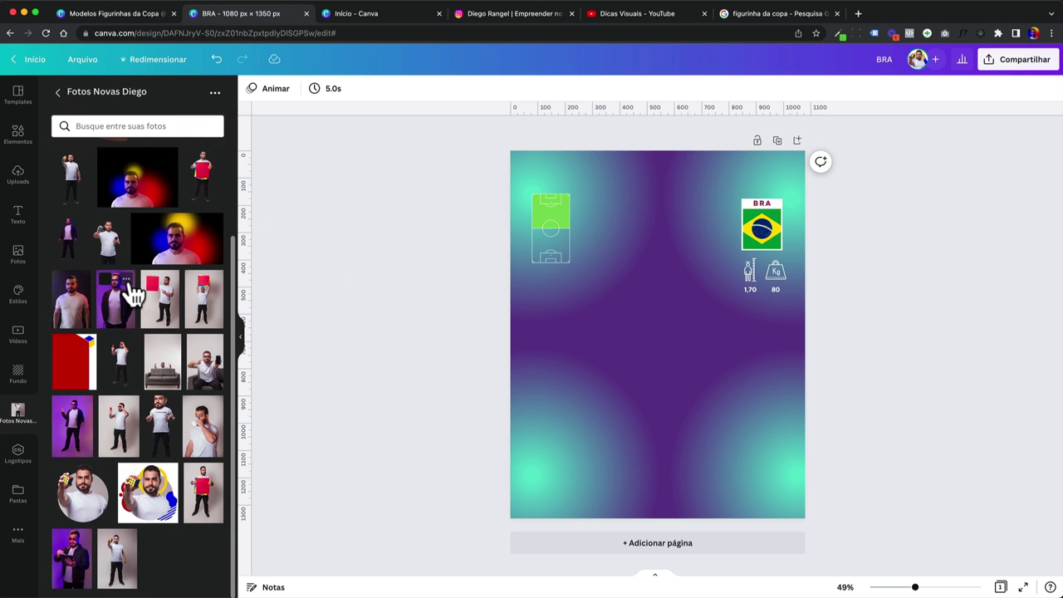
pyautogui.click(166, 428)
# Step: Crop the photo to the upper body, enlarge it to about 870 × 961 px and centre it on the page
pyautogui.moveTo(657, 495); pyautogui.dragTo(660, 314)
pyautogui.moveTo(709, 241); pyautogui.dragTo(768, 193)
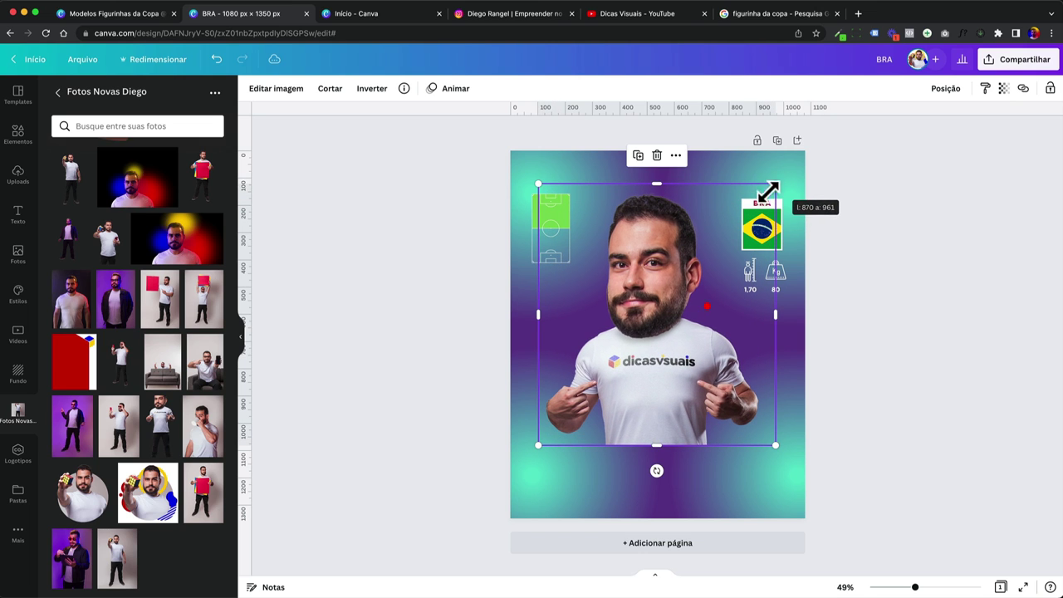
pyautogui.moveTo(684, 361); pyautogui.dragTo(680, 358)
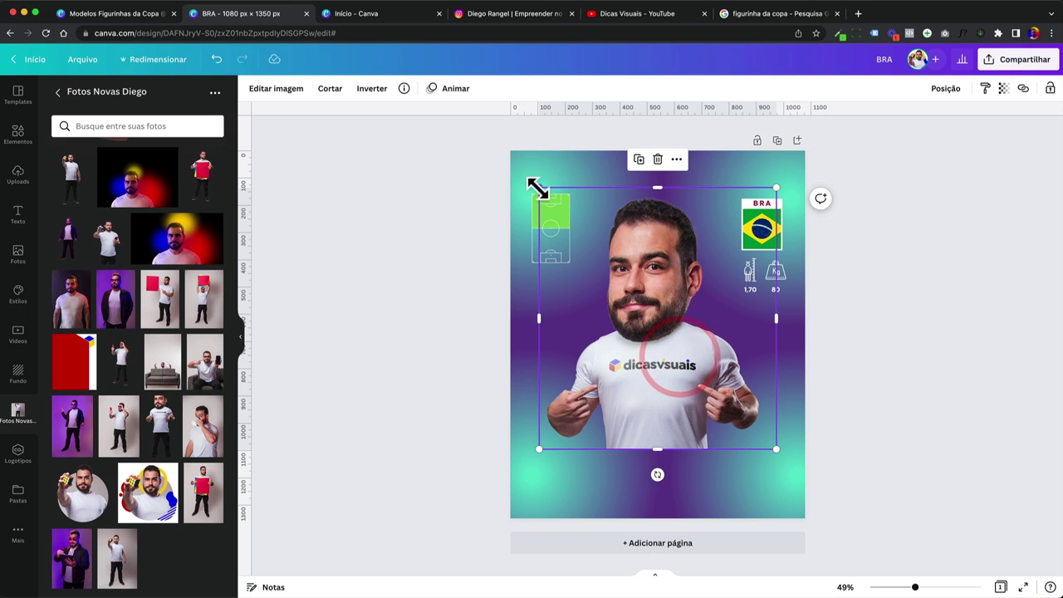
pyautogui.click(538, 191)
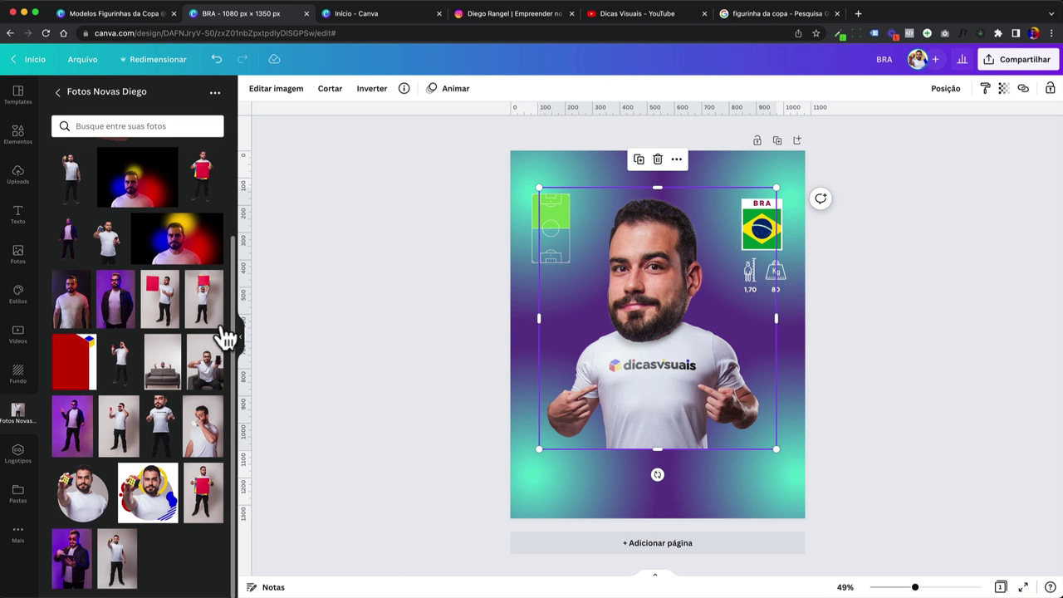
# Step: Compare the portrait with the Argentina sticker reference and the finished model, and move it slightly lower on the page
pyautogui.click(739, 13)
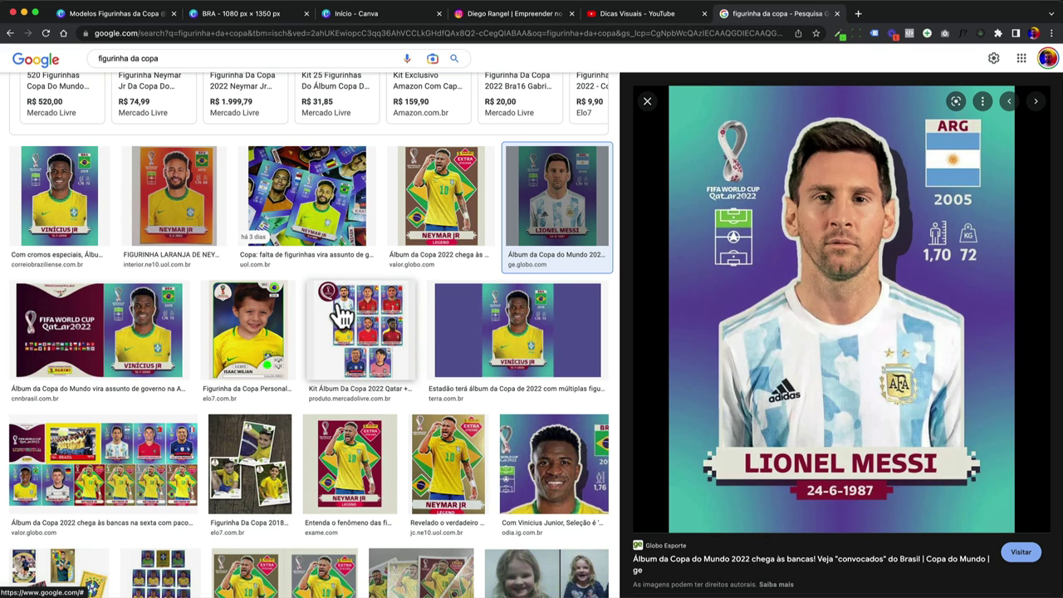
pyautogui.click(280, 19)
pyautogui.moveTo(638, 308); pyautogui.dragTo(638, 318)
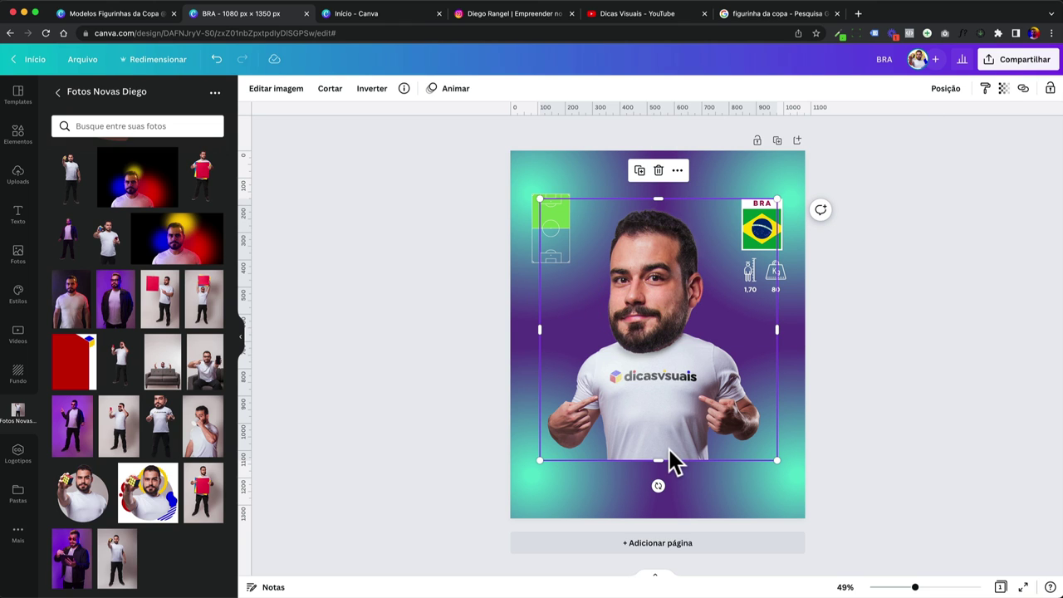
pyautogui.click(153, 18)
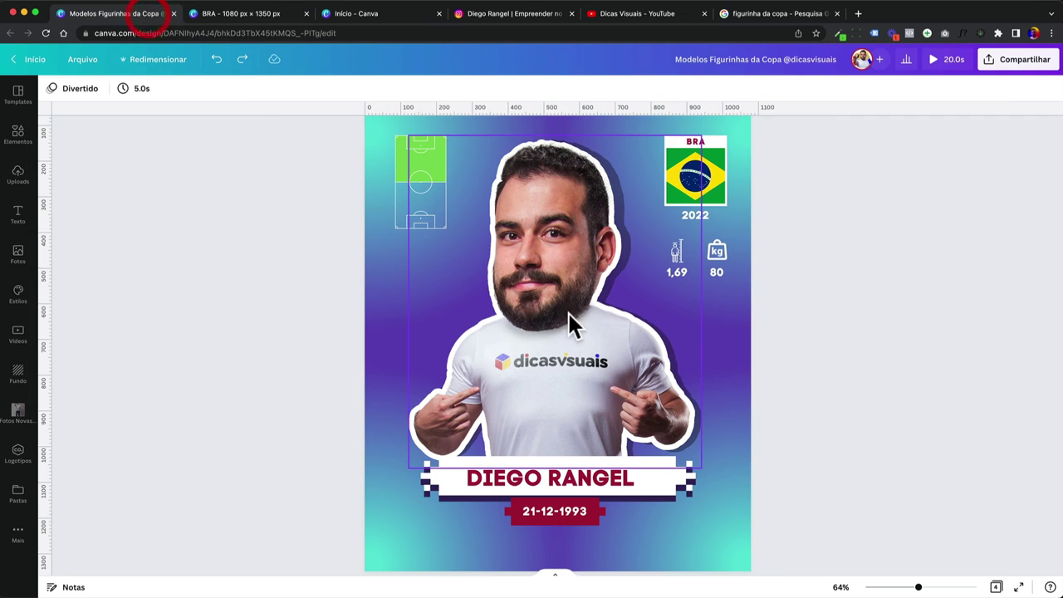
pyautogui.click(208, 15)
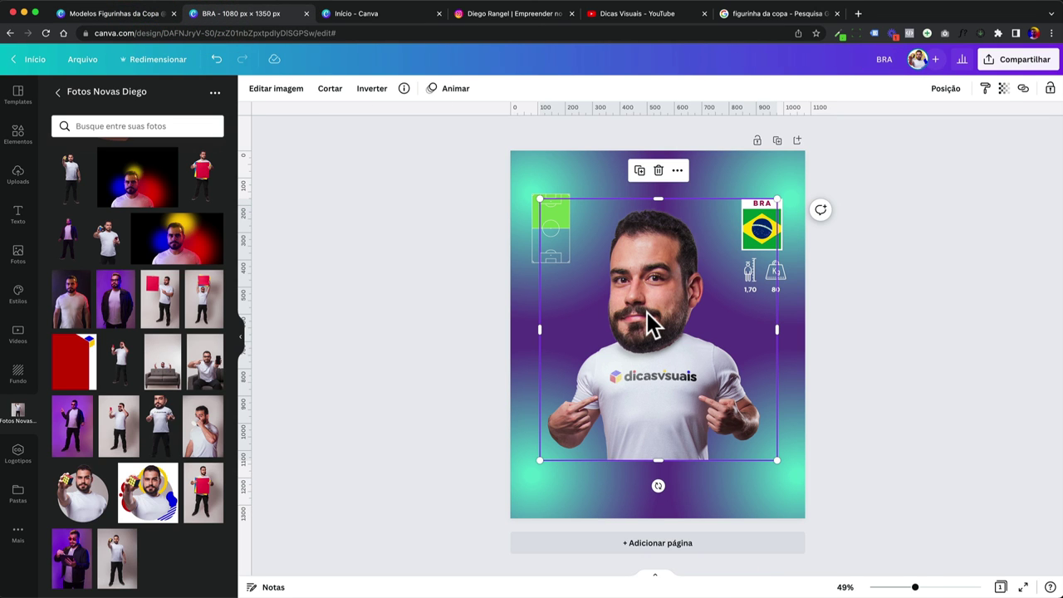
# Step: Search the portrait's image effects for "som" to find the shadow effects
pyautogui.click(281, 93)
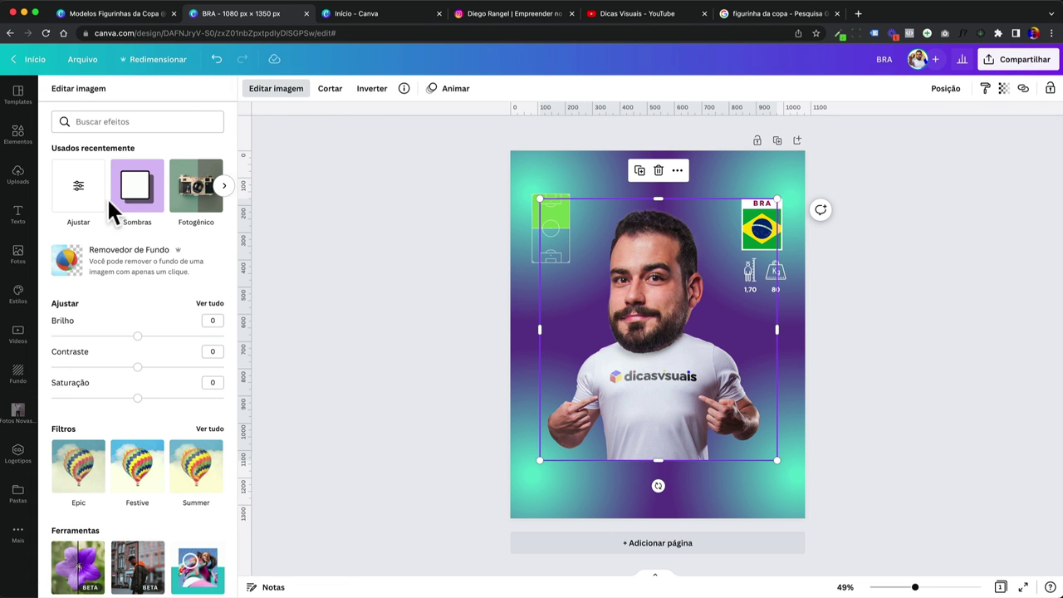
pyautogui.scroll(-20, 141, 395)
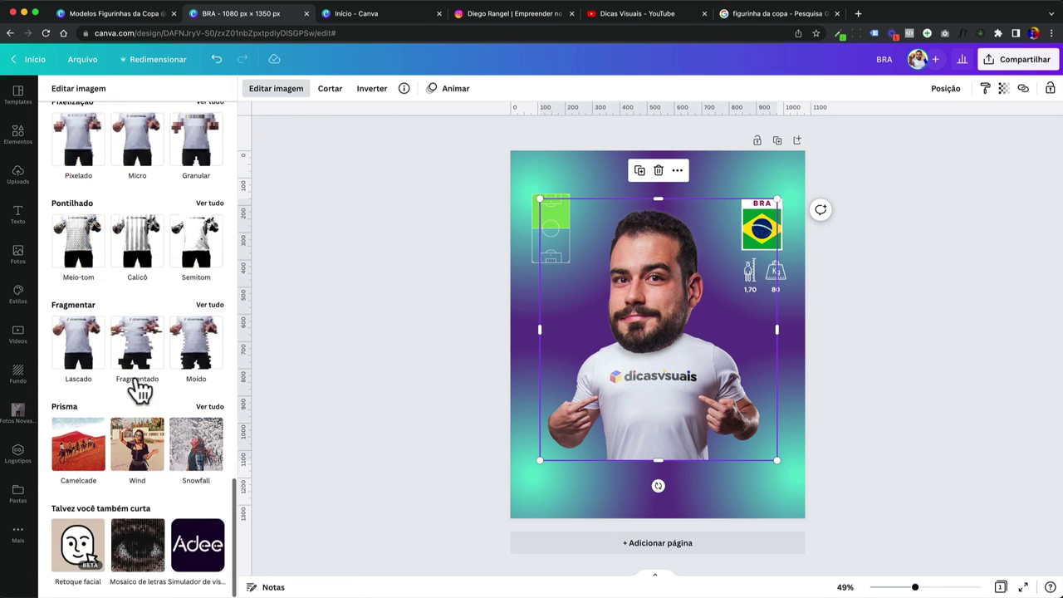
pyautogui.scroll(-10, 146, 349)
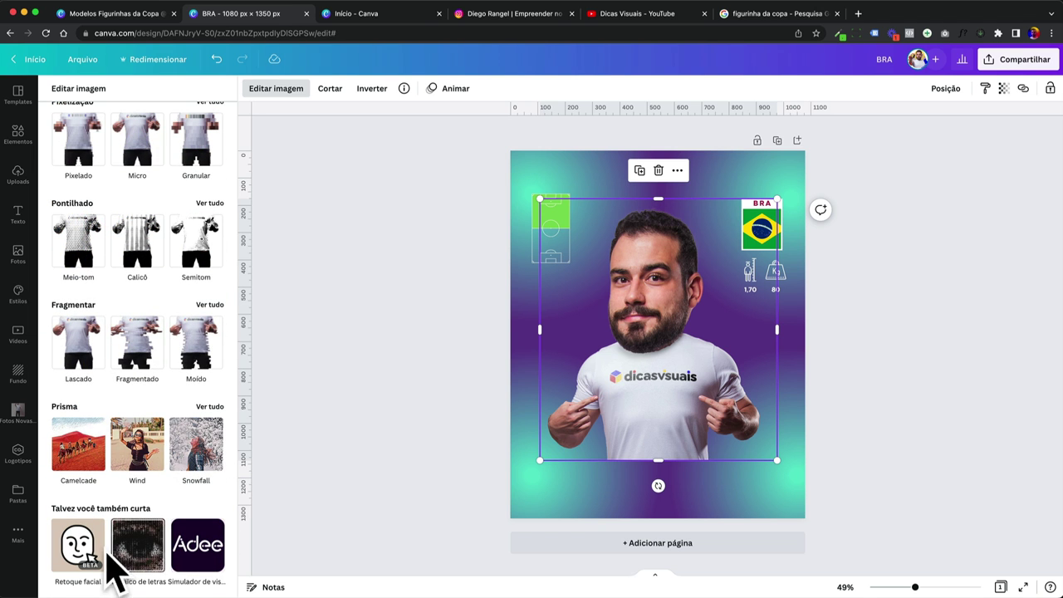
pyautogui.scroll(20, 138, 555)
pyautogui.click(109, 122)
pyautogui.write('sm')
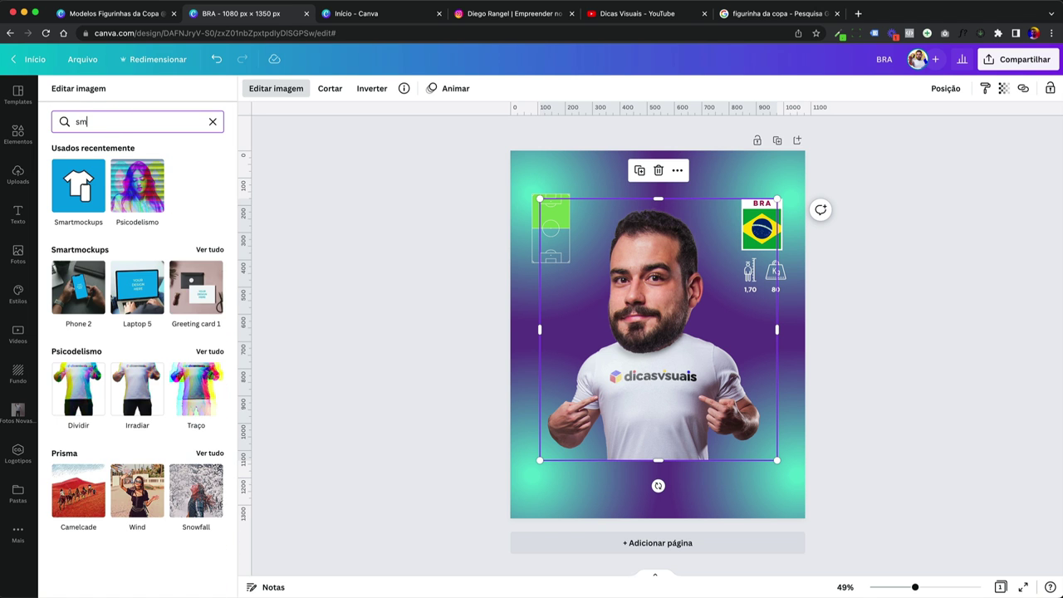
pyautogui.press('BackSpace')
pyautogui.write('om')
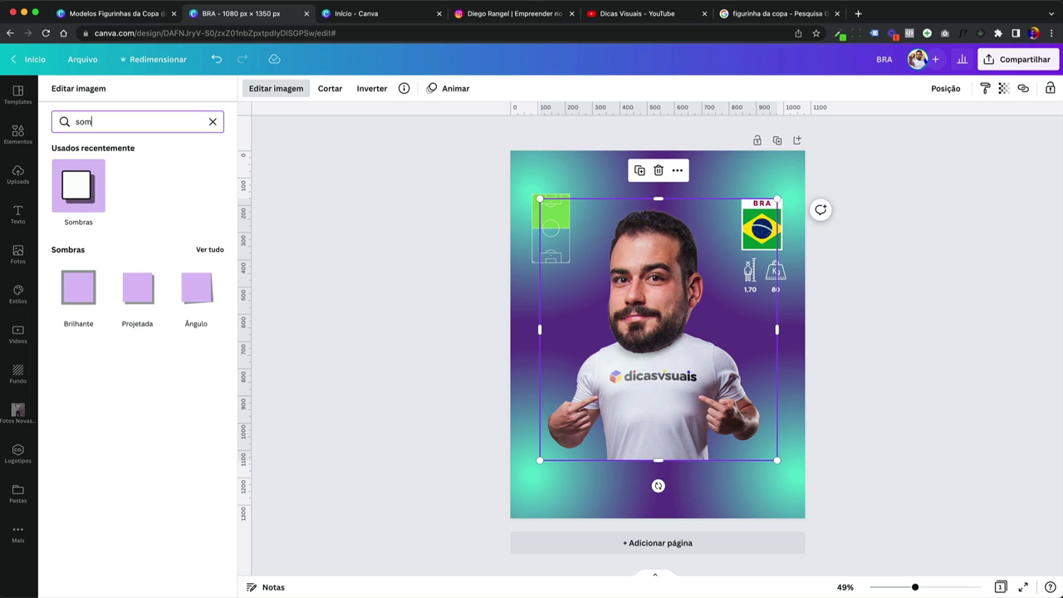
# Step: Add a Brilhante shadow to the portrait with blur 0 and size 20
pyautogui.click(83, 191)
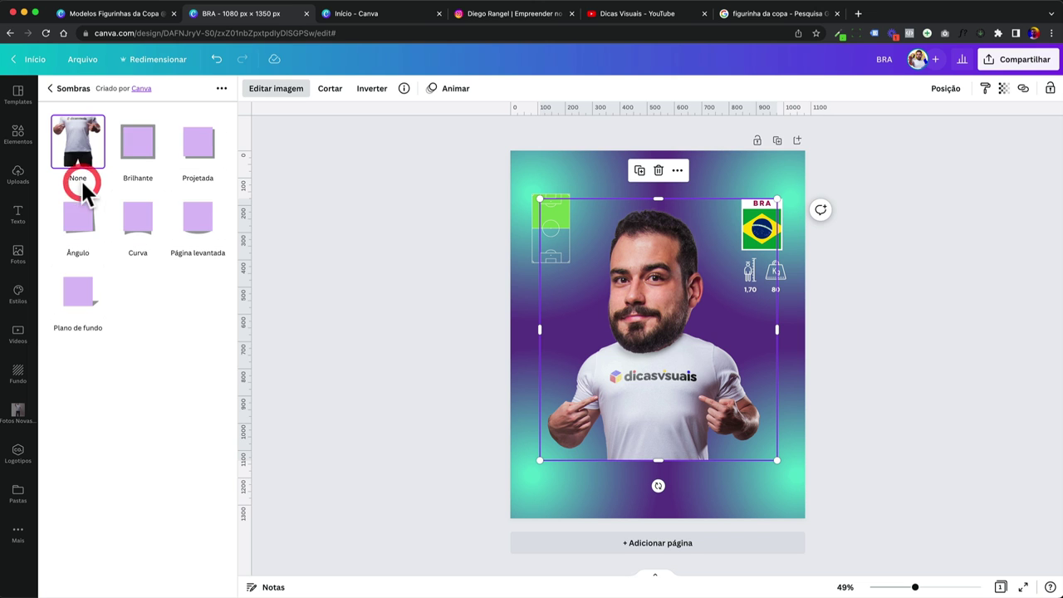
pyautogui.click(142, 152)
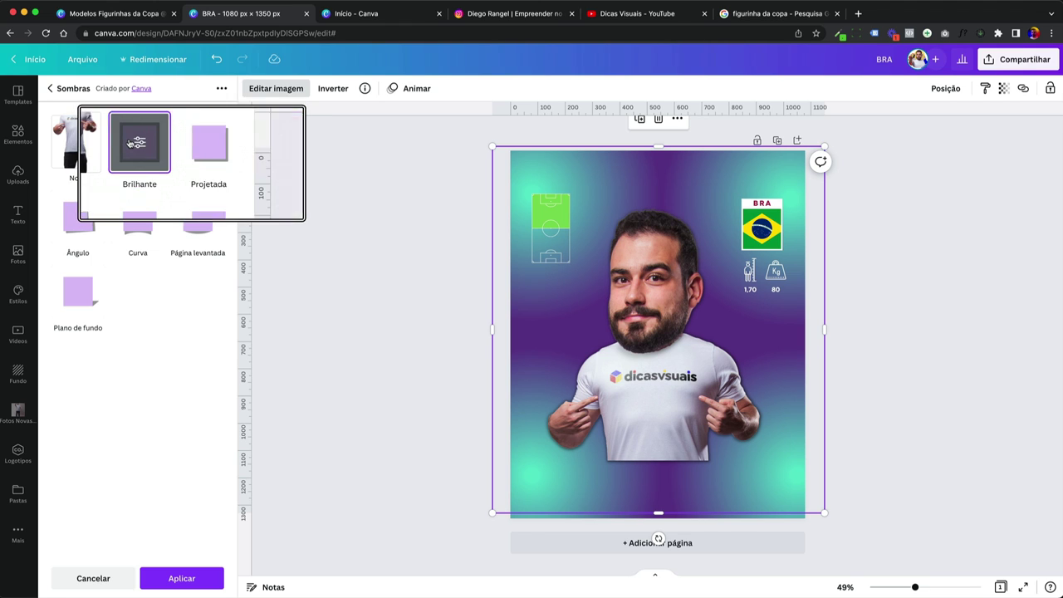
pyautogui.click(140, 150)
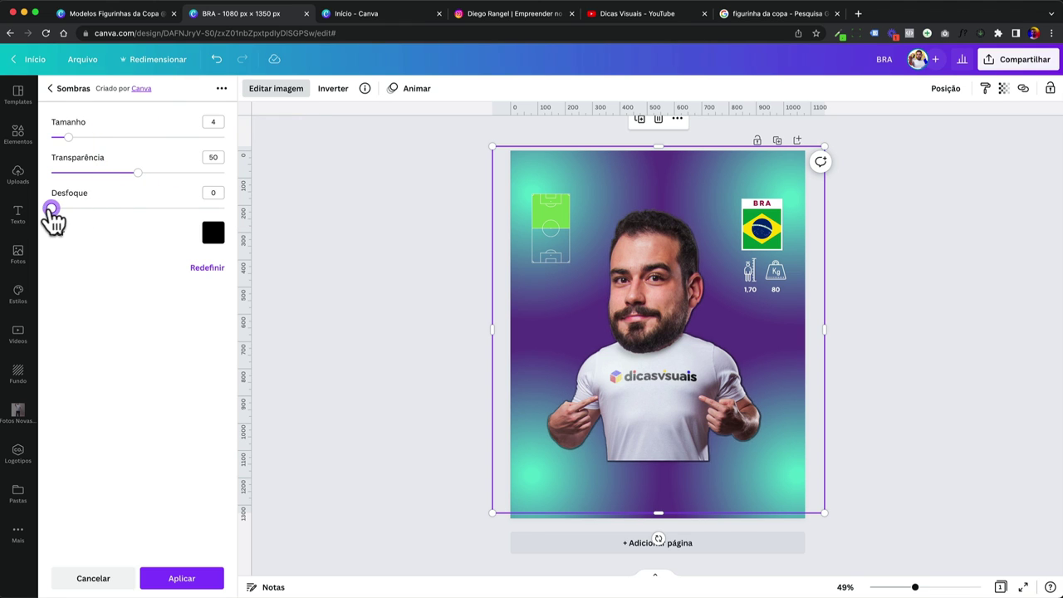
pyautogui.moveTo(69, 137); pyautogui.dragTo(133, 137)
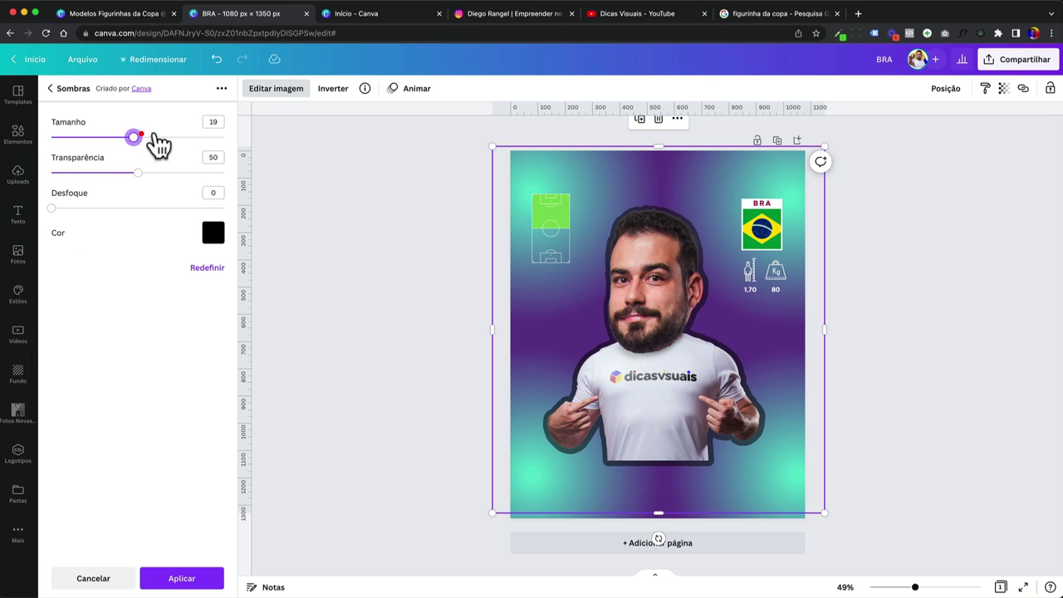
pyautogui.click(207, 121)
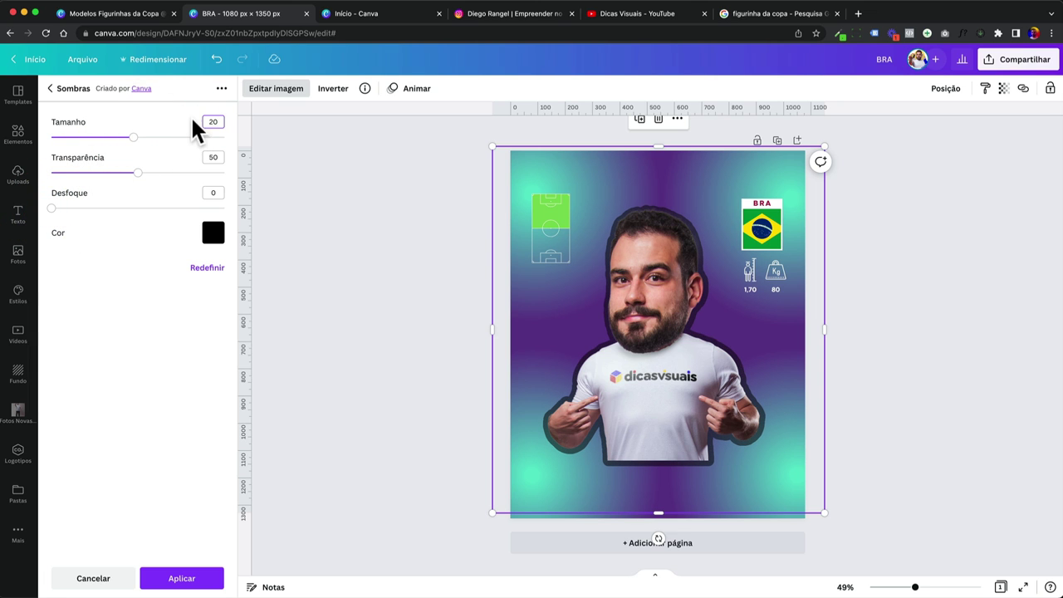
pyautogui.write('20')
# Step: Set the portrait outline's Transparência to 100 and its colour to white, and apply the effect
pyautogui.moveTo(138, 172); pyautogui.dragTo(225, 172)
pyautogui.click(216, 230)
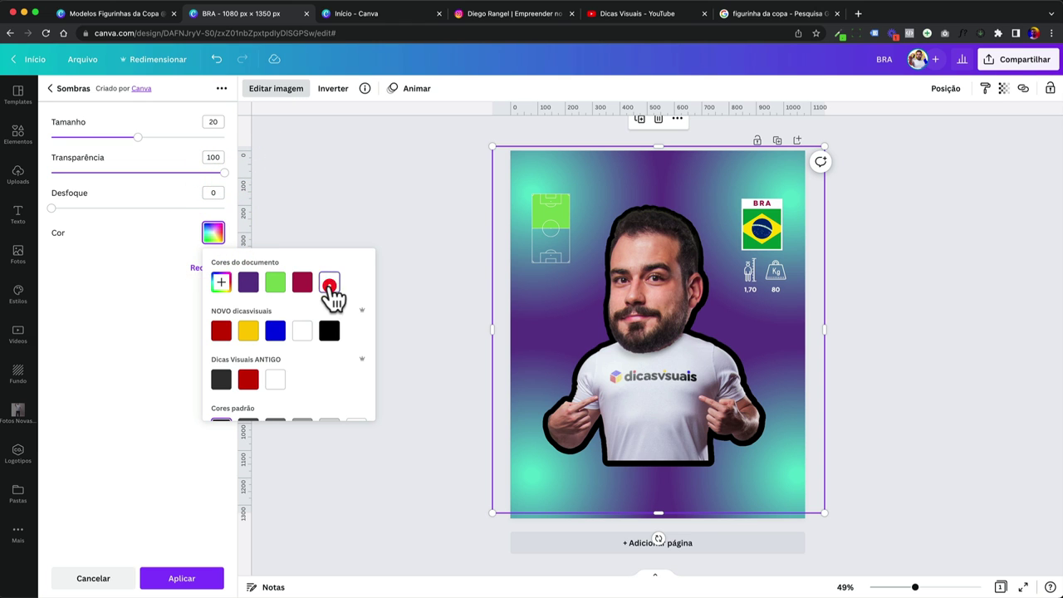
pyautogui.click(329, 284)
pyautogui.click(174, 423)
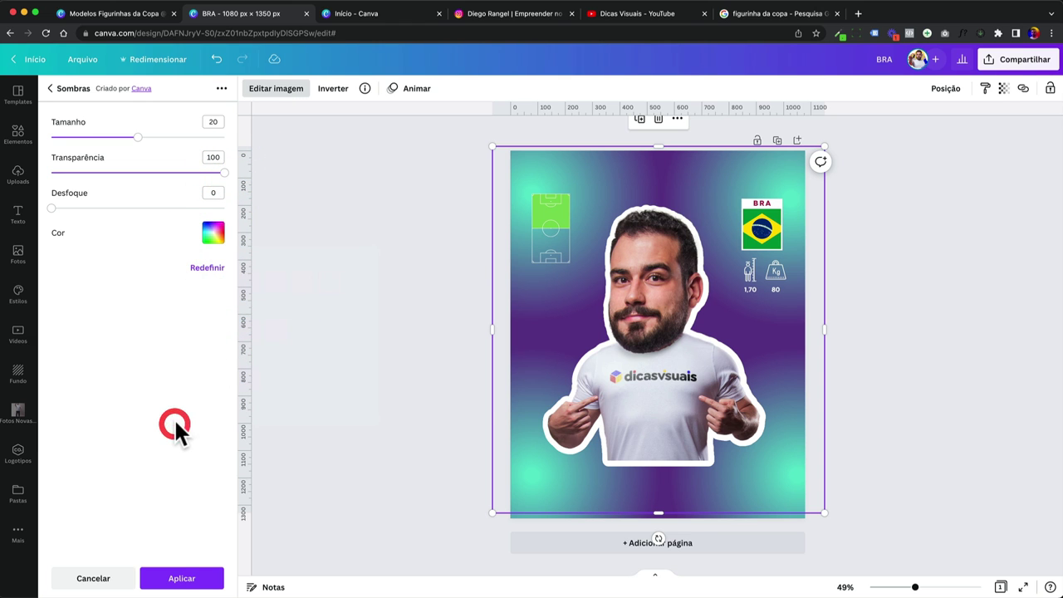
pyautogui.click(174, 579)
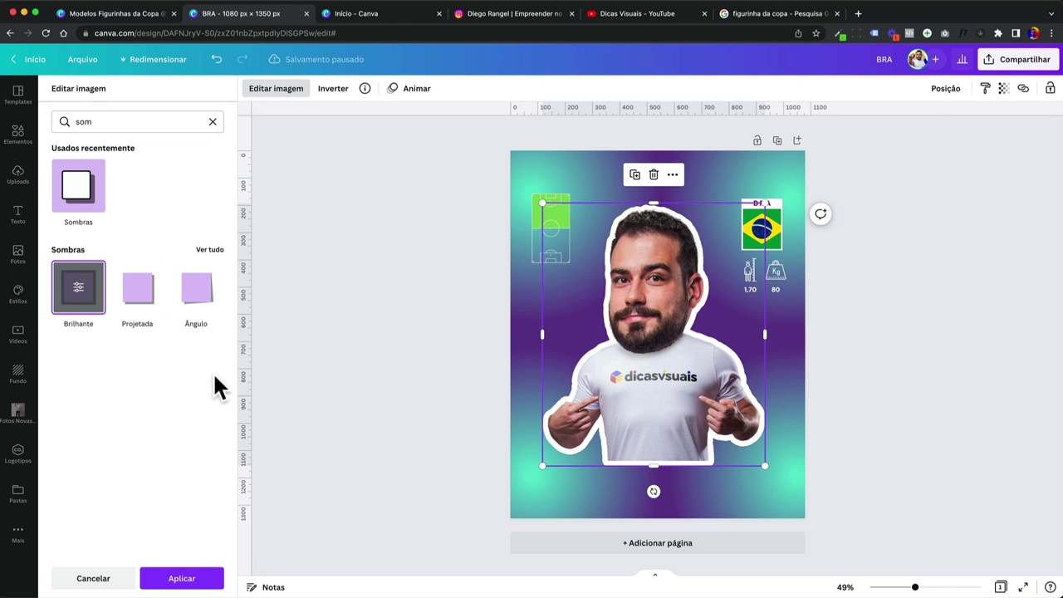
pyautogui.click(184, 579)
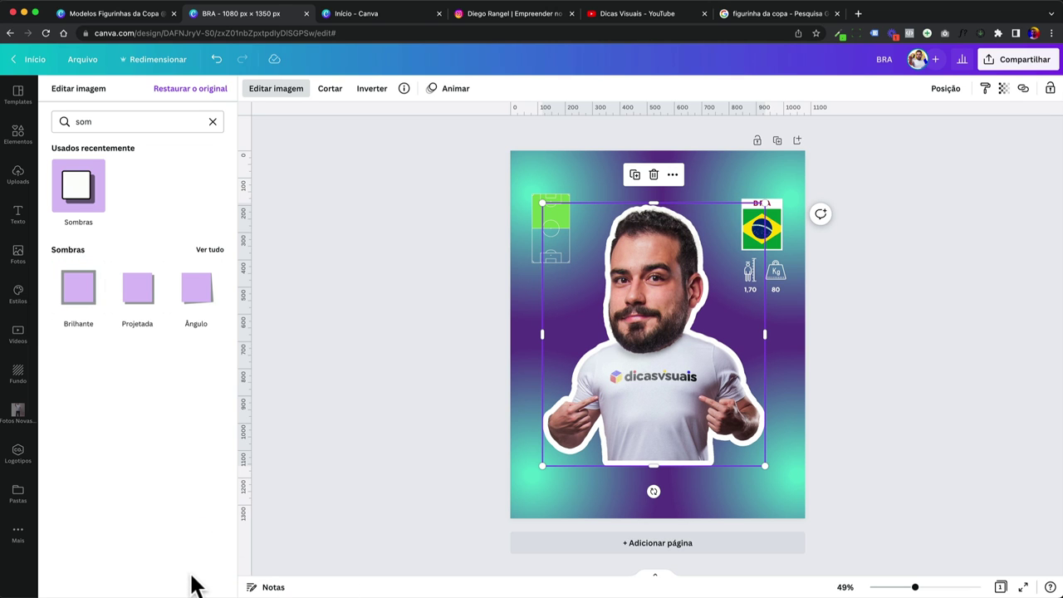
# Step: Apply a Projetada shadow to the outlined portrait with direction Direita, distance 3, transparency 24 and blur 0
pyautogui.moveTo(645, 325); pyautogui.dragTo(653, 317)
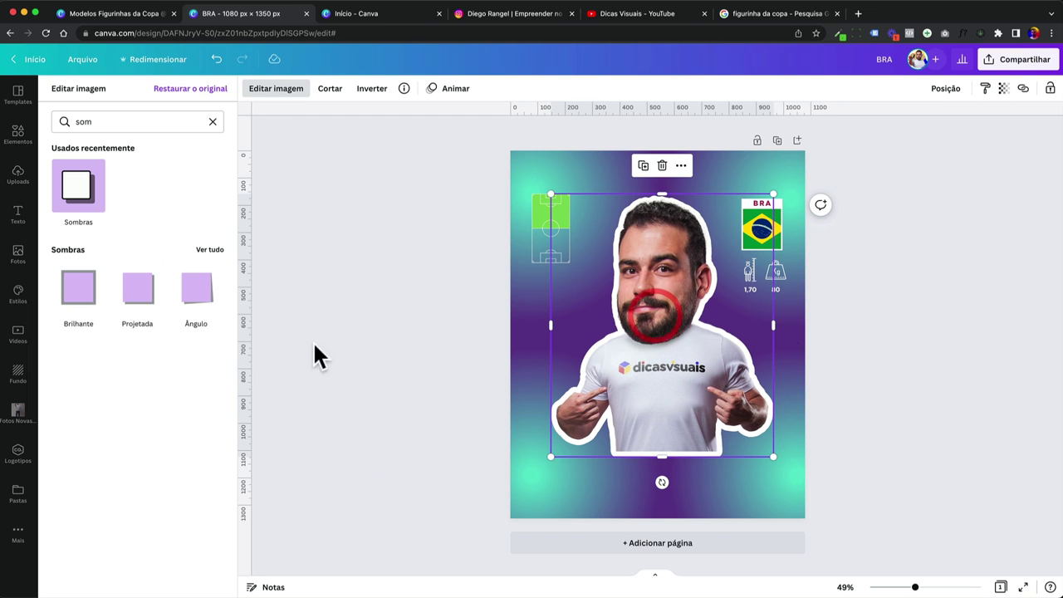
pyautogui.click(145, 295)
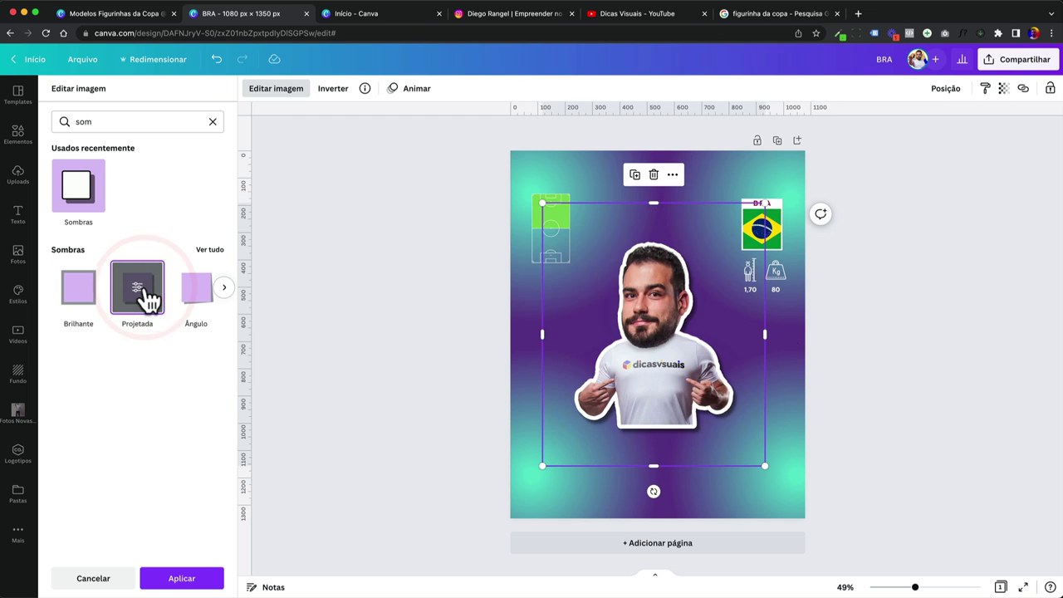
pyautogui.click(139, 296)
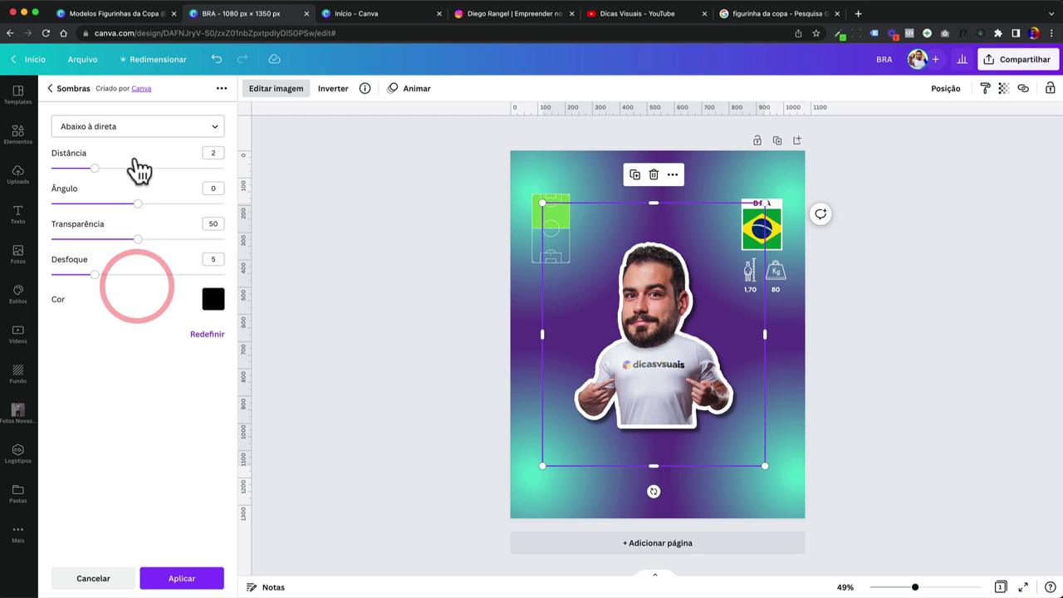
pyautogui.click(106, 130)
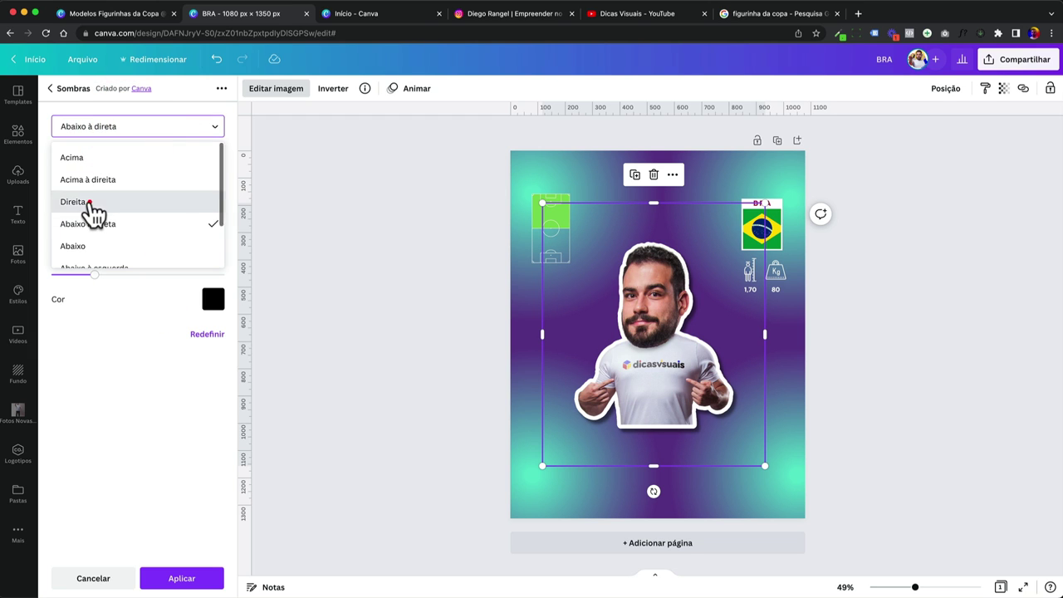
pyautogui.click(87, 204)
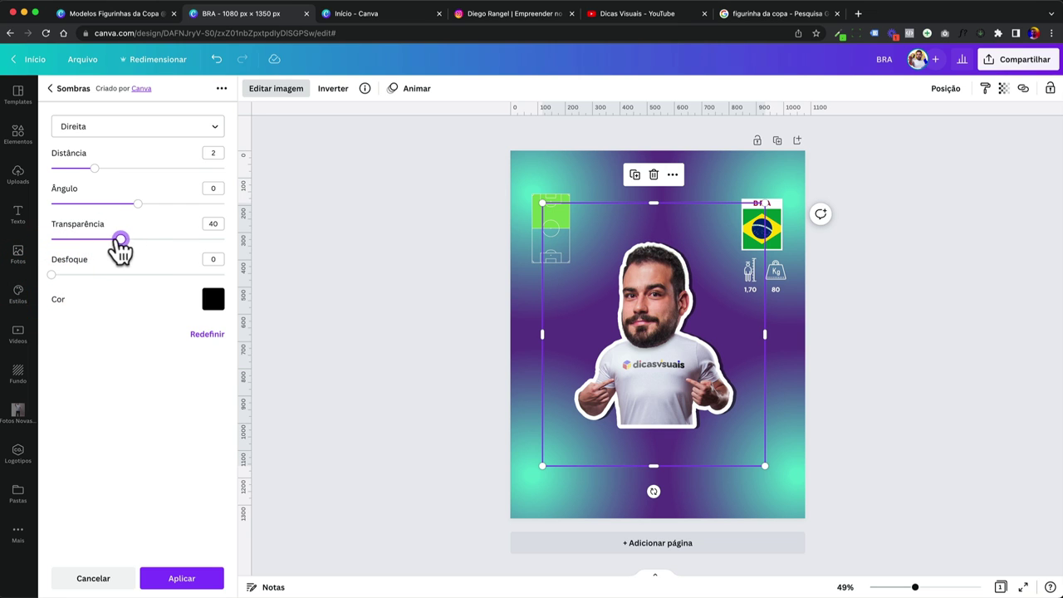
pyautogui.moveTo(94, 167); pyautogui.dragTo(117, 168)
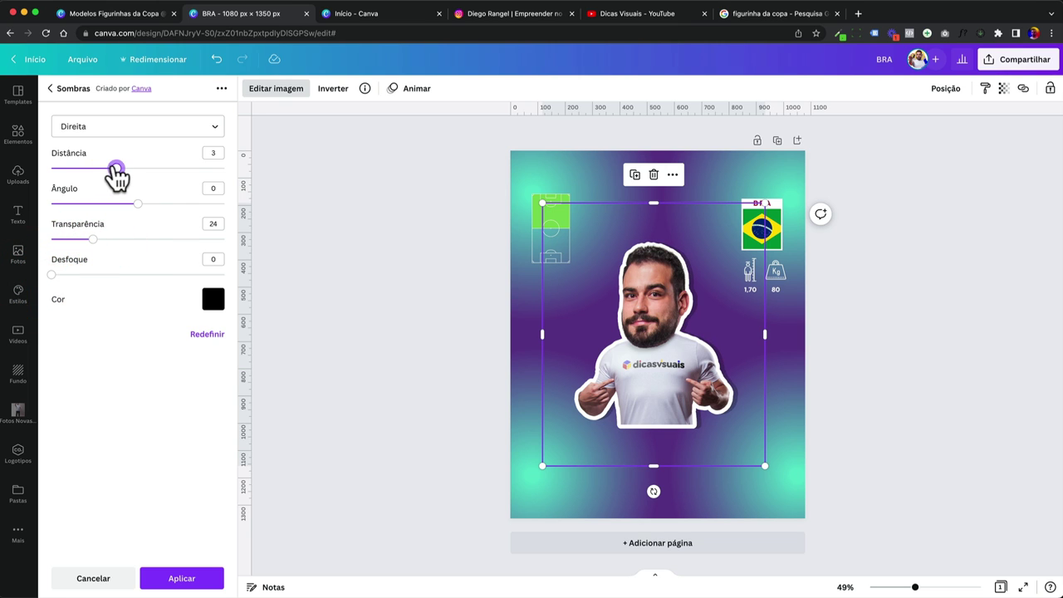
pyautogui.click(183, 578)
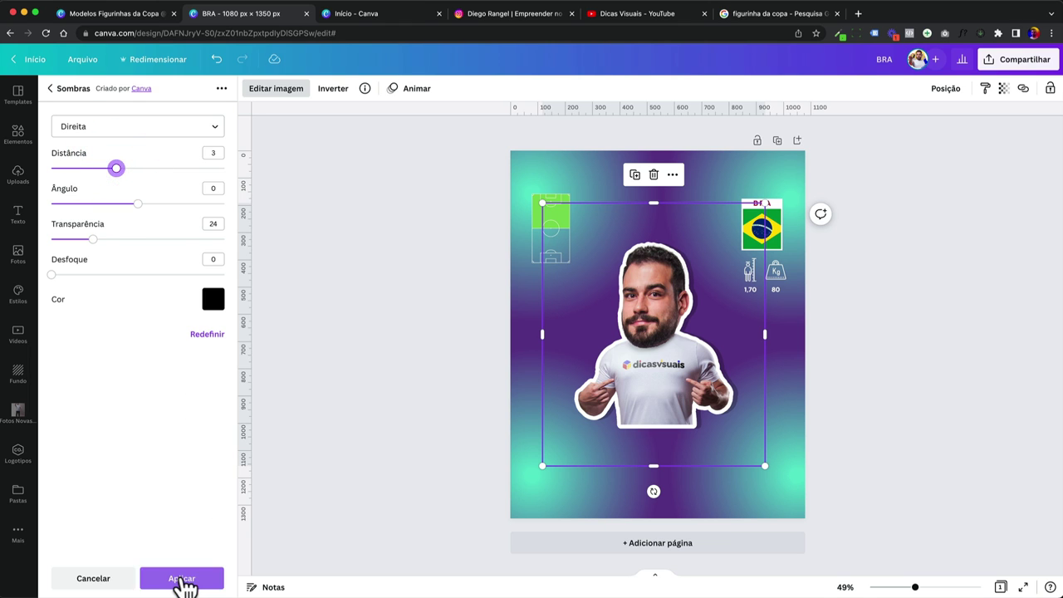
pyautogui.click(733, 394)
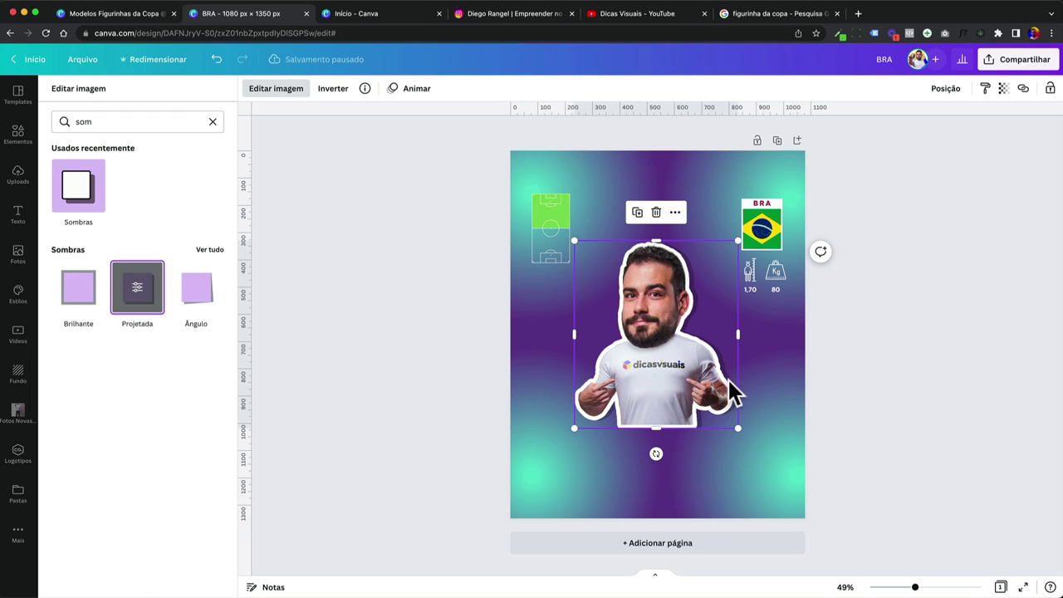
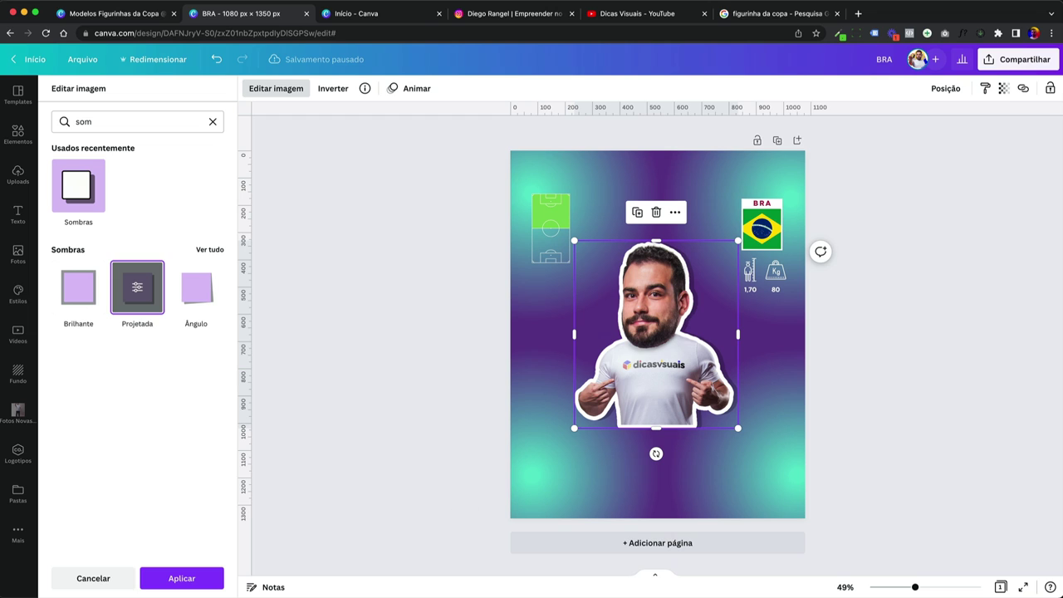
pyautogui.click(204, 576)
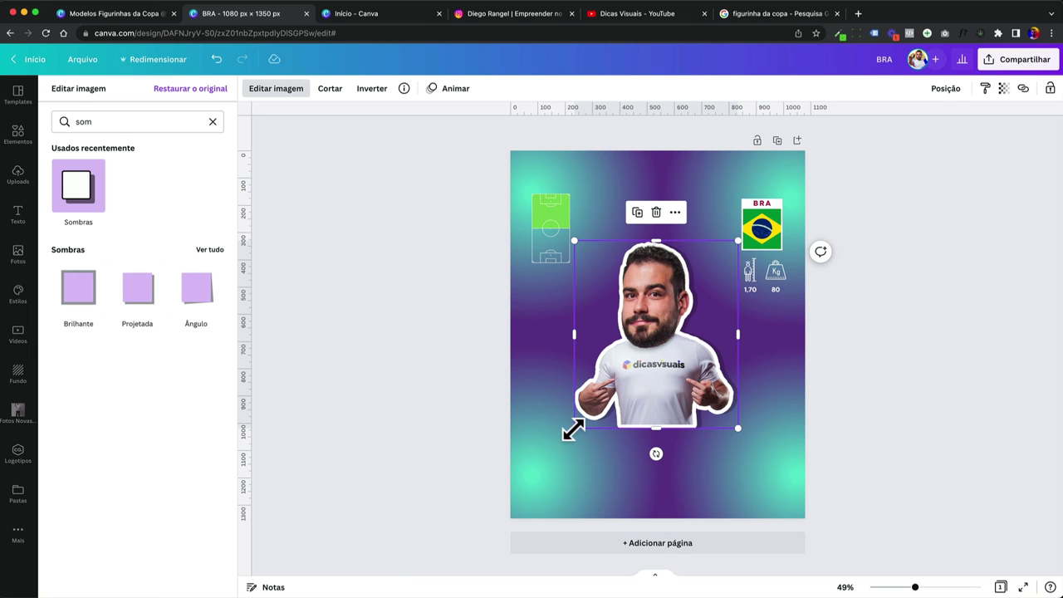
# Step: Enlarge the outlined portrait to about 800 × 920 px and move it slightly up on the page
pyautogui.moveTo(573, 429); pyautogui.dragTo(542, 457)
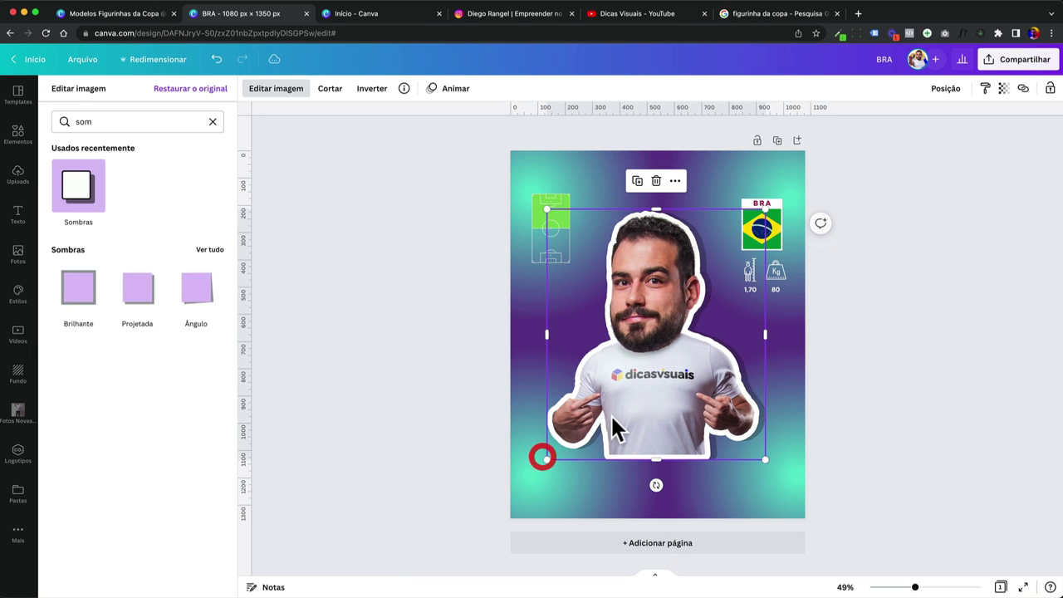
pyautogui.moveTo(612, 411); pyautogui.dragTo(609, 406)
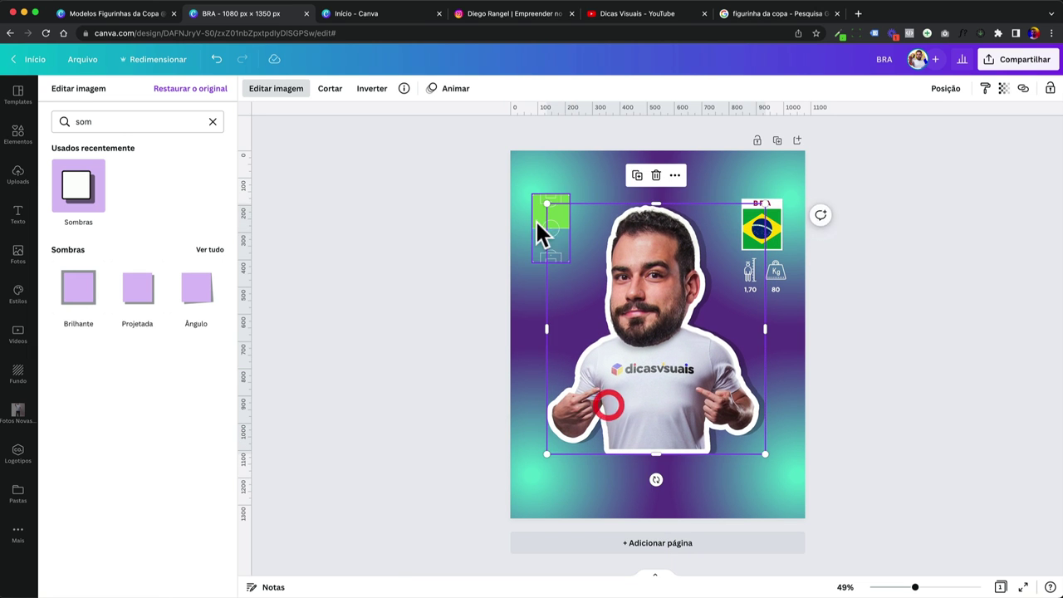
pyautogui.click(408, 279)
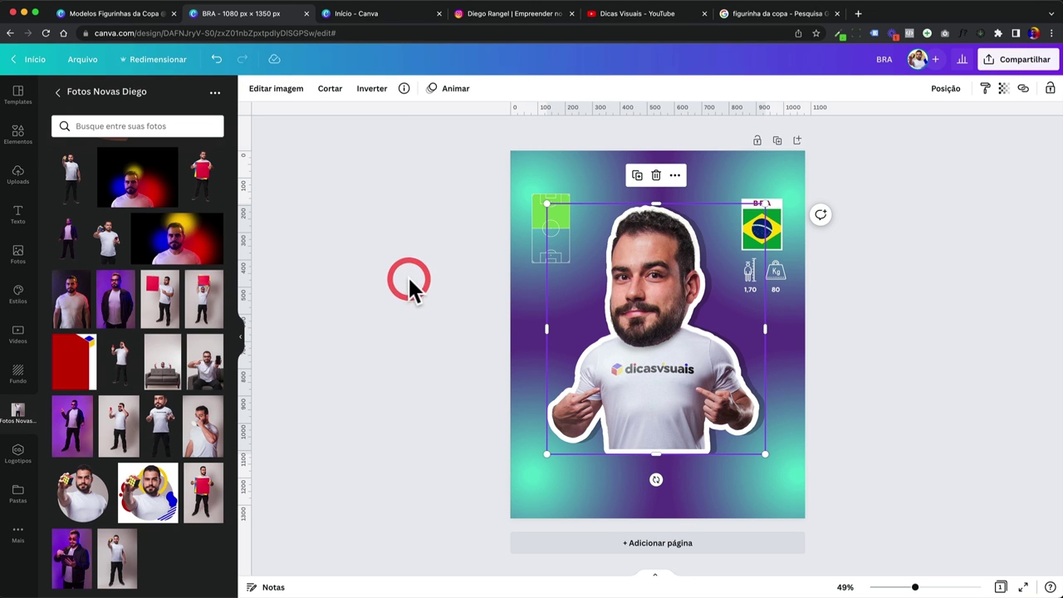
pyautogui.click(409, 279)
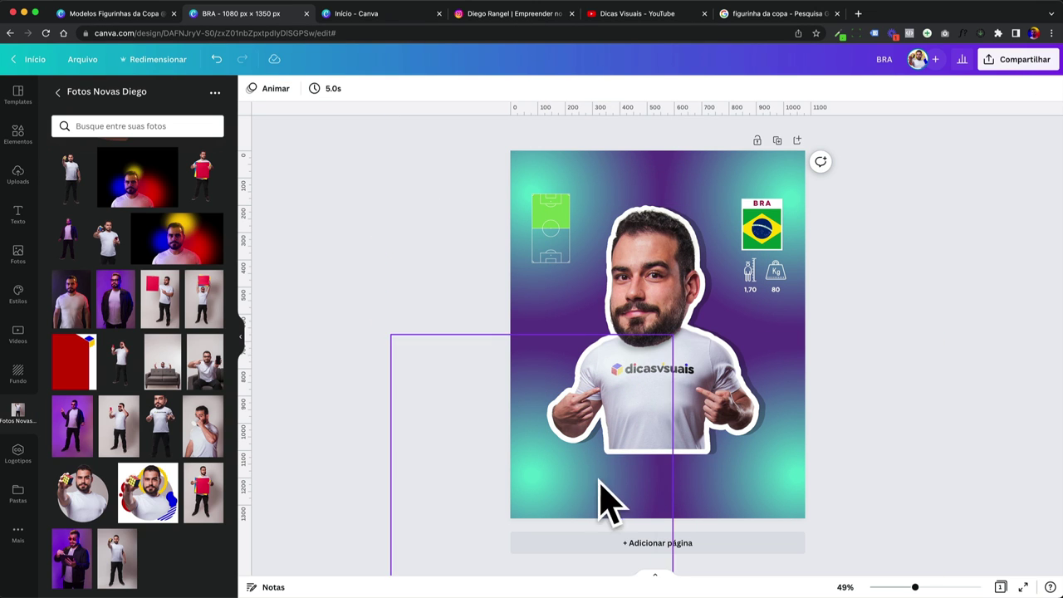
pyautogui.scroll(1, 663, 467)
pyautogui.scroll(5, 663, 467)
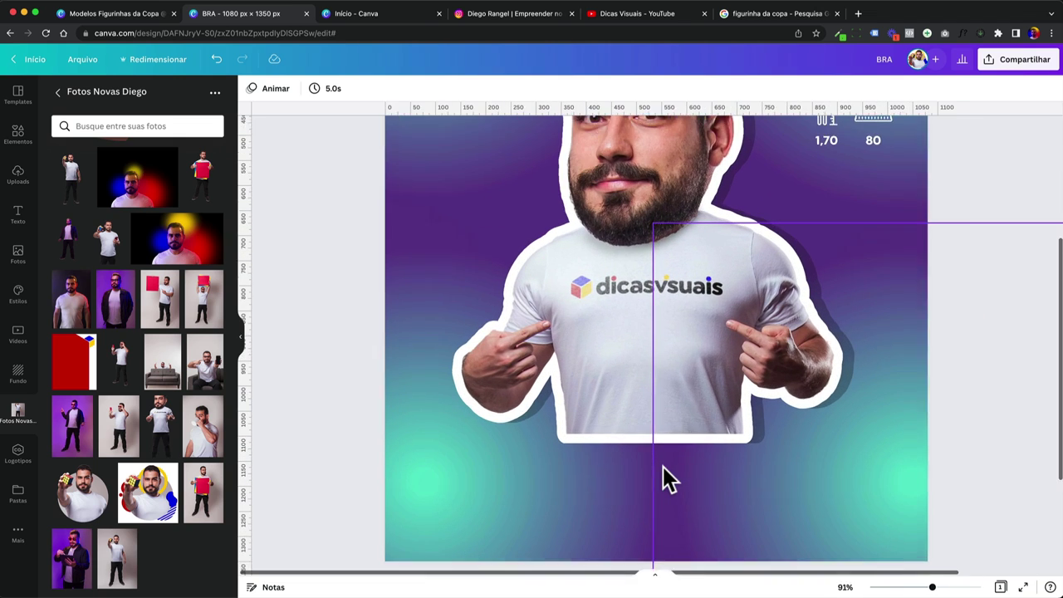
pyautogui.scroll(1, 491, 391)
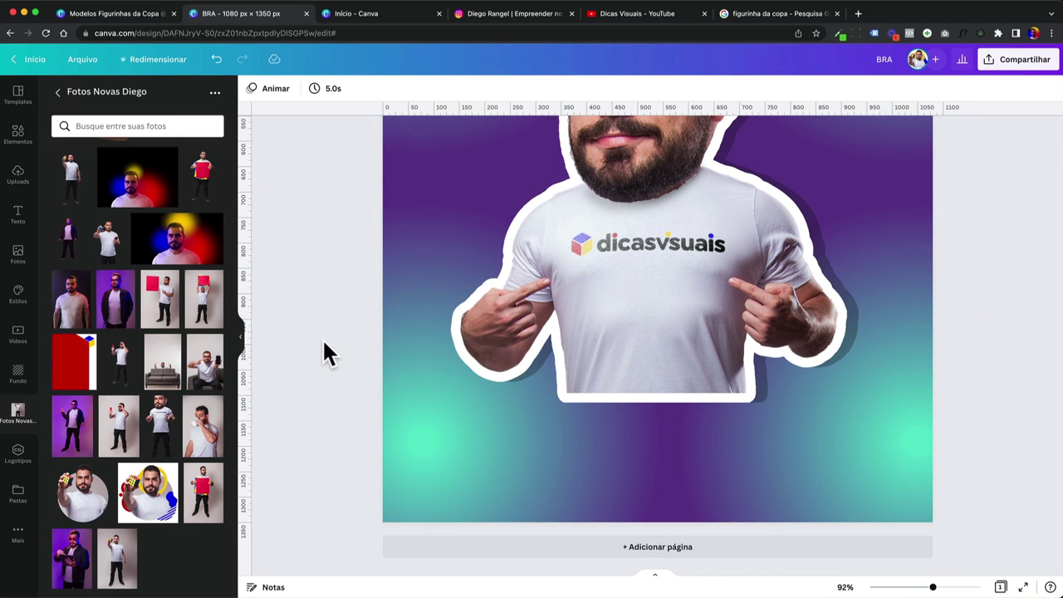
pyautogui.click(324, 338)
pyautogui.click(340, 337)
pyautogui.press('super+v')
pyautogui.scroll(3, 709, 228)
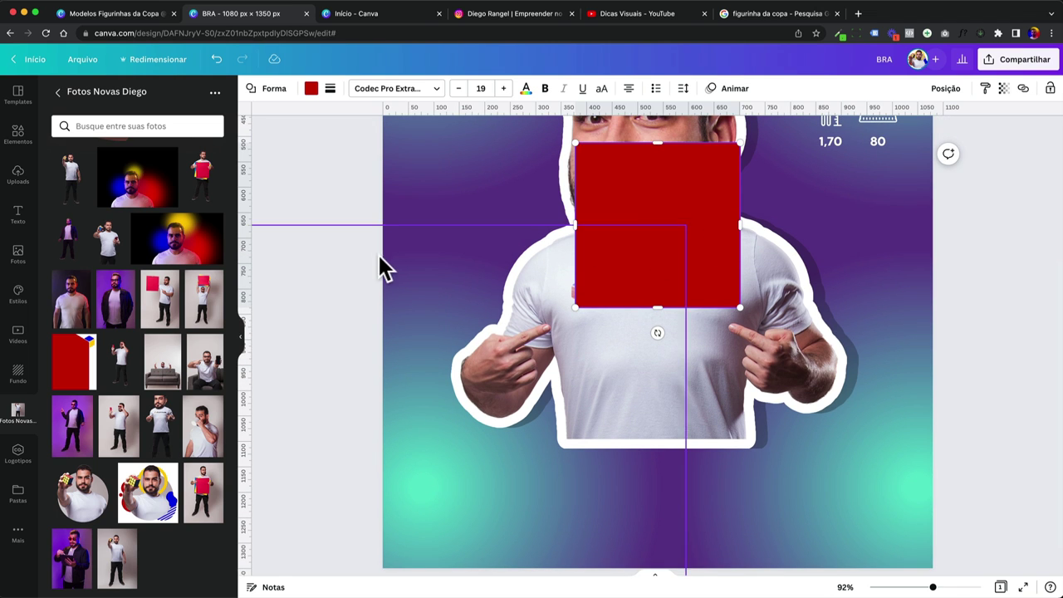
pyautogui.click(446, 235)
pyautogui.click(629, 217)
pyautogui.press('Delete')
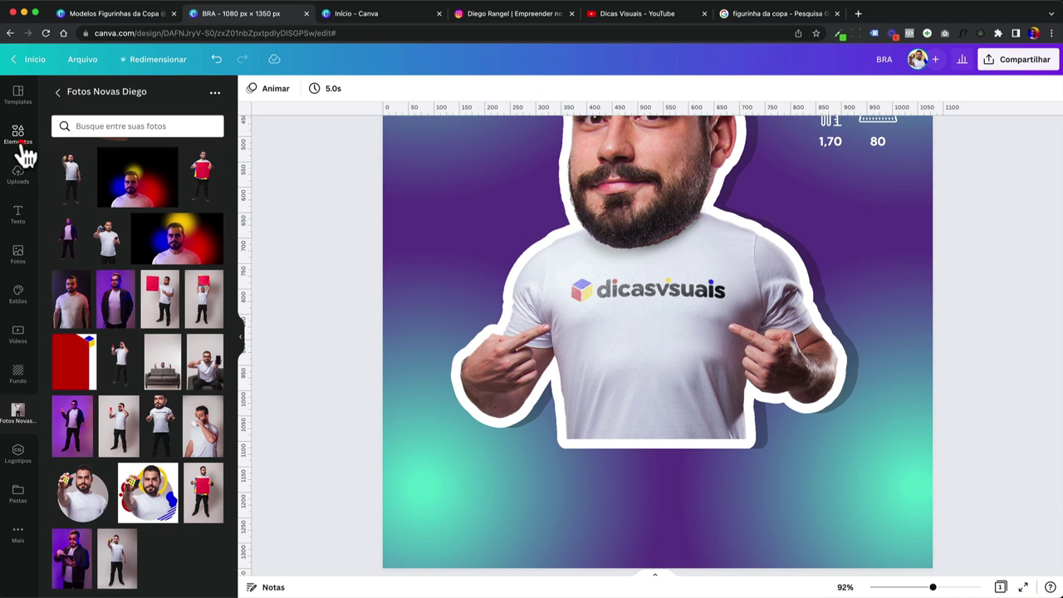
# Step: Insert a square shape and reshape it into a wide banner of about 630 × 145 px below the shirt
pyautogui.click(20, 140)
pyautogui.click(193, 95)
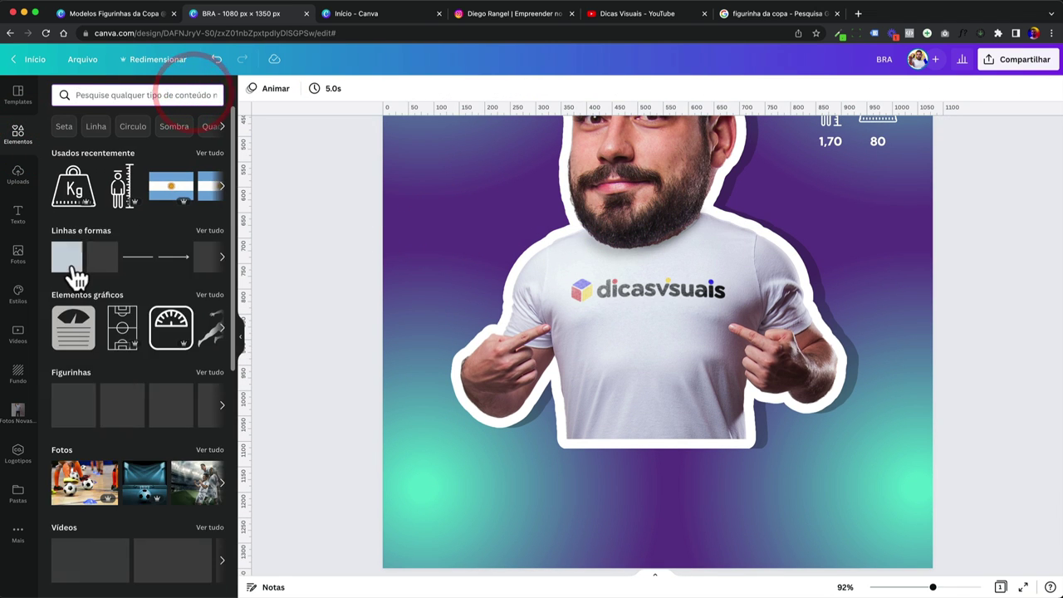
pyautogui.click(68, 264)
pyautogui.moveTo(631, 304); pyautogui.dragTo(629, 488)
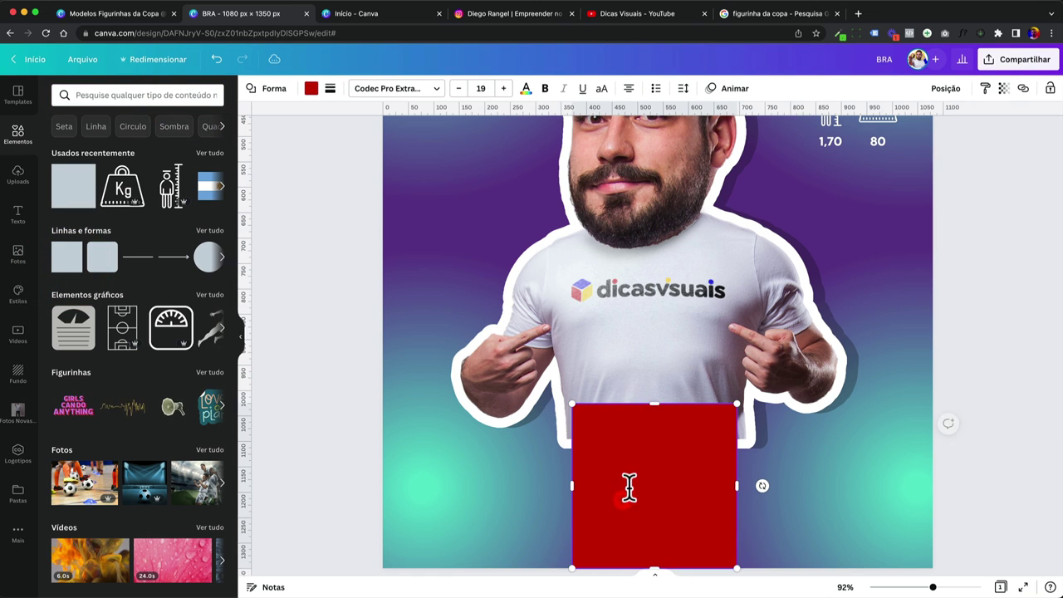
pyautogui.scroll(-2, 628, 488)
pyautogui.moveTo(653, 357); pyautogui.dragTo(652, 419)
pyautogui.moveTo(577, 441); pyautogui.dragTo(493, 439)
pyautogui.moveTo(658, 421); pyautogui.dragTo(660, 403)
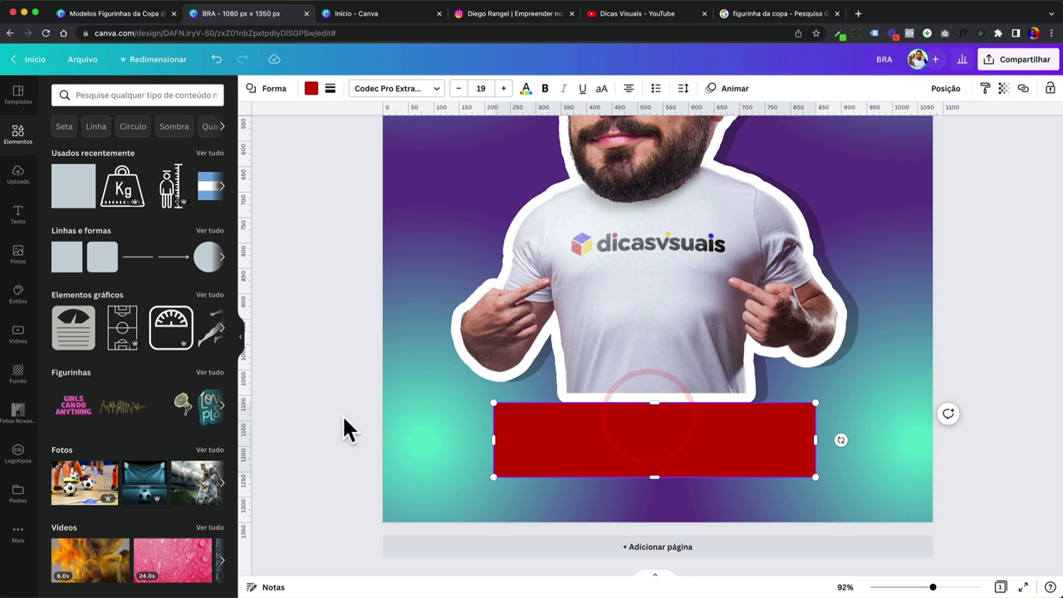
# Step: Nudge the banner up over the portrait's lower outline and fill it with white
pyautogui.hotkey('shift', 'Up')
pyautogui.hotkey('shift', 'Up')
pyautogui.click(311, 88)
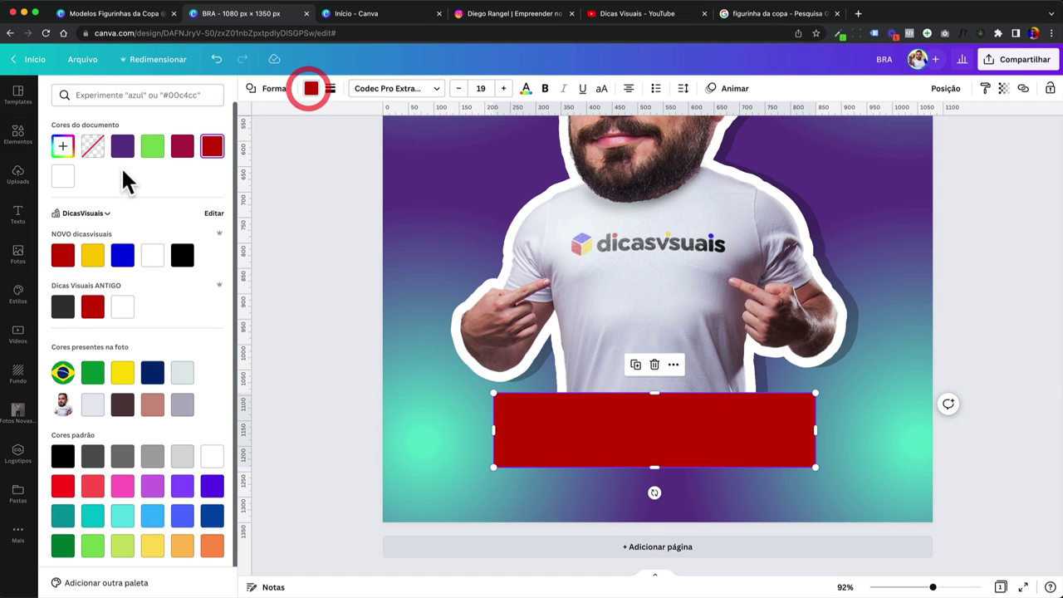
pyautogui.click(65, 177)
# Step: Switch to the finished sticker model and examine the name banner's pixelated ends and dark shadow up close
pyautogui.click(133, 14)
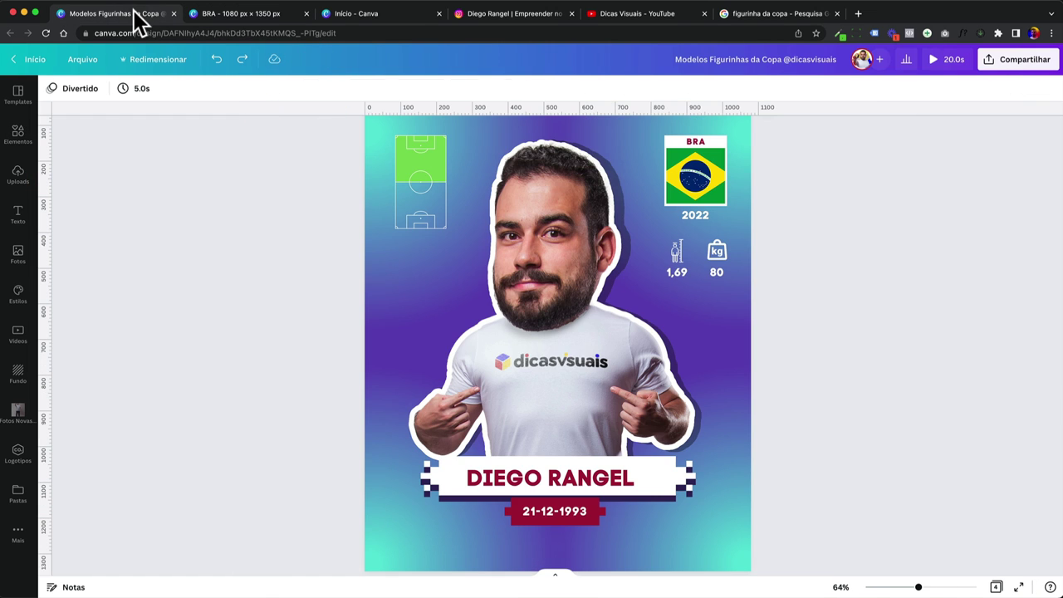
pyautogui.scroll(5, 459, 440)
pyautogui.scroll(5, 446, 481)
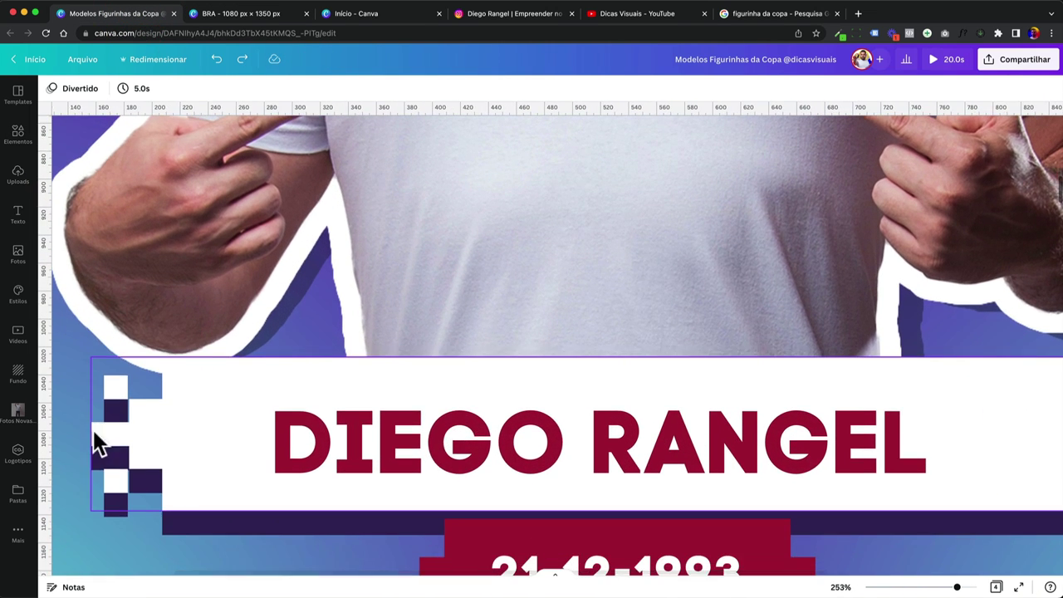
pyautogui.scroll(-5, 151, 472)
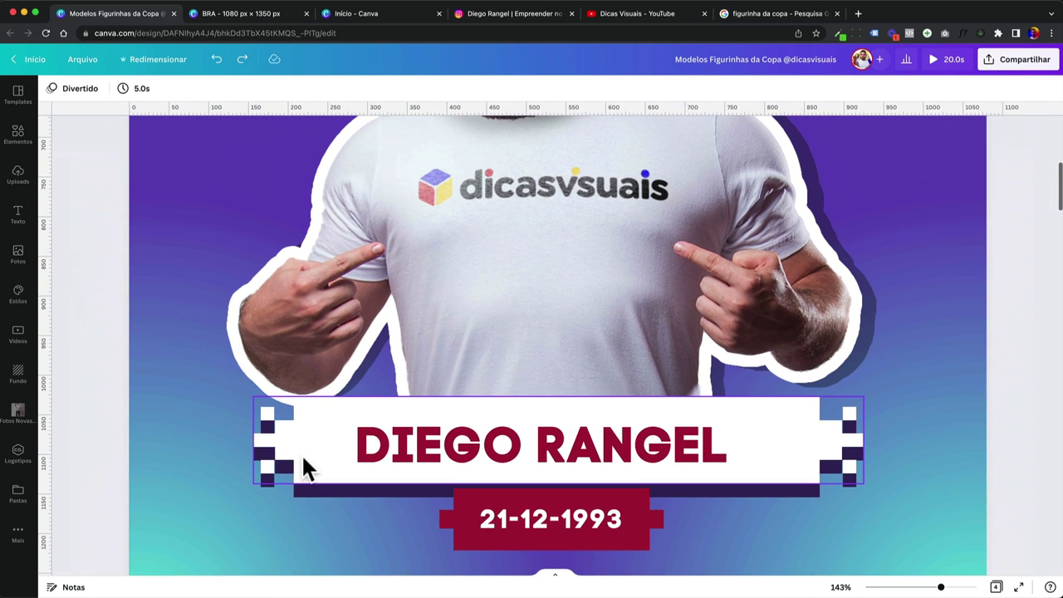
pyautogui.scroll(-1, 266, 451)
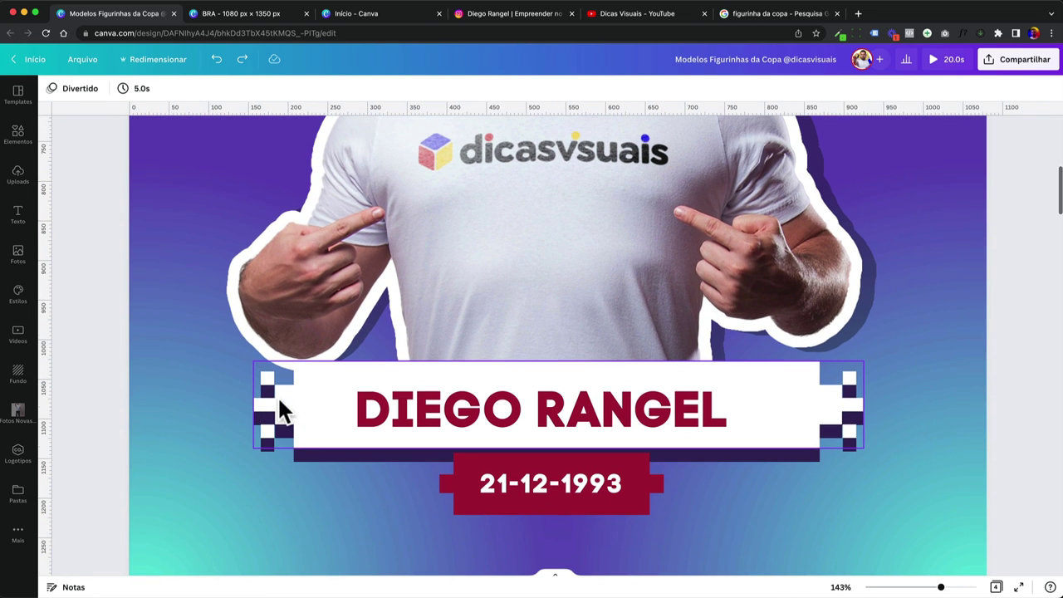
# Step: Return to the BRA design, duplicate the white banner and shrink the copy to a block of about 115 × 55 px centred on its left end
pyautogui.click(242, 19)
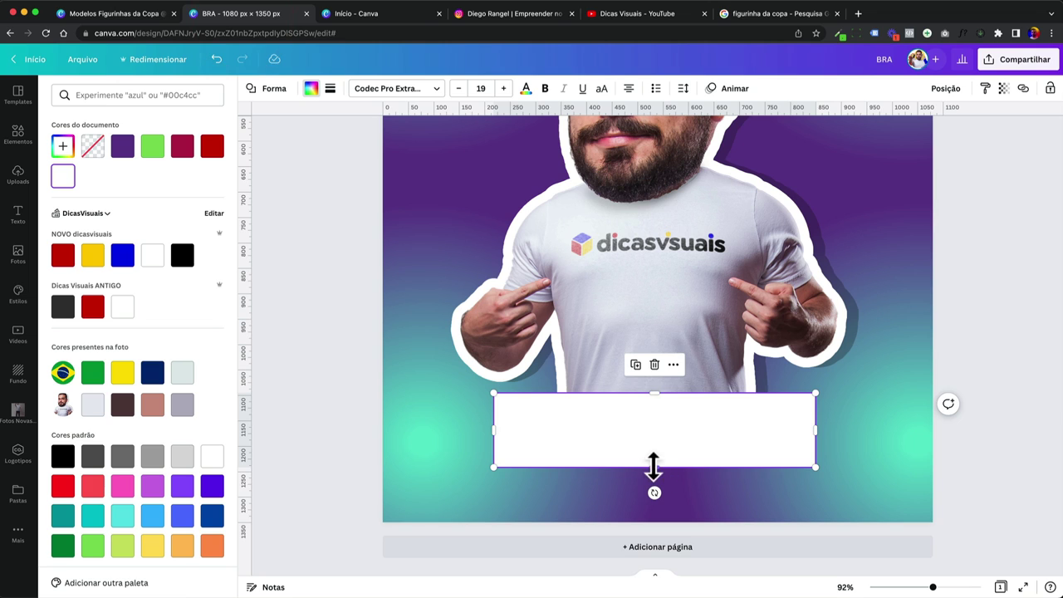
pyautogui.moveTo(641, 422); pyautogui.dragTo(637, 418)
pyautogui.press('super+d')
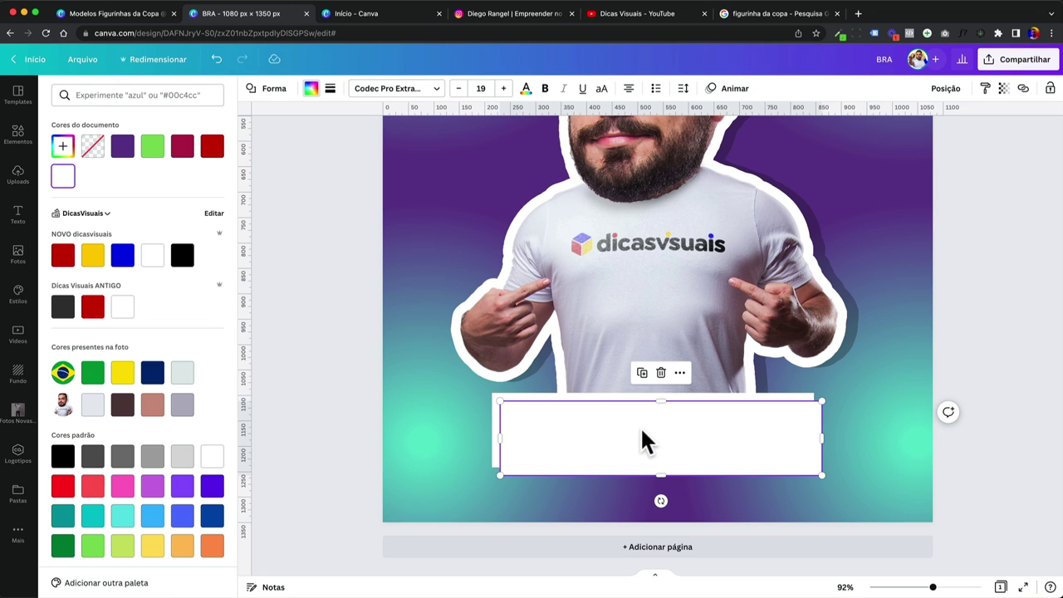
pyautogui.moveTo(820, 475); pyautogui.dragTo(487, 428)
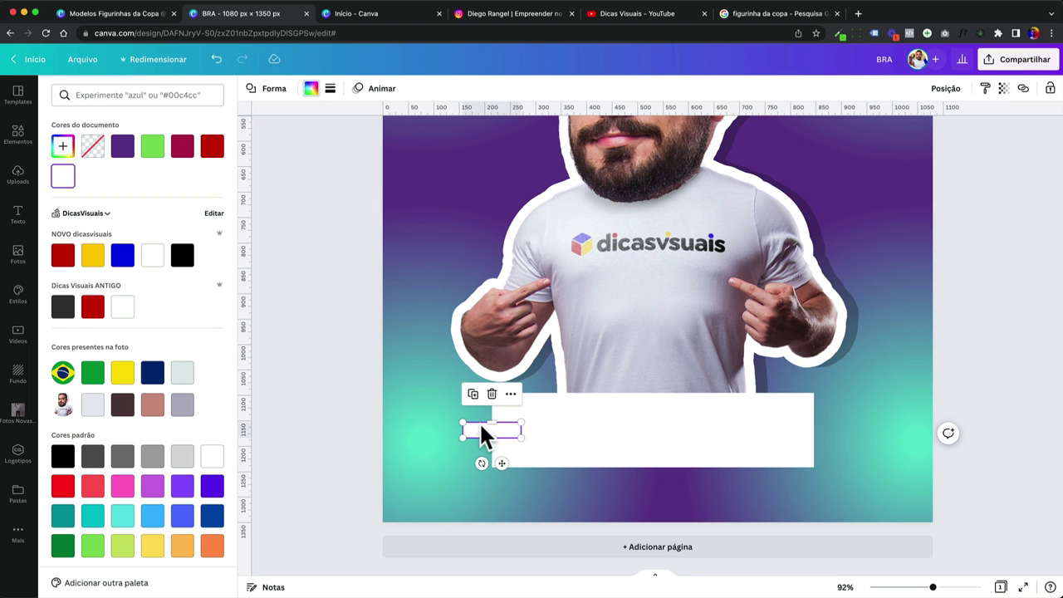
pyautogui.moveTo(486, 422); pyautogui.dragTo(491, 436)
pyautogui.scroll(5, 492, 436)
pyautogui.click(489, 427)
pyautogui.hscroll(-2, 441, 441)
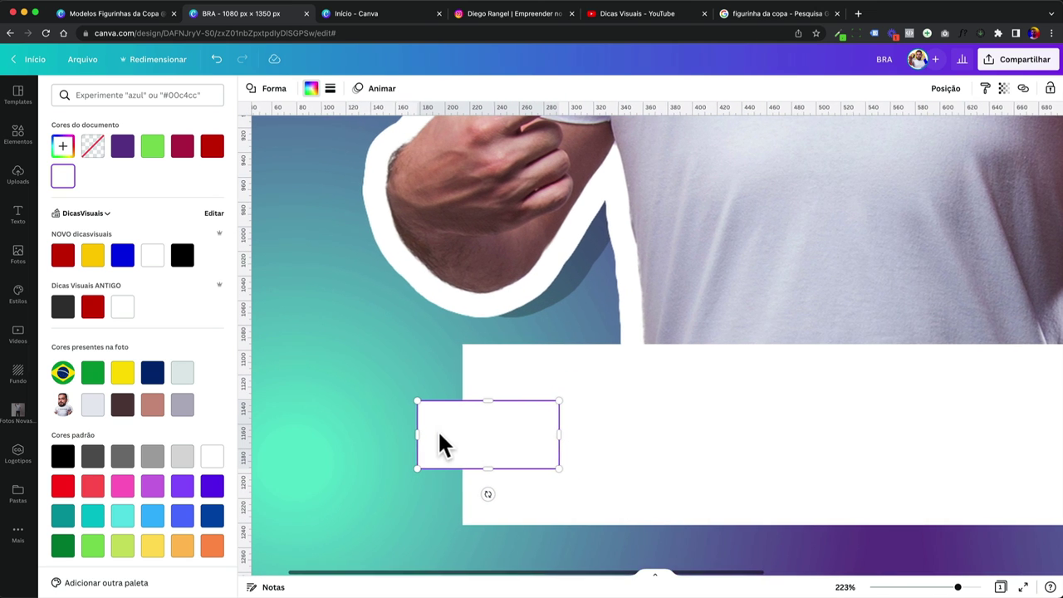
# Step: Duplicate the end block as a thinner bar of about 115 × 28 px protruding further left, and compare the shape with the finished model
pyautogui.moveTo(434, 498); pyautogui.dragTo(404, 439)
pyautogui.click(411, 427)
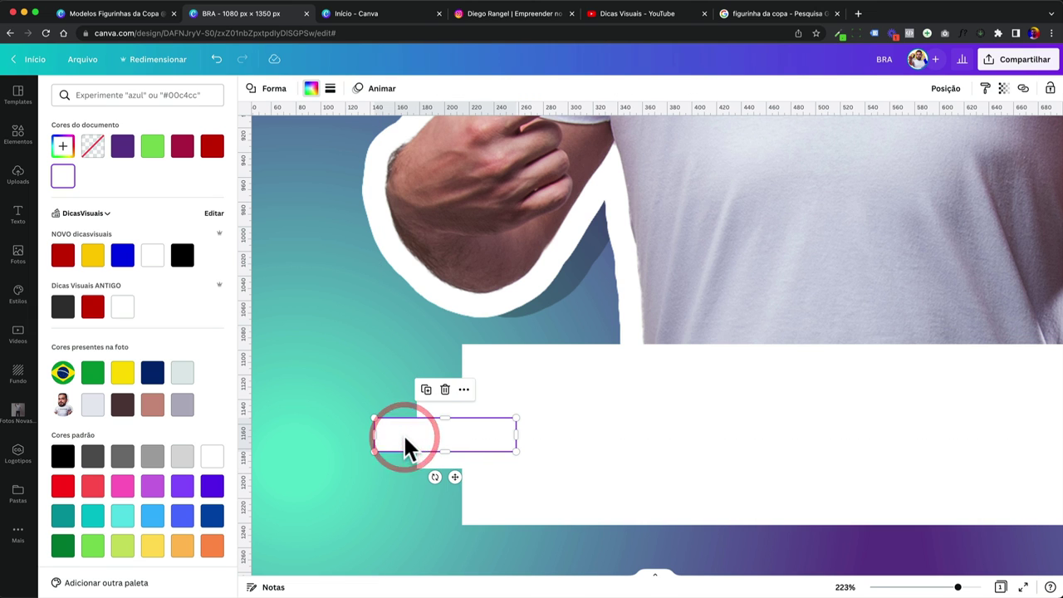
pyautogui.hotkey('ctrl', 'shift', 'Tab')
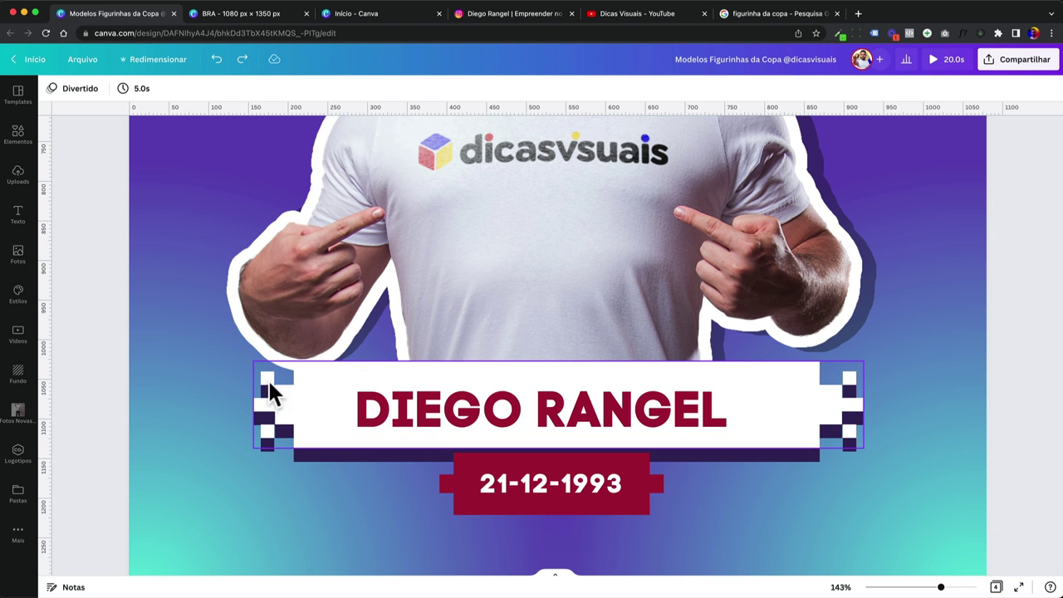
pyautogui.hotkey('ctrl', 'Tab')
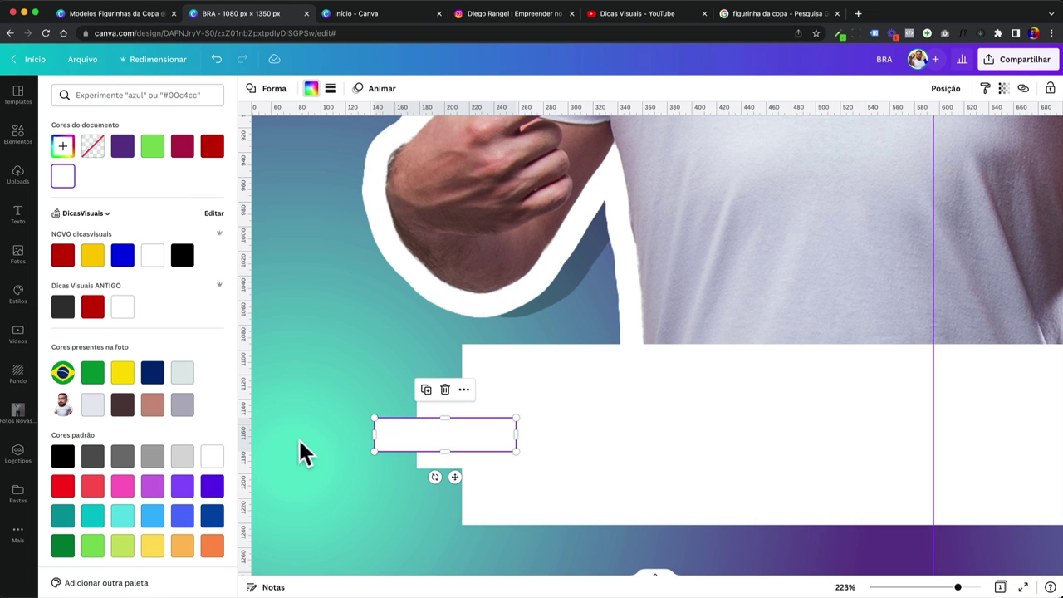
# Step: Duplicate the thin bar, narrow the copy to a square of about 27 px and place it above the bar at the banner's left end
pyautogui.click(379, 465)
pyautogui.click(413, 436)
pyautogui.moveTo(416, 429); pyautogui.dragTo(416, 378)
pyautogui.moveTo(517, 387); pyautogui.dragTo(399, 385)
pyautogui.click(403, 380)
pyautogui.scroll(5, 417, 418)
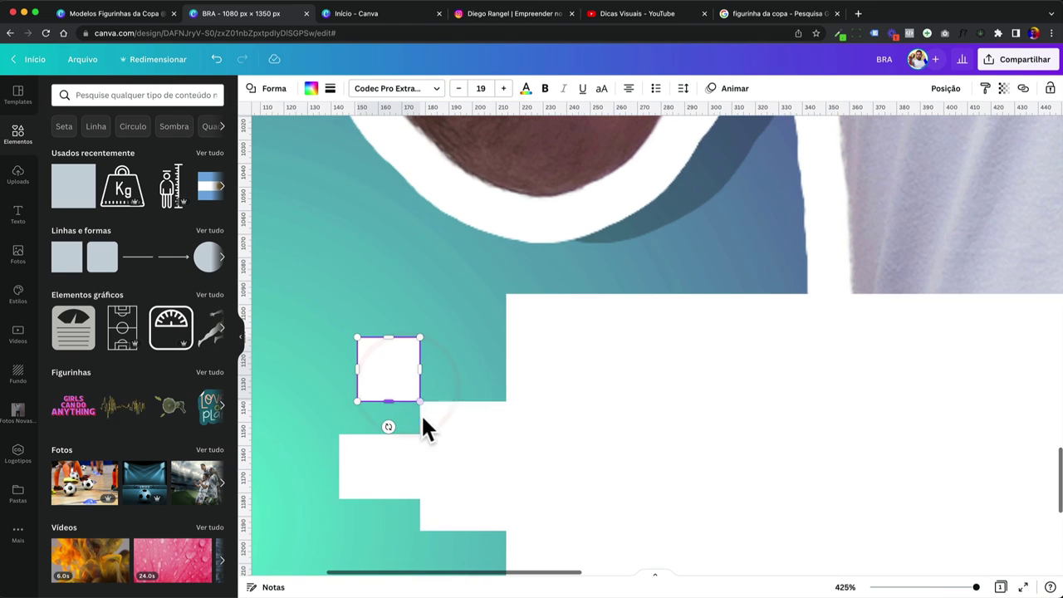
pyautogui.moveTo(393, 368); pyautogui.dragTo(391, 374)
# Step: Duplicate the small white square and place the copy below the thin bar, aligned with the upper square
pyautogui.scroll(-2, 397, 374)
pyautogui.press('super+d')
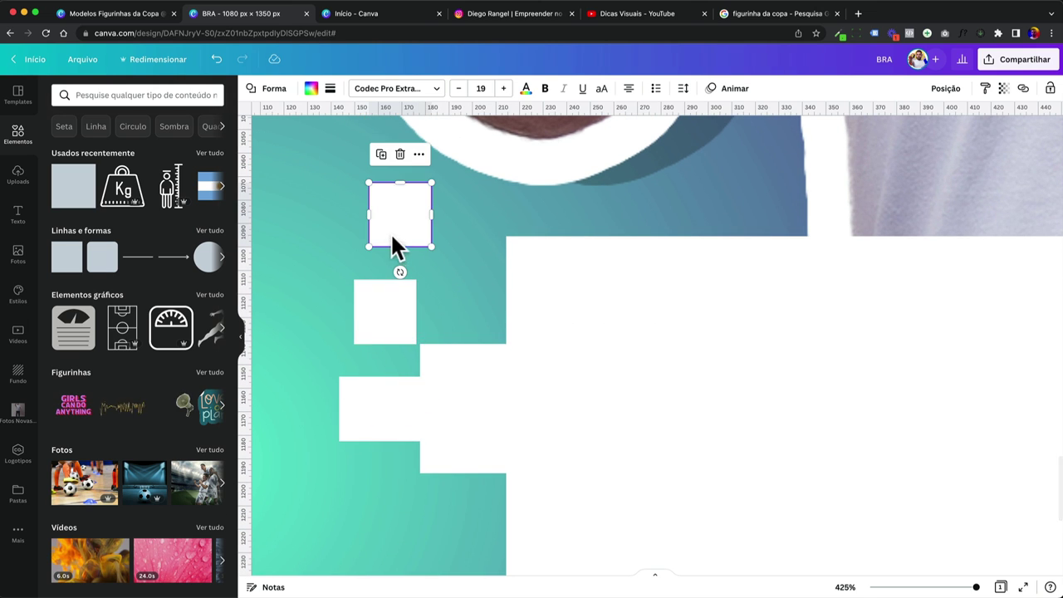
pyautogui.moveTo(394, 239); pyautogui.dragTo(386, 512)
pyautogui.scroll(-10, 424, 504)
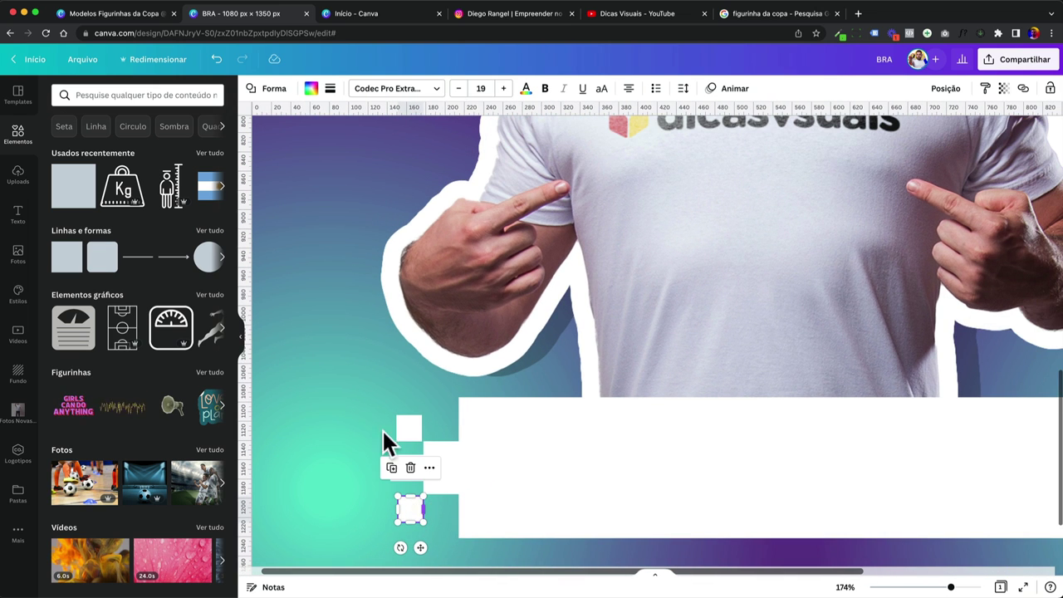
# Step: Extend the thin bar at the banner's left end slightly further outward
pyautogui.click(340, 476)
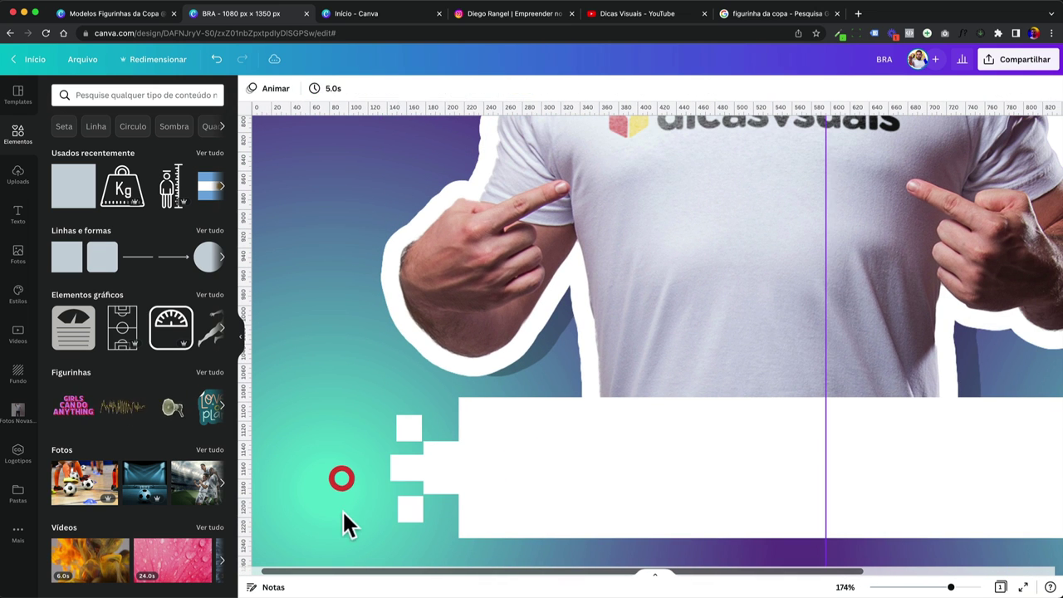
pyautogui.moveTo(343, 527); pyautogui.dragTo(419, 436)
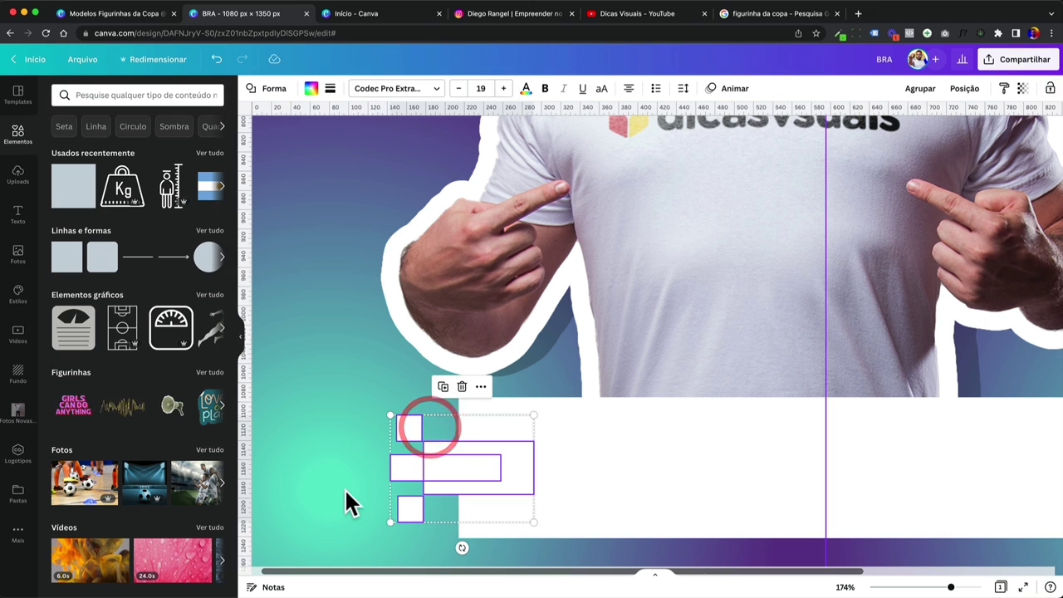
pyautogui.click(353, 491)
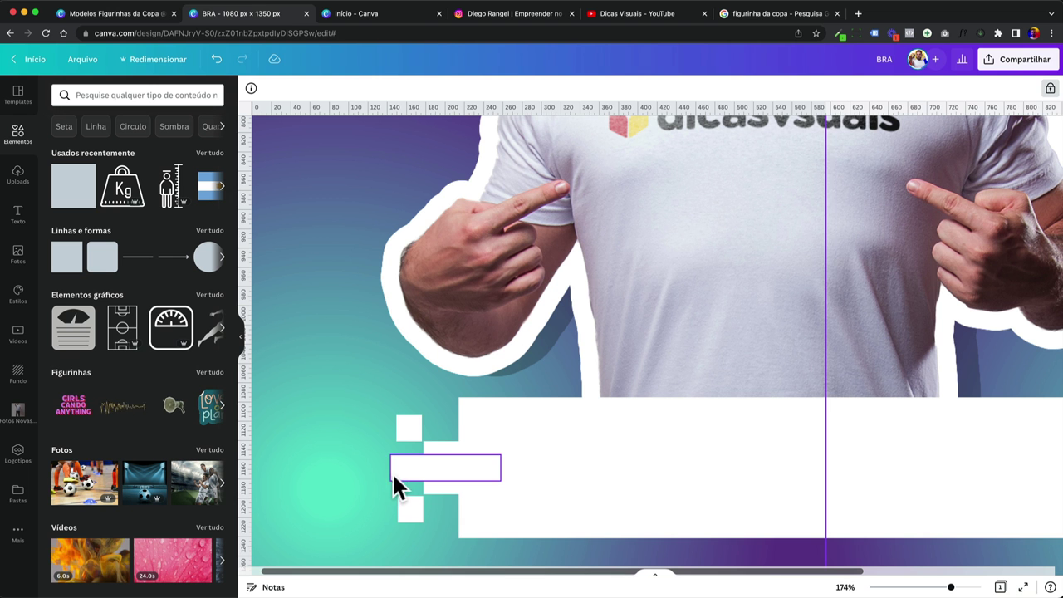
pyautogui.click(394, 469)
pyautogui.moveTo(388, 471); pyautogui.dragTo(380, 467)
# Step: Duplicate the four left-end pieces, rotate the copy 180° and fit it onto the banner's right end
pyautogui.moveTo(365, 427); pyautogui.dragTo(437, 514)
pyautogui.scroll(-5, 436, 513)
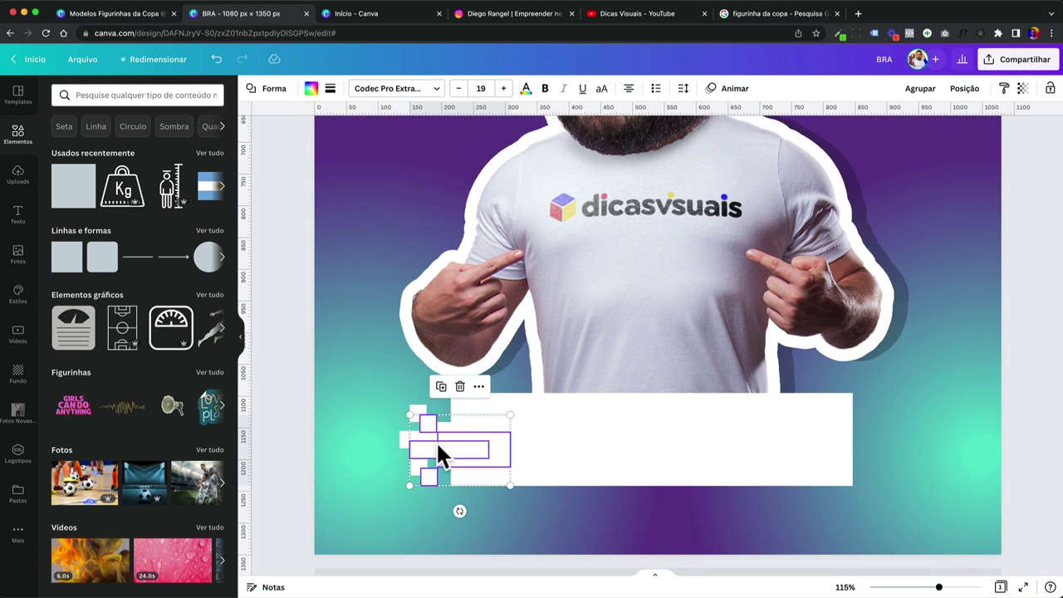
pyautogui.moveTo(436, 441); pyautogui.dragTo(734, 434)
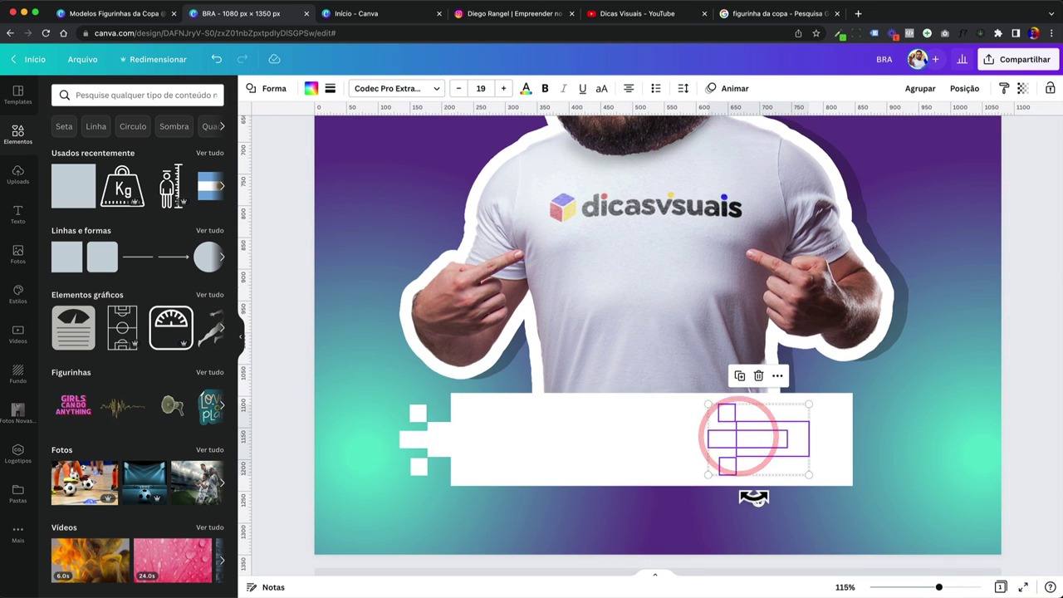
pyautogui.moveTo(751, 497); pyautogui.dragTo(762, 388)
pyautogui.moveTo(731, 451); pyautogui.dragTo(818, 443)
# Step: Lock the portrait in place and group the white banner with its pixelated end pieces
pyautogui.click(407, 487)
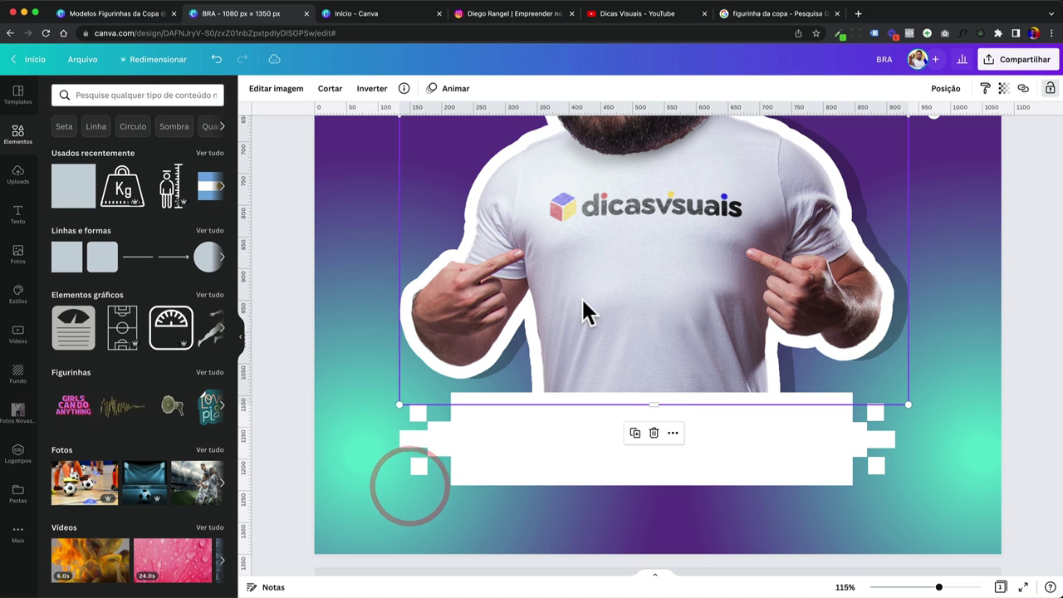
pyautogui.click(1050, 88)
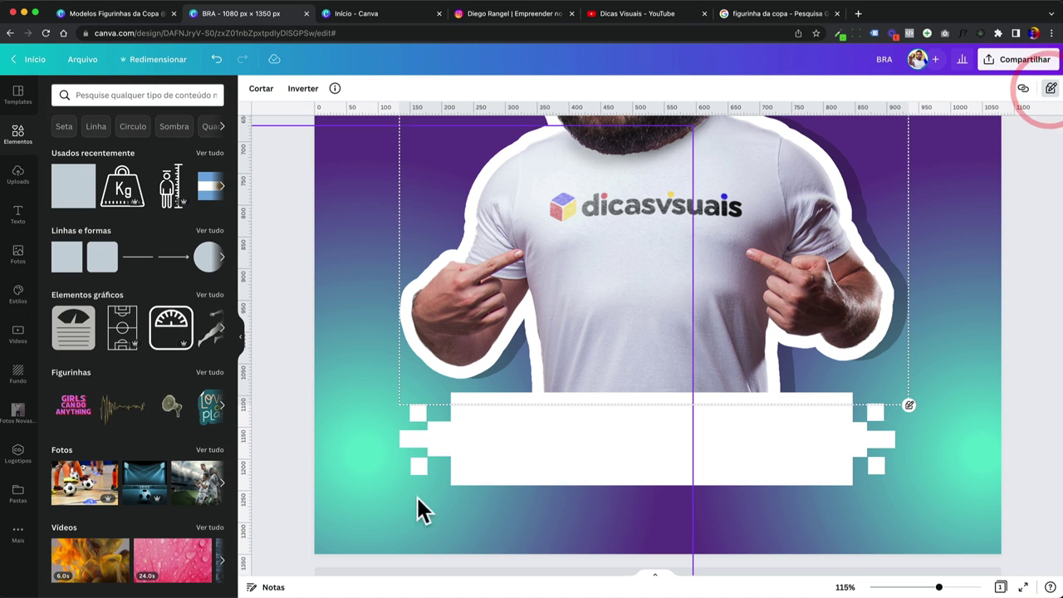
pyautogui.click(383, 501)
pyautogui.moveTo(469, 480); pyautogui.dragTo(912, 390)
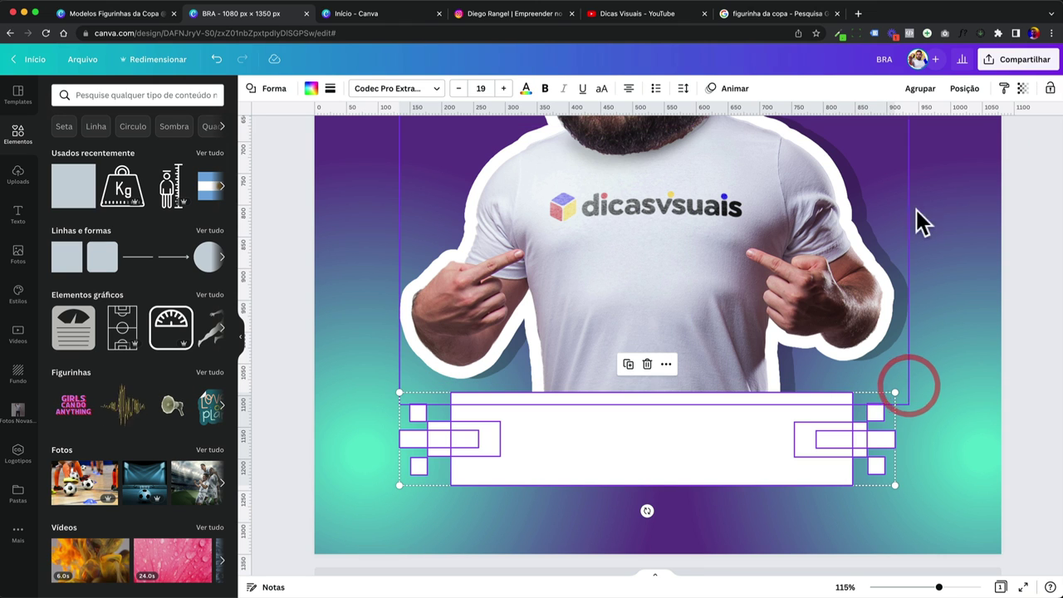
pyautogui.click(922, 90)
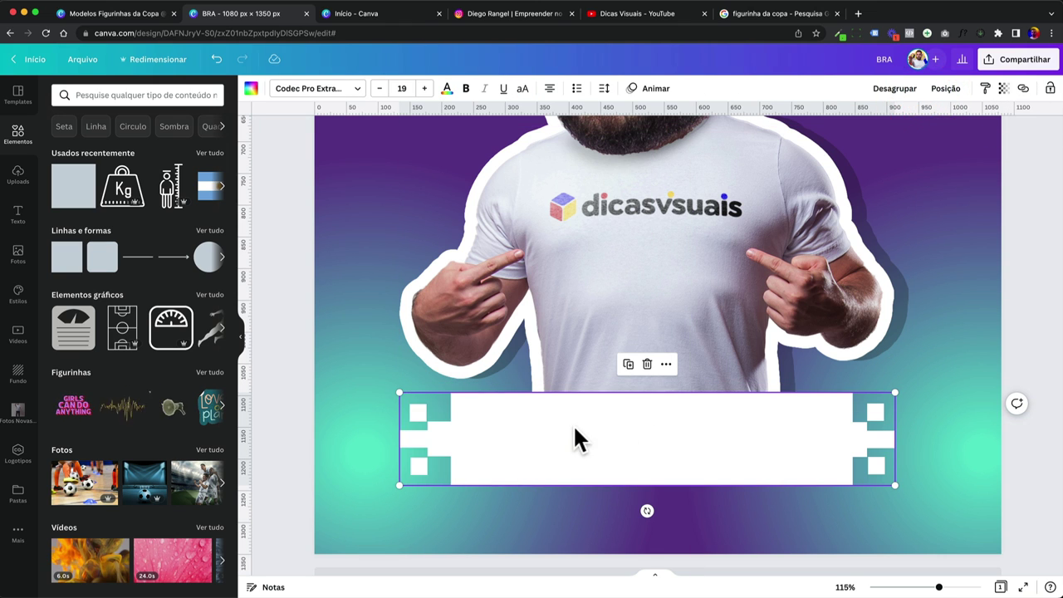
# Step: Check the banner shadow in the finished model, then duplicate the grouped banner and recolour the copy dark purple #4B2174
pyautogui.click(112, 13)
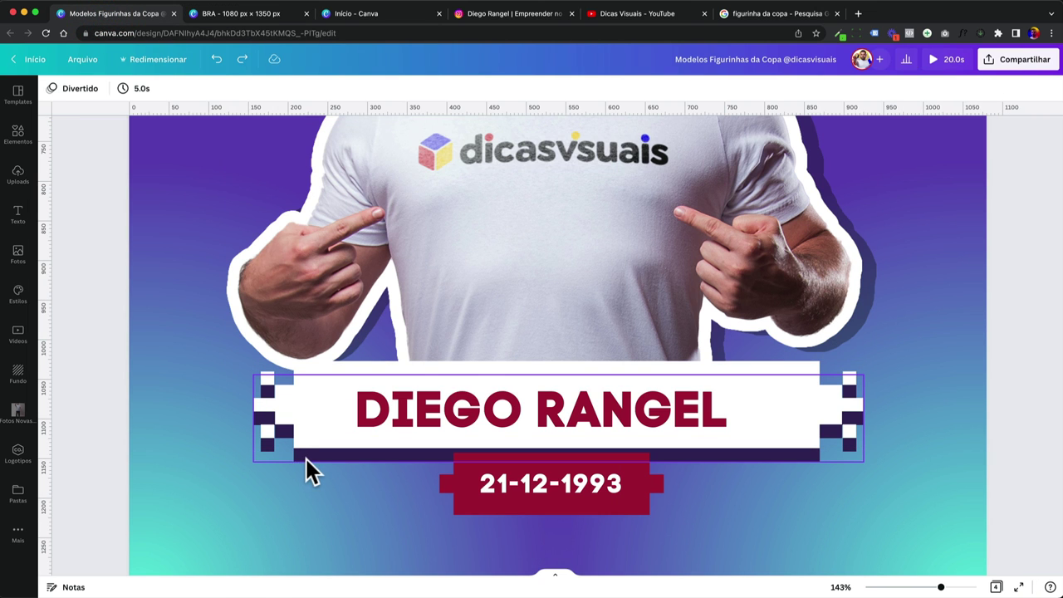
pyautogui.hotkey('ctrl', 'Tab')
pyautogui.press('super+v')
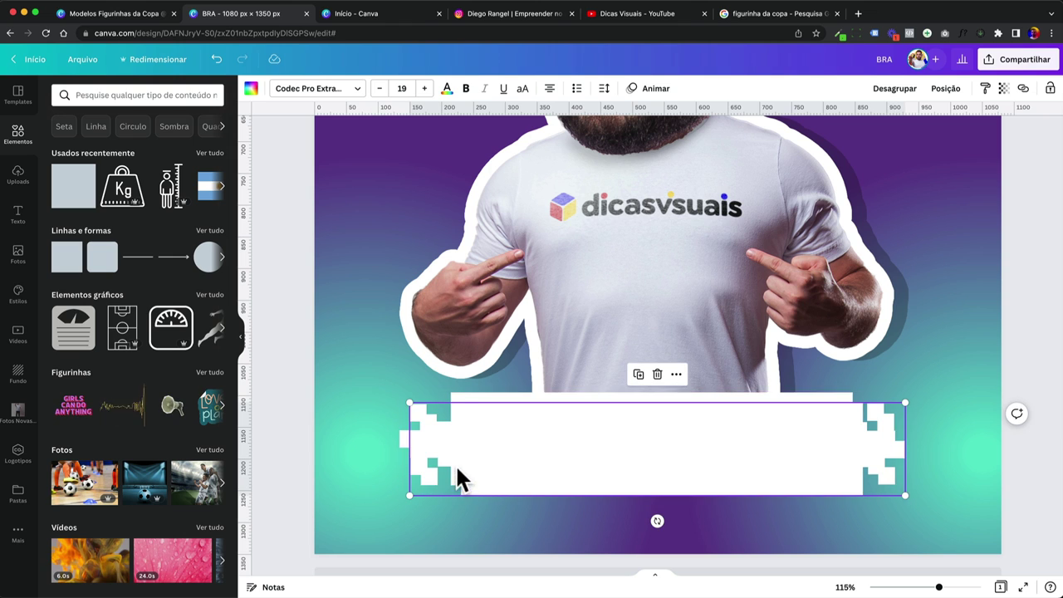
pyautogui.click(252, 89)
pyautogui.click(92, 146)
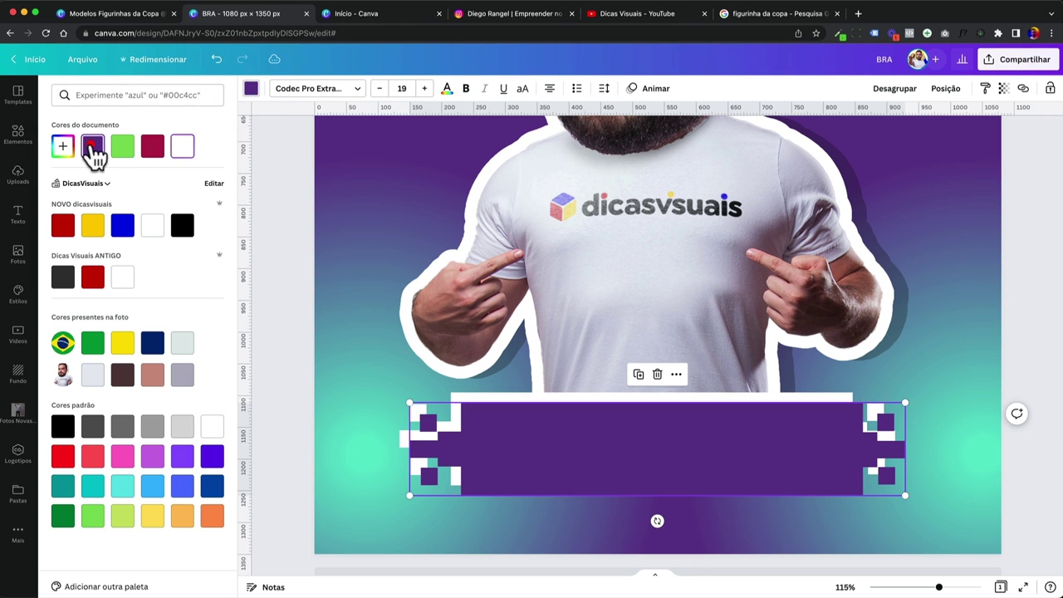
pyautogui.click(63, 148)
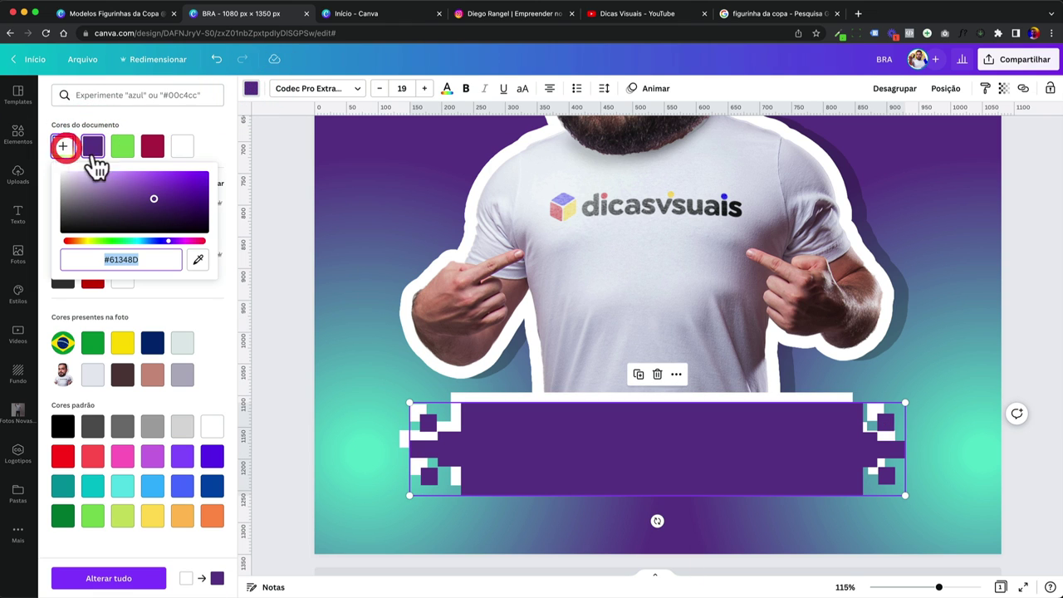
pyautogui.click(160, 199)
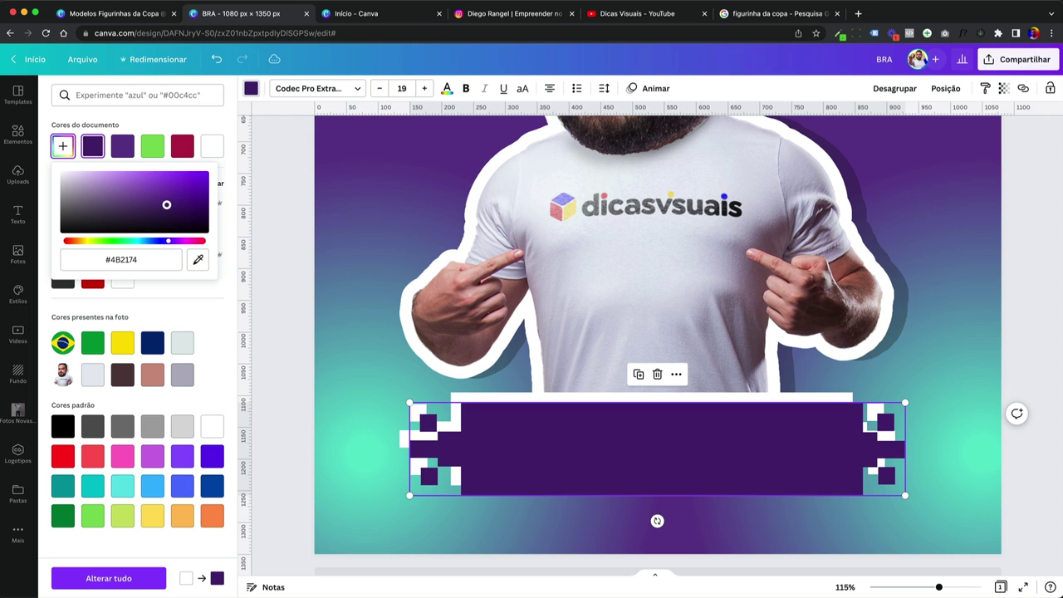
pyautogui.click(274, 243)
# Step: Align the purple copy slightly below the white banner and send it one layer backward as a shadow
pyautogui.moveTo(517, 456); pyautogui.dragTo(504, 451)
pyautogui.rightClick(533, 449)
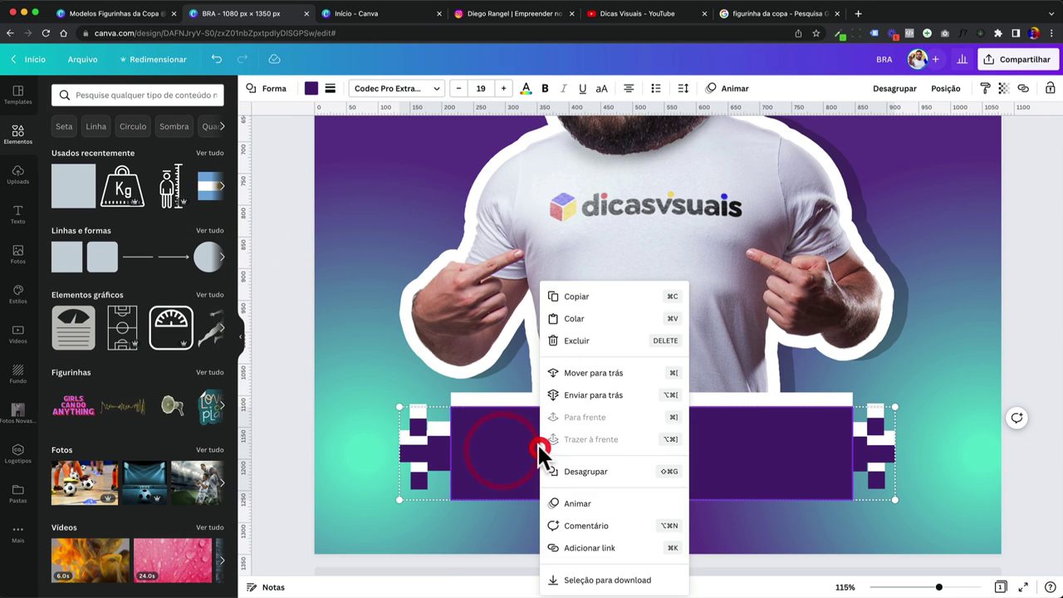
pyautogui.click(592, 372)
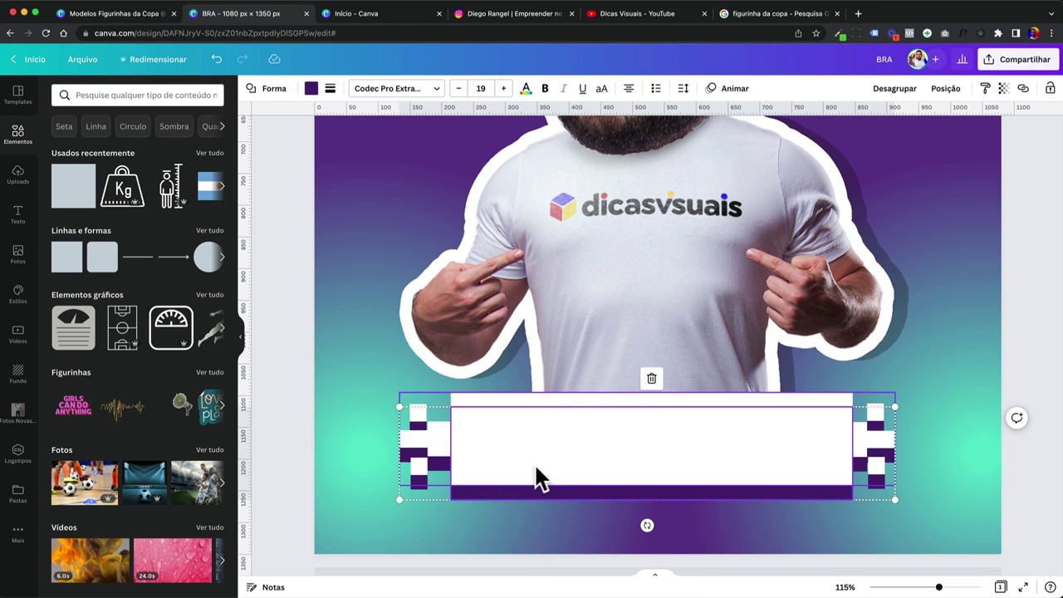
pyautogui.click(290, 436)
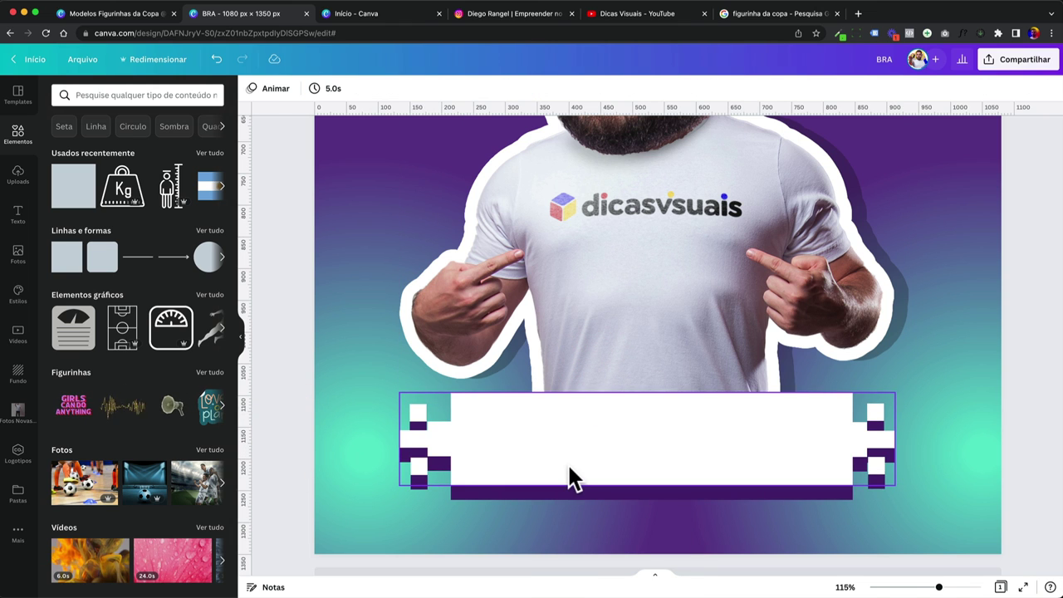
# Step: Check the date tag in the finished model, then insert a red rectangle of about 325 × 75 px centred under the white banner
pyautogui.hotkey('ctrl', 'shift', 'Tab')
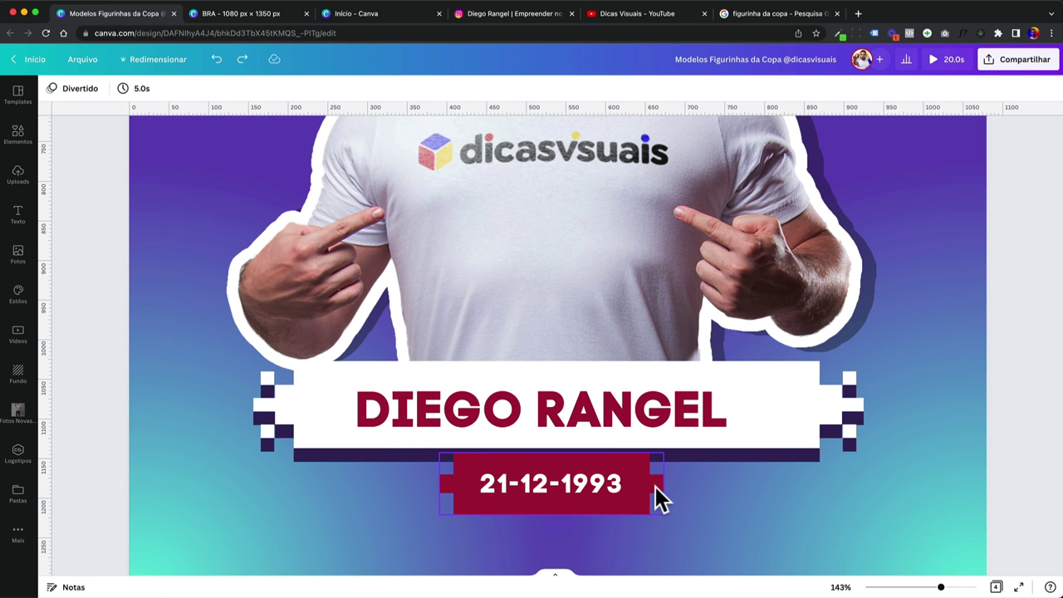
pyautogui.hotkey('ctrl', 'Tab')
pyautogui.click(294, 454)
pyautogui.hotkey('ctrl', 'v')
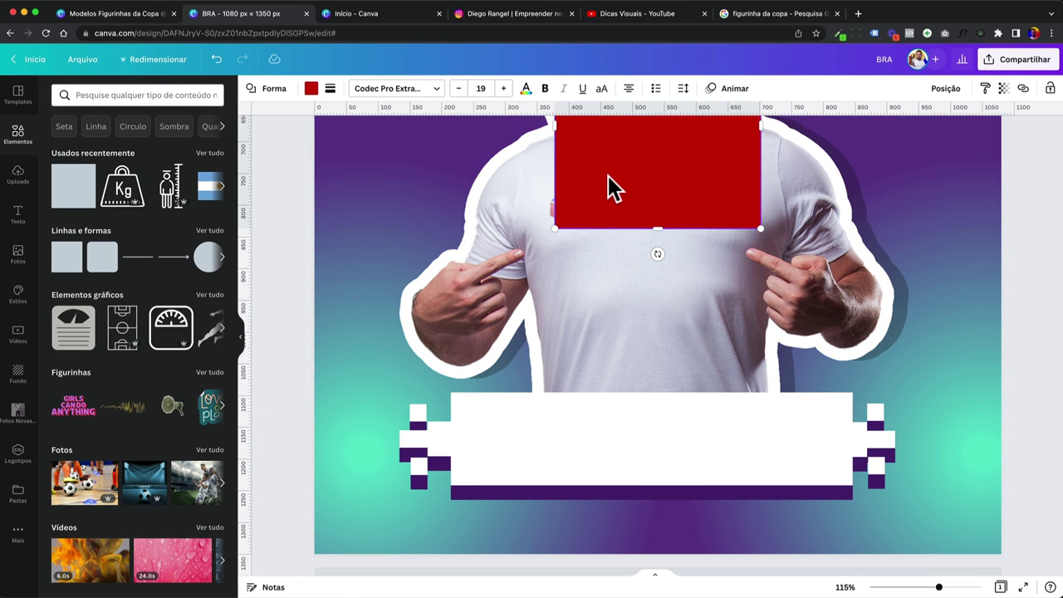
pyautogui.moveTo(607, 186); pyautogui.dragTo(636, 287)
pyautogui.moveTo(657, 200); pyautogui.dragTo(589, 502)
pyautogui.click(643, 515)
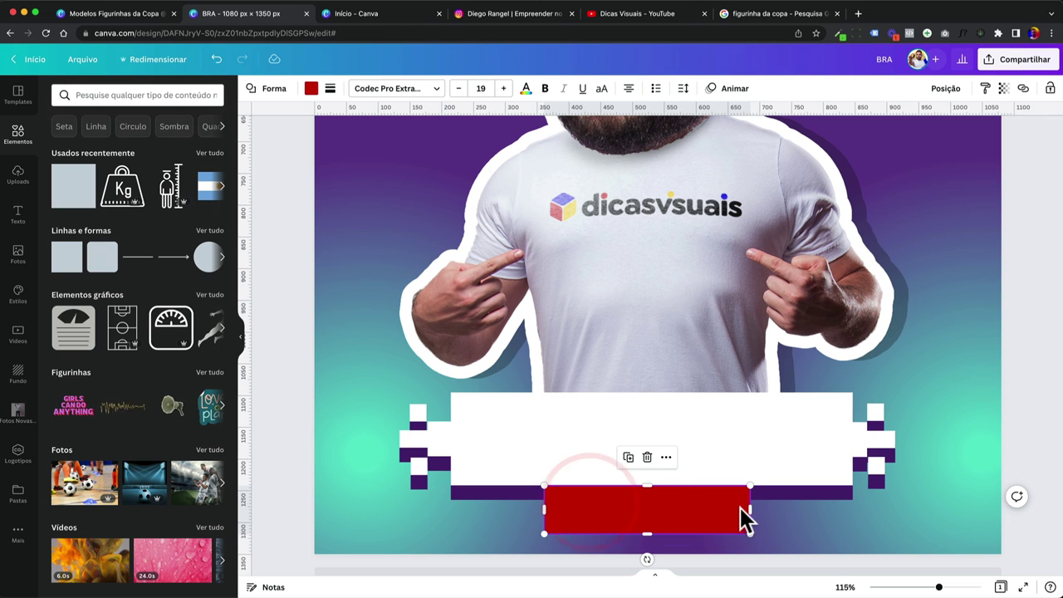
# Step: Duplicate the red rectangle as a thin block of about 100 × 25 px protruding from its left edge
pyautogui.moveTo(656, 490); pyautogui.dragTo(656, 504)
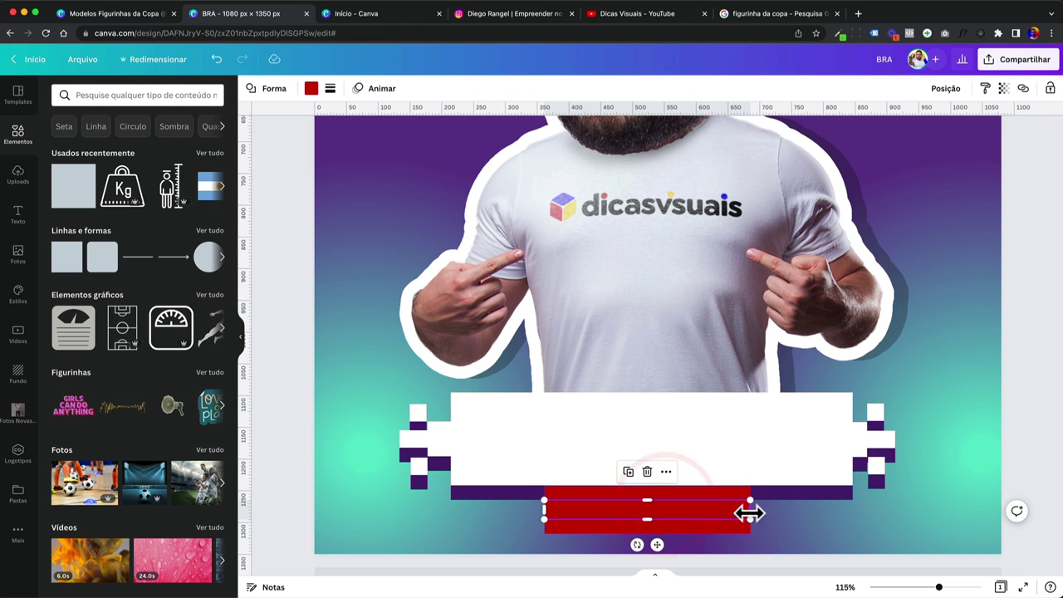
pyautogui.moveTo(750, 510); pyautogui.dragTo(610, 508)
pyautogui.scroll(3, 607, 511)
pyautogui.scroll(-2, 565, 506)
pyautogui.scroll(3, 541, 506)
pyautogui.moveTo(536, 468); pyautogui.dragTo(520, 435)
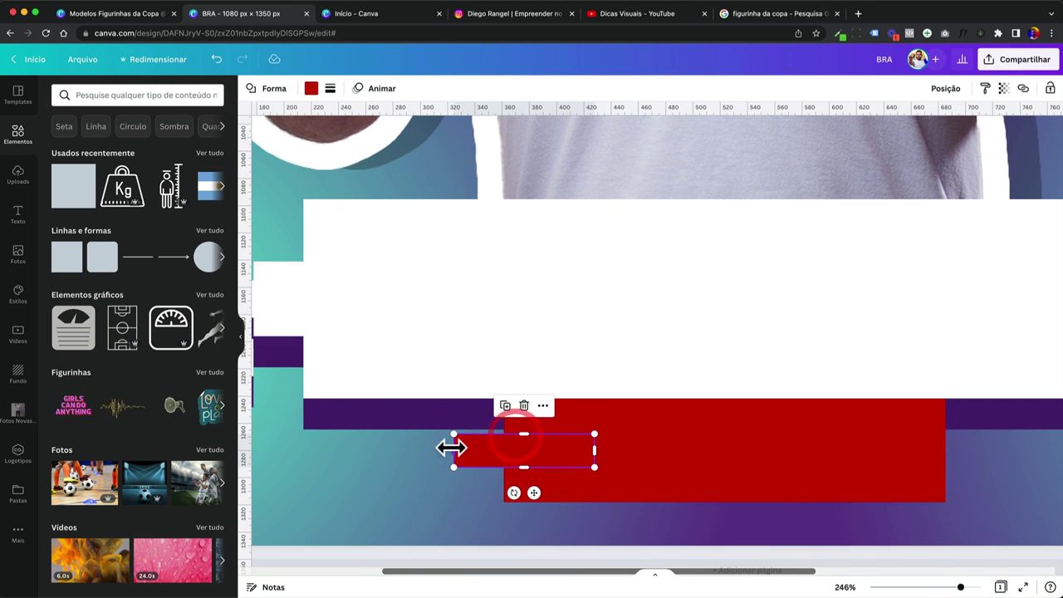
# Step: Duplicate the thin red block onto the rectangle's right edge and group the three red pieces
pyautogui.moveTo(451, 446); pyautogui.dragTo(902, 456)
pyautogui.scroll(-5, 902, 458)
pyautogui.scroll(1, 748, 482)
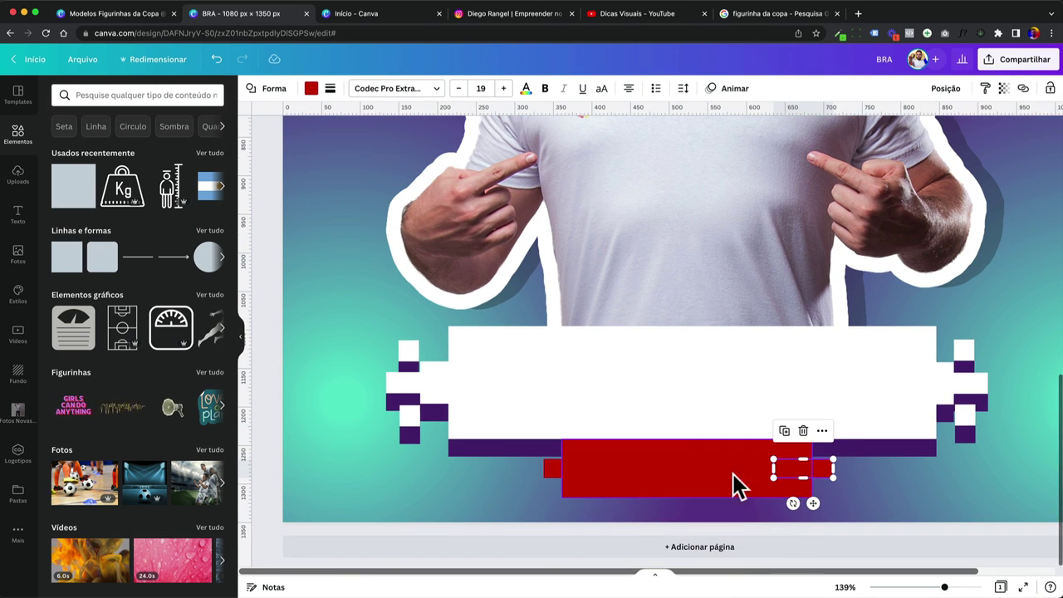
pyautogui.click(799, 476)
pyautogui.moveTo(538, 496); pyautogui.dragTo(839, 481)
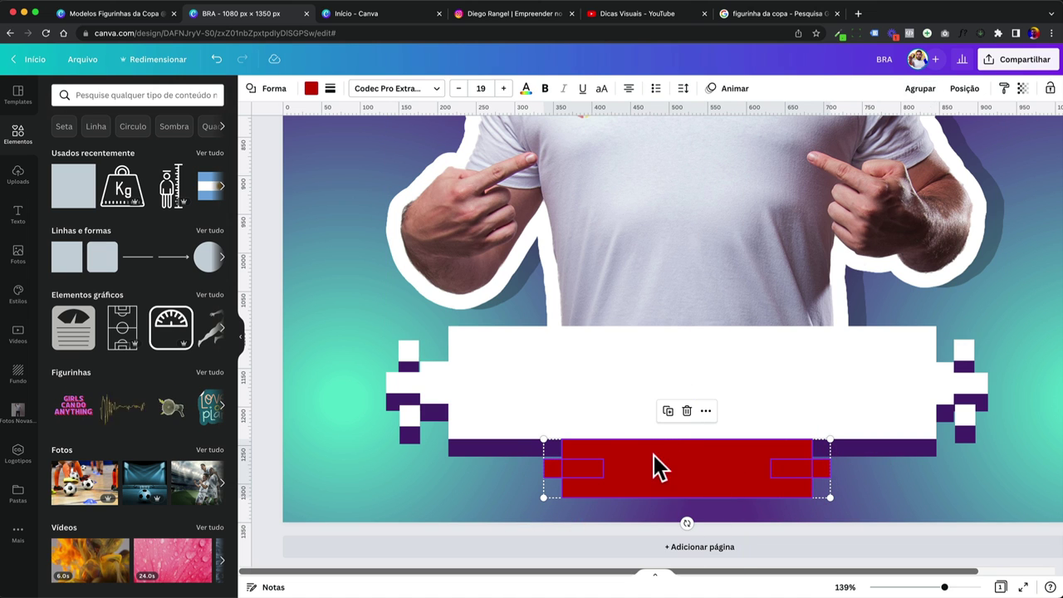
pyautogui.moveTo(656, 470)
pyautogui.mouseDown()
pyautogui.moveTo(667, 415)
pyautogui.moveTo(658, 467)
pyautogui.mouseUp()
pyautogui.click(917, 88)
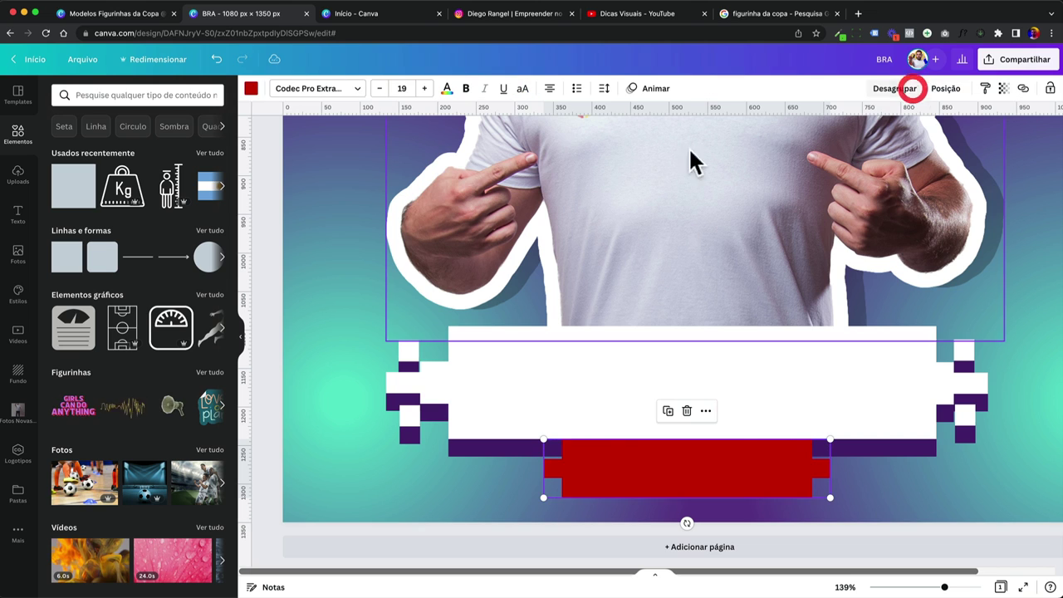
# Step: Recolour the red tag group with the document's dark crimson and raise it to overlap the white banner's lower edge
pyautogui.click(251, 88)
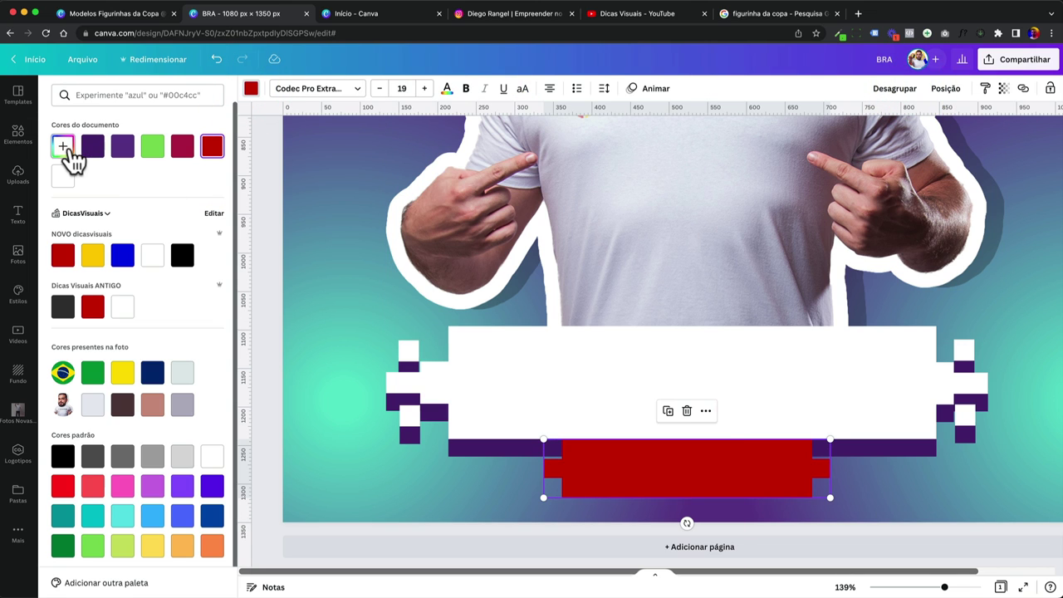
pyautogui.click(182, 146)
pyautogui.moveTo(562, 470); pyautogui.dragTo(577, 456)
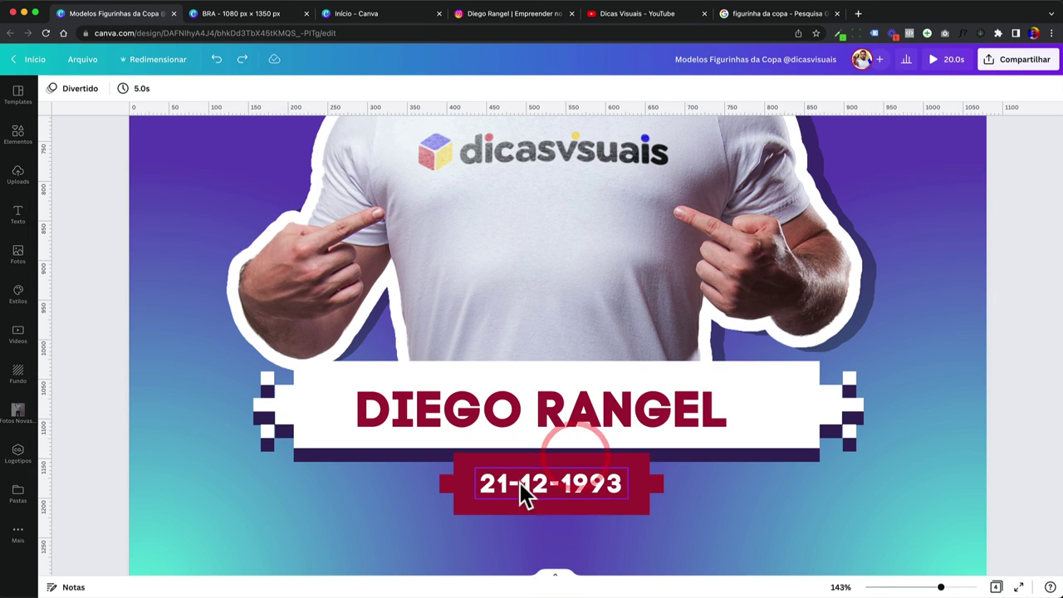
# Step: Check the name and date texts in the finished model, then add a text with the person's full name in capitals on the white banner
pyautogui.click(420, 419)
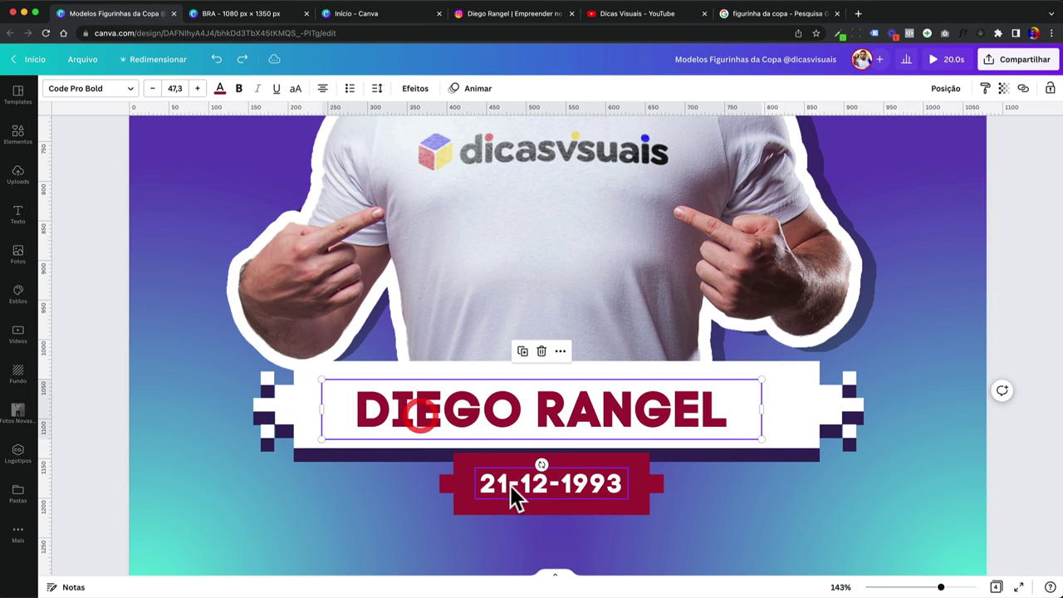
pyautogui.click(510, 485)
pyautogui.click(475, 425)
pyautogui.click(504, 486)
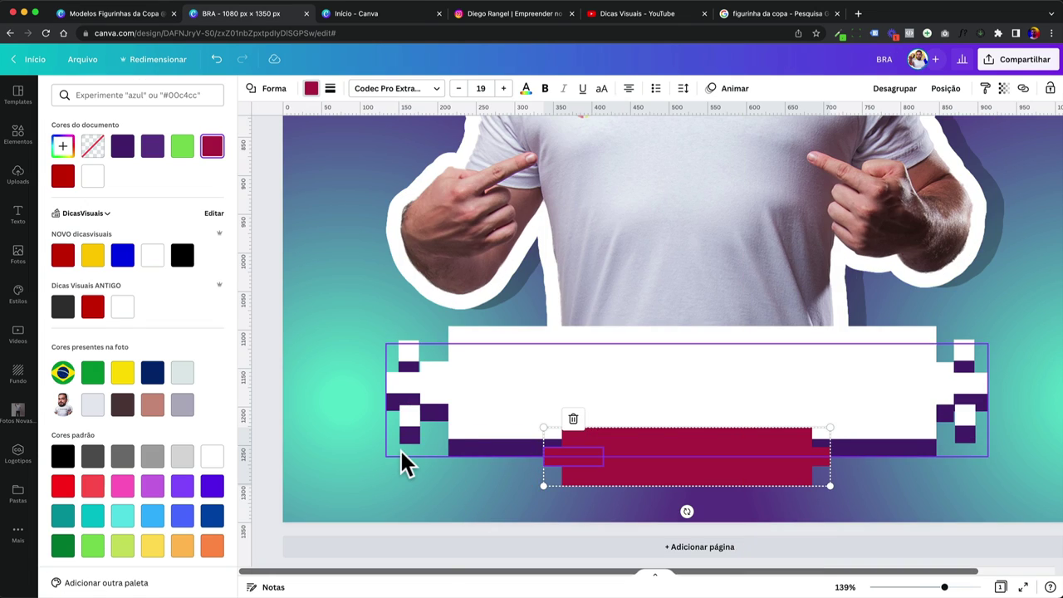
pyautogui.press('super+minus')
pyautogui.press('super+minus')
pyautogui.press('super+minus')
pyautogui.click(366, 426)
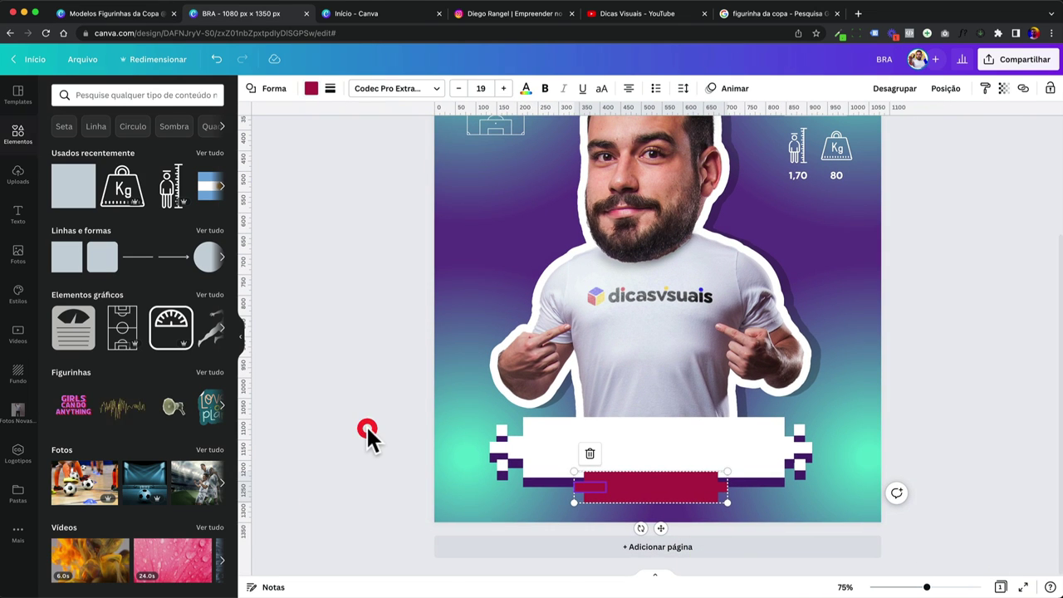
pyautogui.press('t')
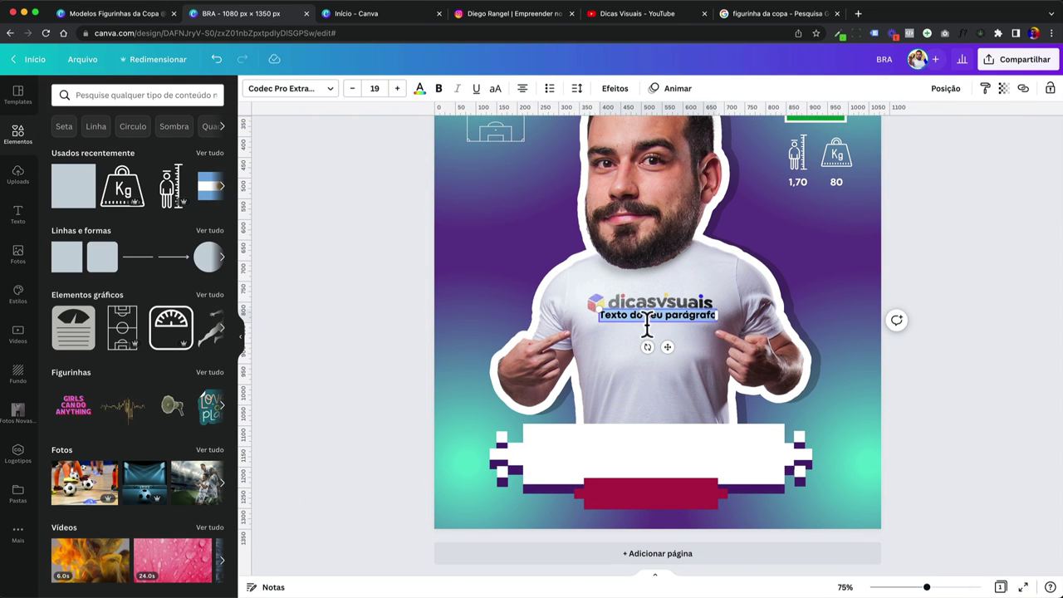
pyautogui.moveTo(674, 351); pyautogui.dragTo(671, 488)
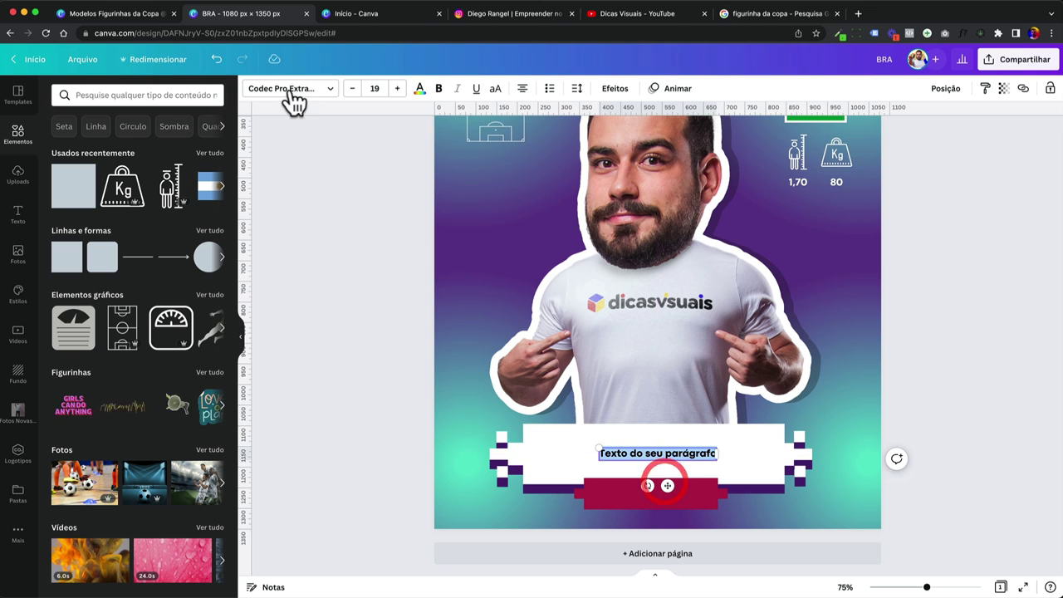
pyautogui.press('BackSpace')
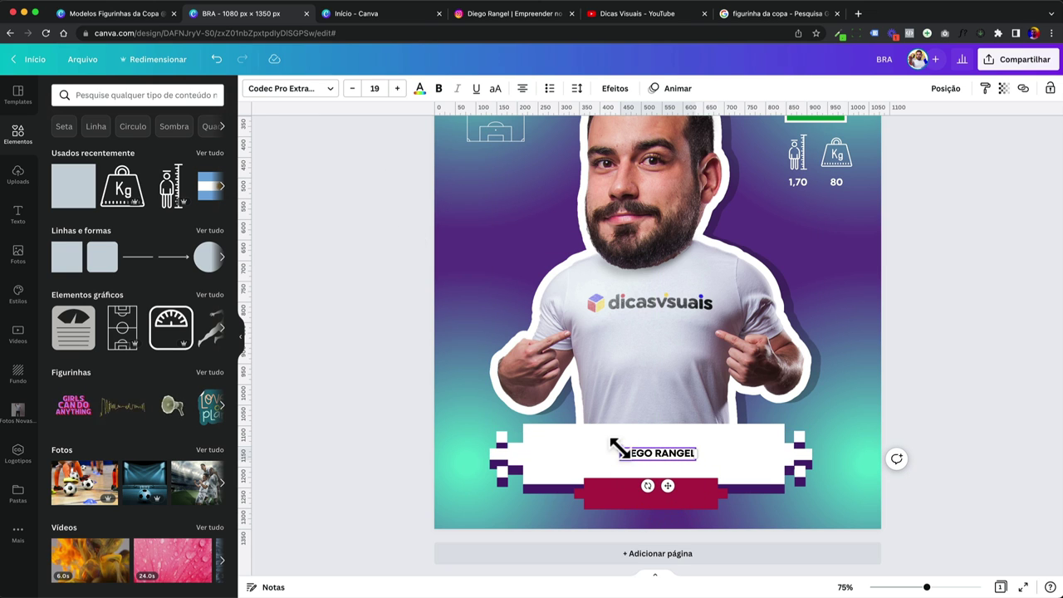
# Step: Enlarge the name text on the banner to size 51.9 and colour it dark crimson
pyautogui.moveTo(614, 447); pyautogui.dragTo(553, 427)
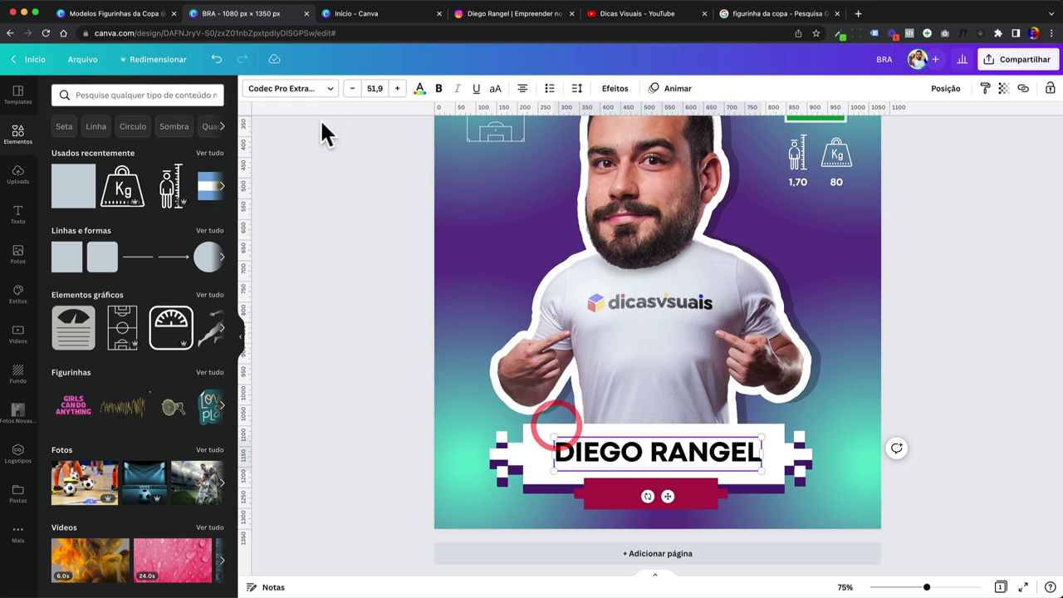
pyautogui.click(420, 89)
pyautogui.click(210, 150)
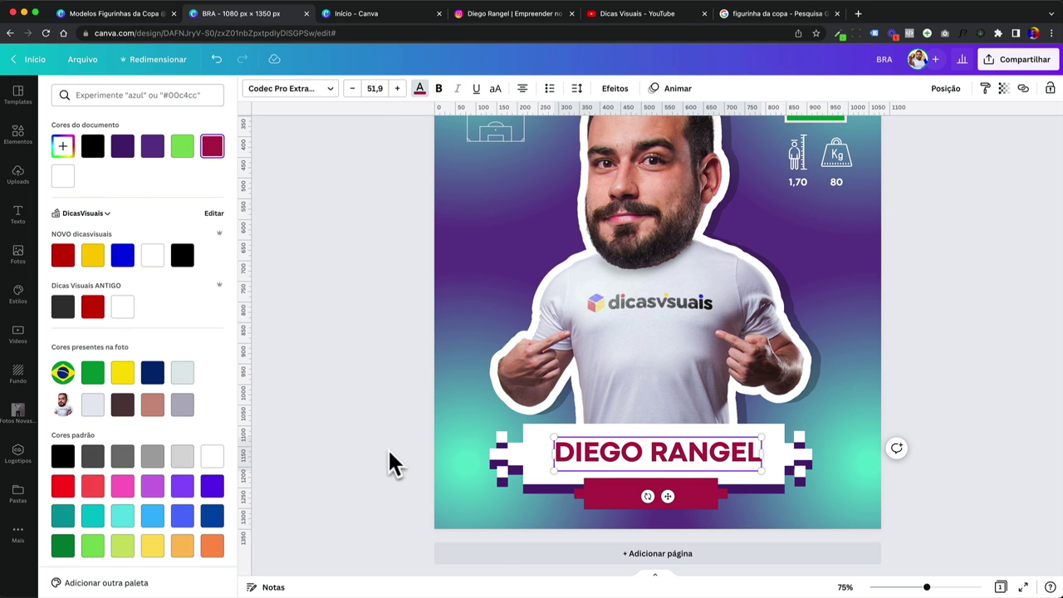
pyautogui.click(429, 448)
# Step: Duplicate the name text onto the crimson tag and colour the copy white
pyautogui.click(565, 453)
pyautogui.press('super+d')
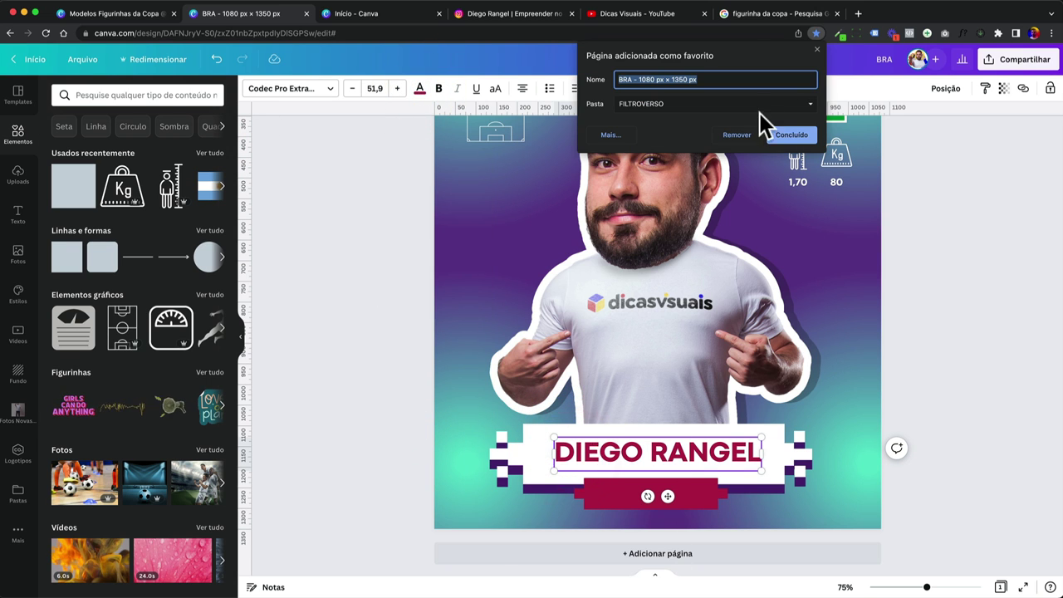
pyautogui.click(737, 135)
pyautogui.click(1006, 396)
pyautogui.moveTo(695, 454); pyautogui.dragTo(639, 491)
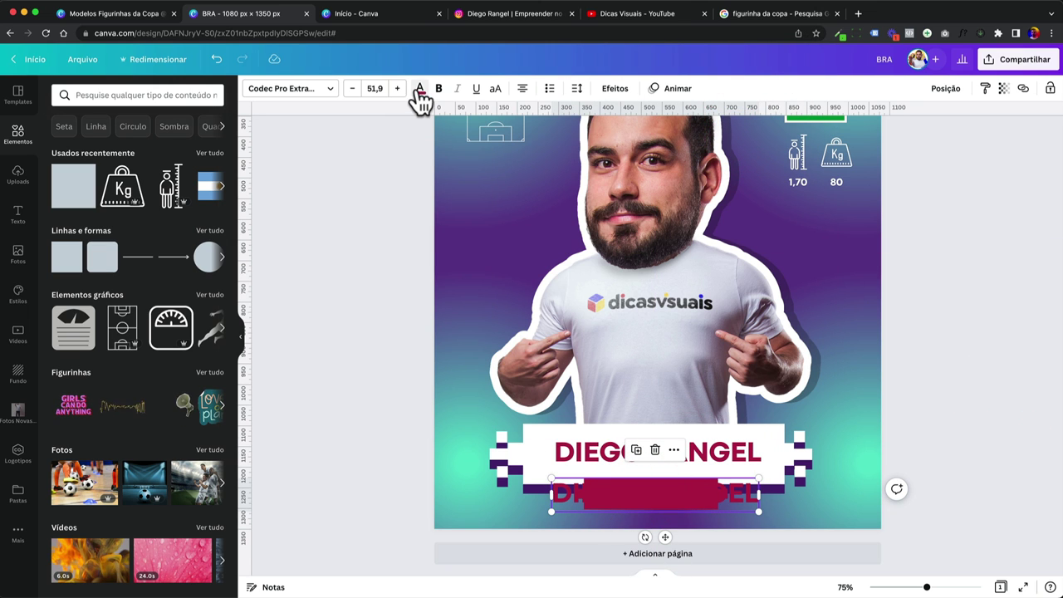
pyautogui.click(419, 88)
pyautogui.click(212, 146)
pyautogui.click(595, 496)
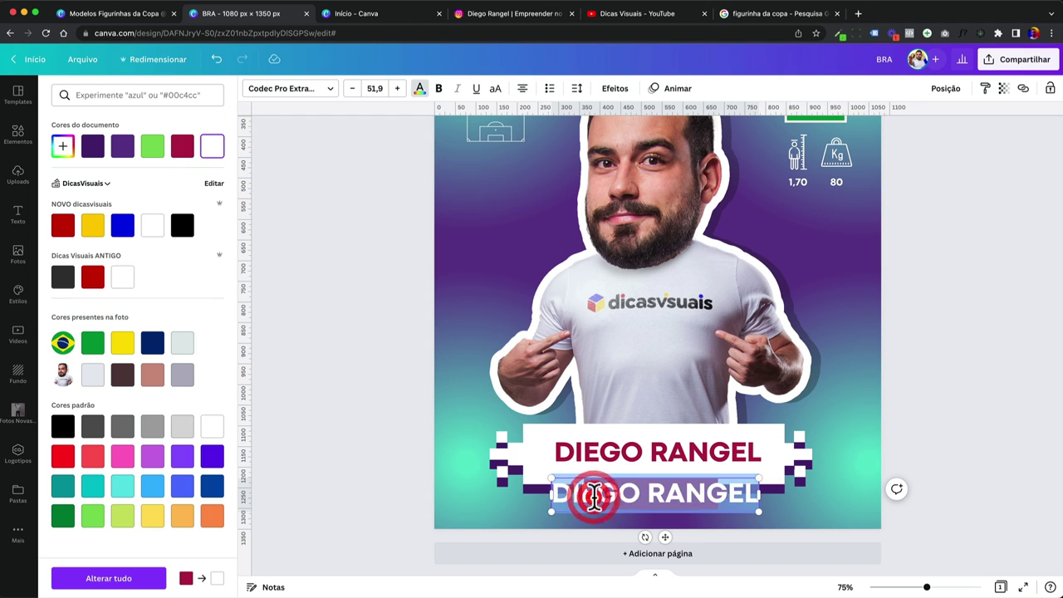
pyautogui.write('21')
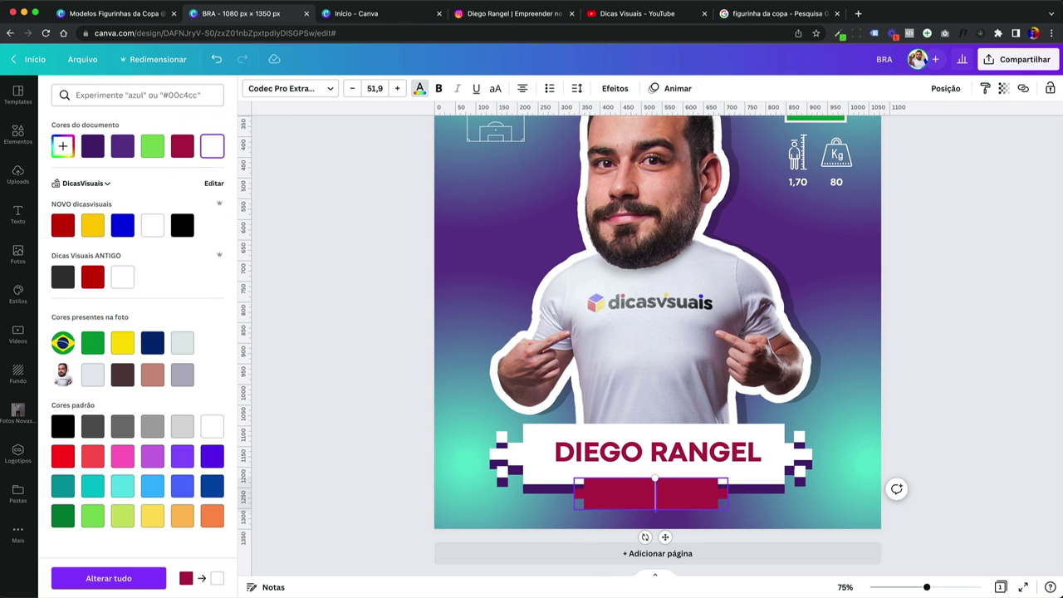
pyautogui.write('dicasvisuais')
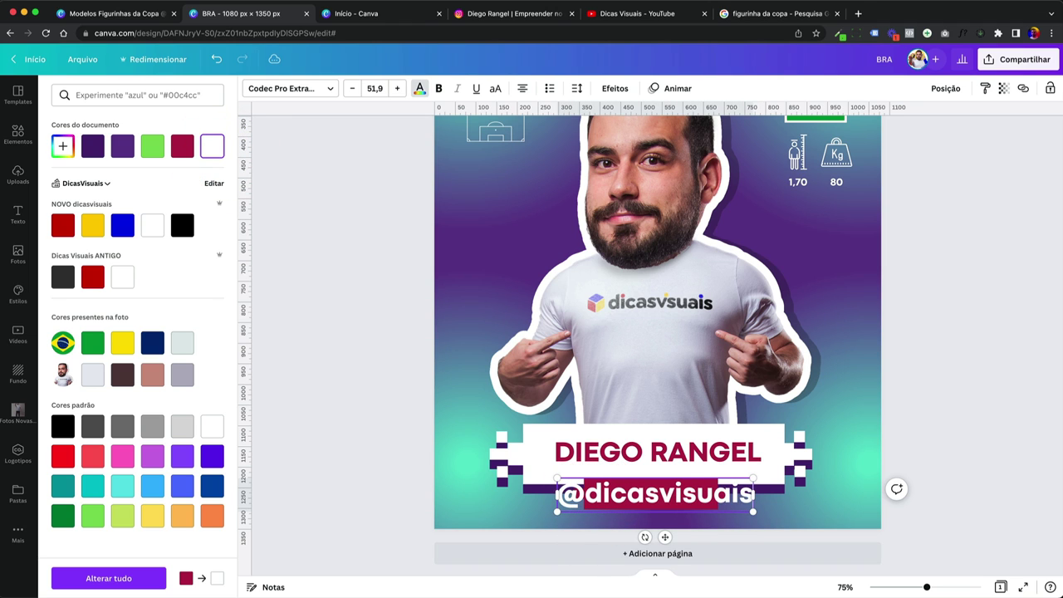
pyautogui.moveTo(557, 478); pyautogui.dragTo(605, 491)
pyautogui.click(451, 503)
pyautogui.click(652, 499)
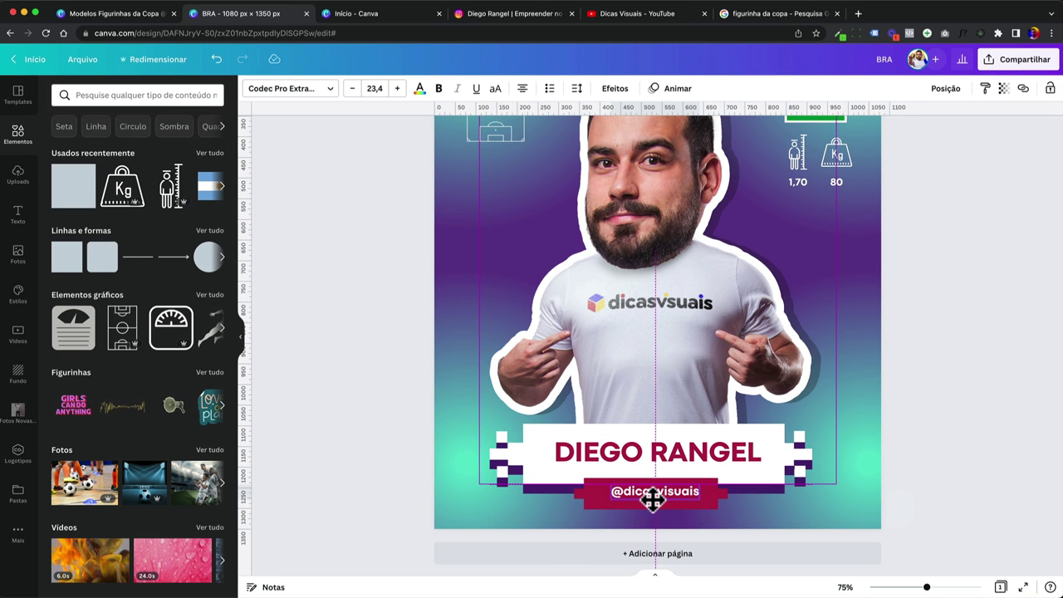
pyautogui.click(403, 368)
# Step: Unlock the portrait photo above the name banner
pyautogui.scroll(-3, 419, 357)
pyautogui.scroll(1, 421, 360)
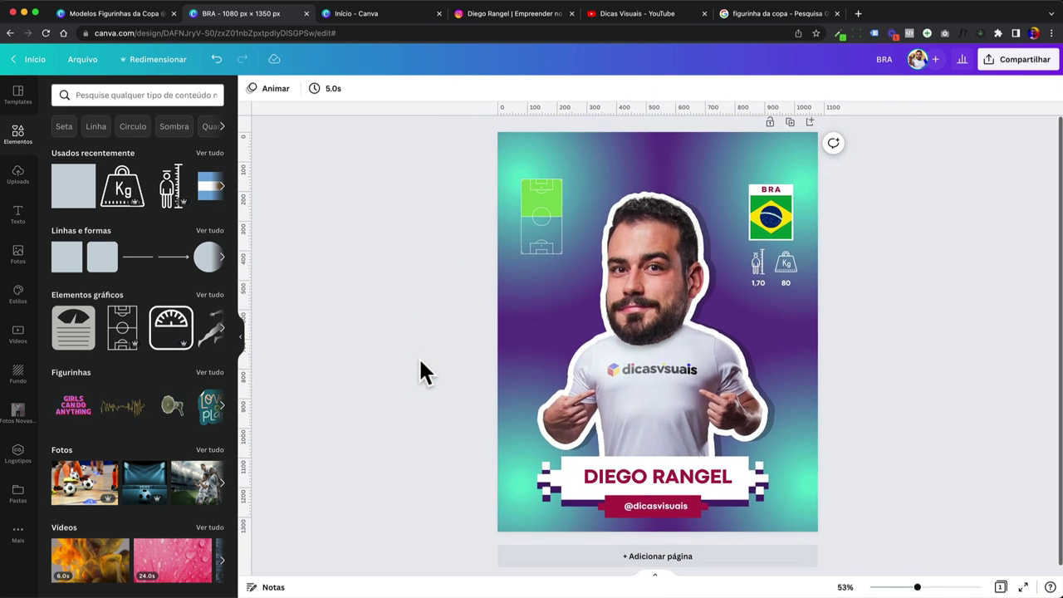
pyautogui.moveTo(435, 530); pyautogui.dragTo(697, 370)
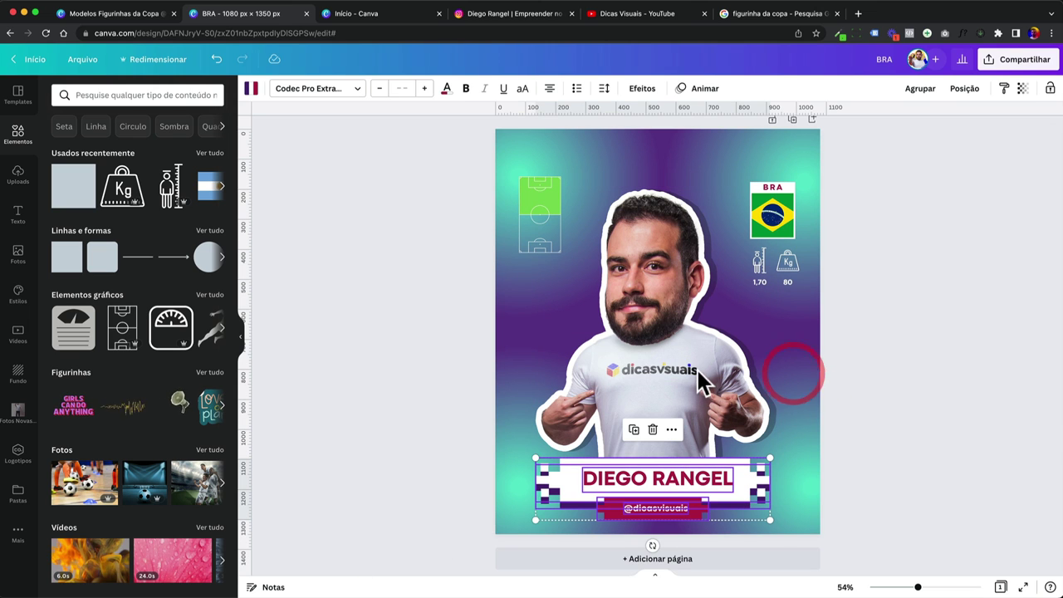
pyautogui.click(656, 372)
pyautogui.click(1049, 88)
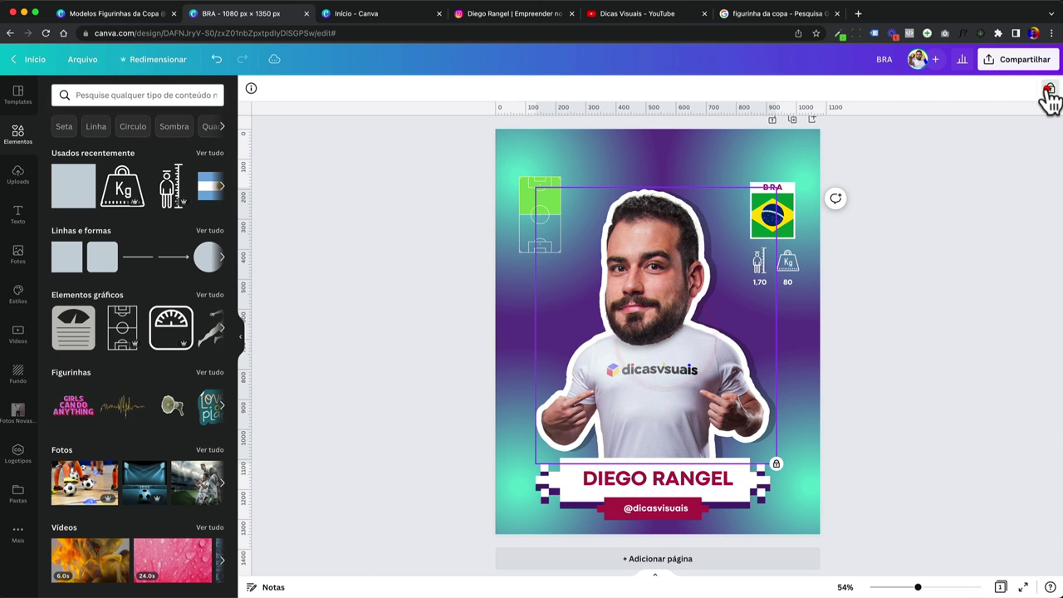
pyautogui.moveTo(463, 508); pyautogui.dragTo(779, 395)
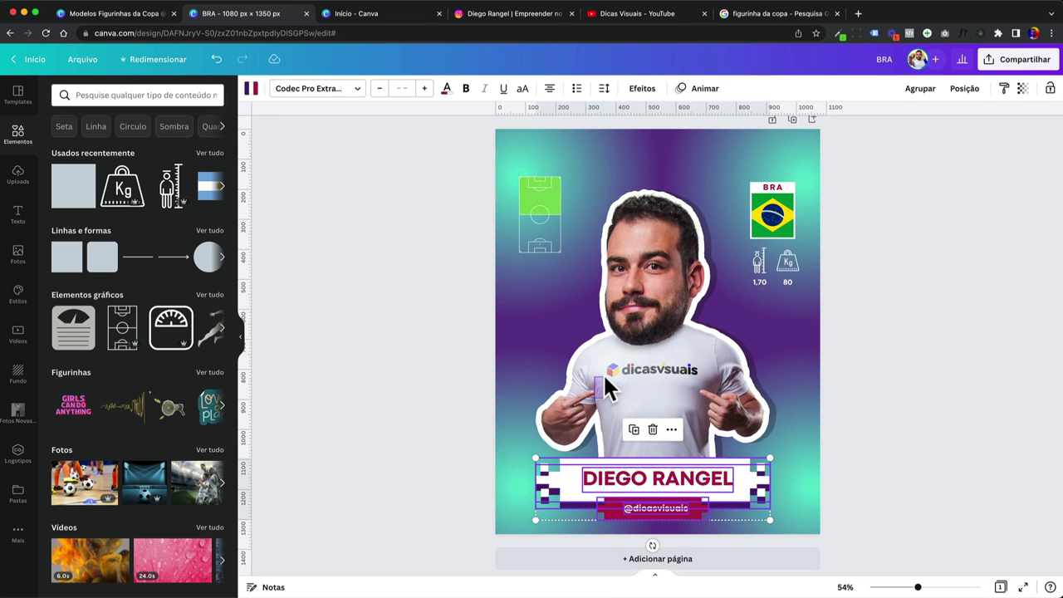
pyautogui.click(611, 382)
pyautogui.click(1049, 88)
pyautogui.click(997, 239)
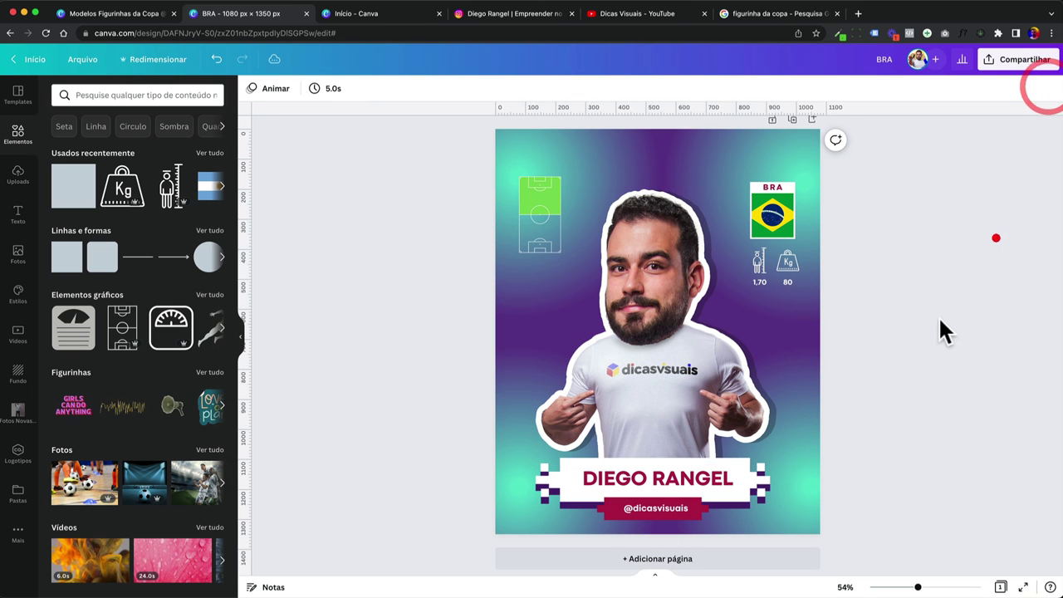
# Step: Select the portrait, banner, tag and texts together, enlarge them to about 860 × 1190 px and position them centred on the page
pyautogui.moveTo(936, 326); pyautogui.dragTo(584, 515)
pyautogui.moveTo(594, 508); pyautogui.dragTo(594, 498)
pyautogui.click(684, 376)
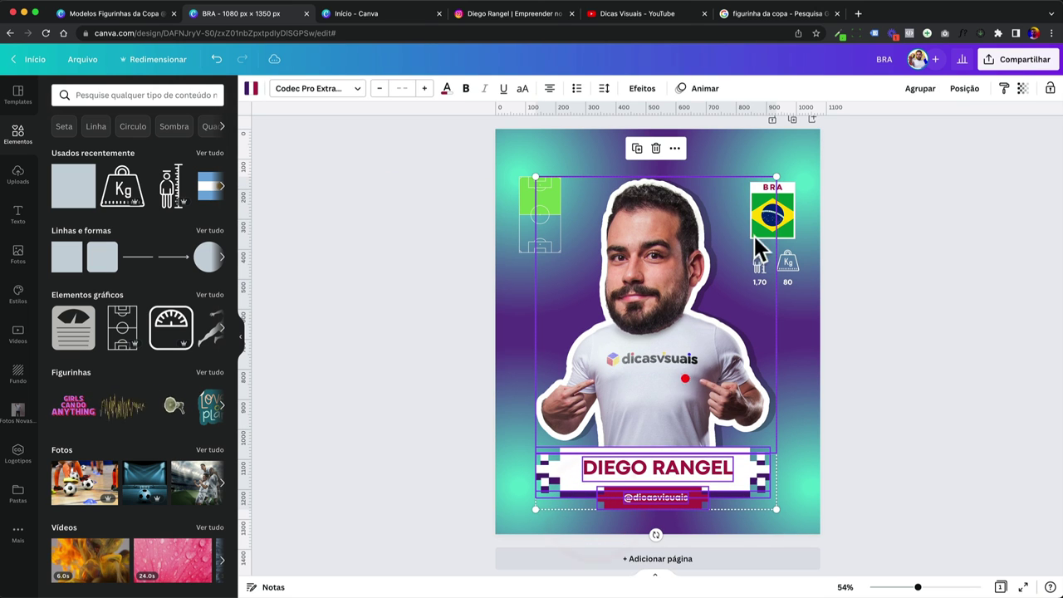
pyautogui.moveTo(775, 177); pyautogui.dragTo(781, 172)
pyautogui.click(789, 163)
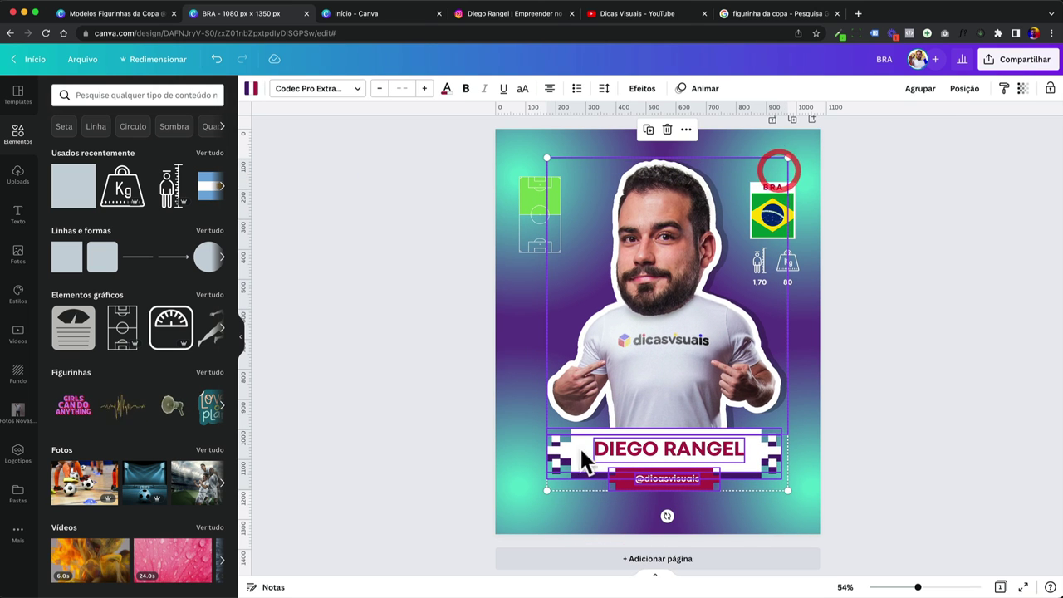
pyautogui.moveTo(547, 490); pyautogui.dragTo(527, 517)
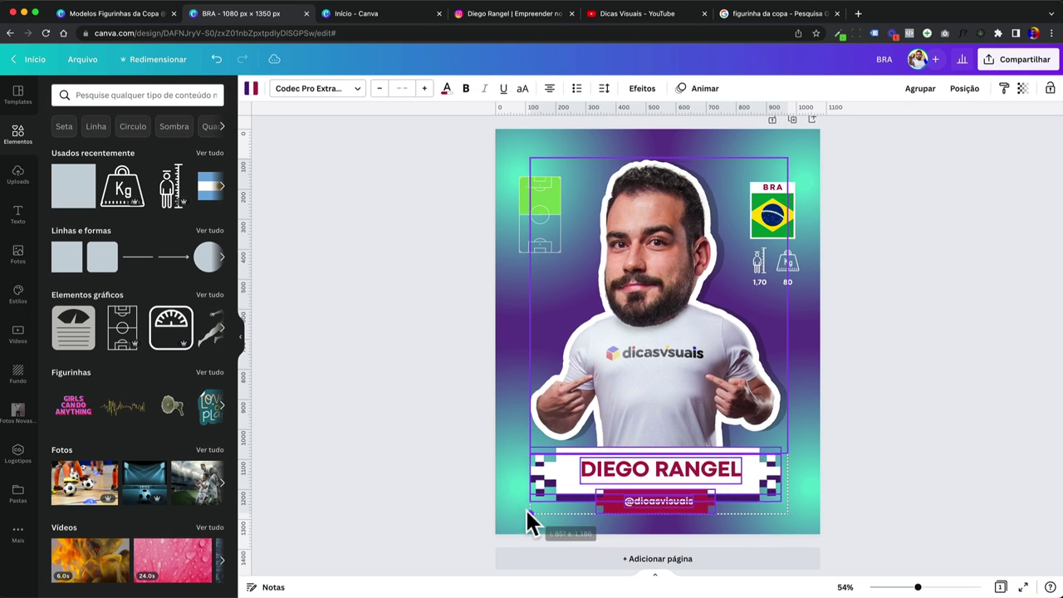
pyautogui.click(631, 432)
pyautogui.click(446, 374)
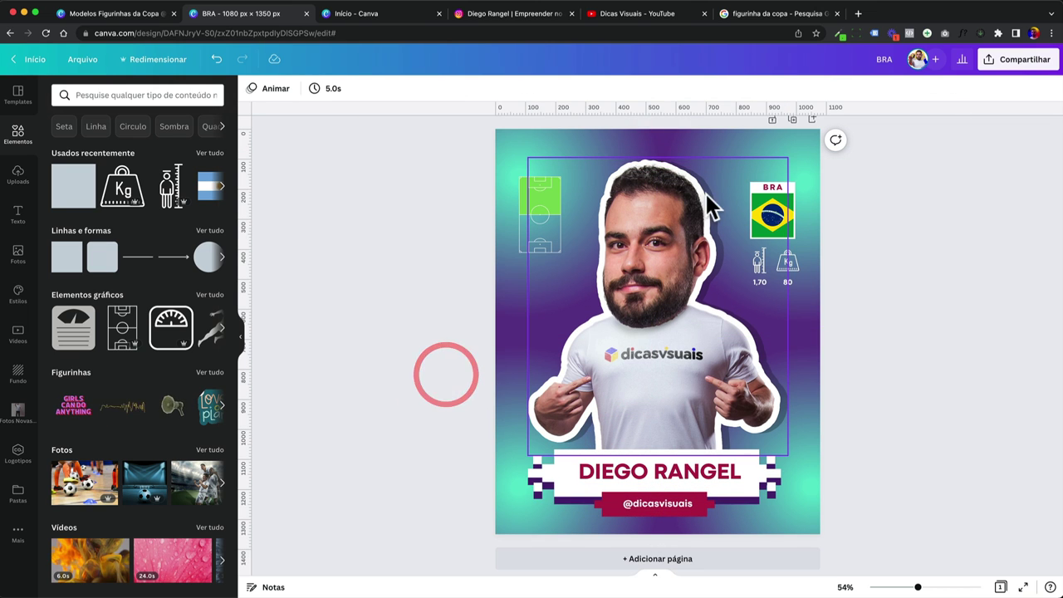
# Step: Try a dark green background on a duplicate of the sticker page, then delete the duplicate
pyautogui.click(792, 118)
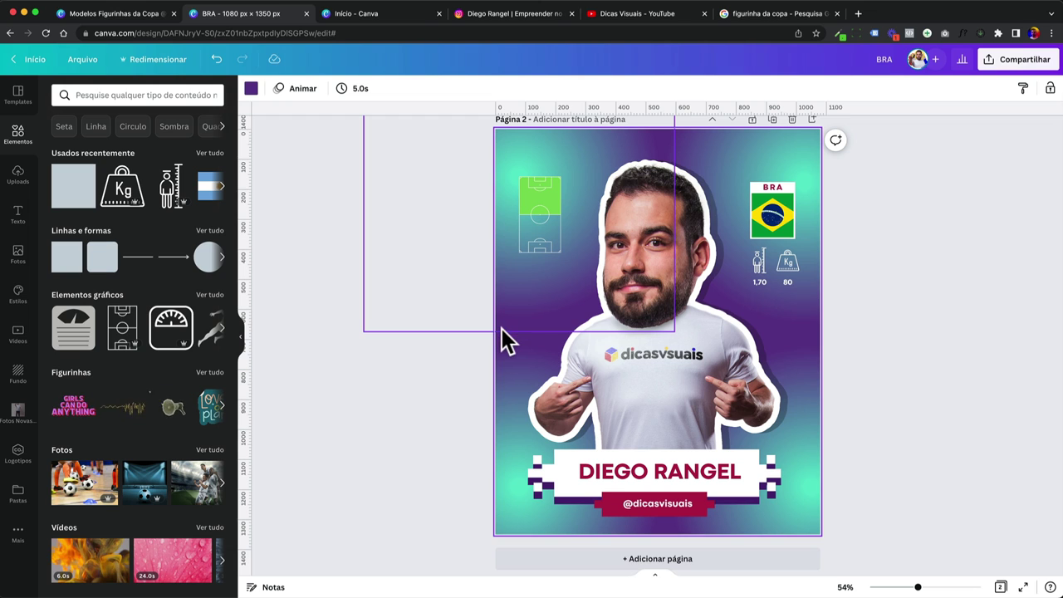
pyautogui.click(501, 329)
pyautogui.click(251, 88)
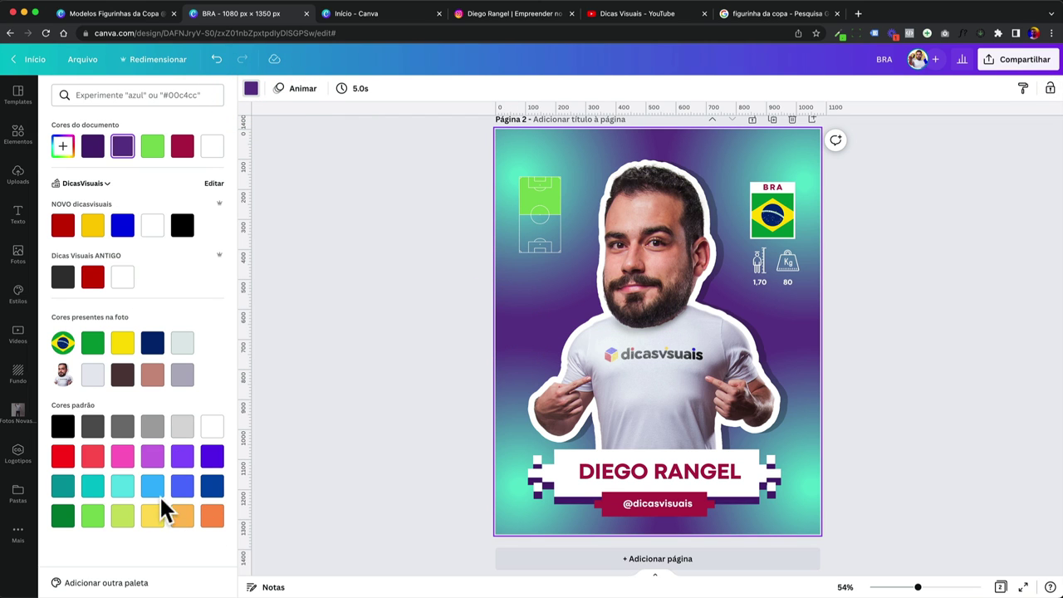
pyautogui.click(69, 521)
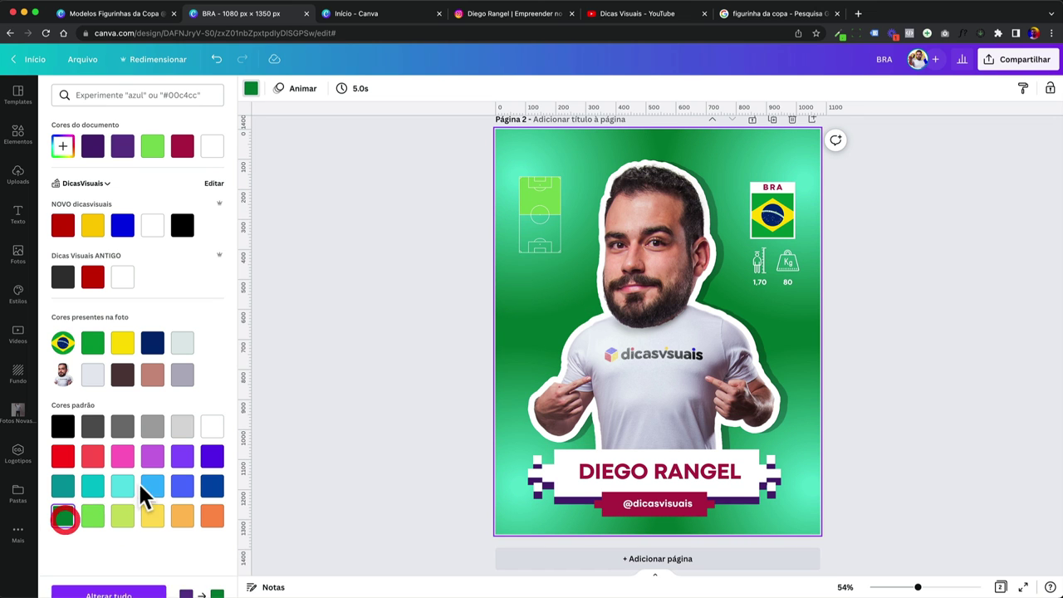
pyautogui.click(410, 260)
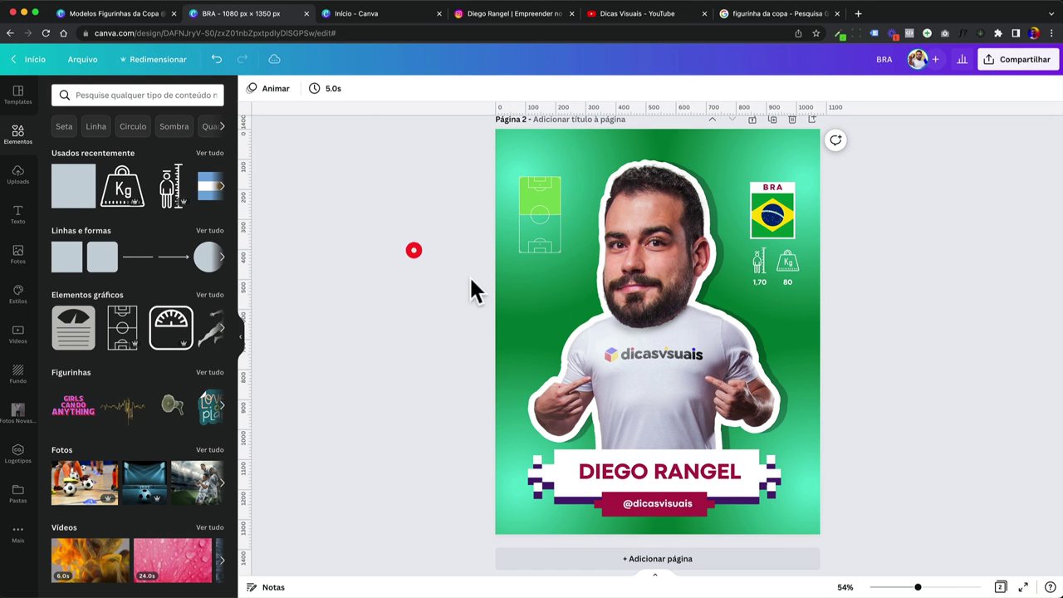
pyautogui.click(792, 120)
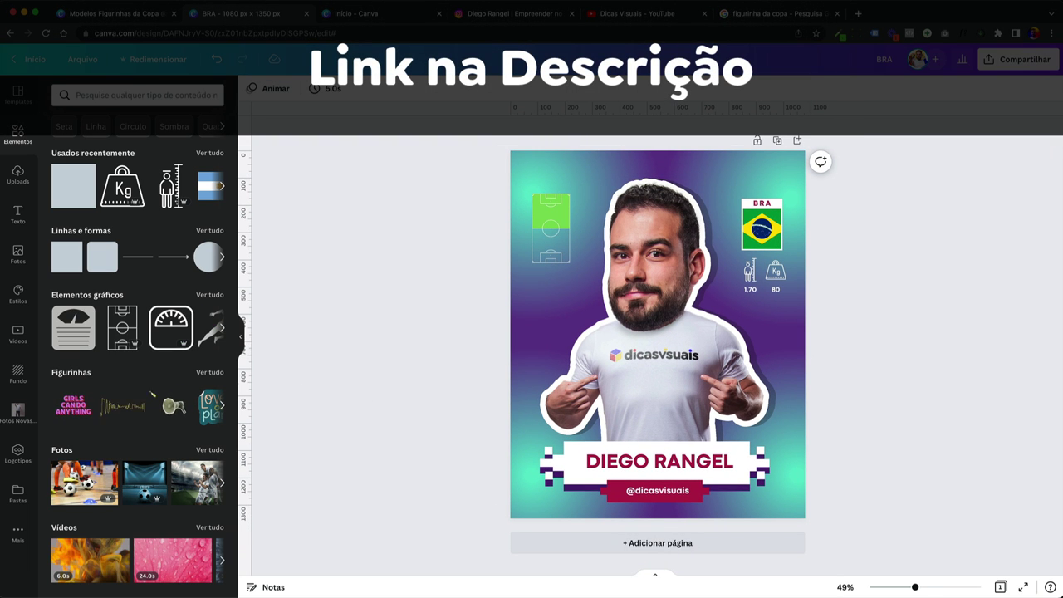
# Step: Switch to the Dicas Visuais course site and look through the lessons under Figurinhas Personalizadas and Crie seu GIF
pyautogui.hotkey('ctrl', 'Up')
pyautogui.click(721, 392)
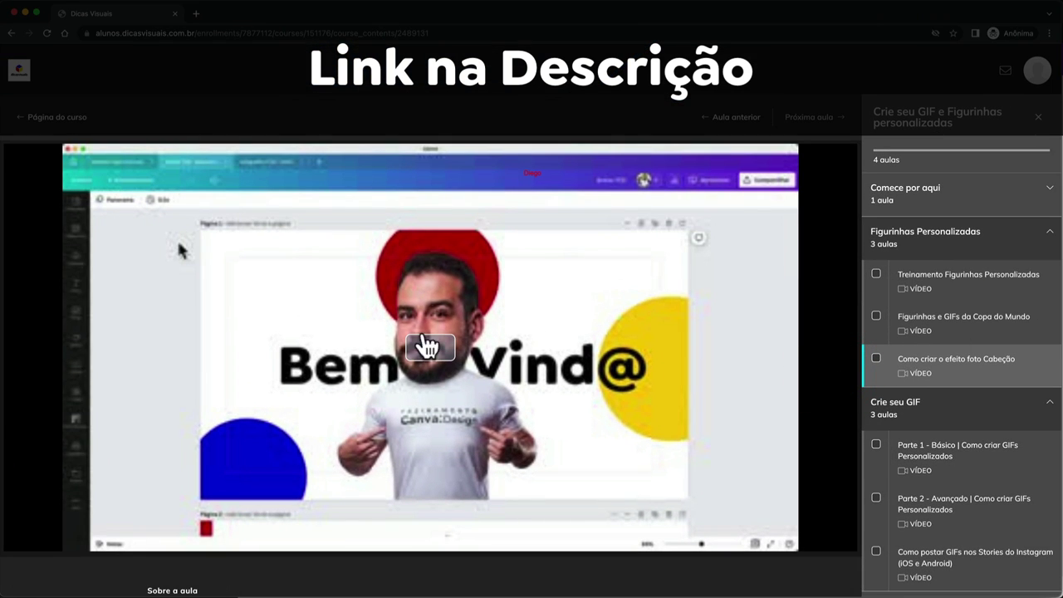
pyautogui.click(949, 282)
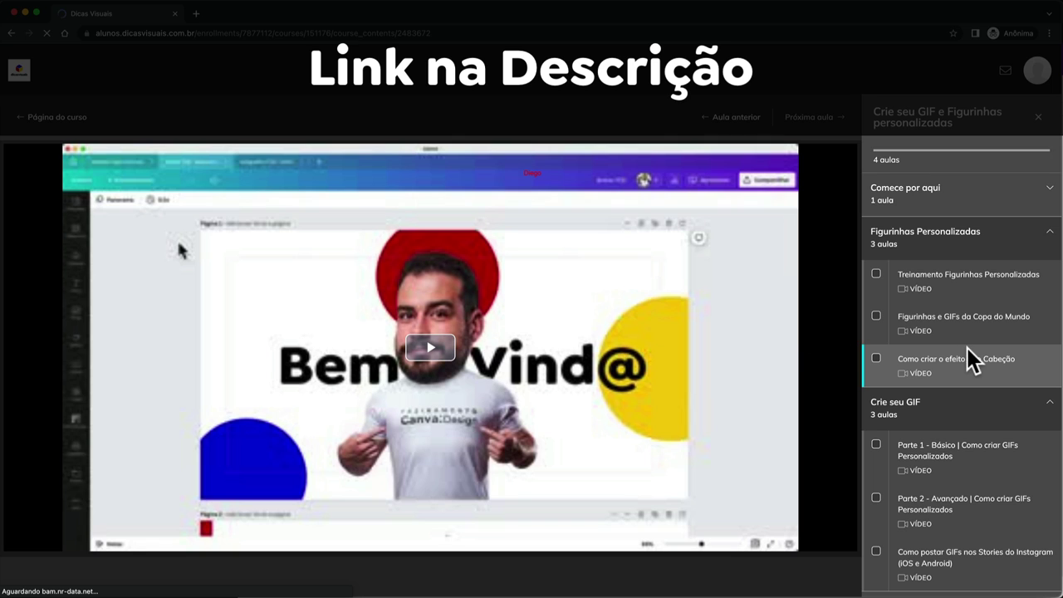
pyautogui.click(930, 315)
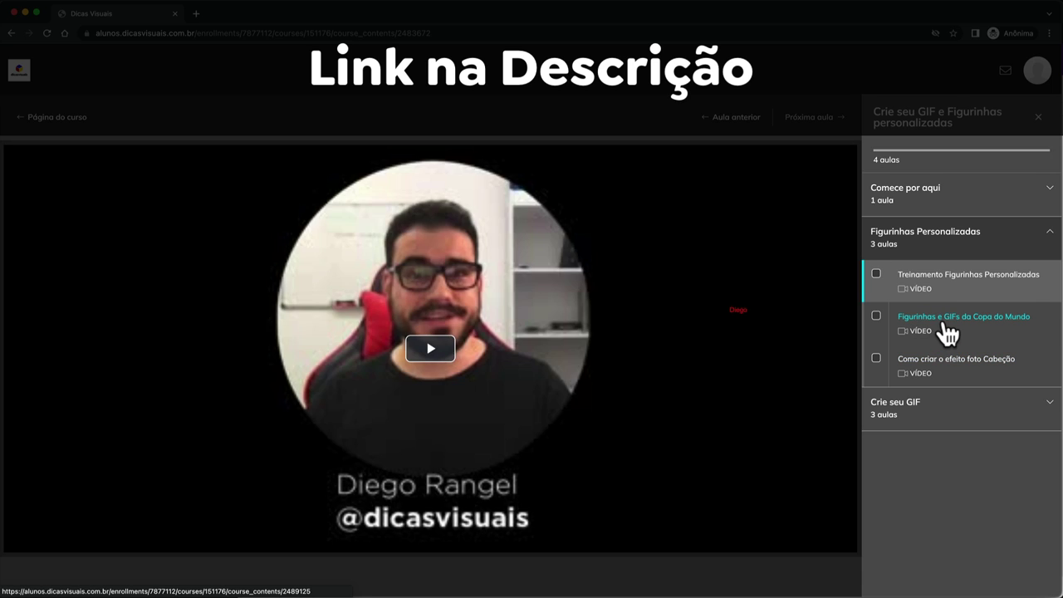
pyautogui.click(937, 419)
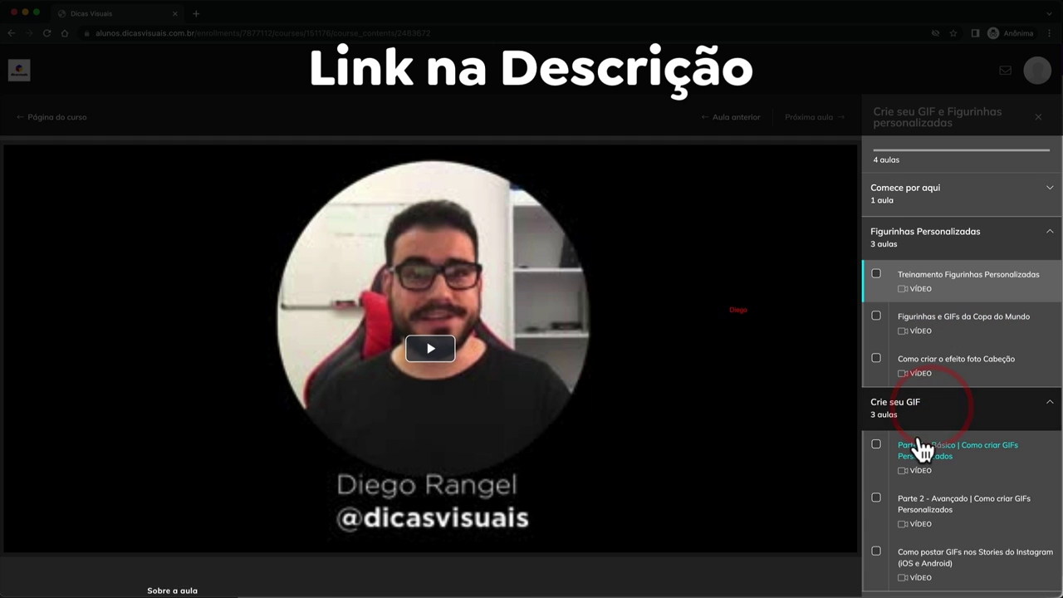
pyautogui.scroll(-3, 926, 452)
pyautogui.scroll(2, 847, 208)
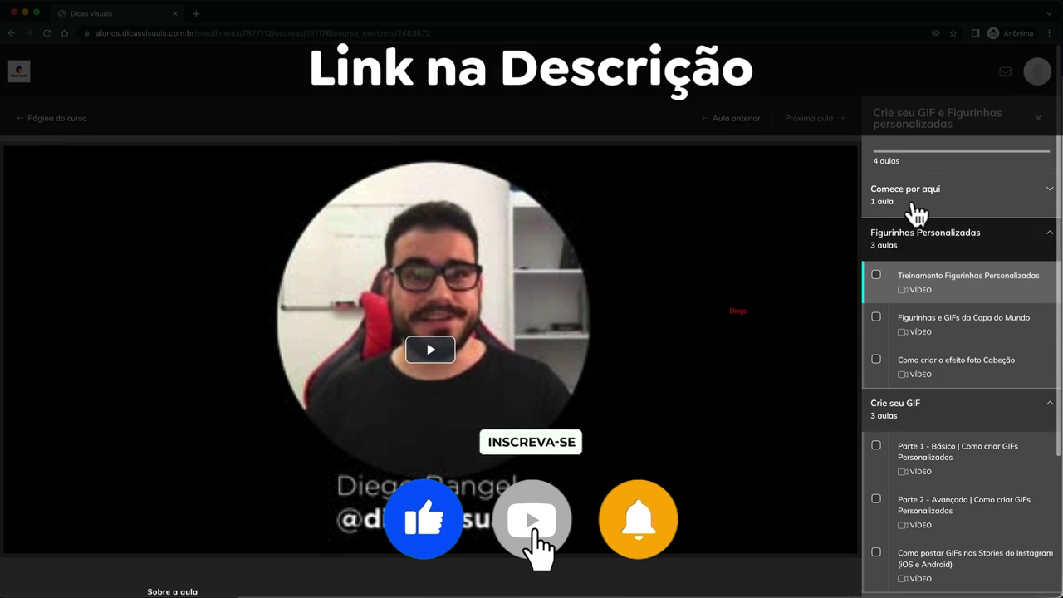
# Step: Open the introductory lesson under Comece por aqui on the Dicas Visuais course site
pyautogui.click(914, 196)
pyautogui.click(924, 240)
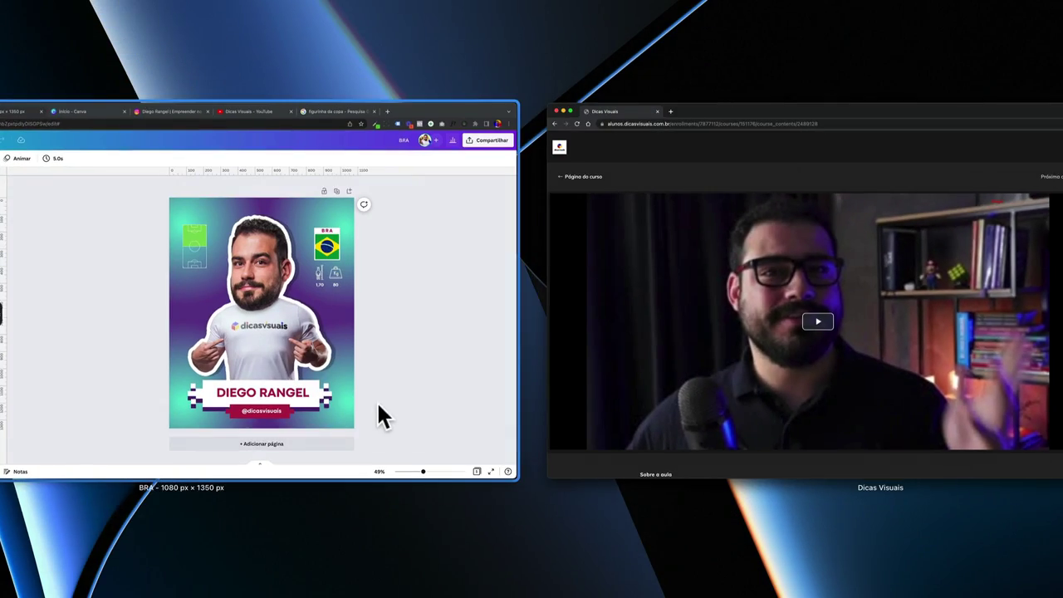
# Step: Switch to the Modelos Figurinhas da Copa design in Canva and look through its sticker pages, from the last back to the first
pyautogui.click(377, 404)
pyautogui.click(129, 12)
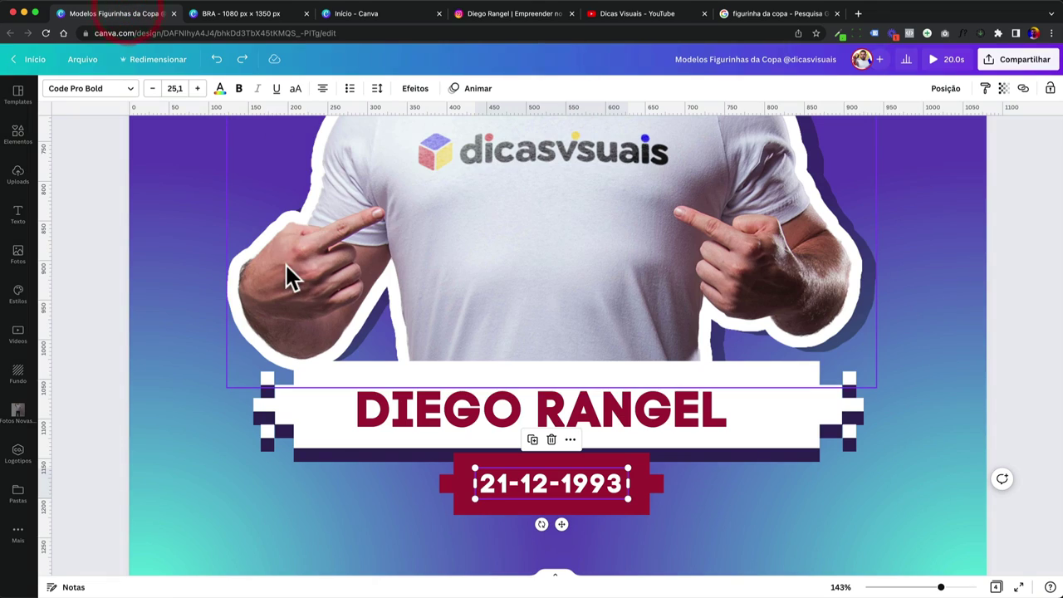
pyautogui.scroll(-10, 285, 278)
pyautogui.scroll(-5, 286, 273)
pyautogui.scroll(-5, 286, 278)
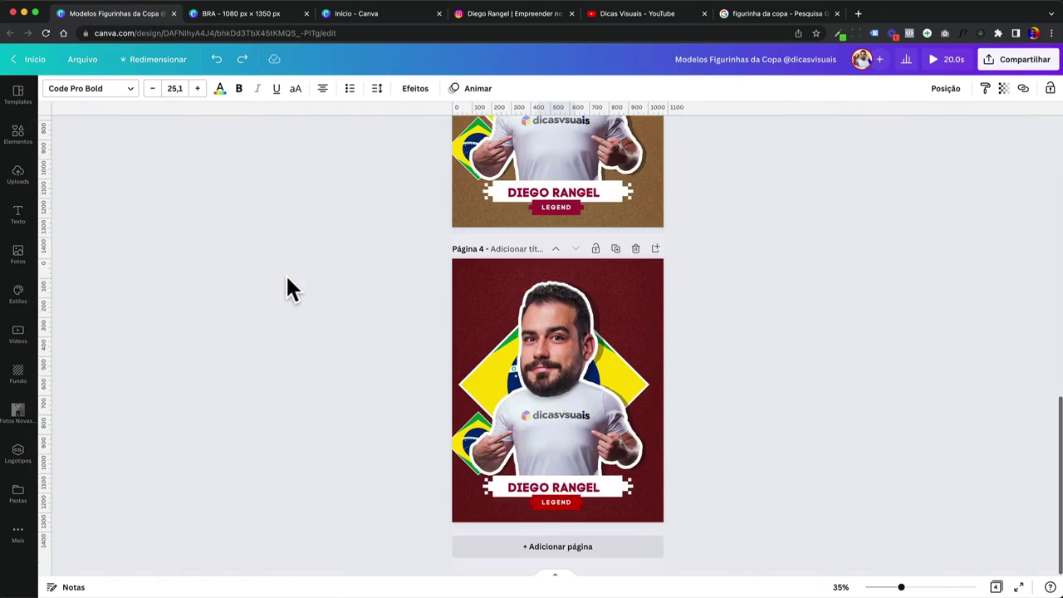
pyautogui.scroll(5, 287, 287)
pyautogui.scroll(-2, 382, 321)
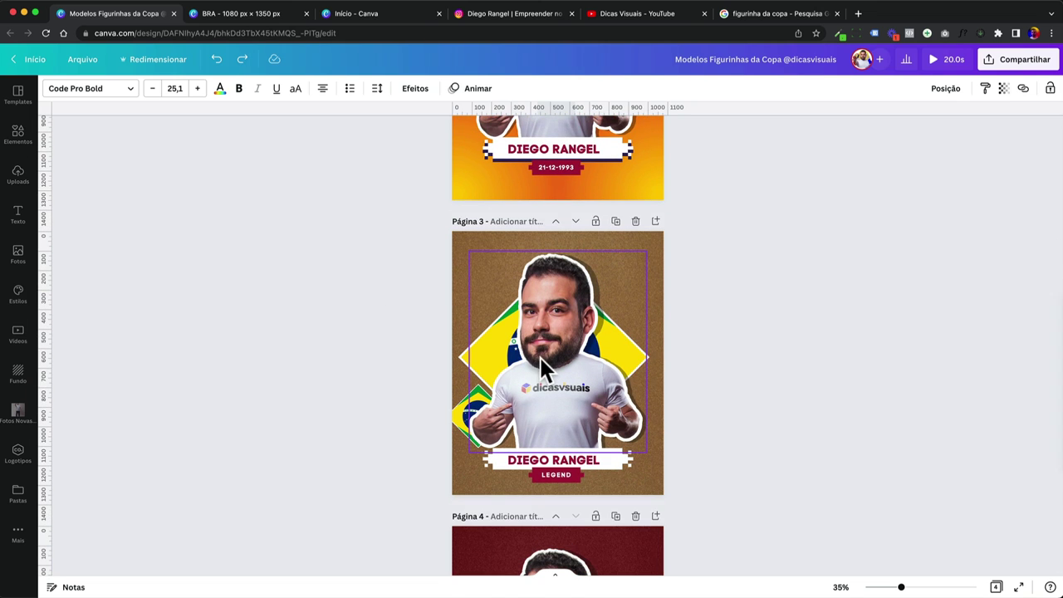
pyautogui.scroll(-1, 542, 366)
pyautogui.scroll(-5, 469, 320)
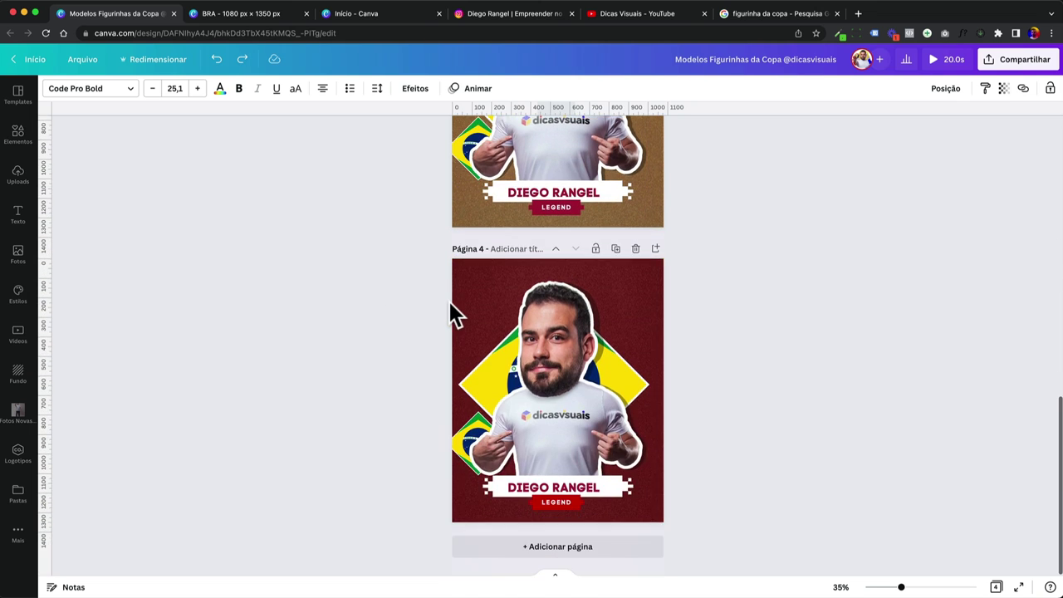
pyautogui.scroll(15, 454, 316)
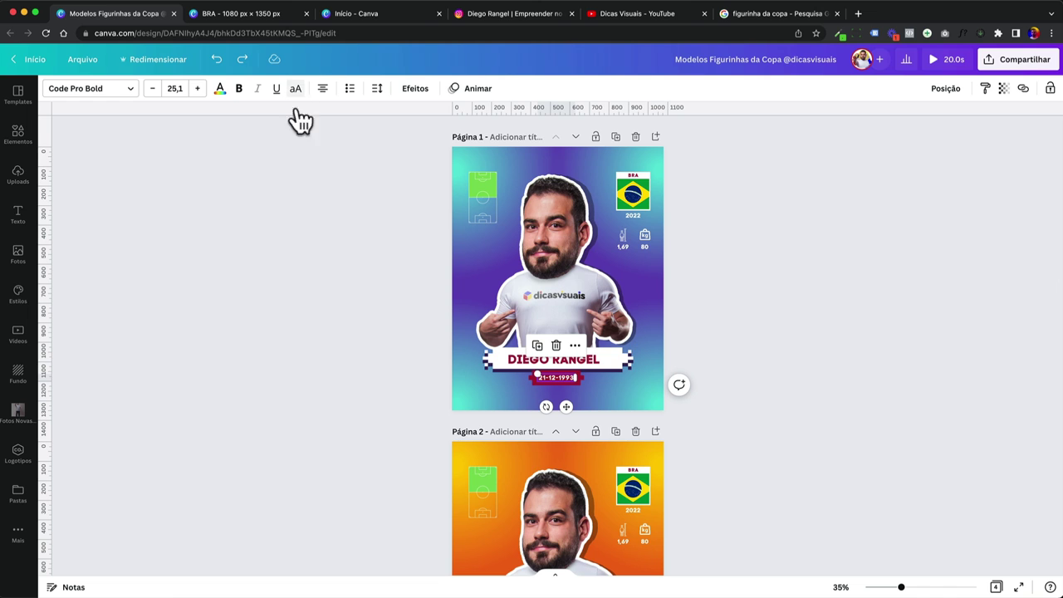
pyautogui.click(359, 272)
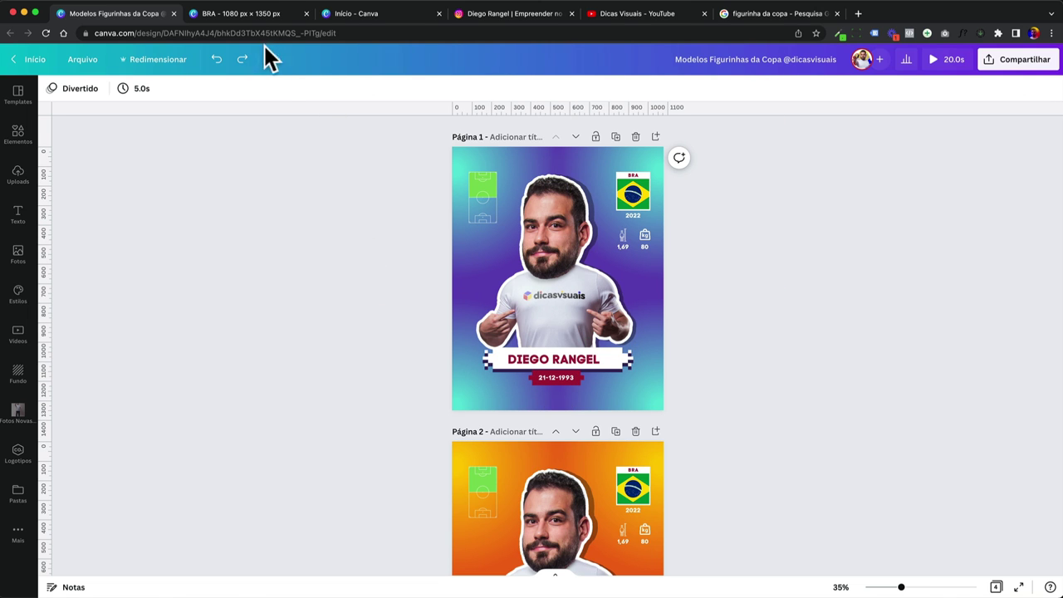
# Step: Return to the BRA sticker design and collapse the elements library to widen the canvas
pyautogui.click(259, 14)
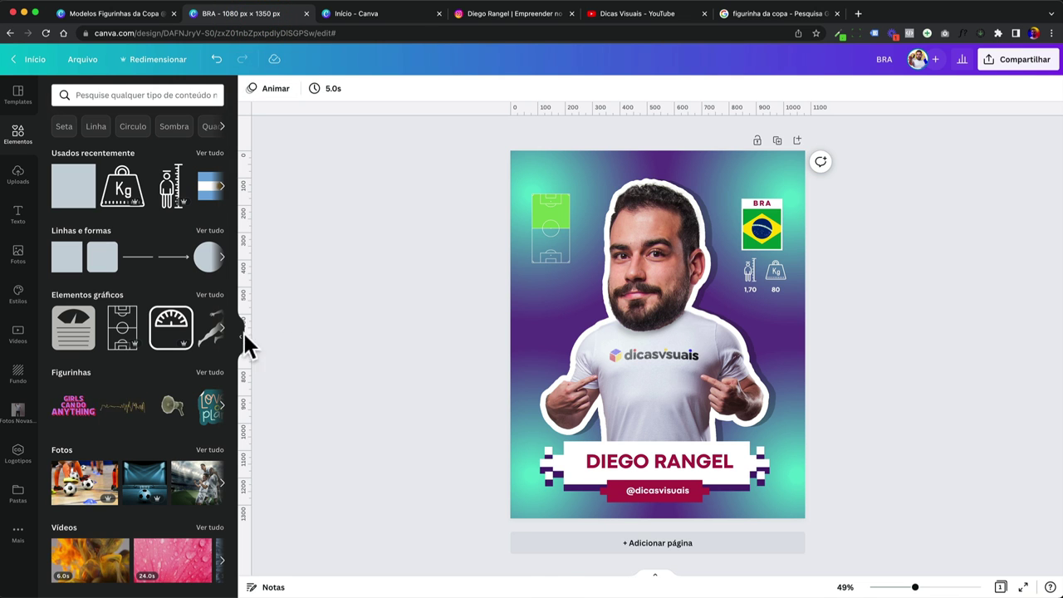
pyautogui.click(242, 338)
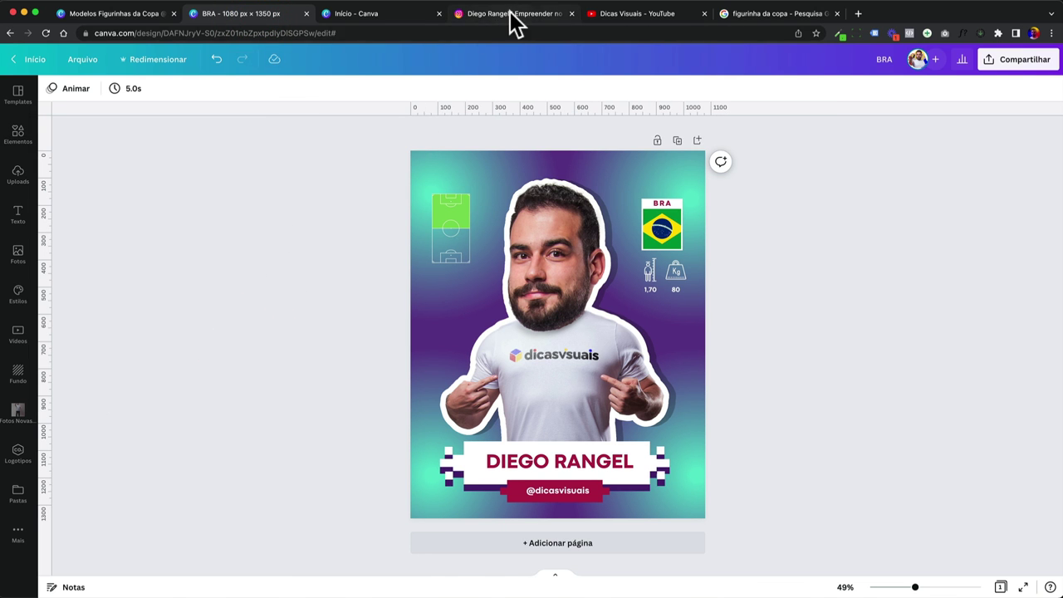
# Step: Switch to the Dicas Visuais YouTube channel and look at its list of videos
pyautogui.click(511, 15)
pyautogui.click(635, 13)
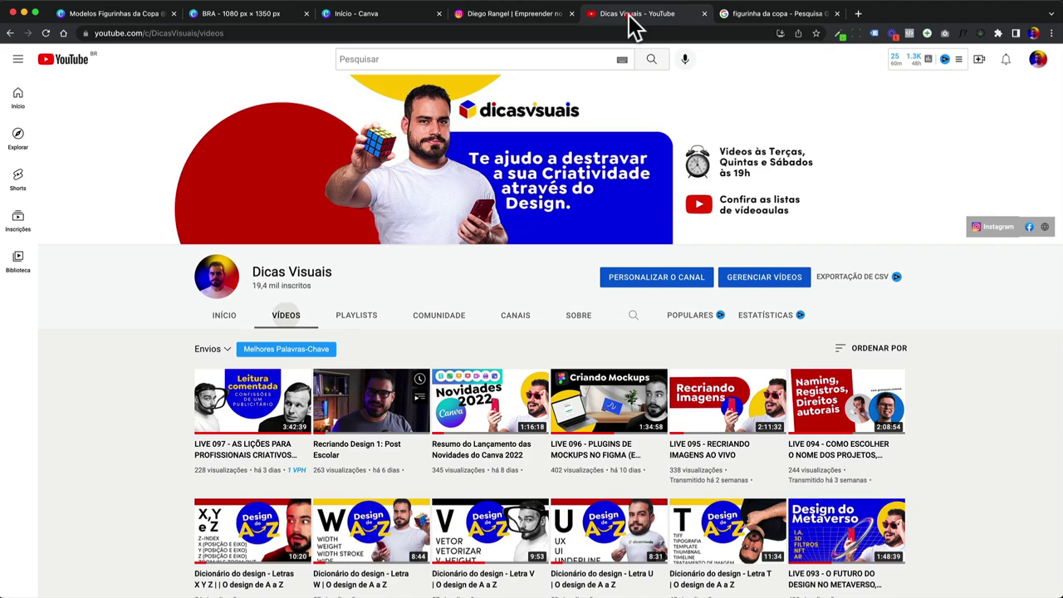
pyautogui.click(154, 299)
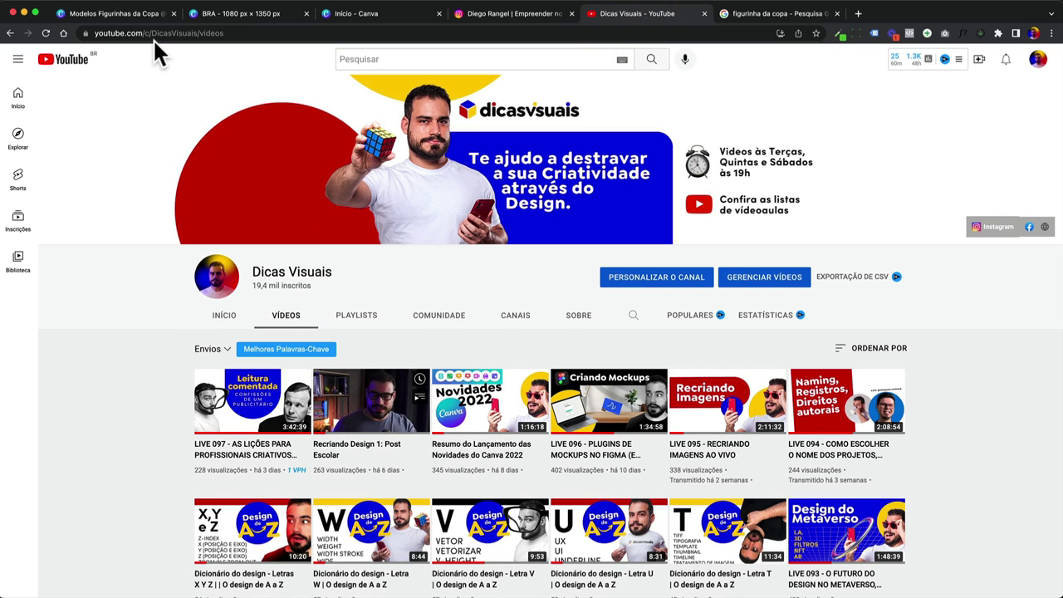
# Step: Switch back to the BRA sticker design in Canva and review the complete sticker with nothing selected
pyautogui.click(209, 14)
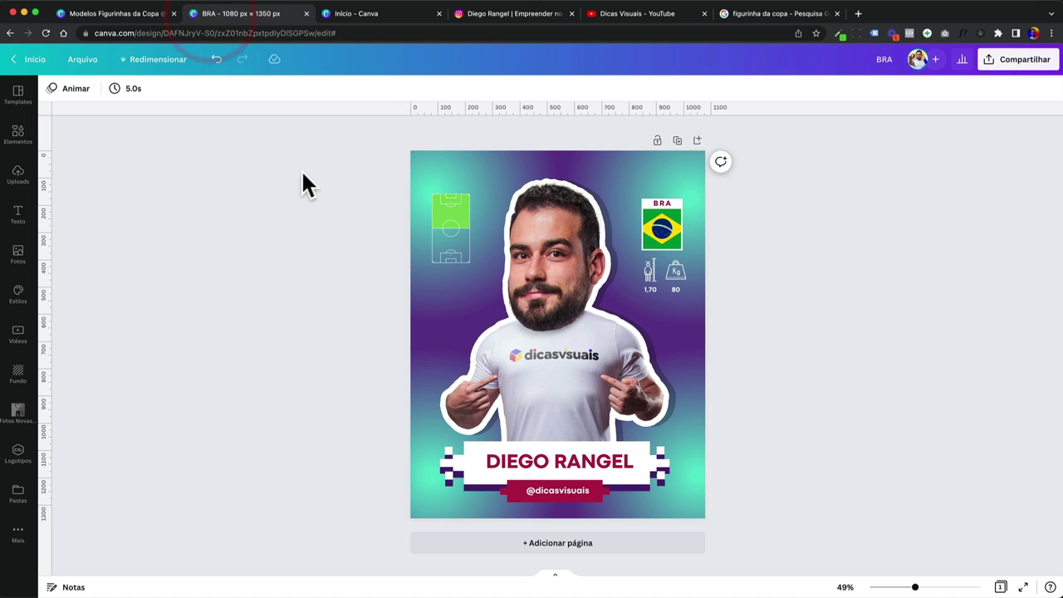
pyautogui.moveTo(303, 176); pyautogui.dragTo(726, 551)
pyautogui.click(794, 524)
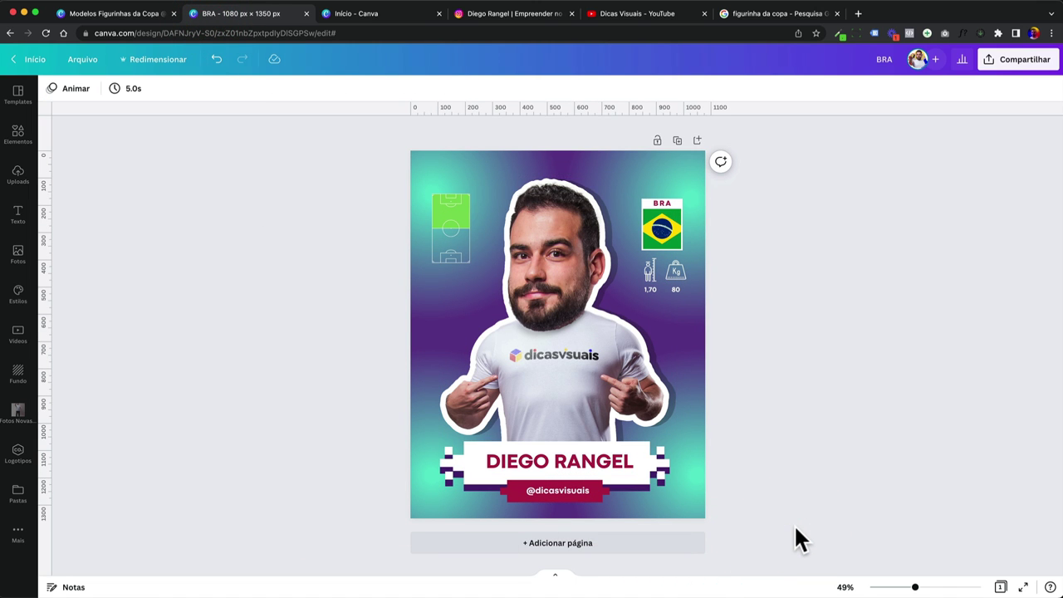